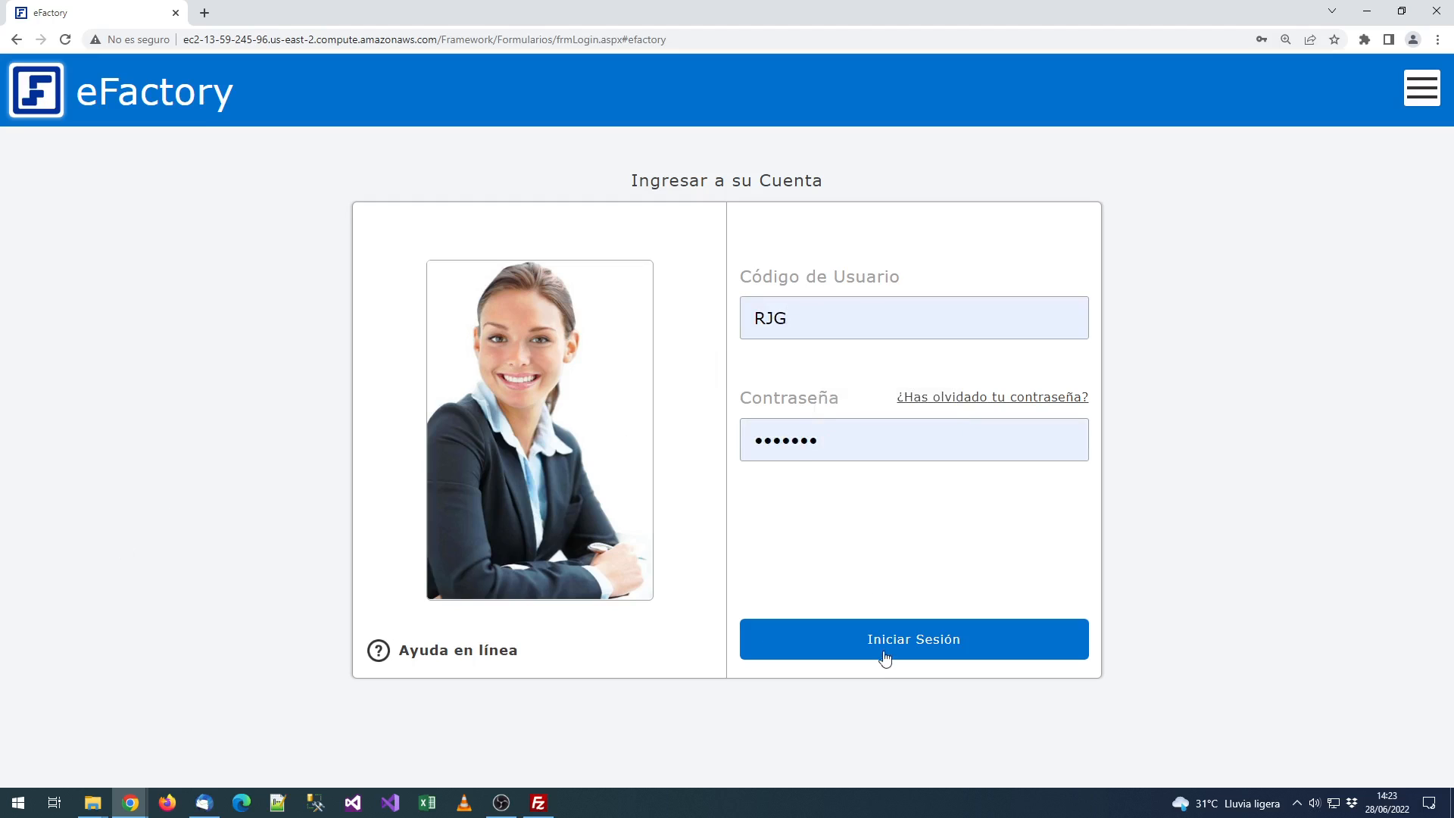
# Step: Log in, confirm the Administrativo company screen, and switch the Módulos list to Servicio y Soporte
pyautogui.click(876, 639)
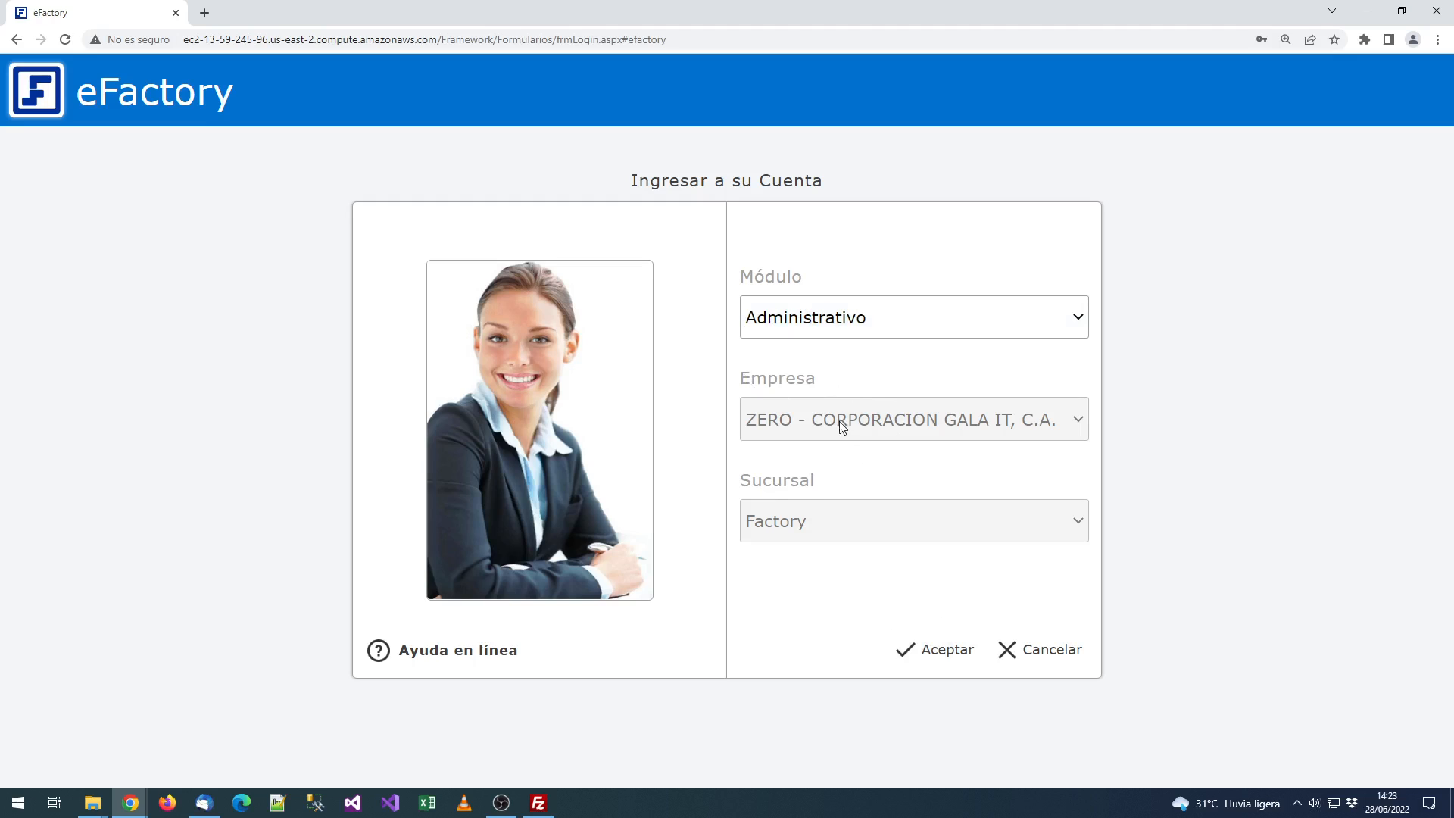
pyautogui.click(929, 649)
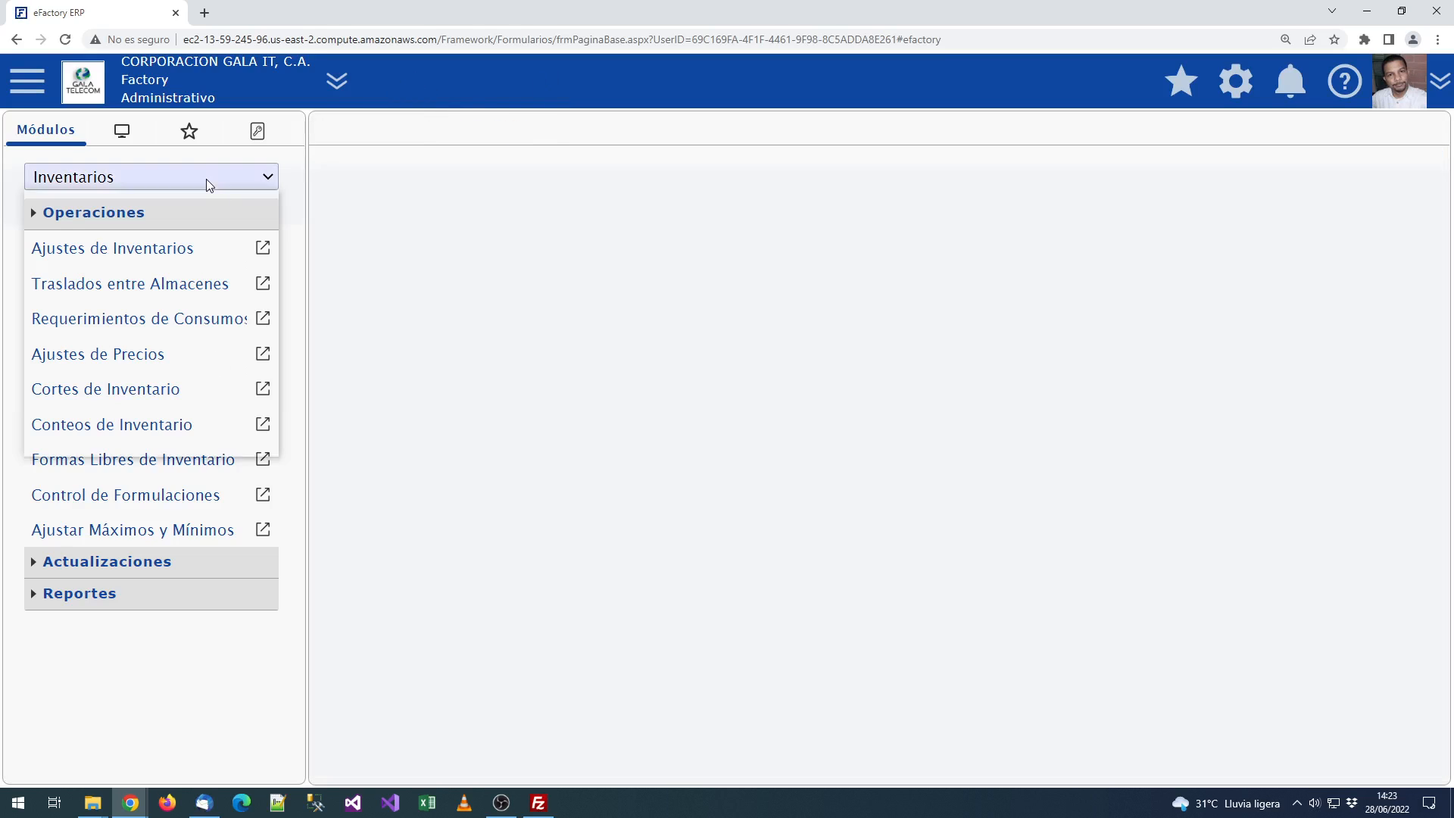
pyautogui.click(206, 180)
pyautogui.click(191, 331)
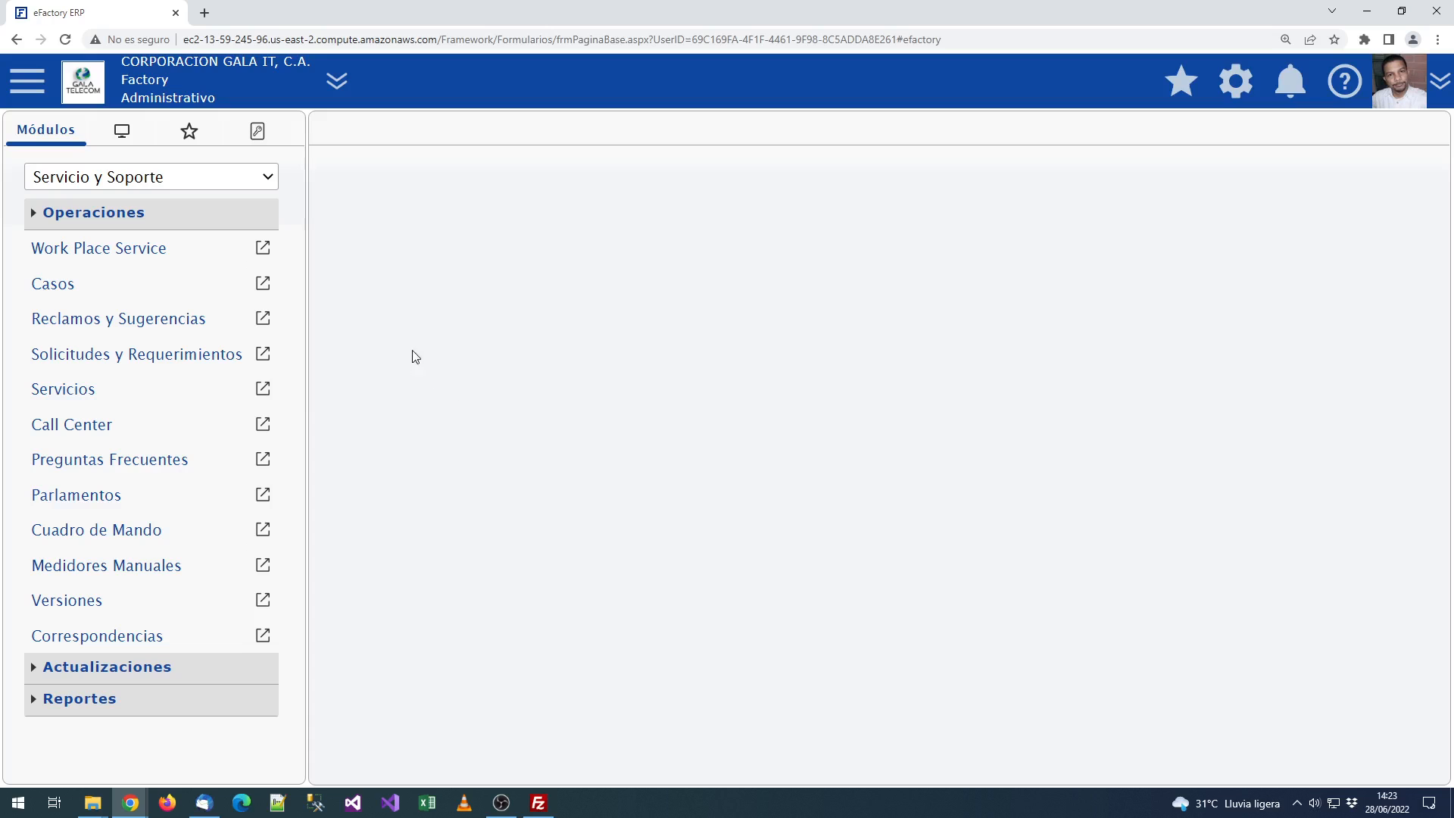
pyautogui.click(85, 286)
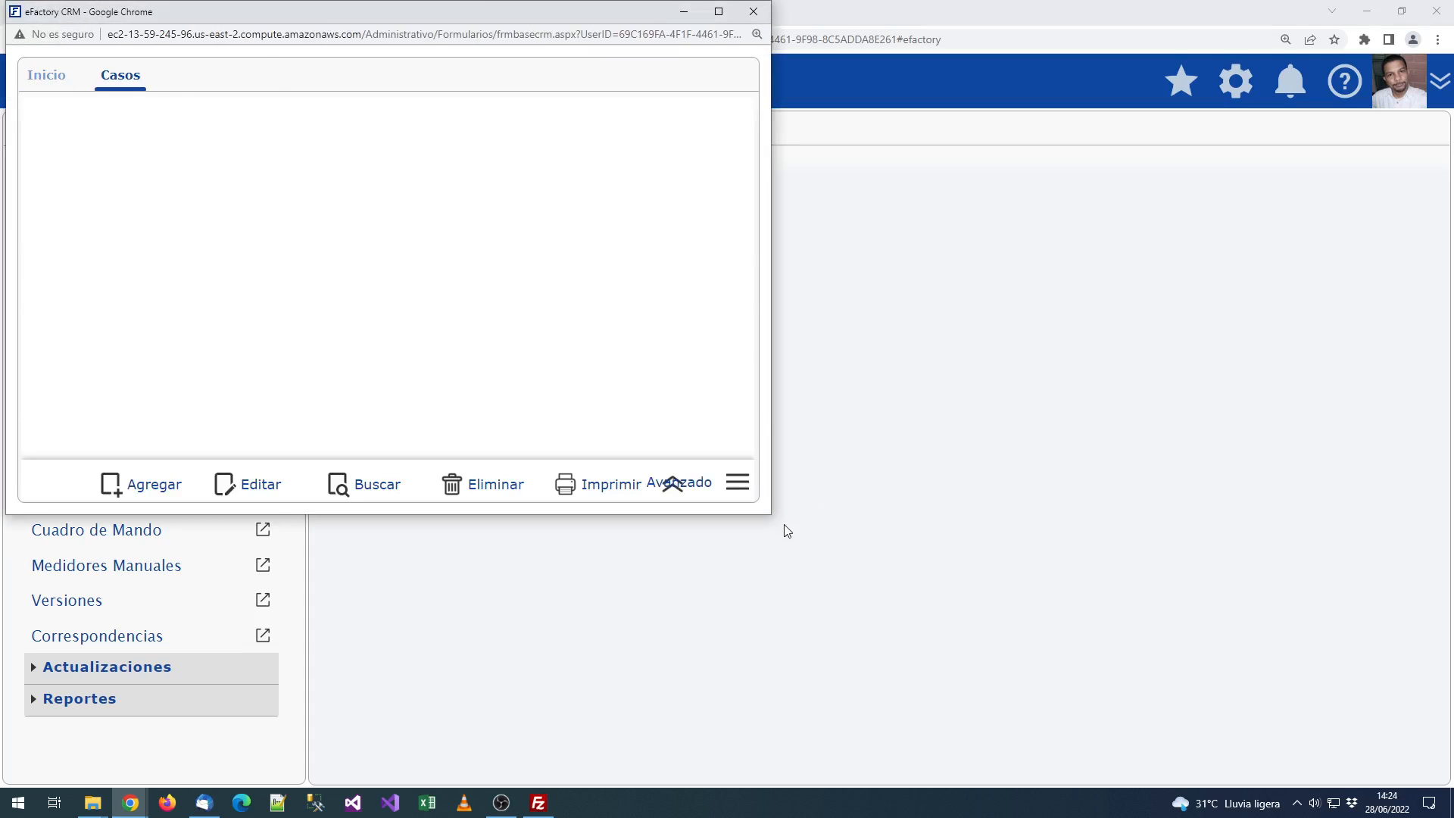
pyautogui.moveTo(769, 515); pyautogui.dragTo(1166, 701)
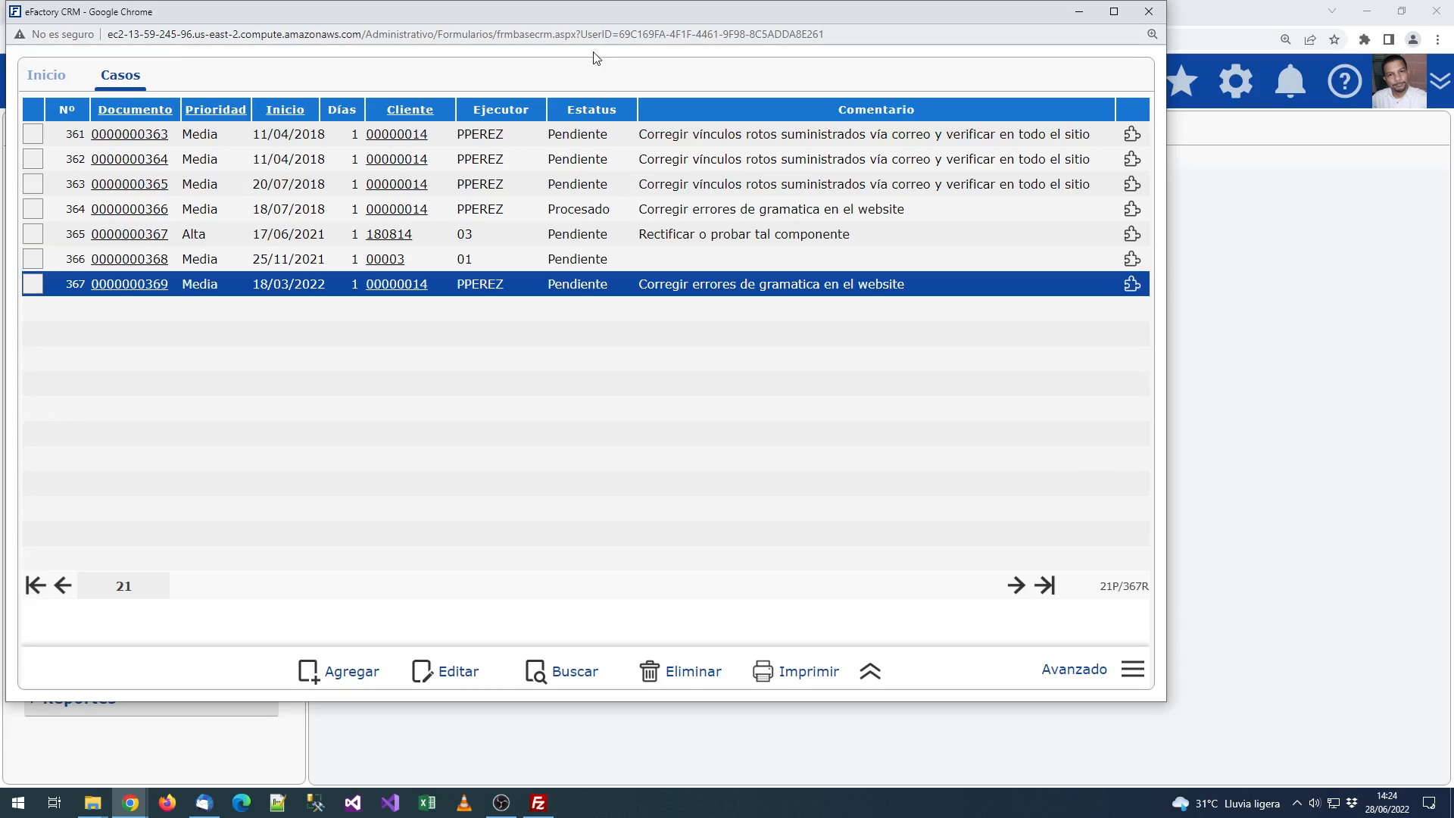
pyautogui.moveTo(607, 19); pyautogui.dragTo(634, 53)
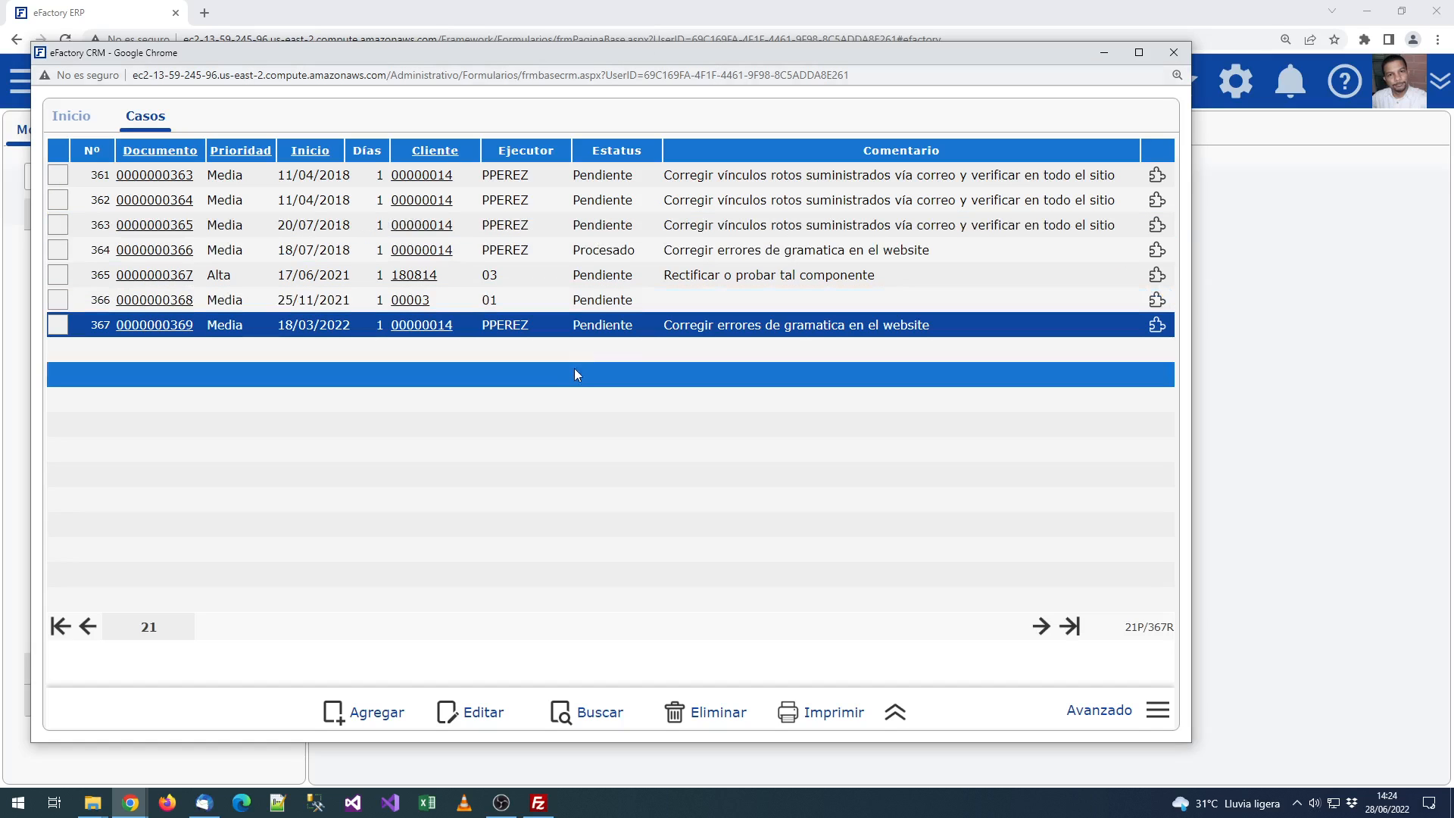
pyautogui.moveTo(674, 326); pyautogui.dragTo(940, 331)
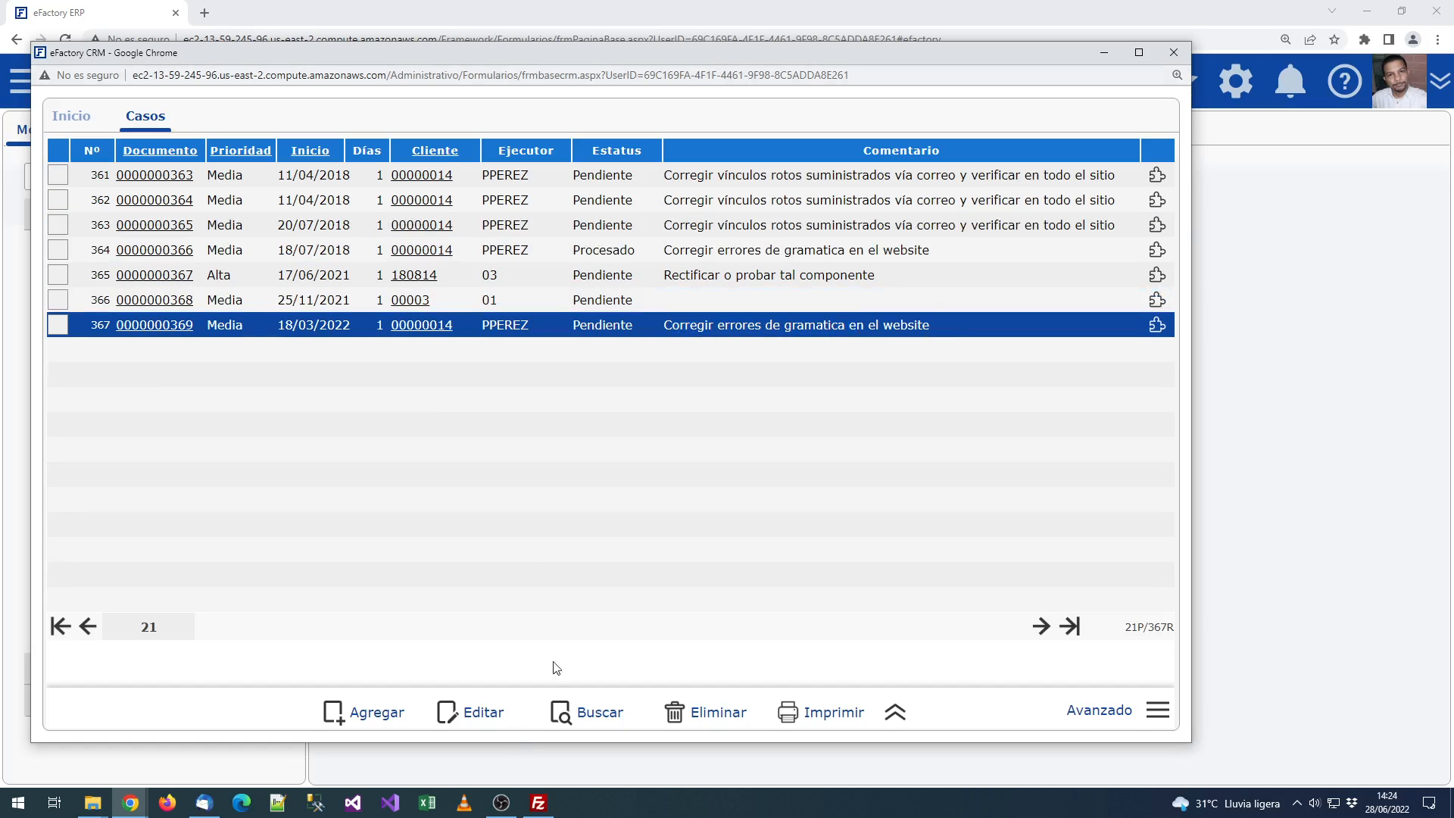
pyautogui.click(486, 713)
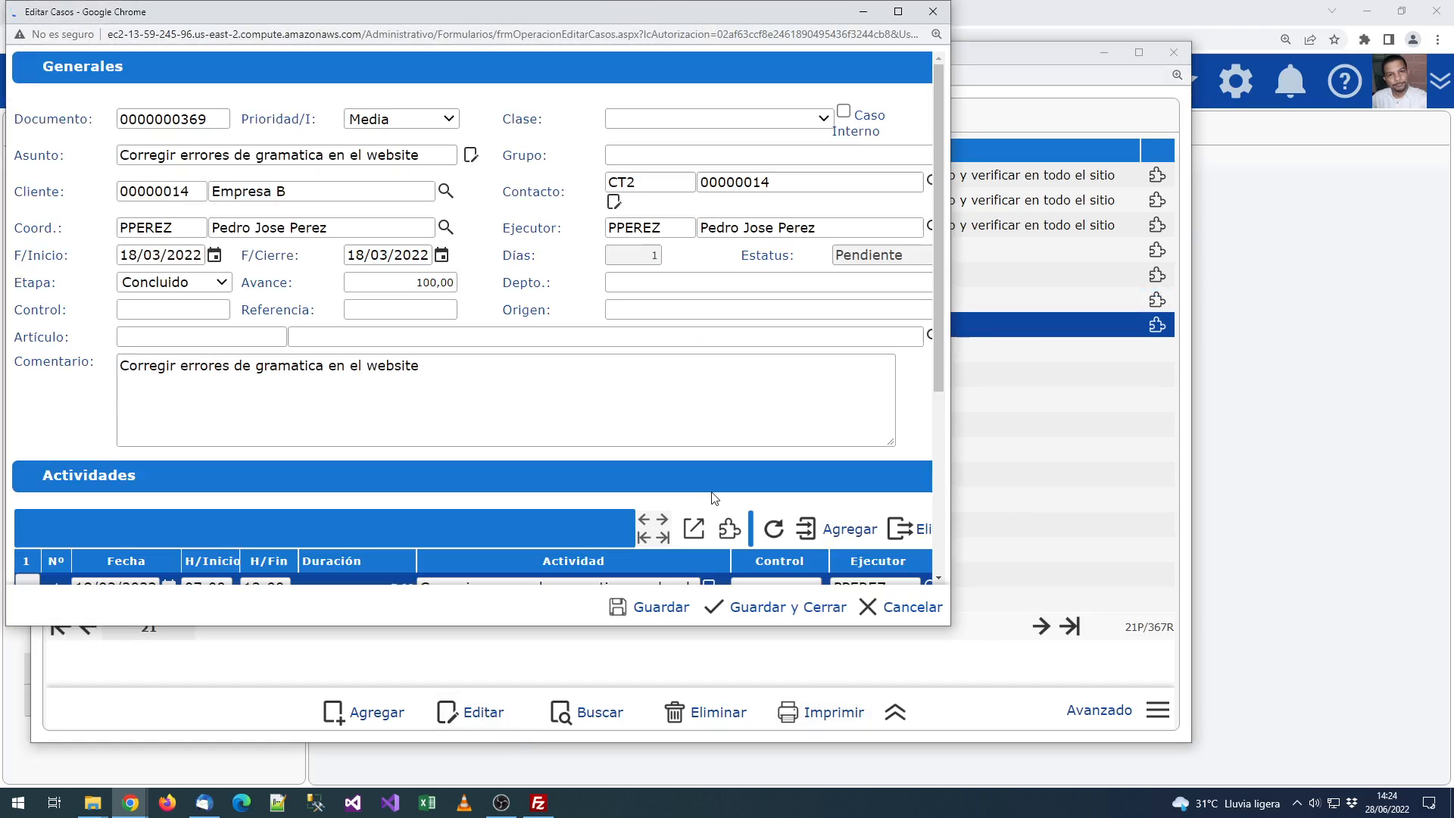
# Step: Enlarge the Editar Casos window and review the full case comment
pyautogui.moveTo(948, 629); pyautogui.dragTo(1102, 778)
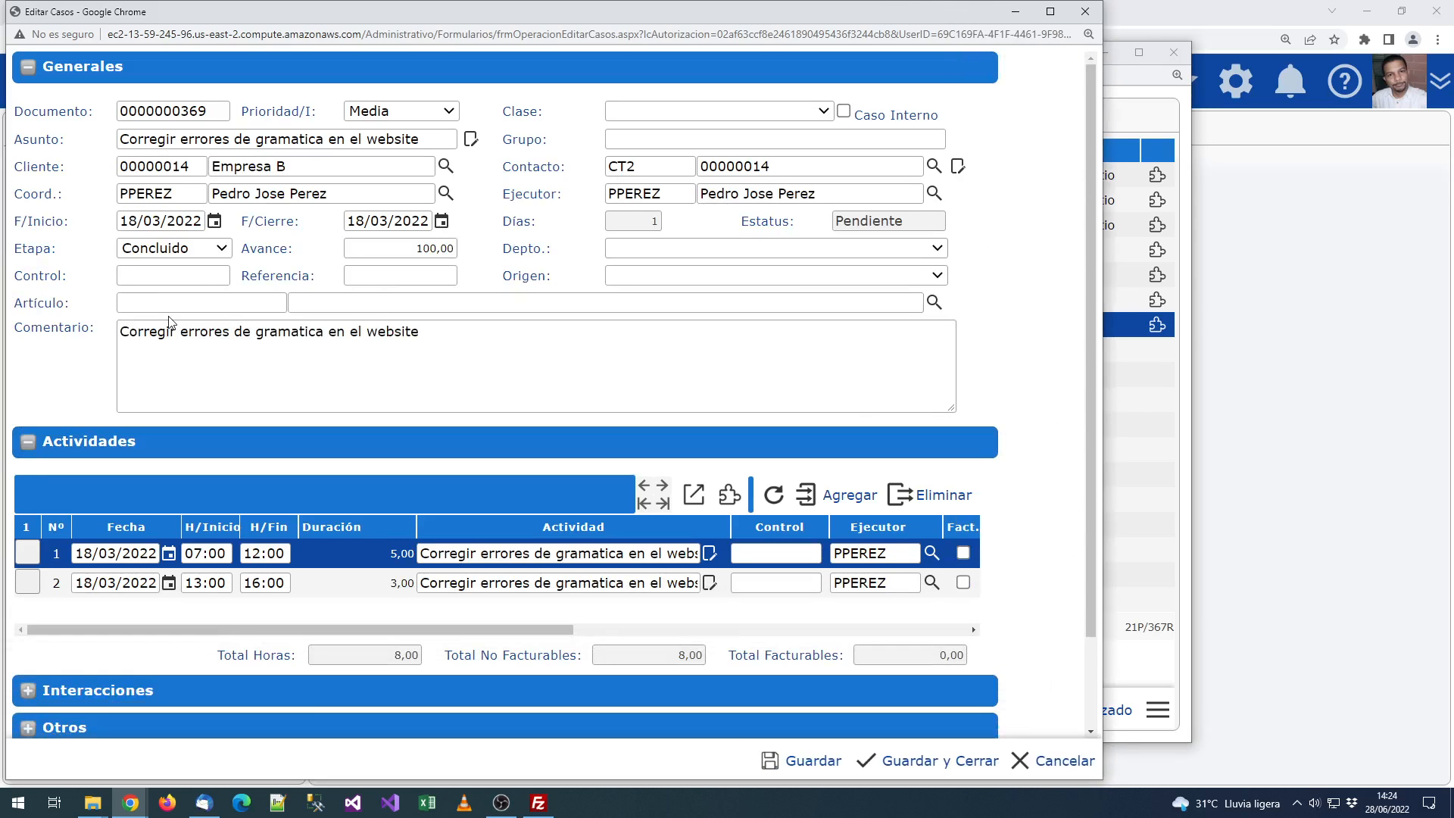
pyautogui.tripleClick(146, 340)
pyautogui.click(424, 340)
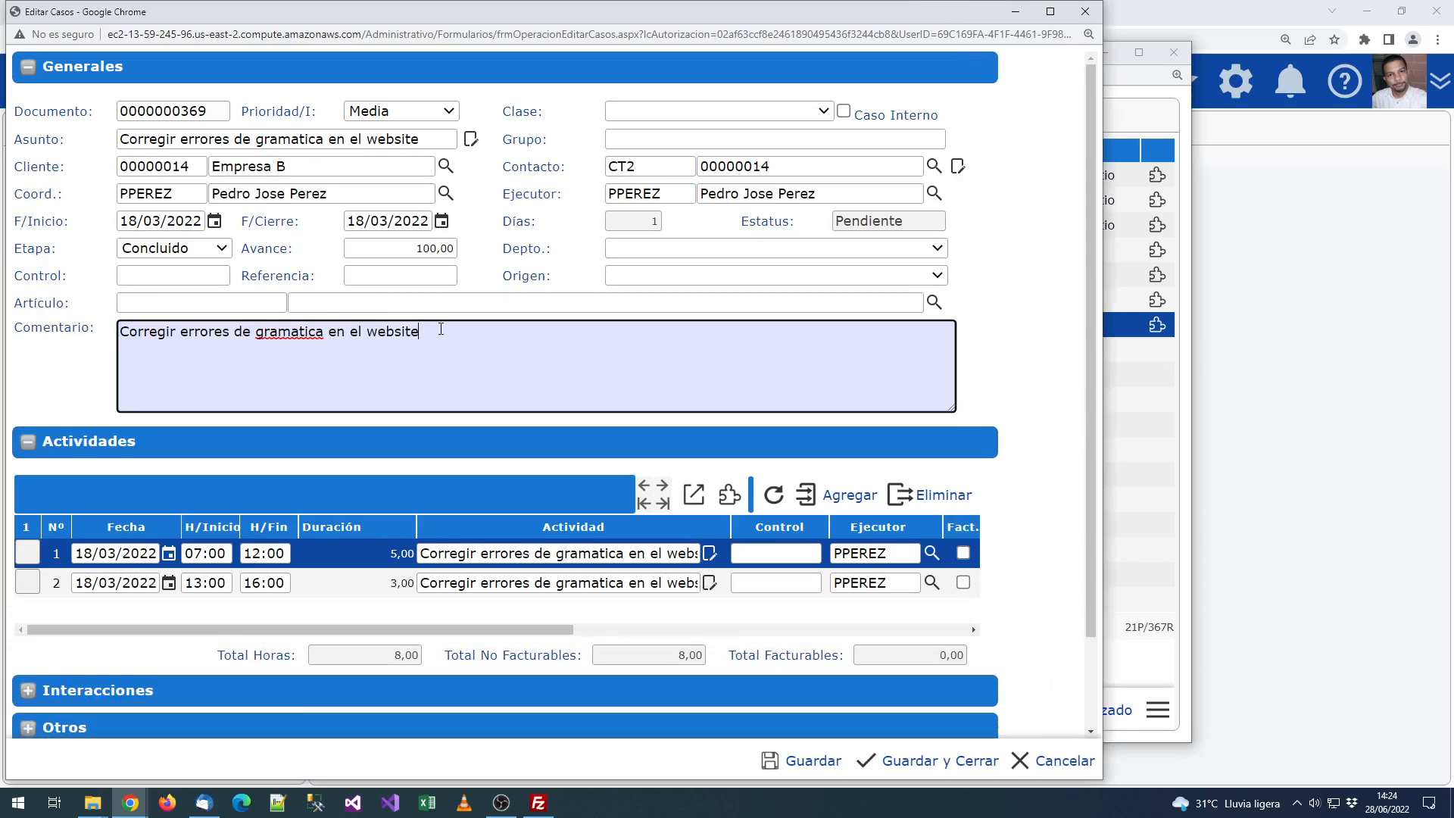
pyautogui.moveTo(440, 329); pyautogui.dragTo(332, 330)
pyautogui.click(514, 417)
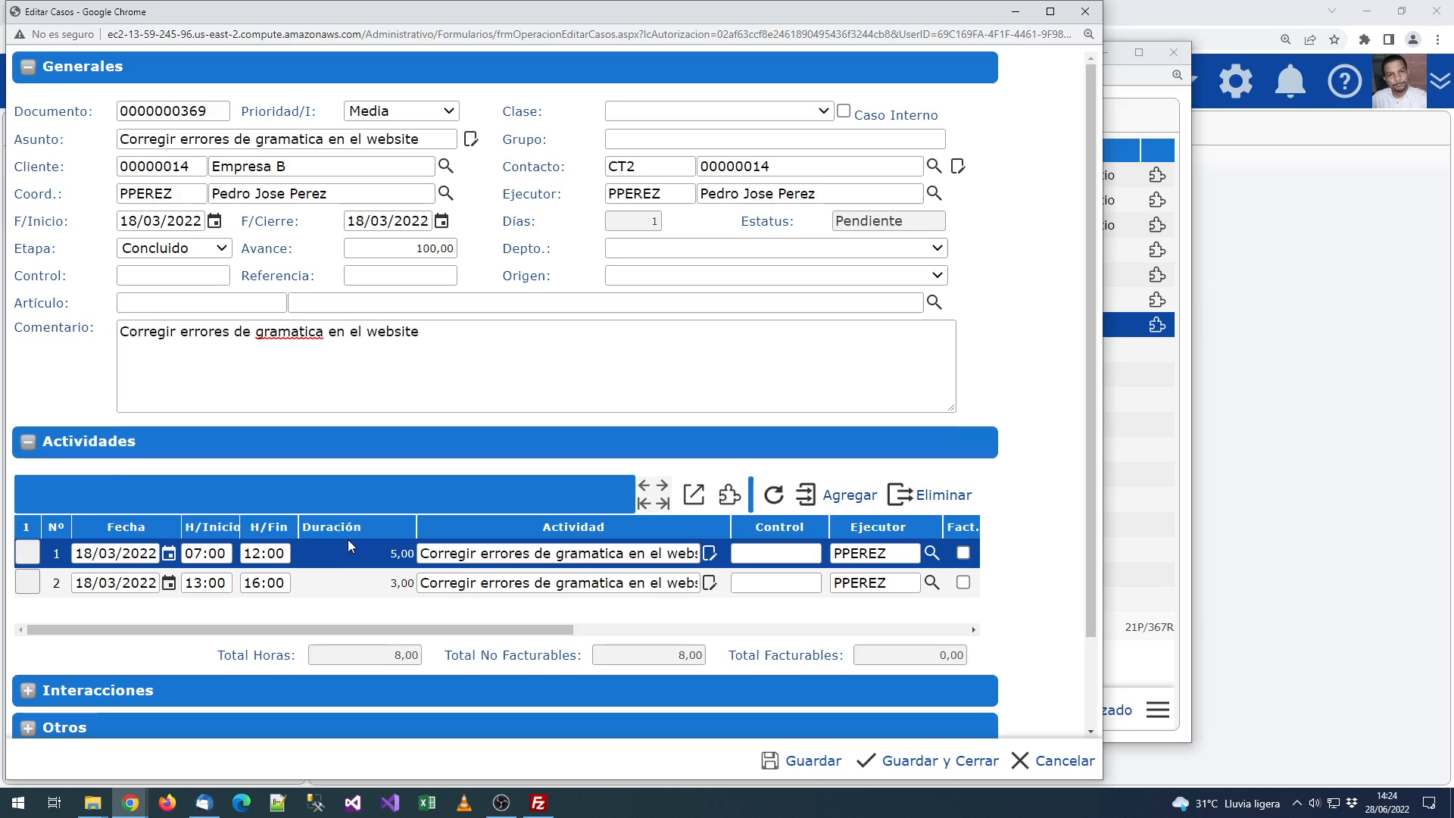
# Step: Review the case start date and both activities' start and end times
pyautogui.scroll(-2, 83, 469)
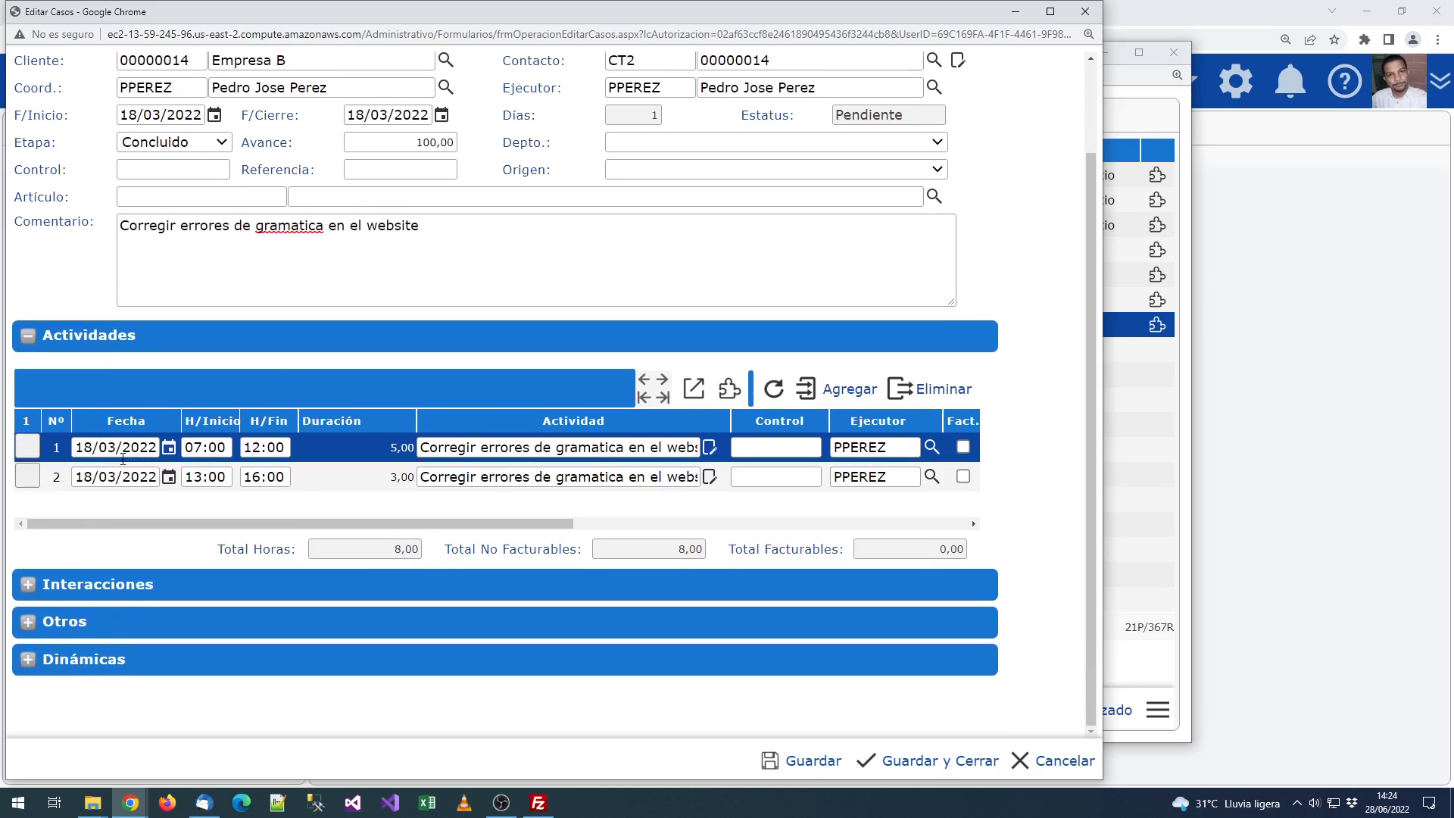
pyautogui.click(153, 113)
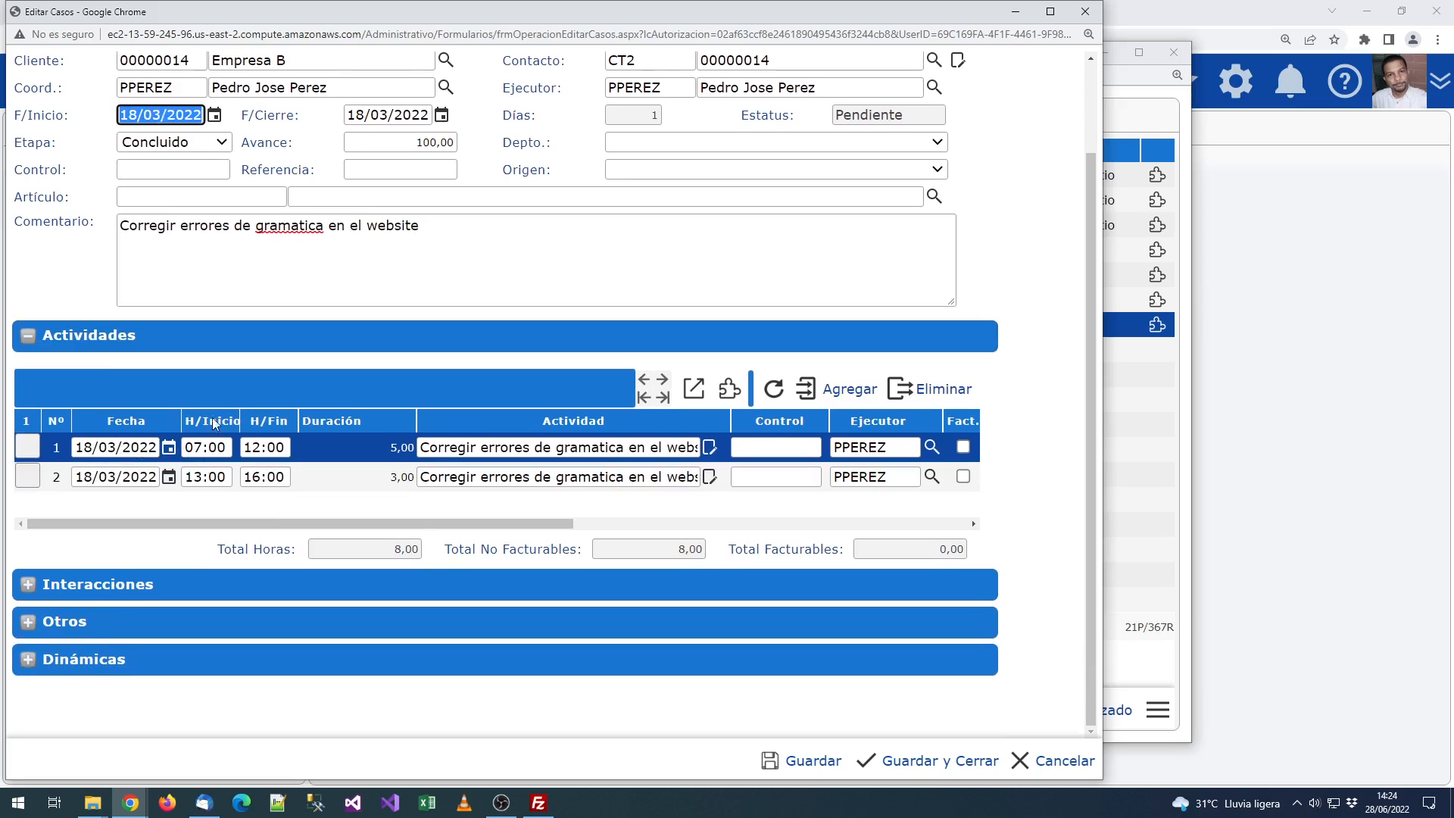
pyautogui.click(227, 445)
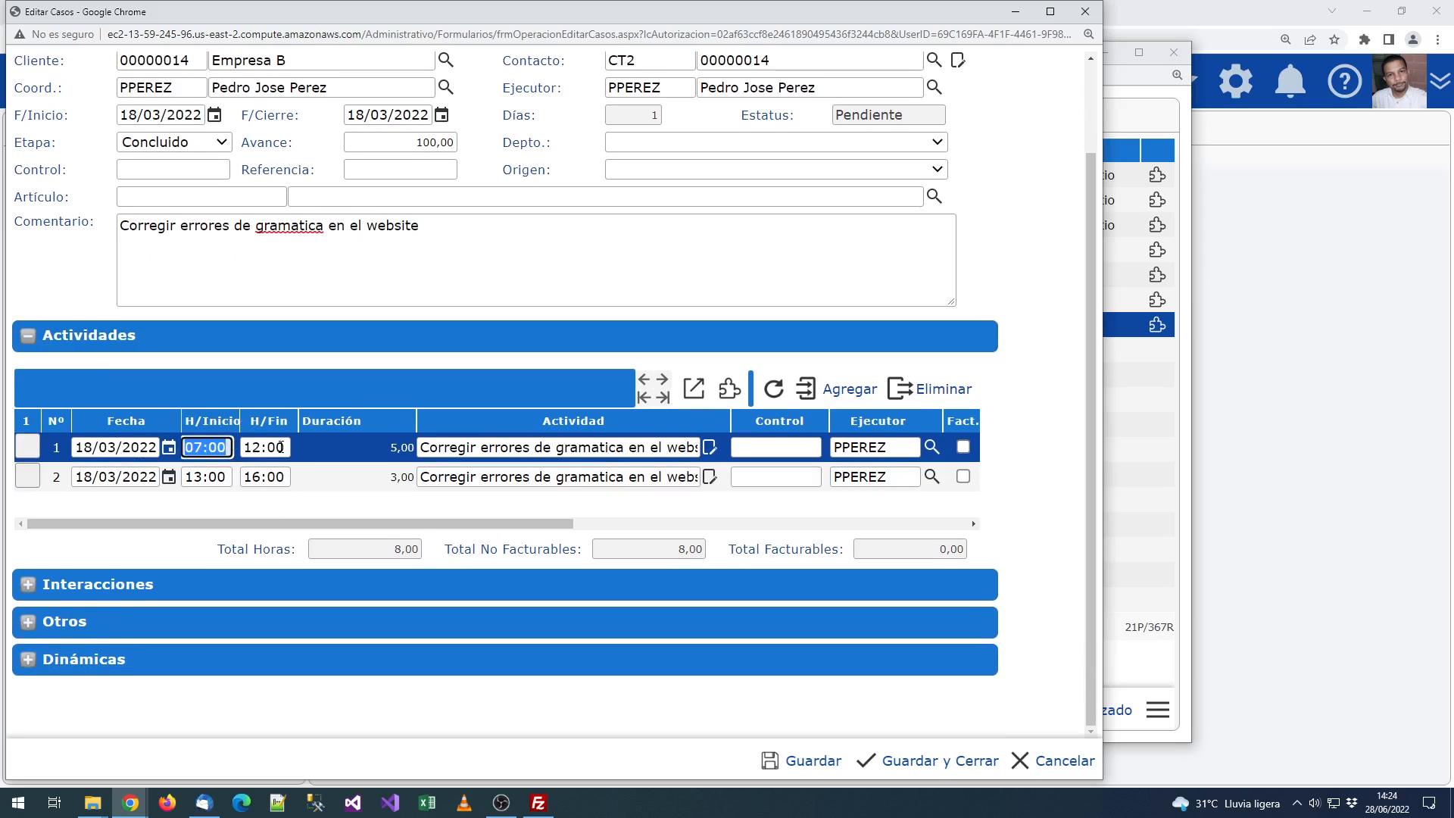
pyautogui.press('Tab')
pyautogui.press('Tab')
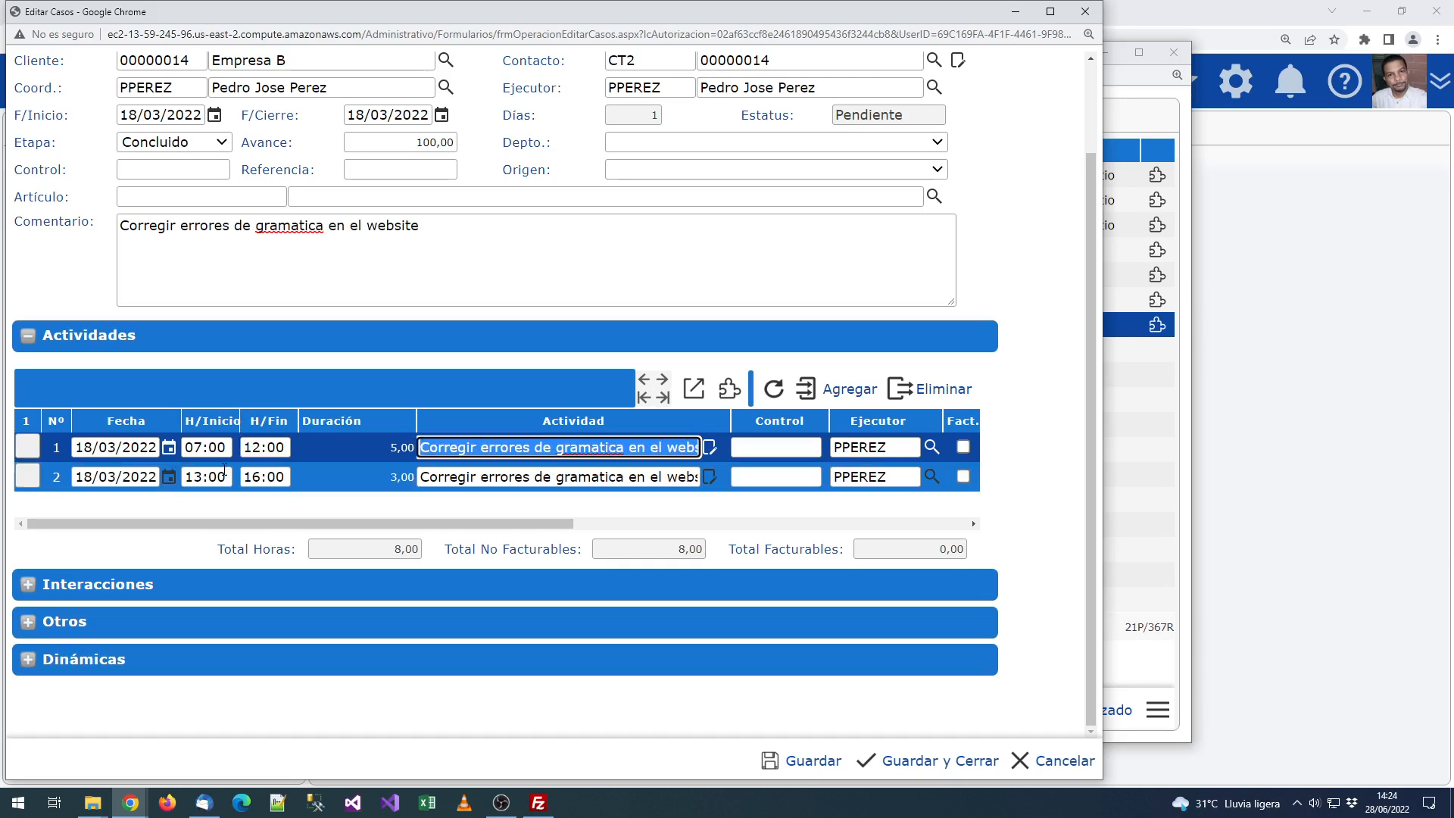
pyautogui.click(220, 474)
pyautogui.click(276, 480)
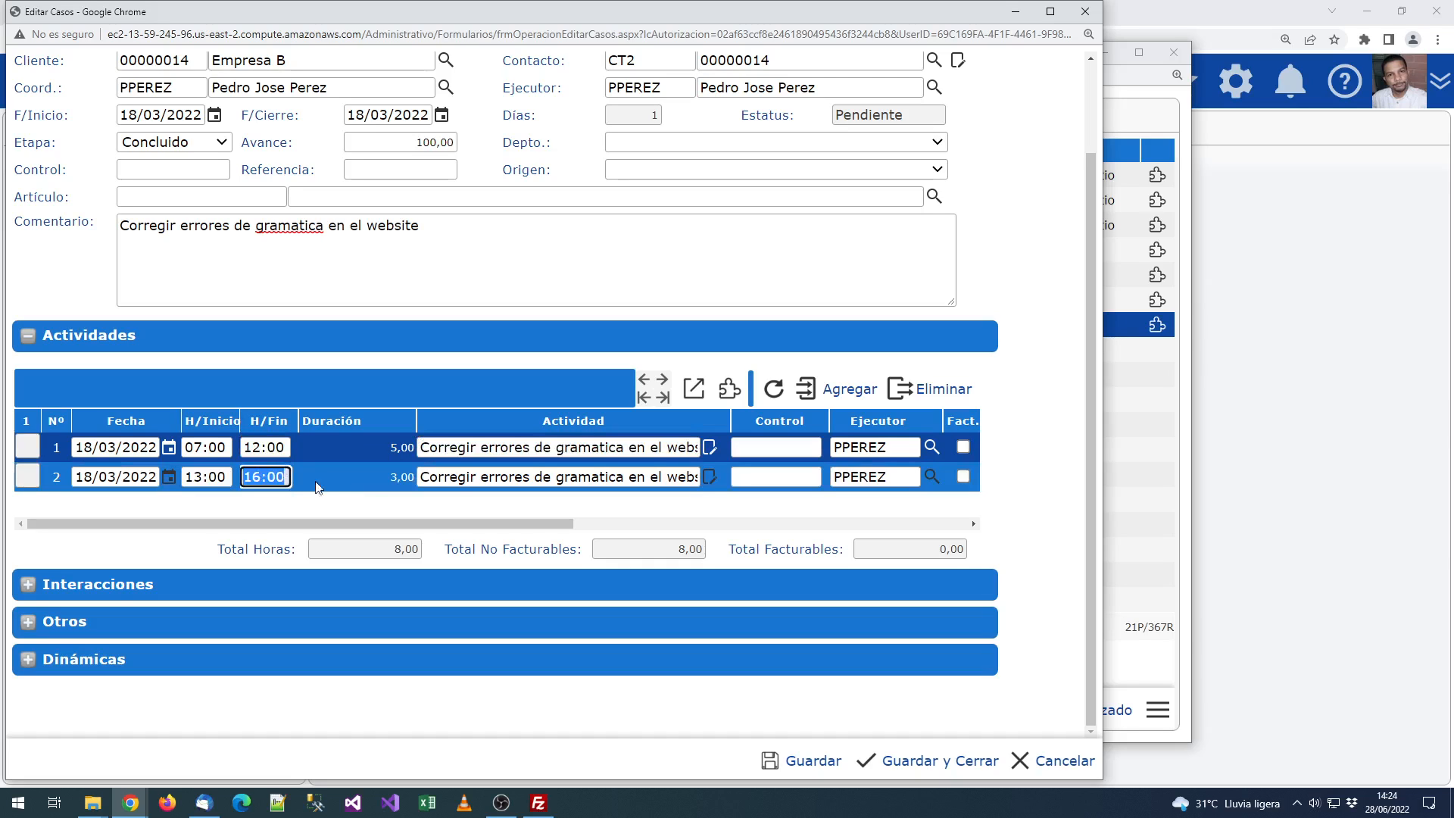
pyautogui.click(319, 488)
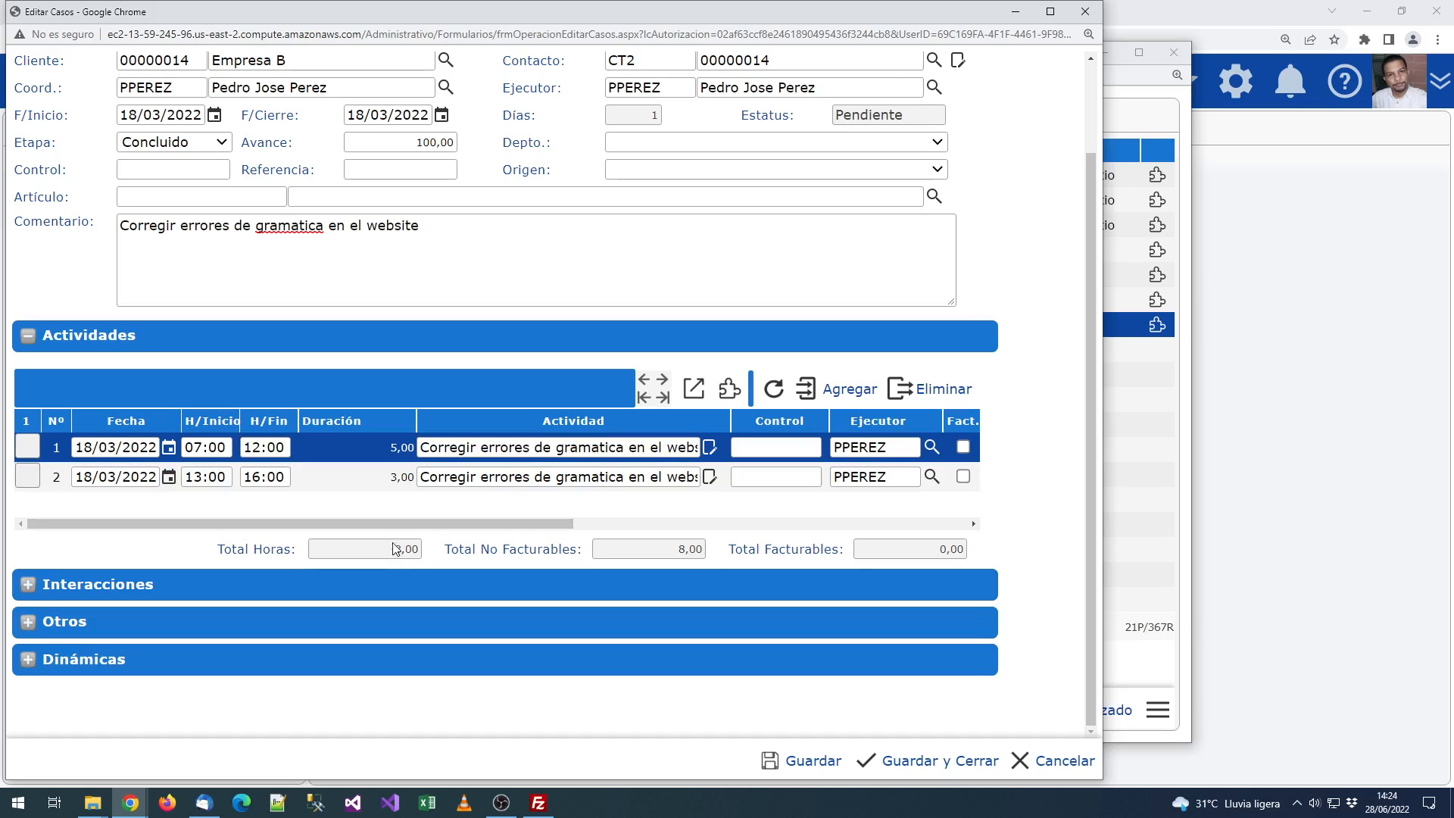
# Step: Widen the Actividades grid columns, then check the client and contact codes
pyautogui.moveTo(517, 521); pyautogui.dragTo(642, 513)
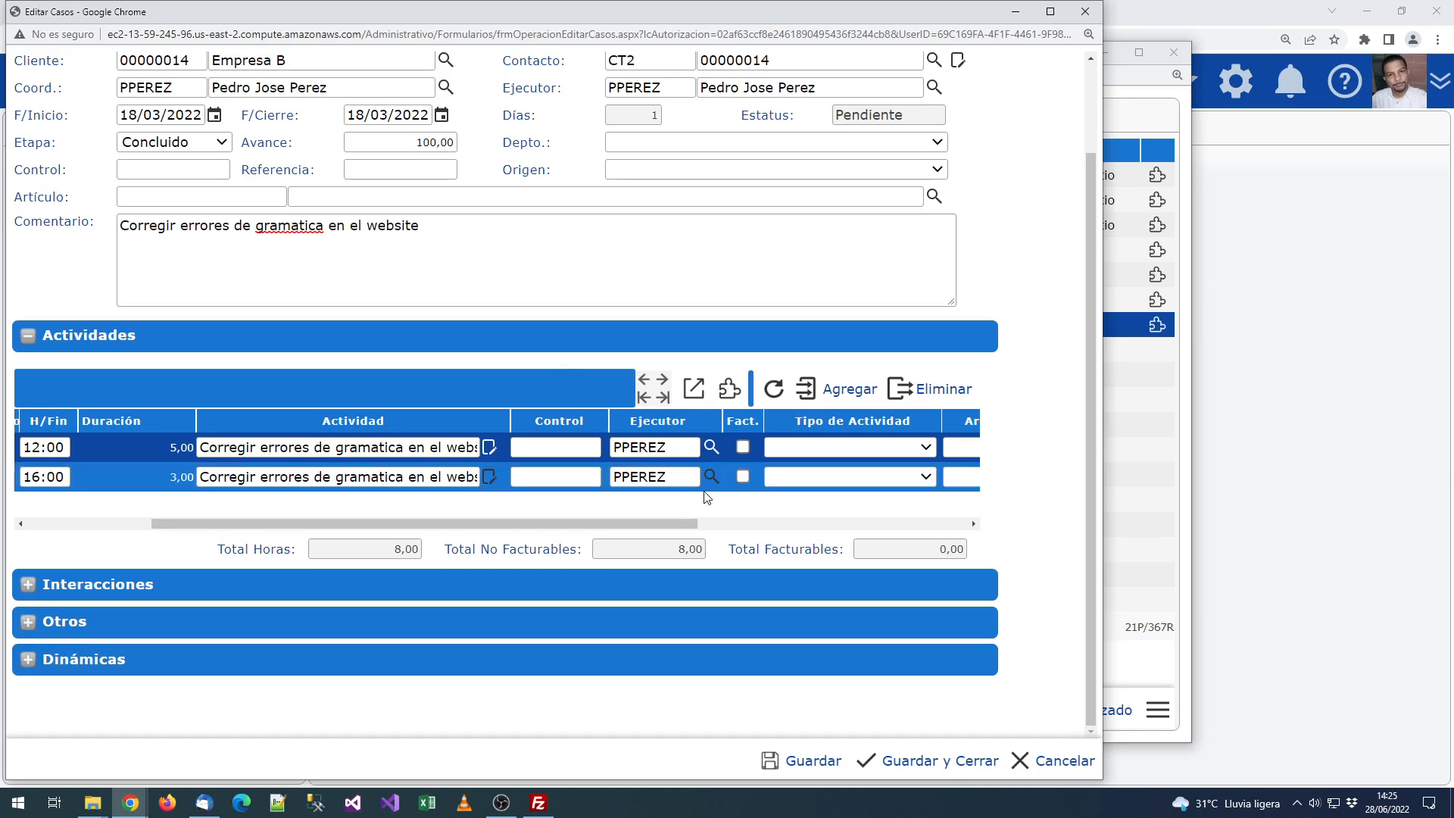
pyautogui.moveTo(680, 521); pyautogui.dragTo(637, 536)
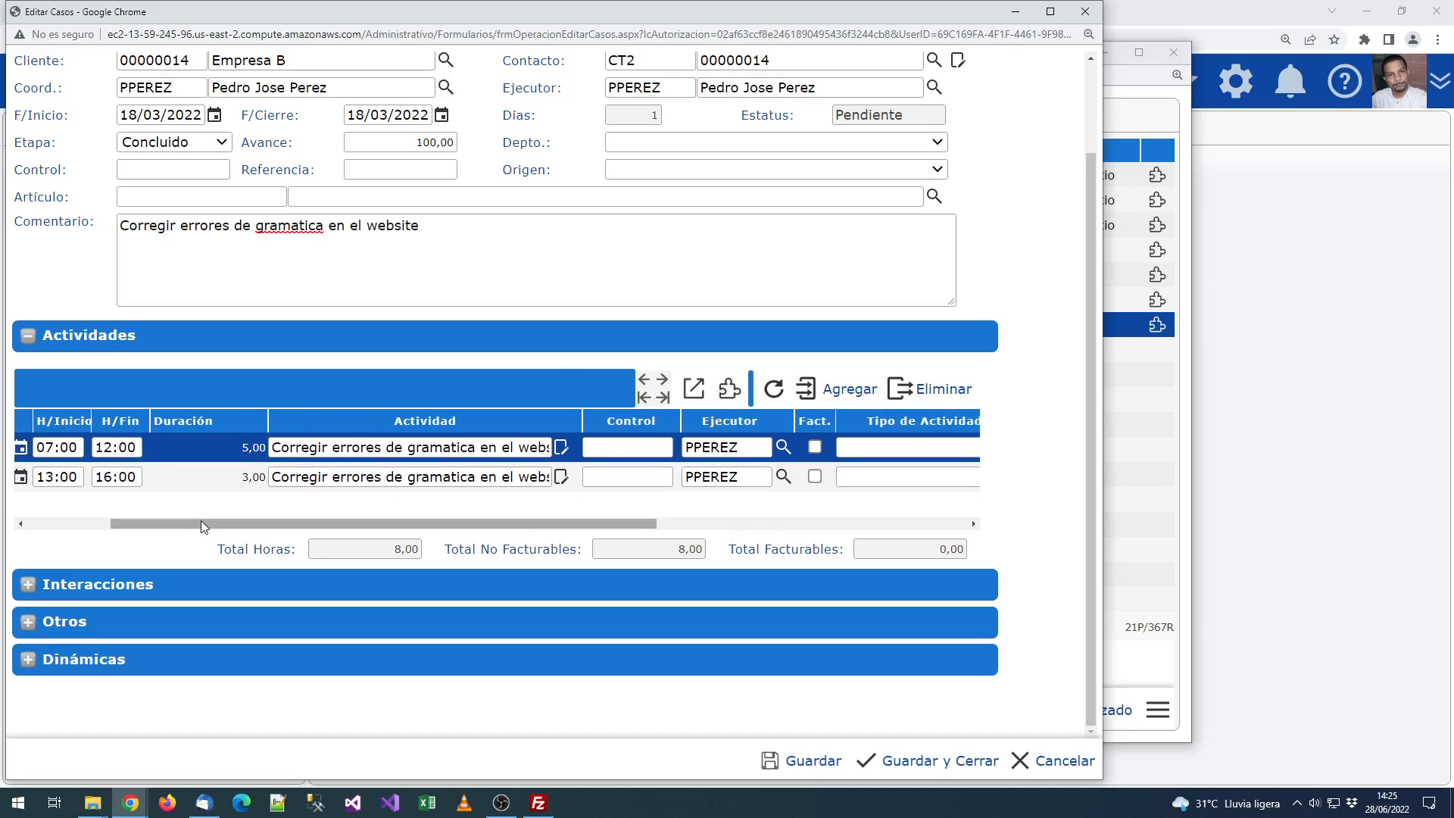
pyautogui.moveTo(202, 520); pyautogui.dragTo(61, 522)
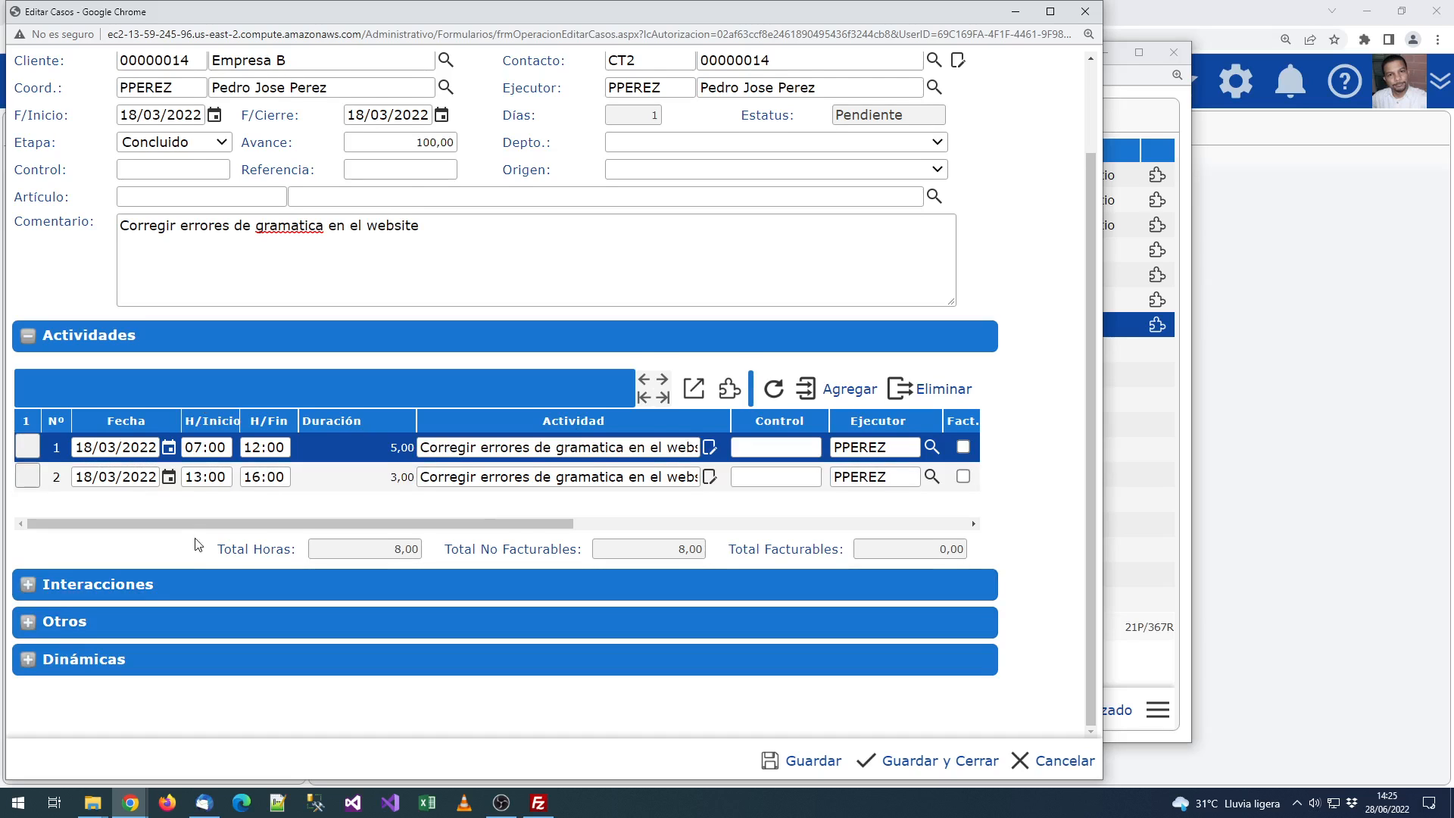
pyautogui.scroll(3, 439, 421)
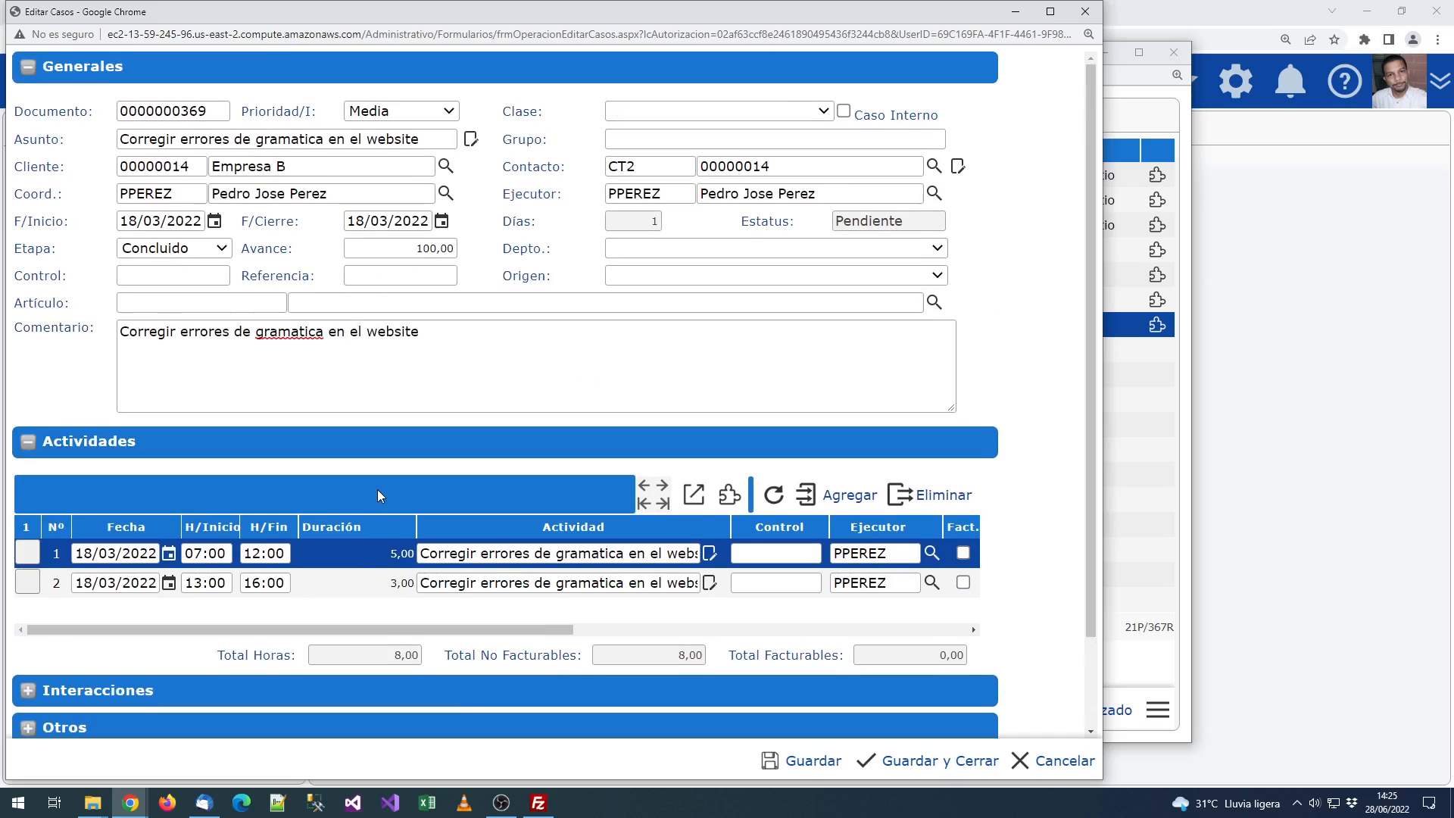
pyautogui.doubleClick(167, 165)
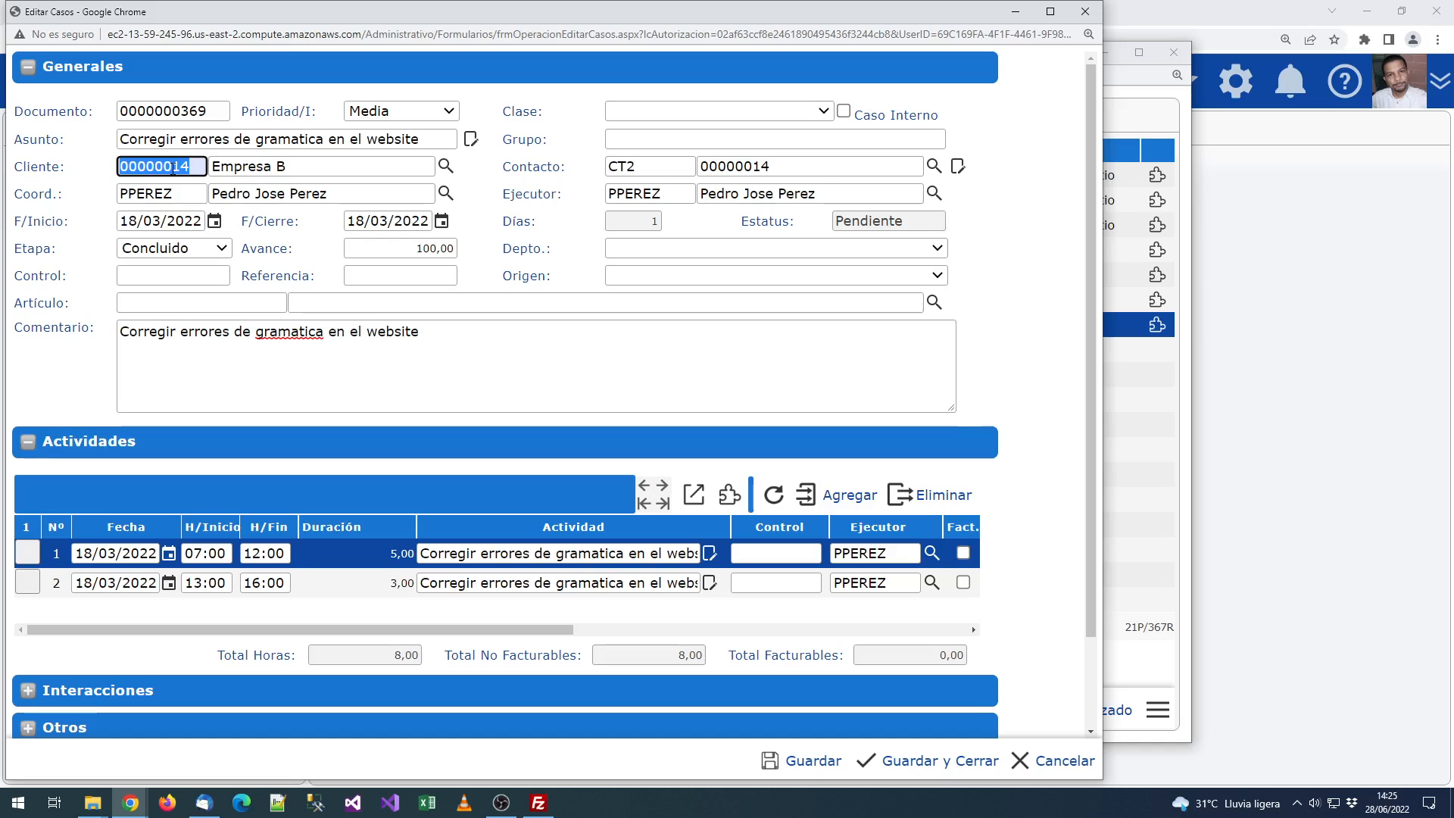
pyautogui.click(668, 165)
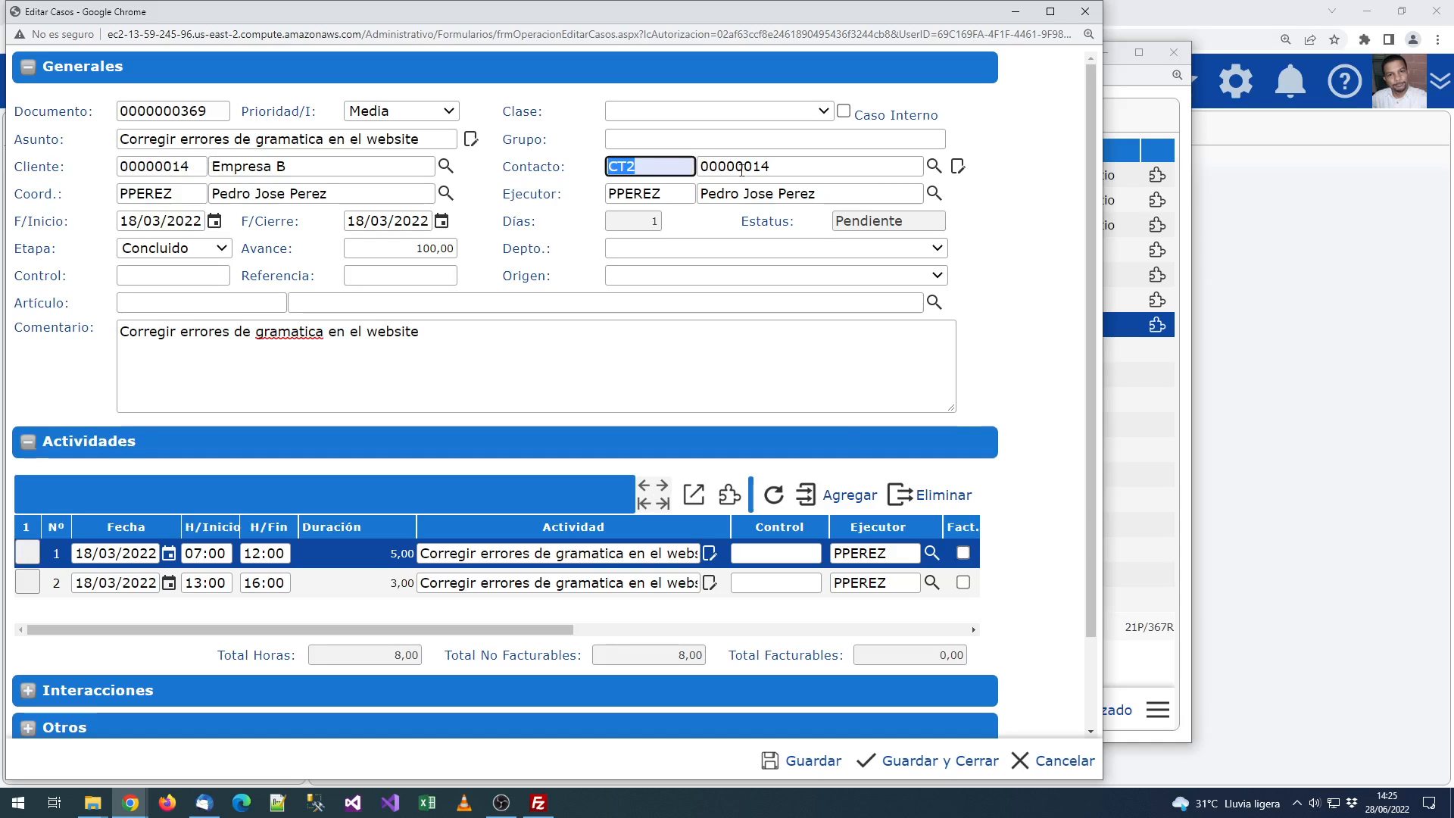
# Step: Check the client's contacts, then enter a new contact's name in the case's contact field
pyautogui.click(932, 166)
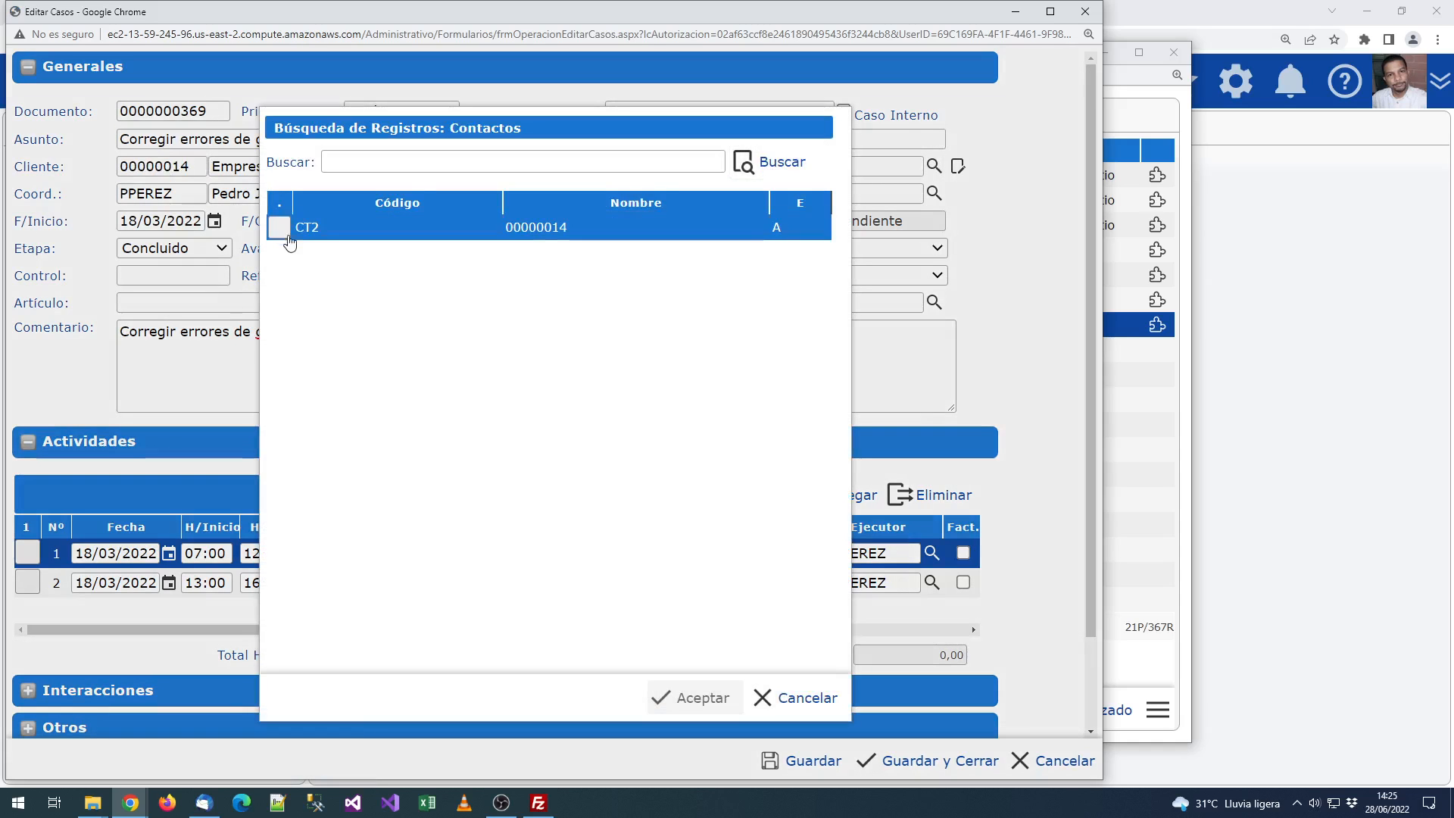
pyautogui.click(795, 696)
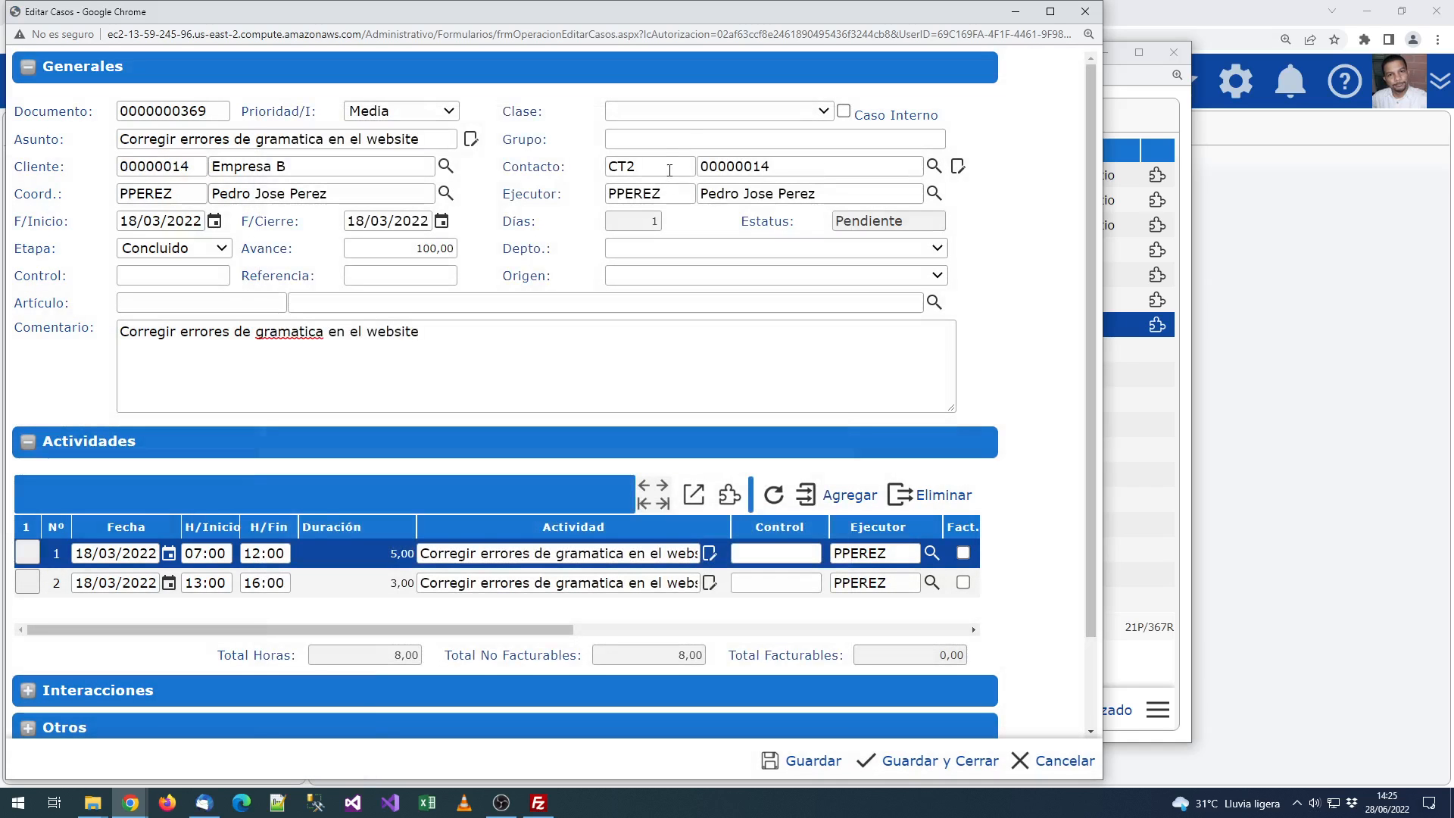
pyautogui.click(786, 159)
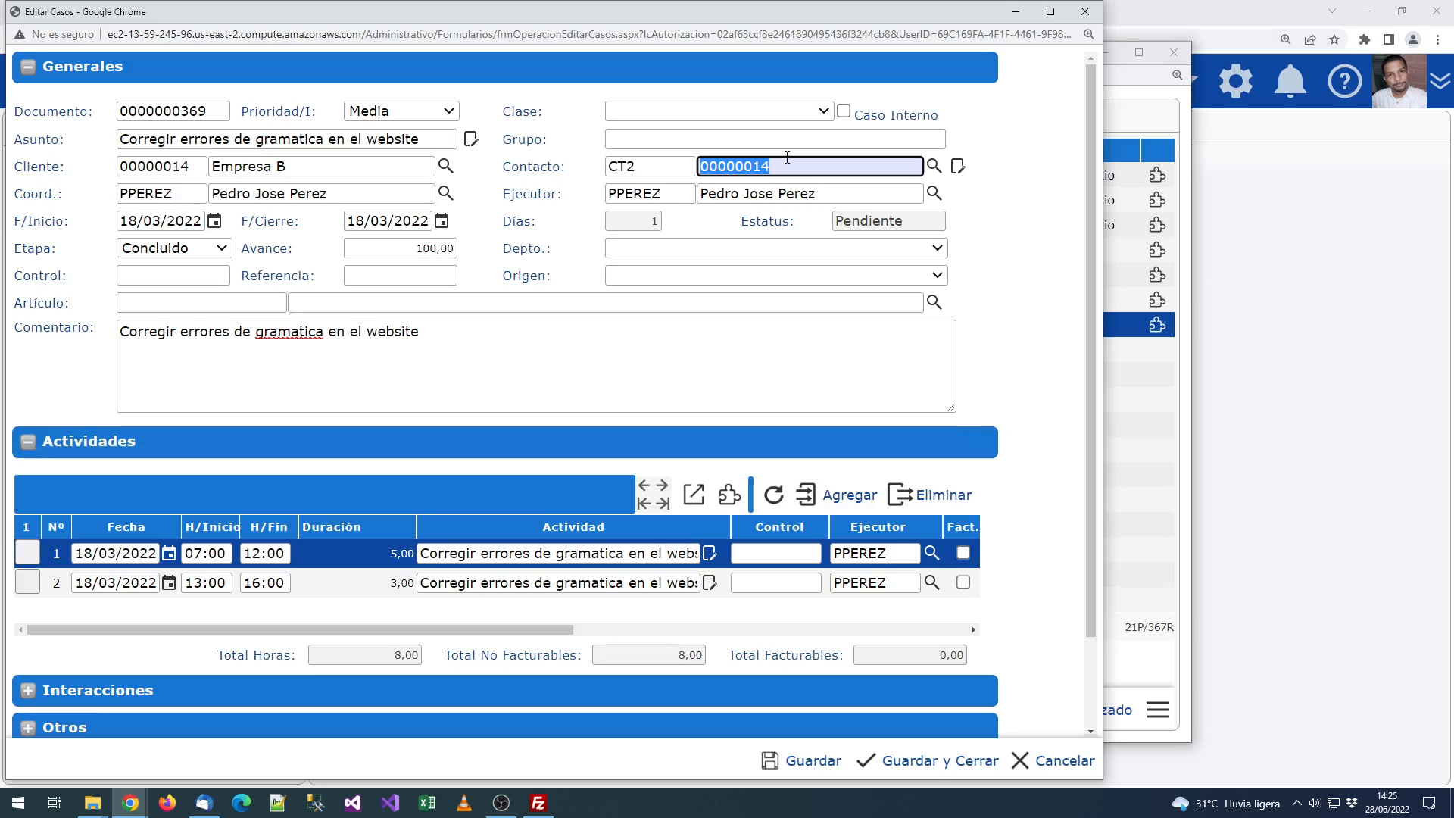
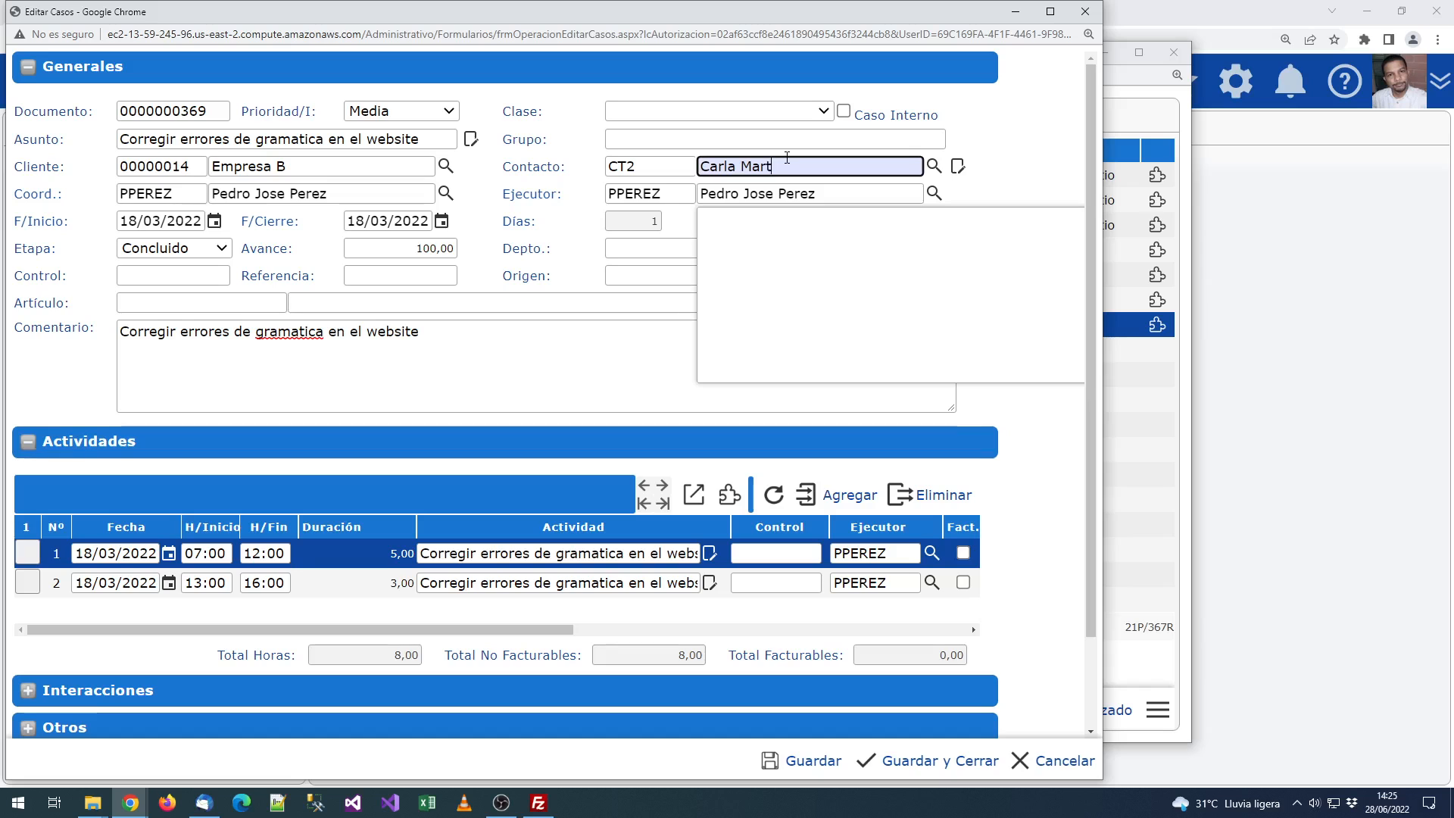
pyautogui.press('Tab')
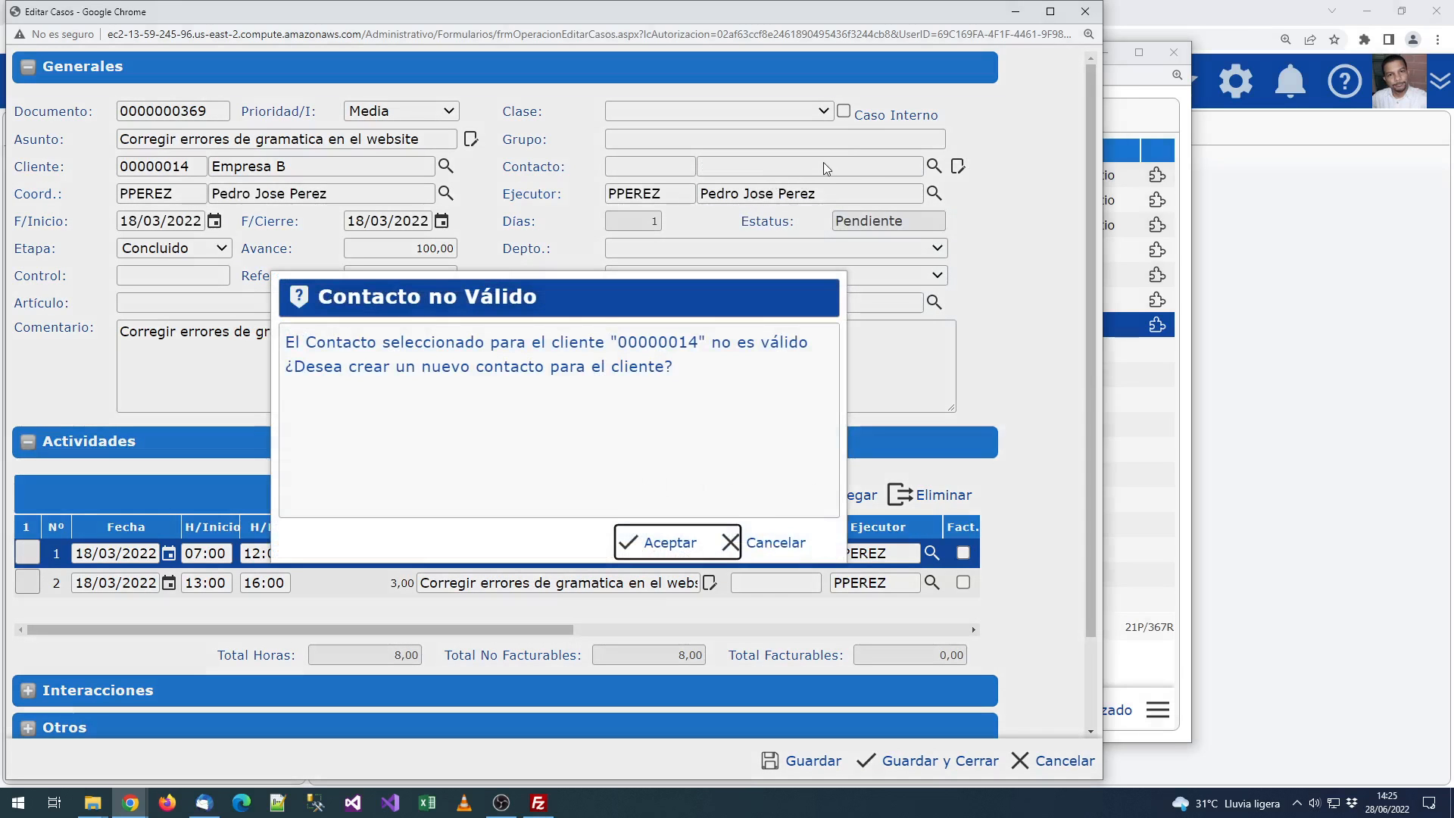
# Step: Create the new contact with its code for Empresa B and link it to the case
pyautogui.click(685, 544)
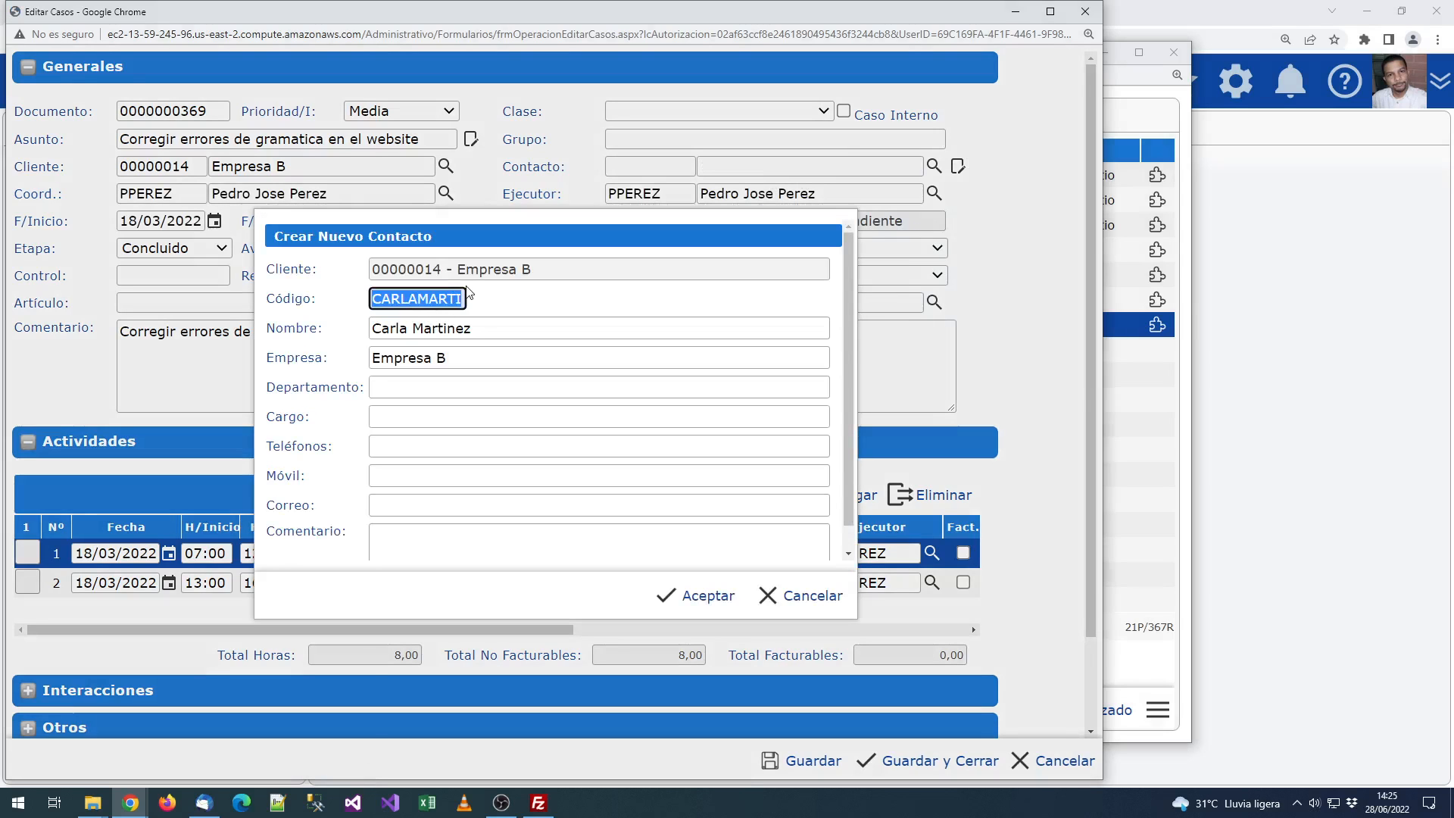
pyautogui.write('CARLAMAR')
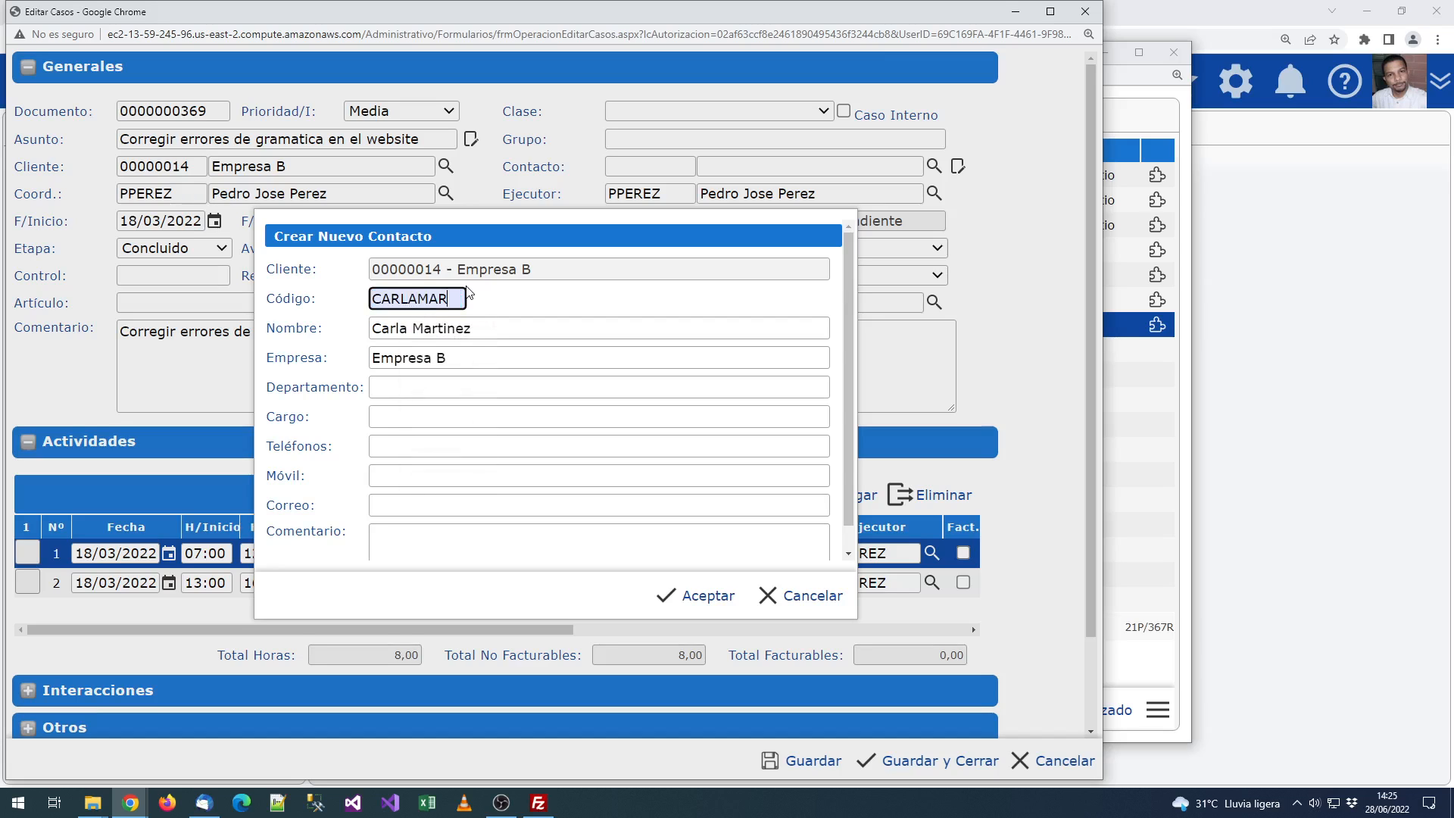
pyautogui.click(471, 359)
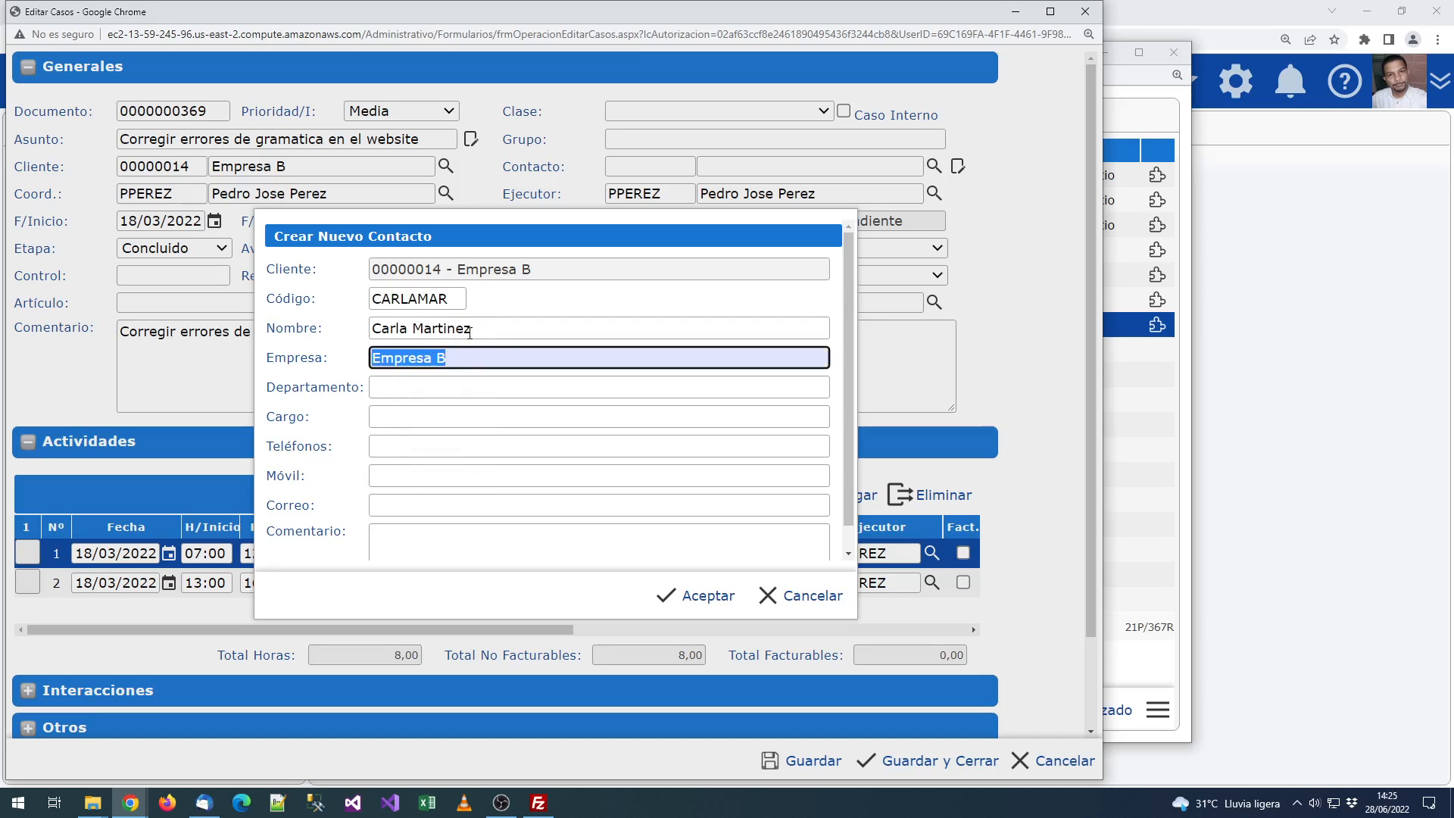
pyautogui.moveTo(384, 266); pyautogui.dragTo(568, 276)
pyautogui.click(649, 604)
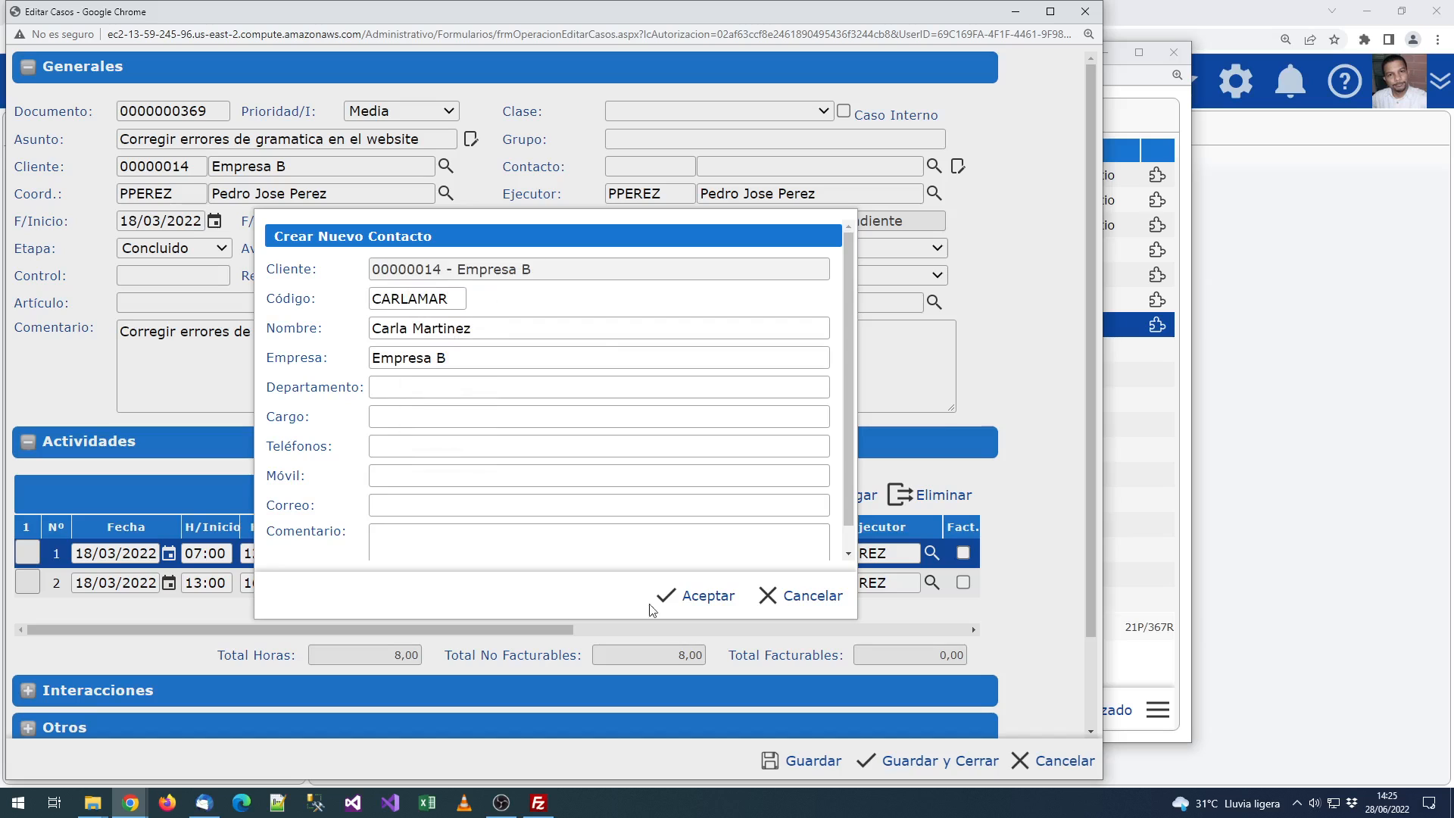
pyautogui.click(708, 596)
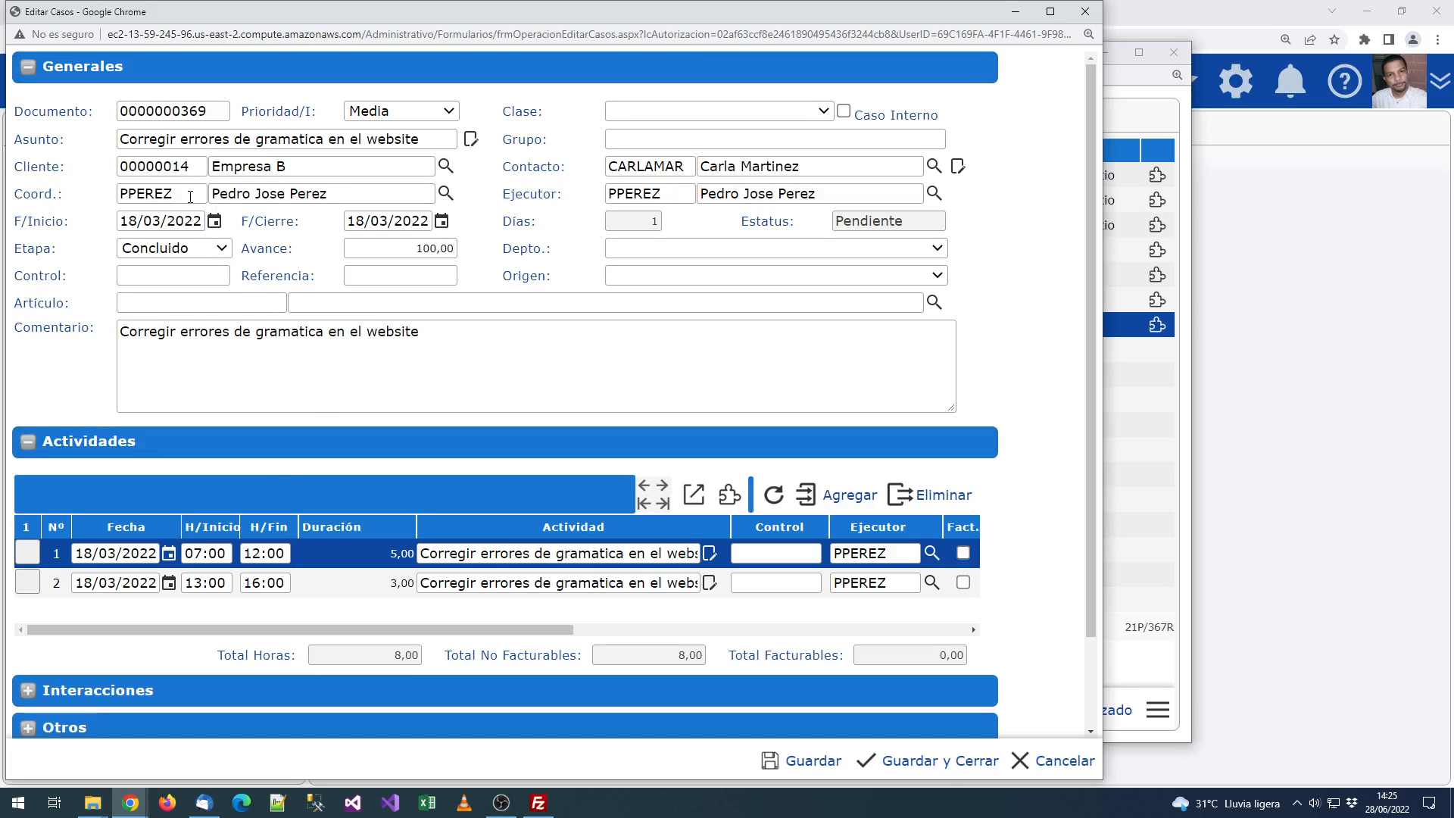
pyautogui.tripleClick(254, 193)
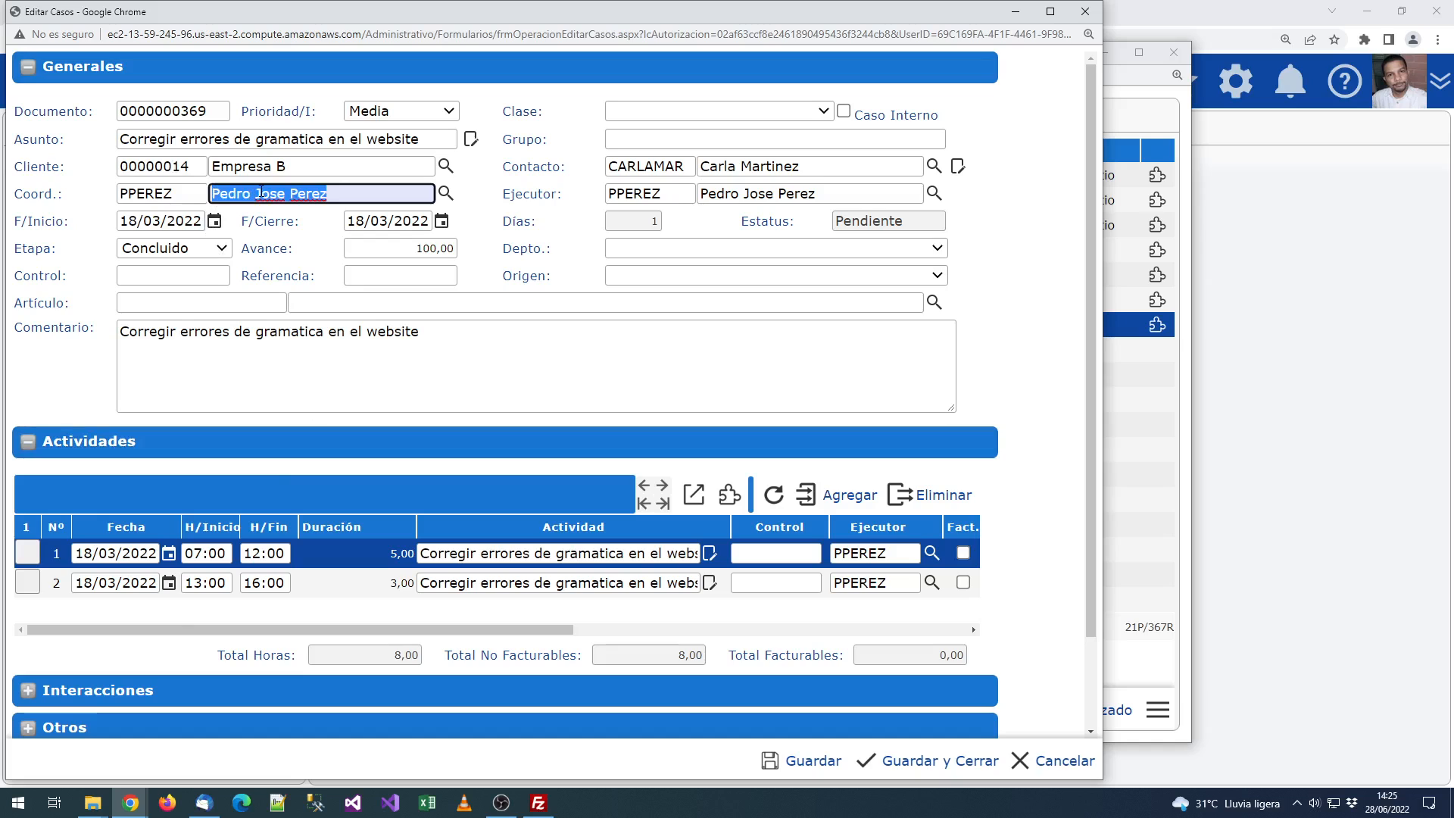
pyautogui.tripleClick(733, 194)
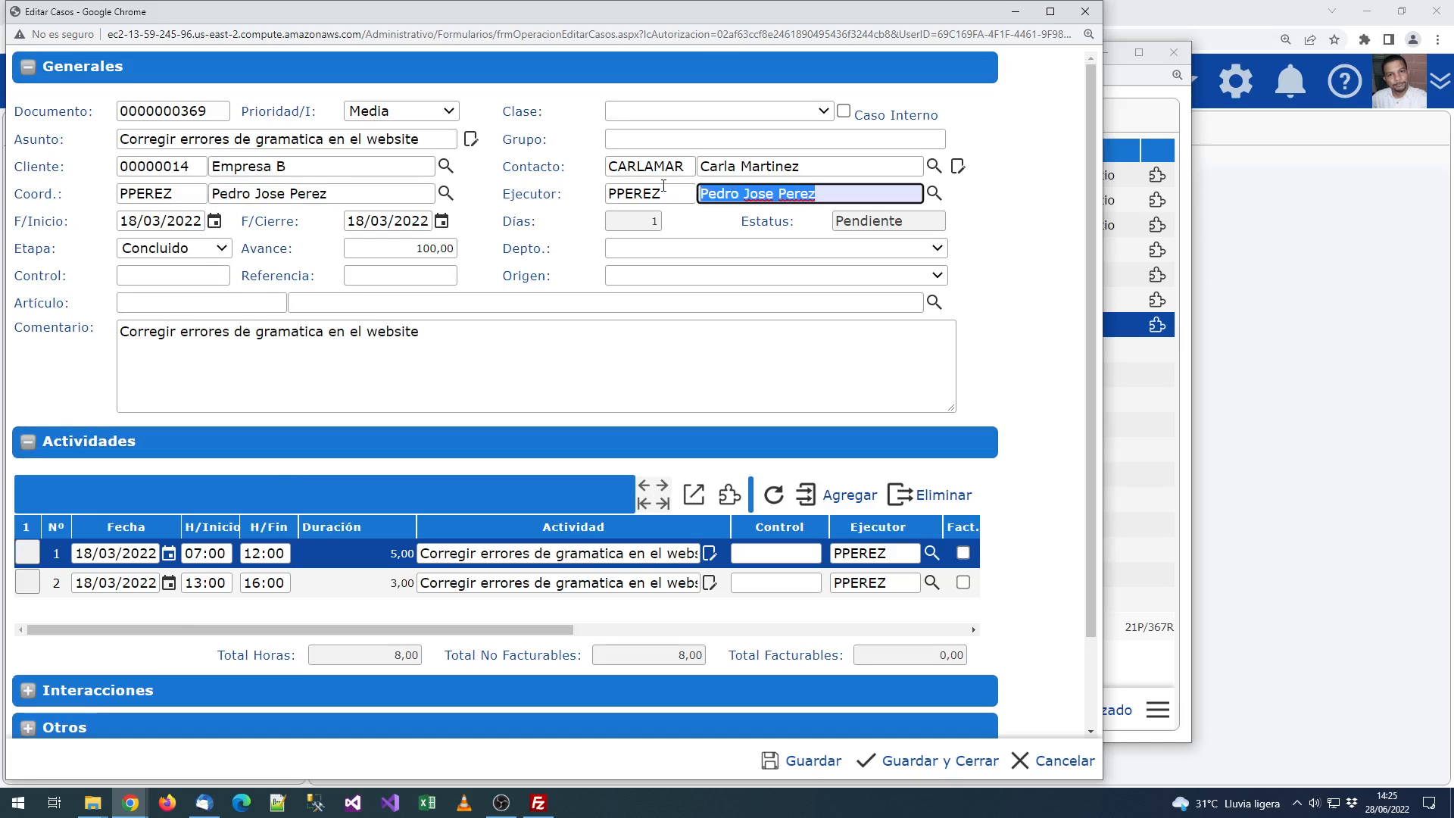
pyautogui.click(698, 212)
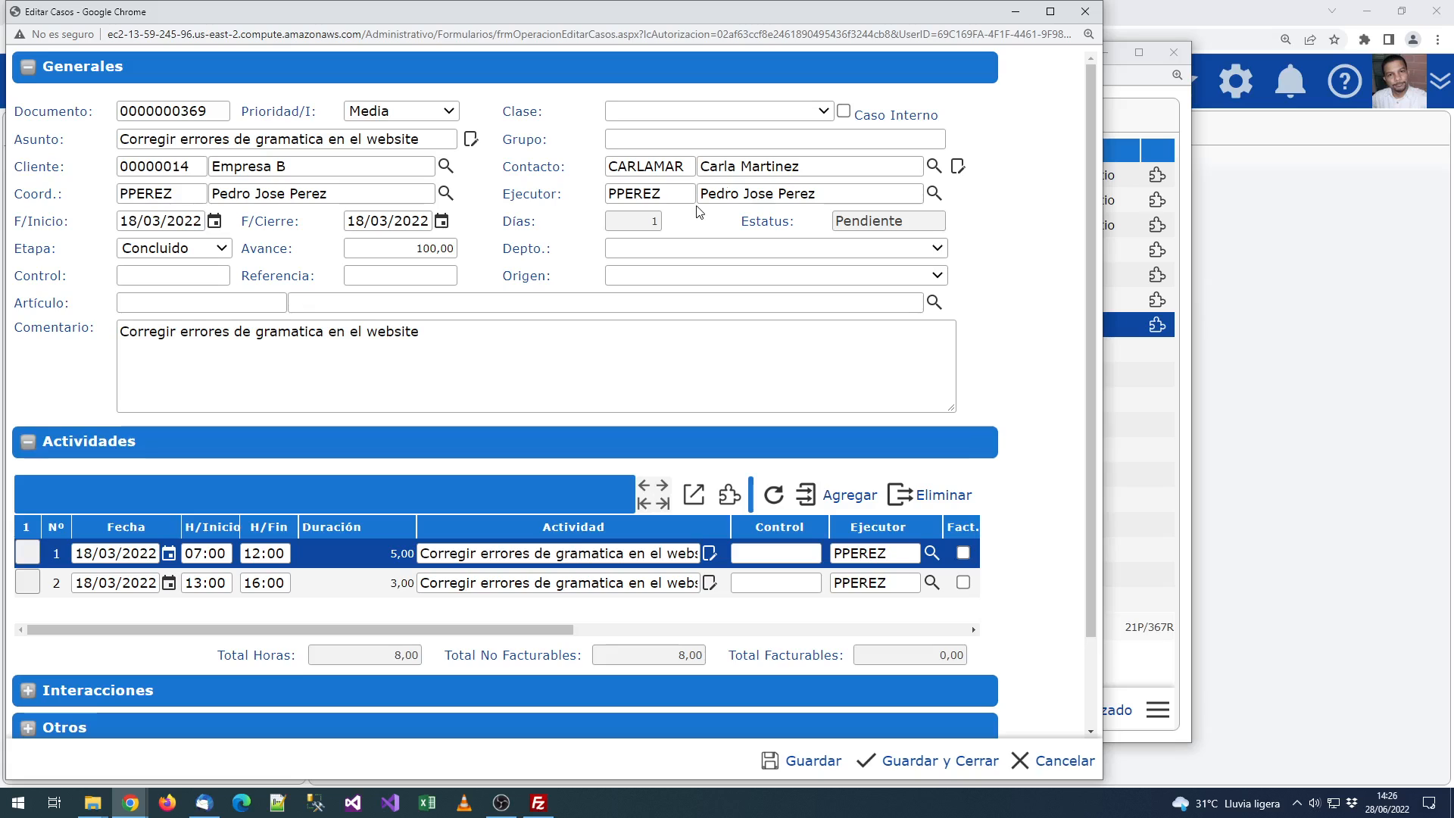
pyautogui.moveTo(13, 190); pyautogui.dragTo(85, 200)
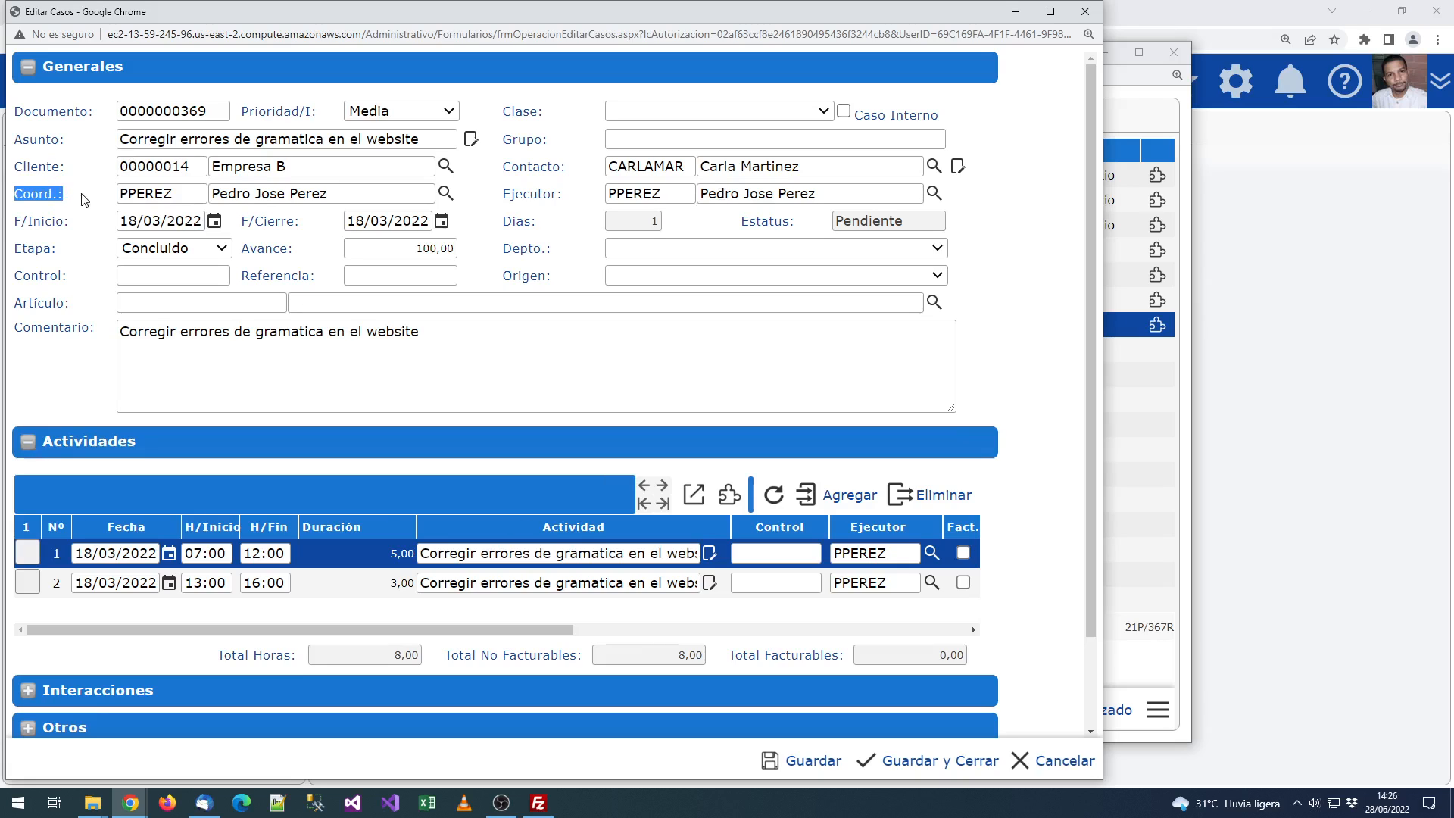
pyautogui.moveTo(498, 191); pyautogui.dragTo(561, 195)
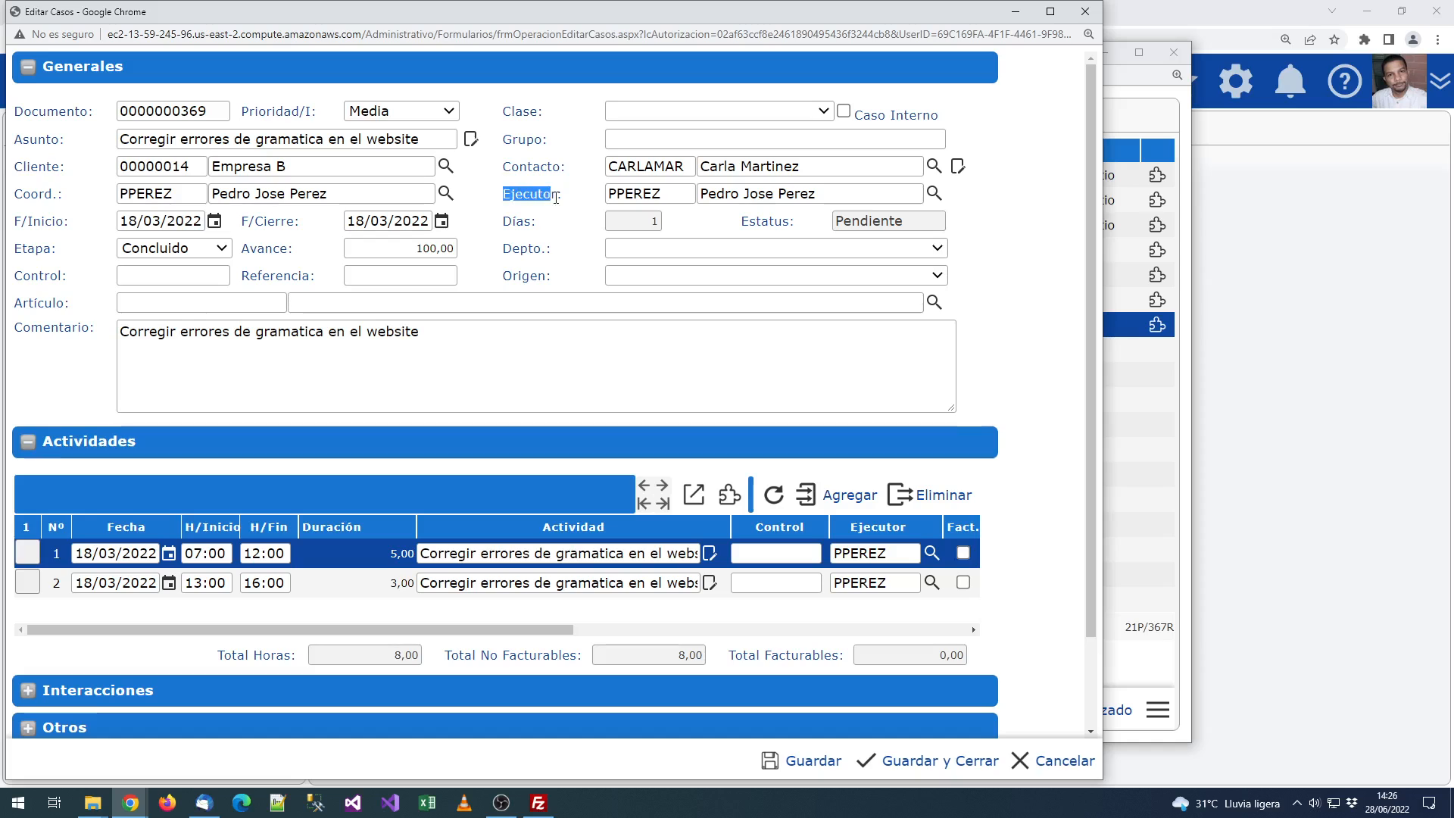
pyautogui.click(579, 199)
pyautogui.tripleClick(140, 345)
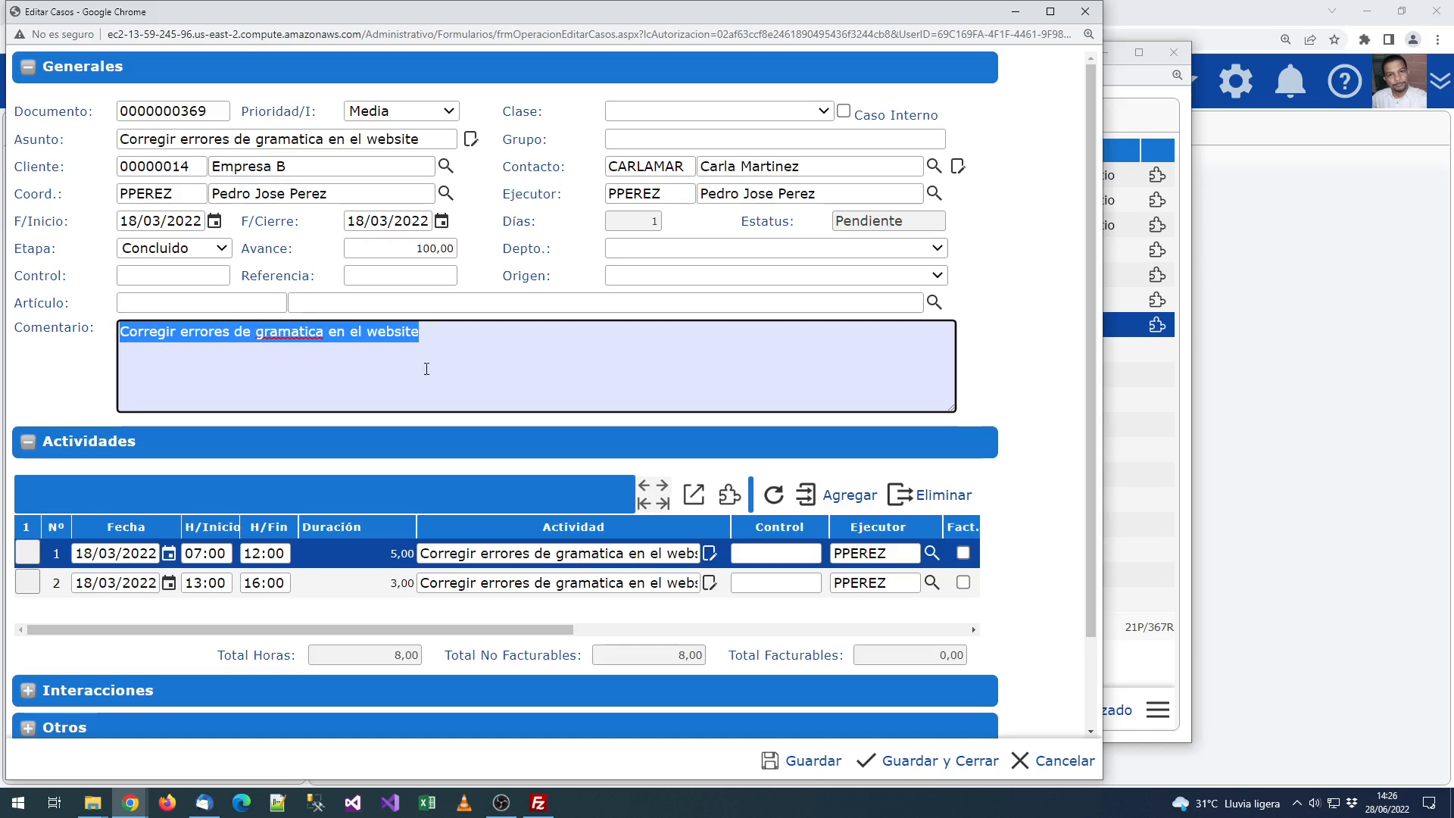
pyautogui.click(334, 627)
pyautogui.scroll(-1, 391, 493)
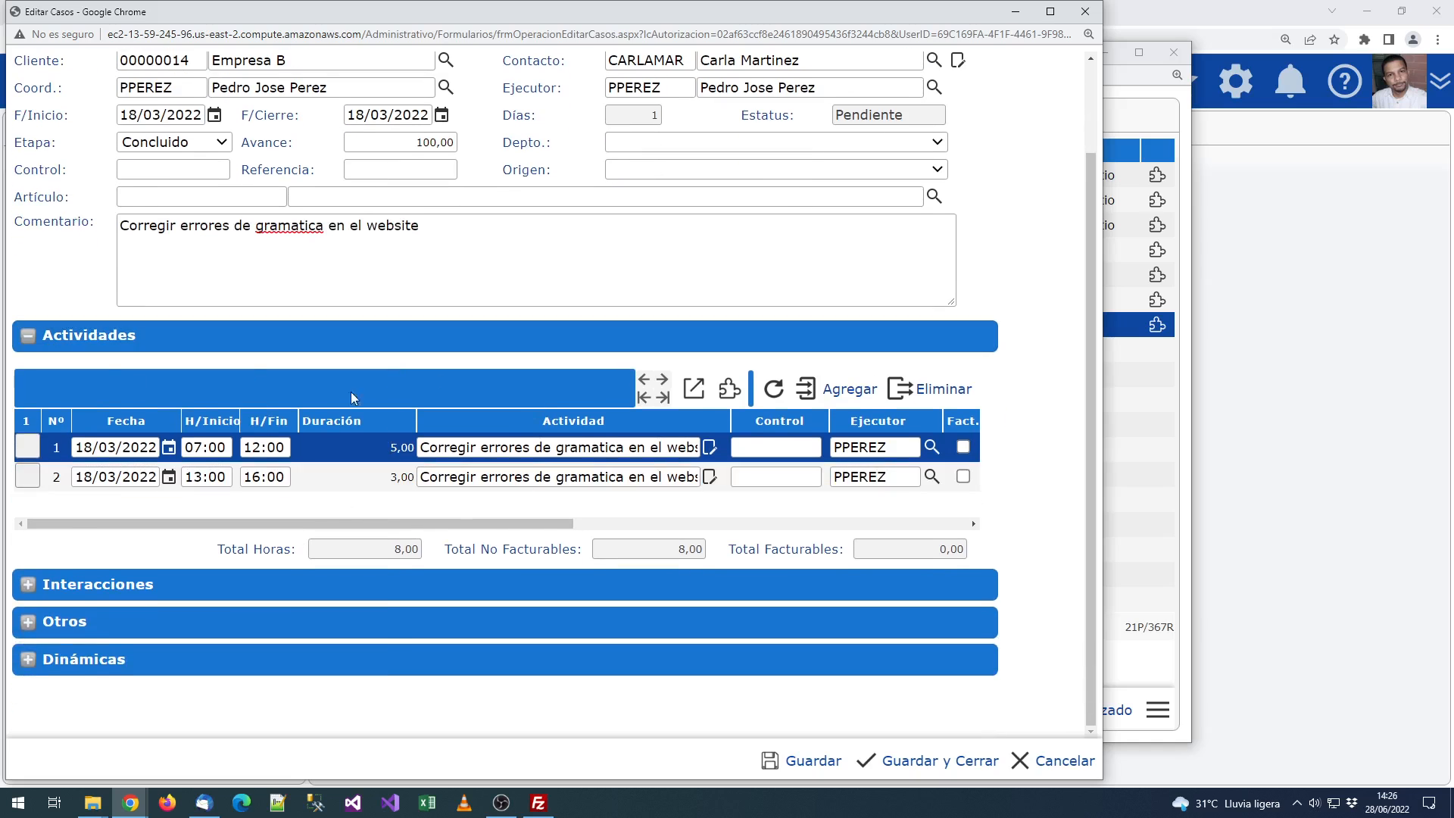
# Step: Add a Bitácora interaction entry dated 19/06/2022
pyautogui.click(124, 574)
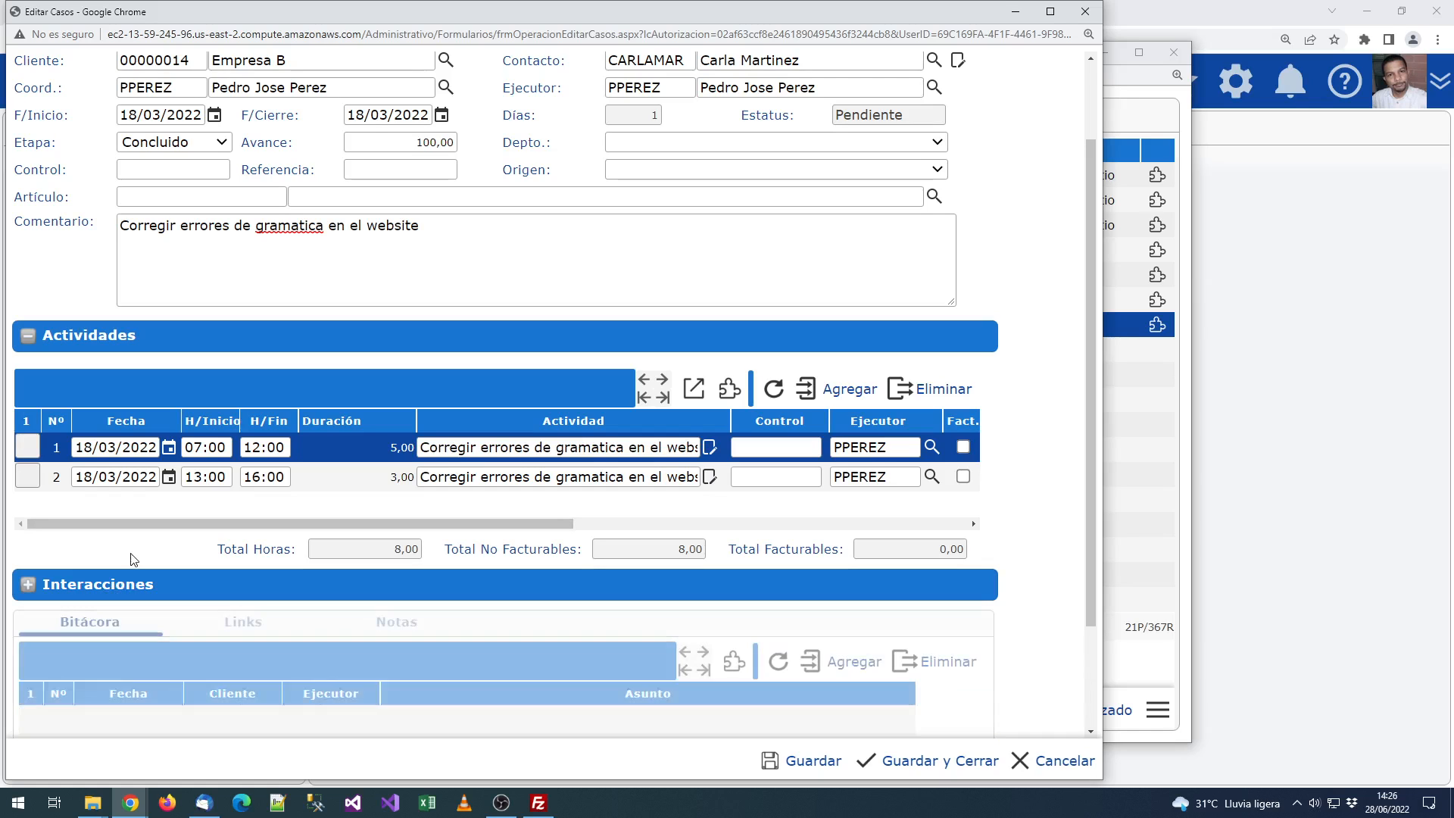
pyautogui.scroll(-3, 132, 559)
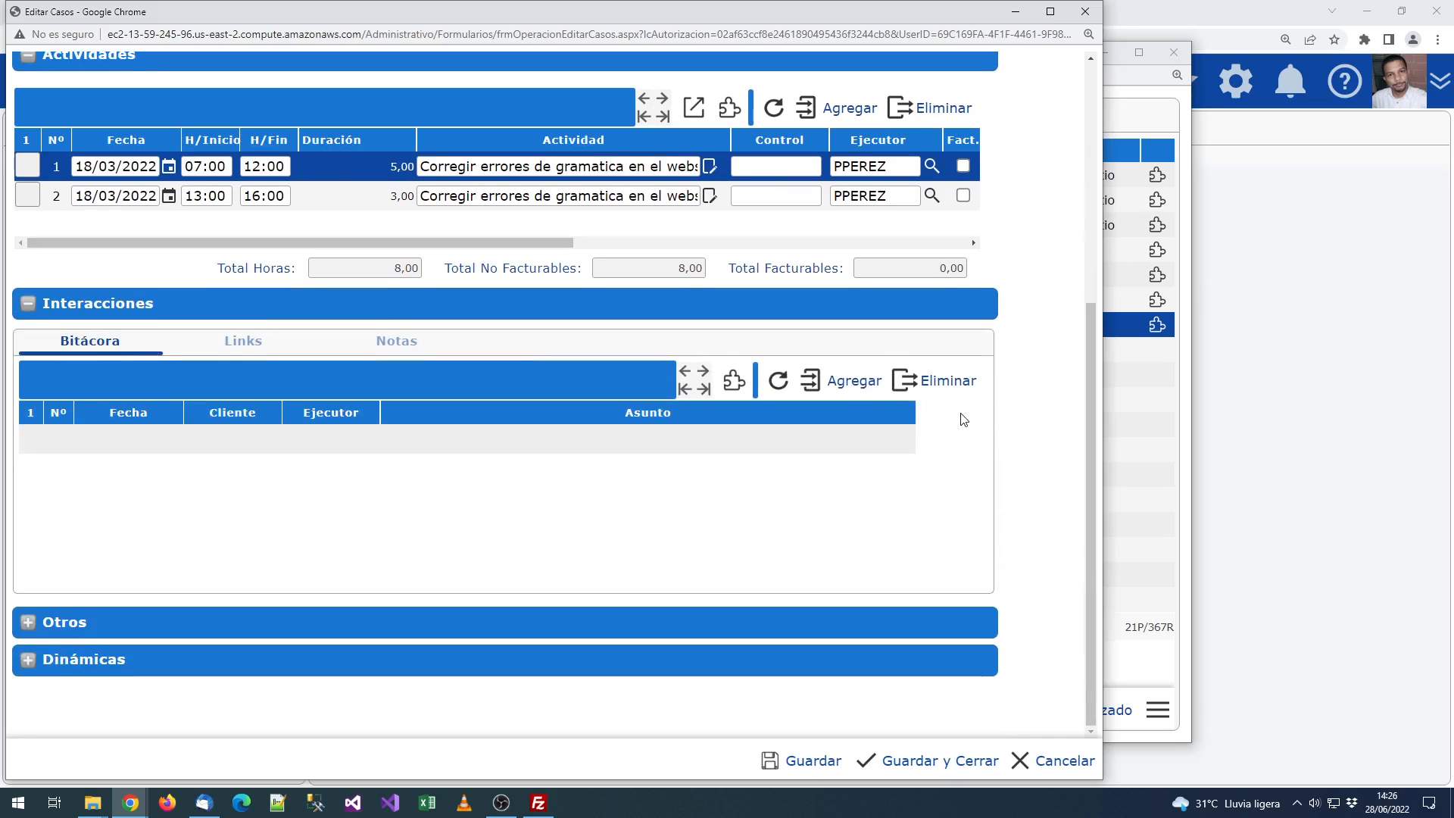
pyautogui.click(855, 382)
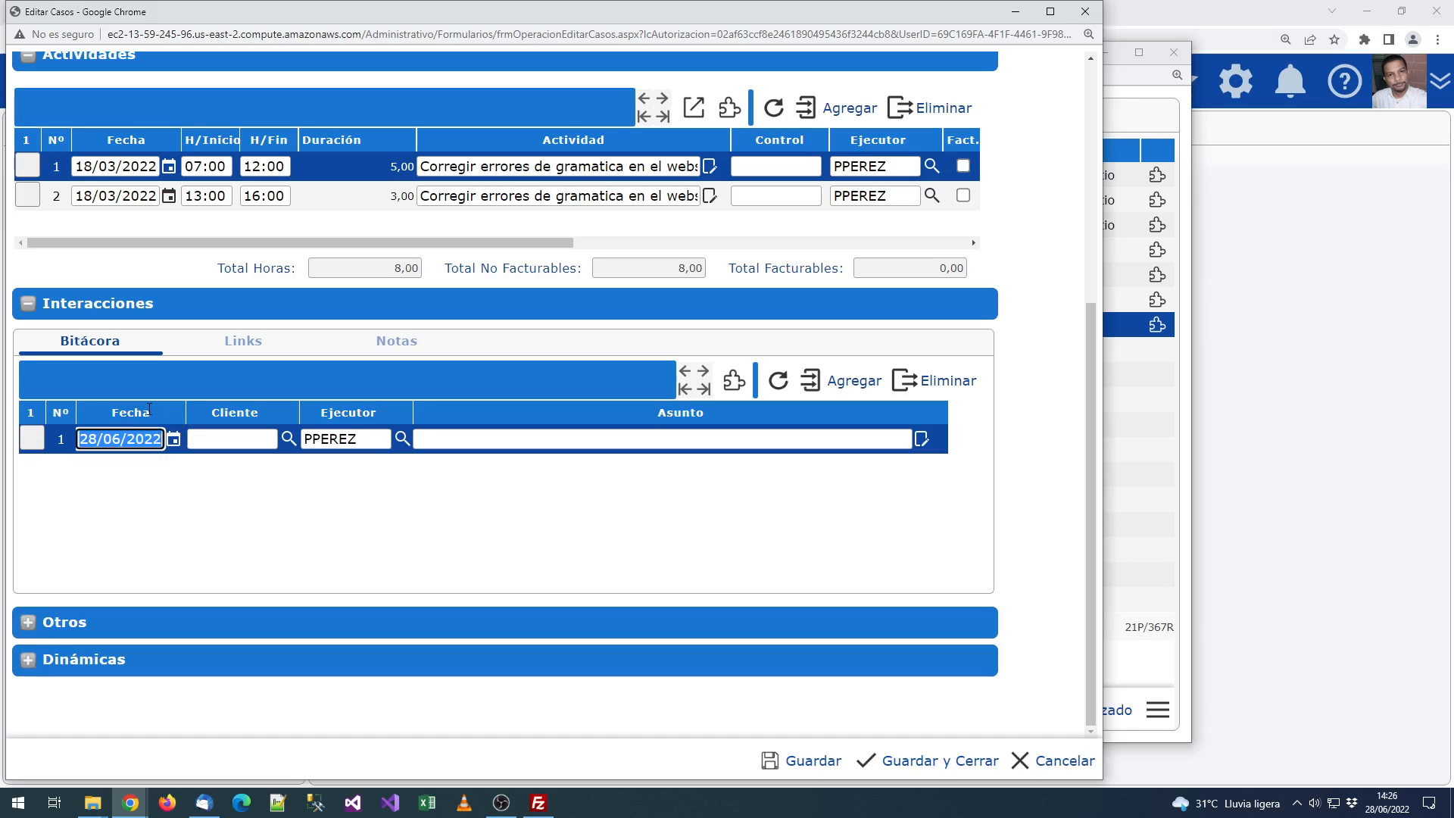
pyautogui.write('189')
pyautogui.press('BackSpace')
pyautogui.press('BackSpace')
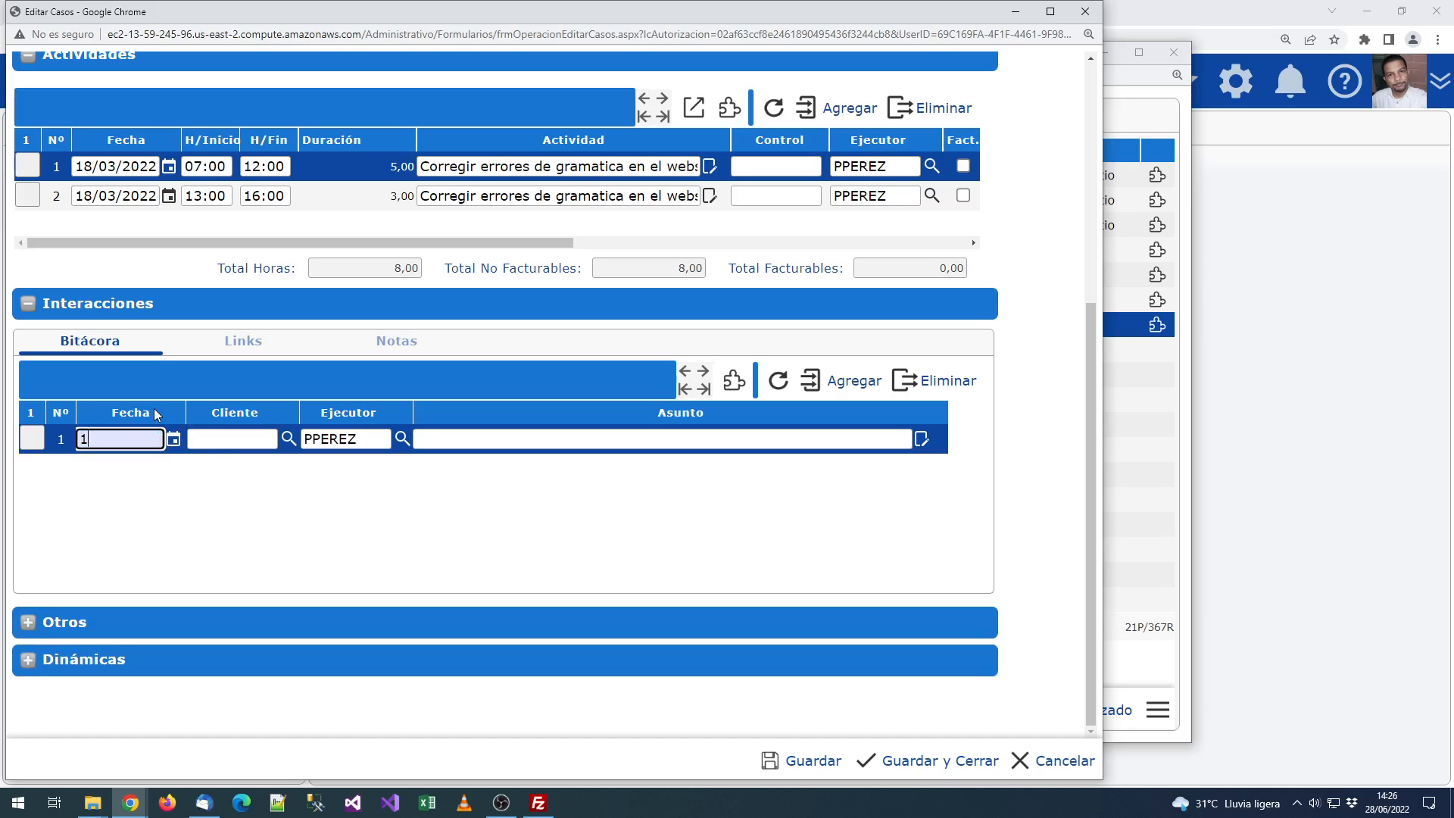
pyautogui.write('9')
pyautogui.click(234, 421)
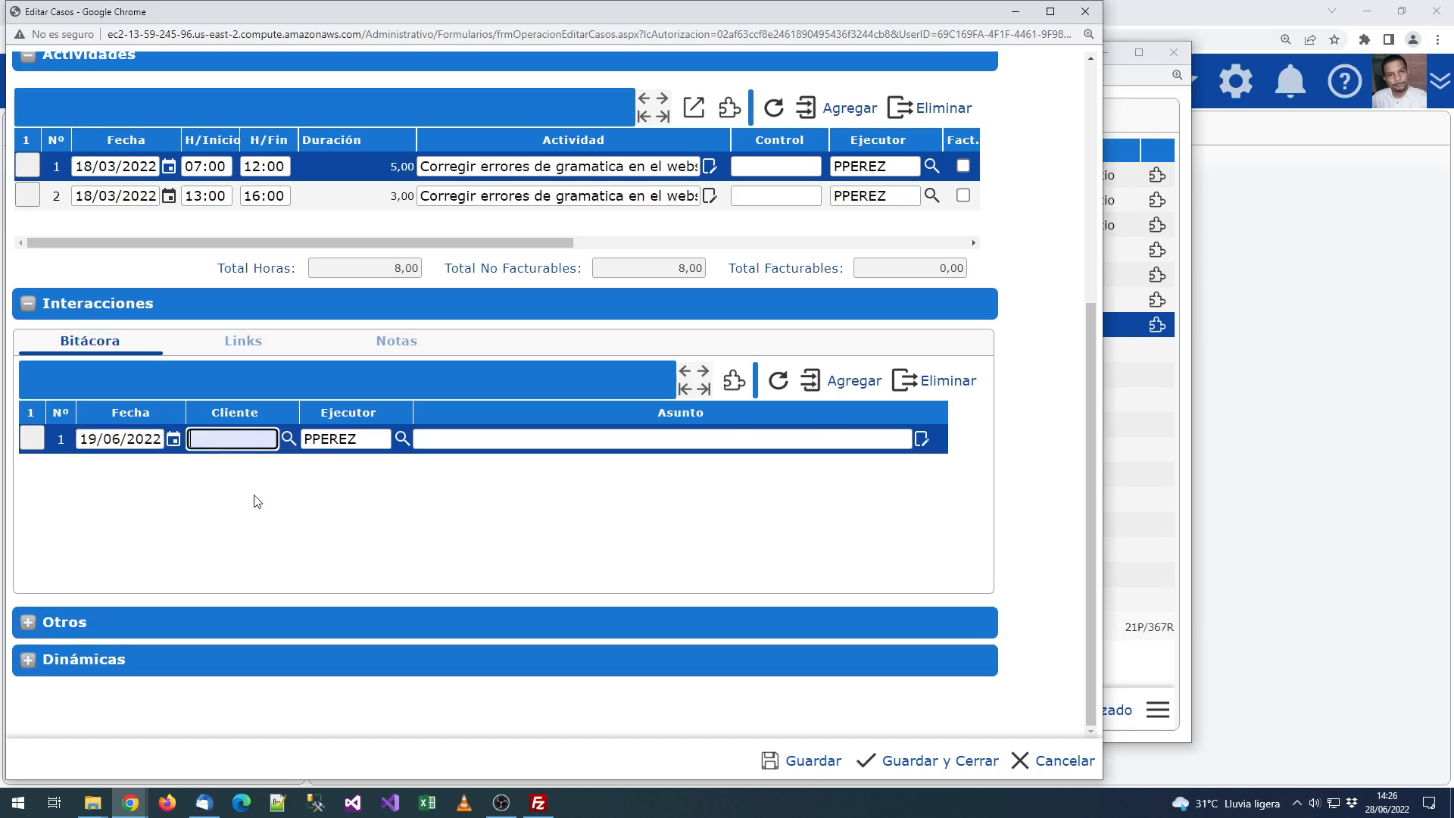
pyautogui.scroll(5, 253, 500)
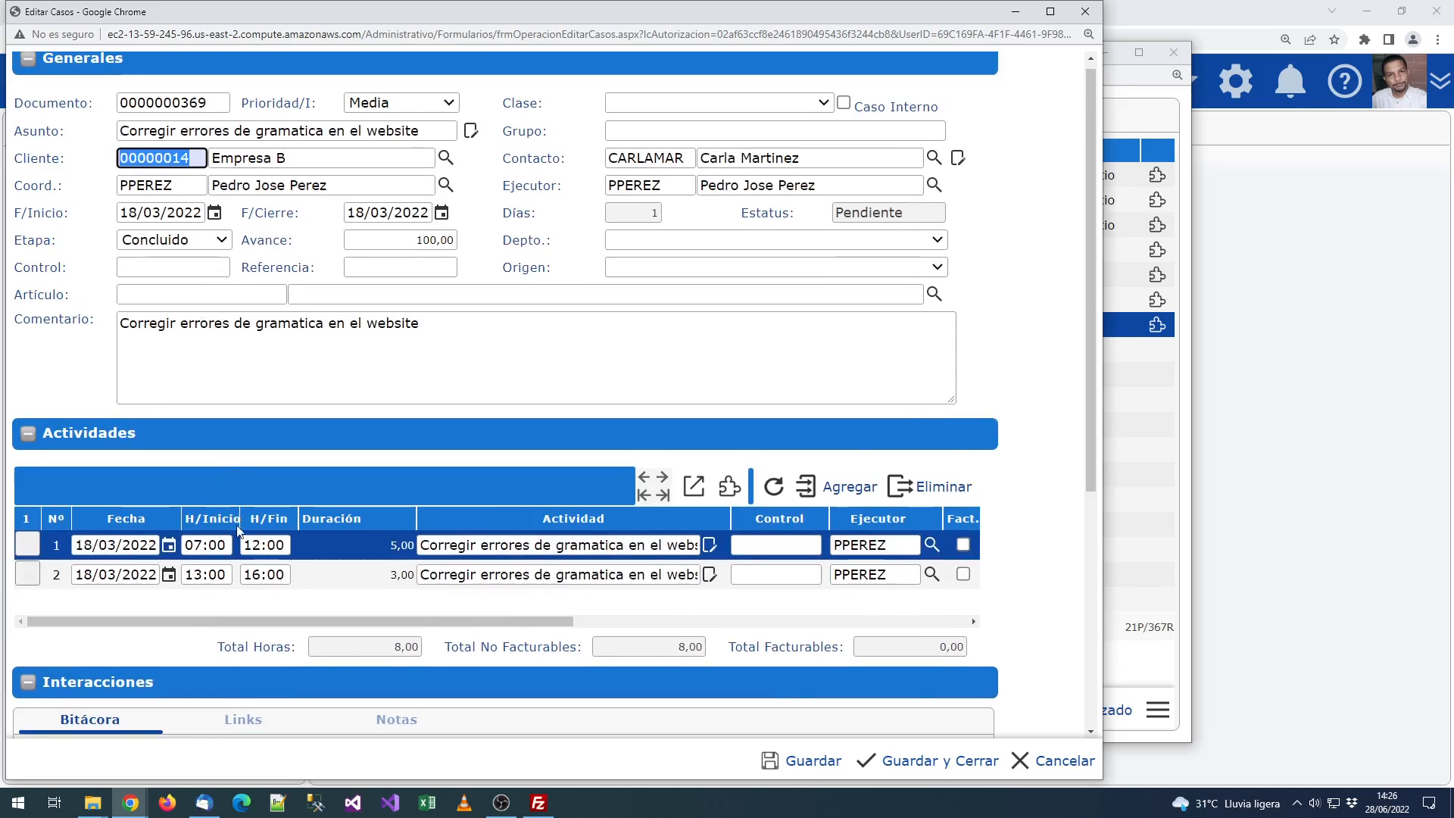
pyautogui.scroll(-5, 278, 461)
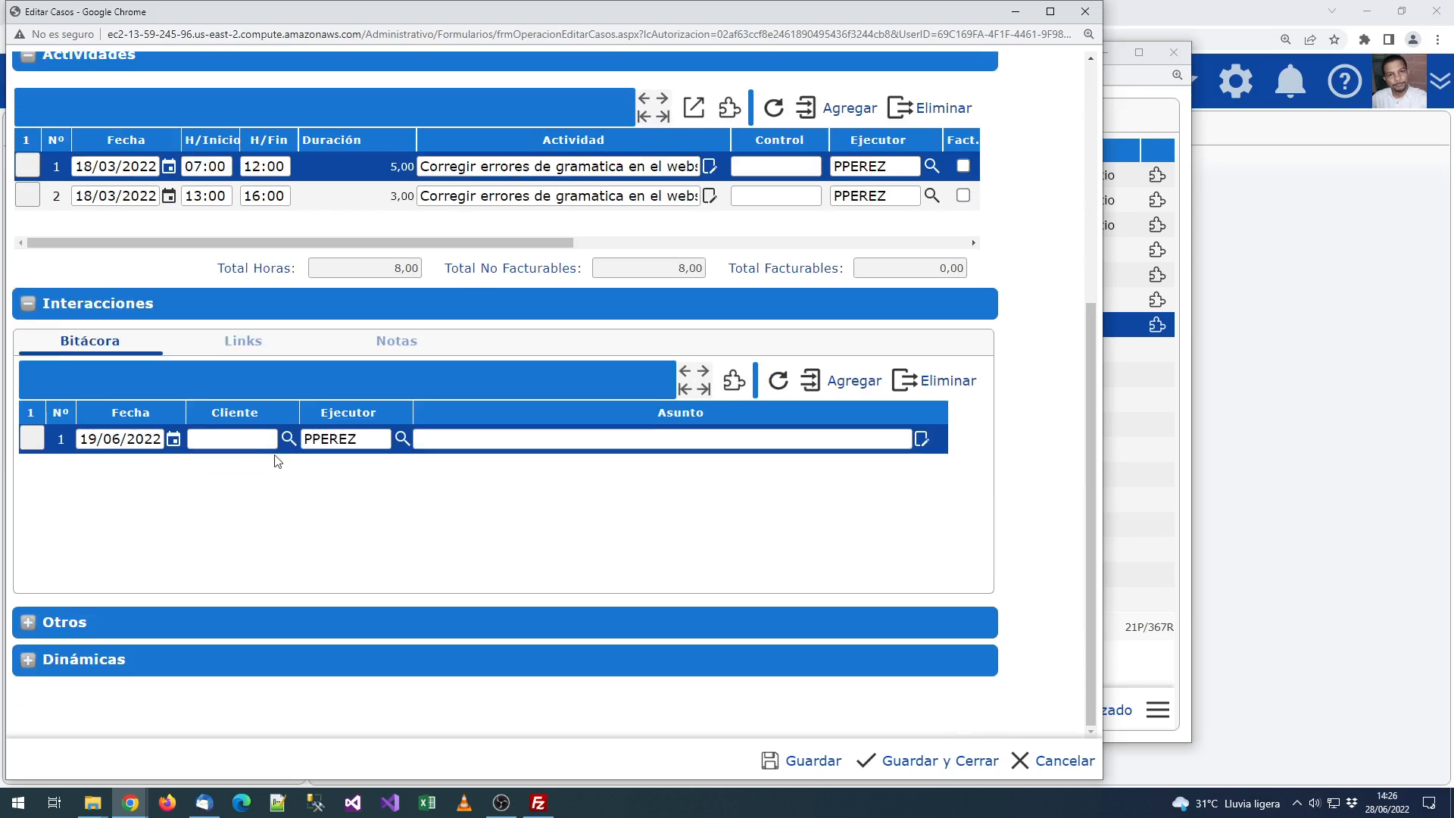
# Step: Set the entry's subject to 'Llamada al cliente para solicitar que verifique el websitie corregido'
pyautogui.doubleClick(360, 443)
pyautogui.click(360, 438)
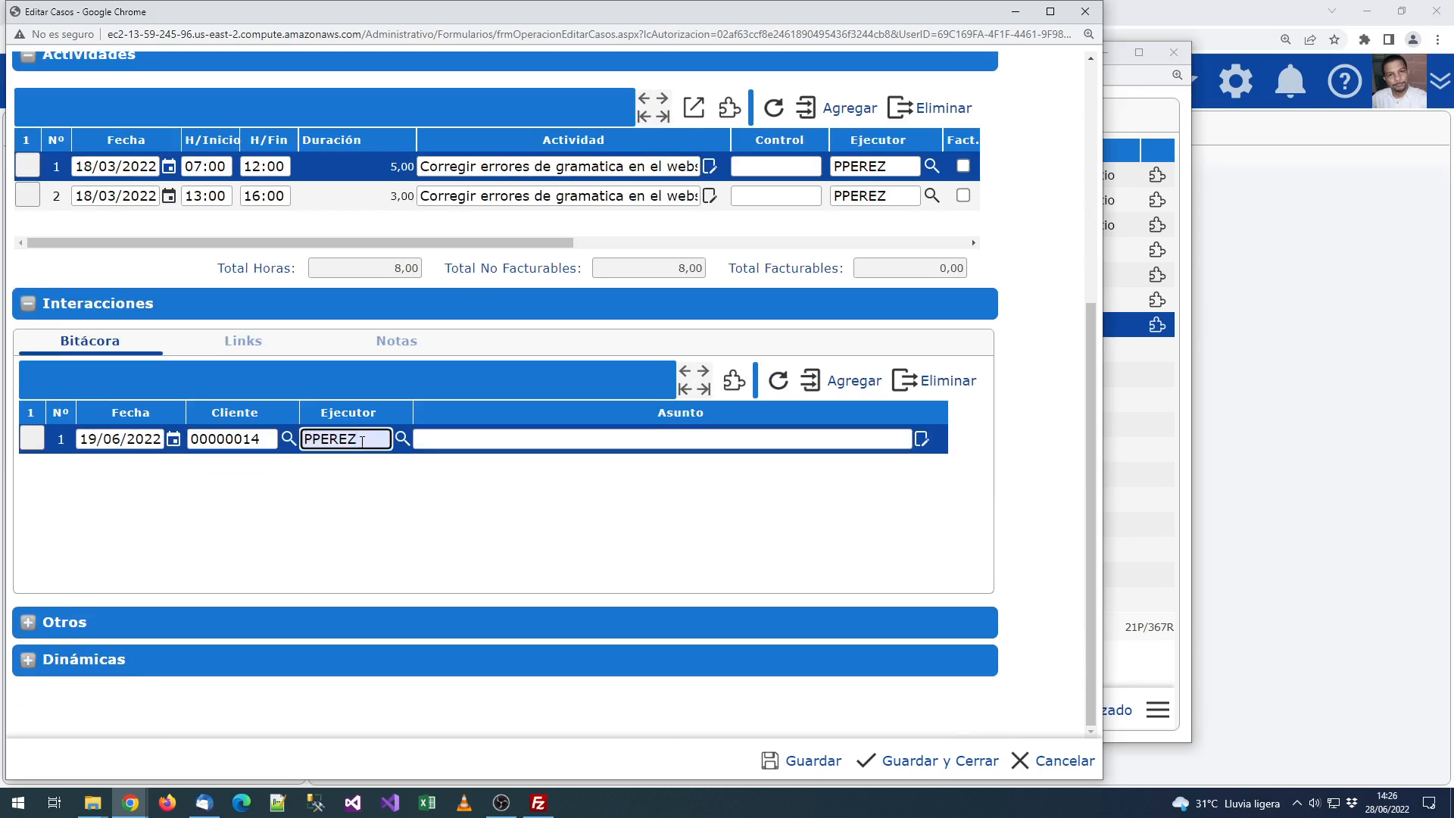
pyautogui.scroll(5, 362, 442)
pyautogui.scroll(-5, 359, 473)
pyautogui.press('Tab')
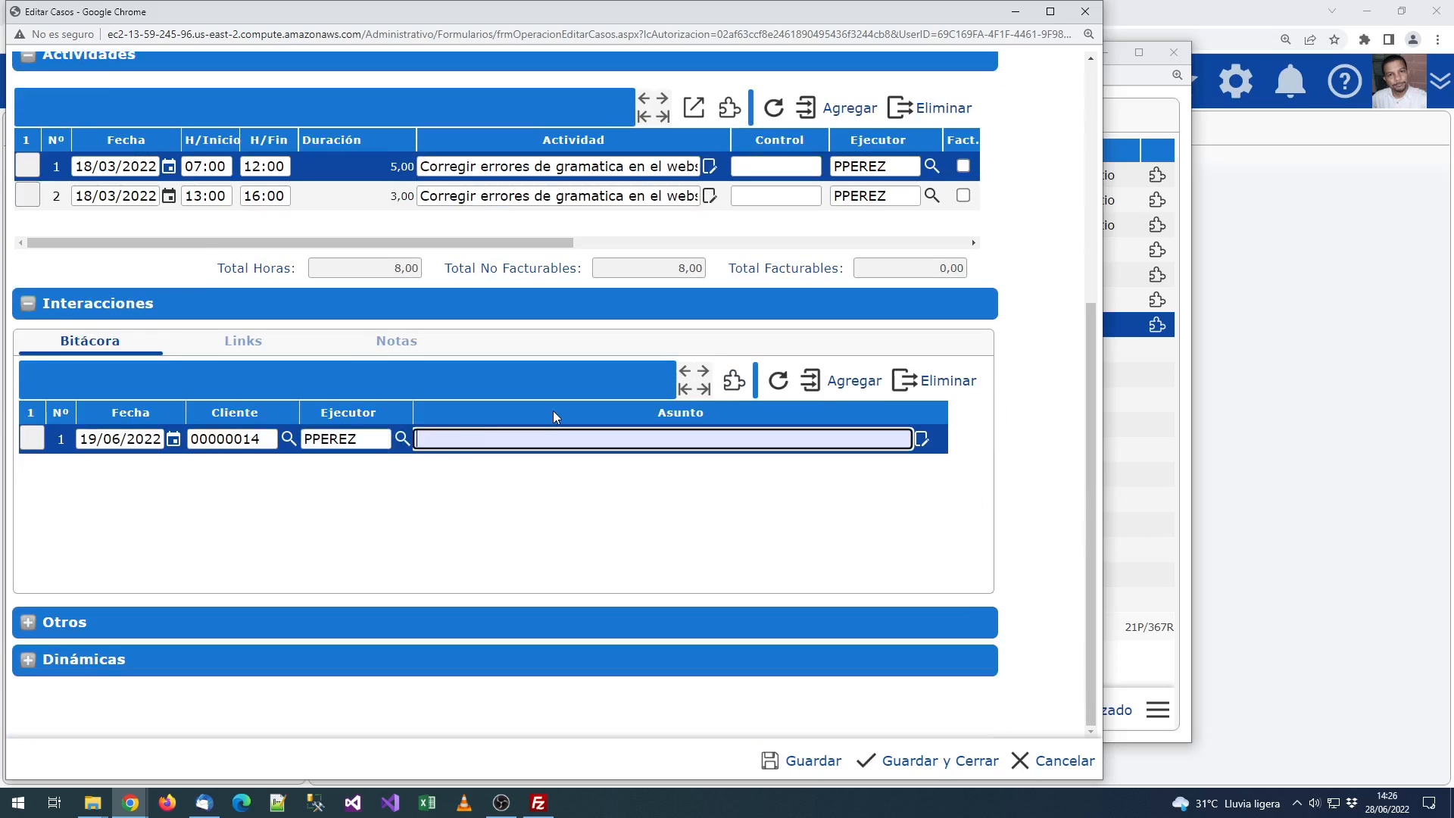
pyautogui.write('L')
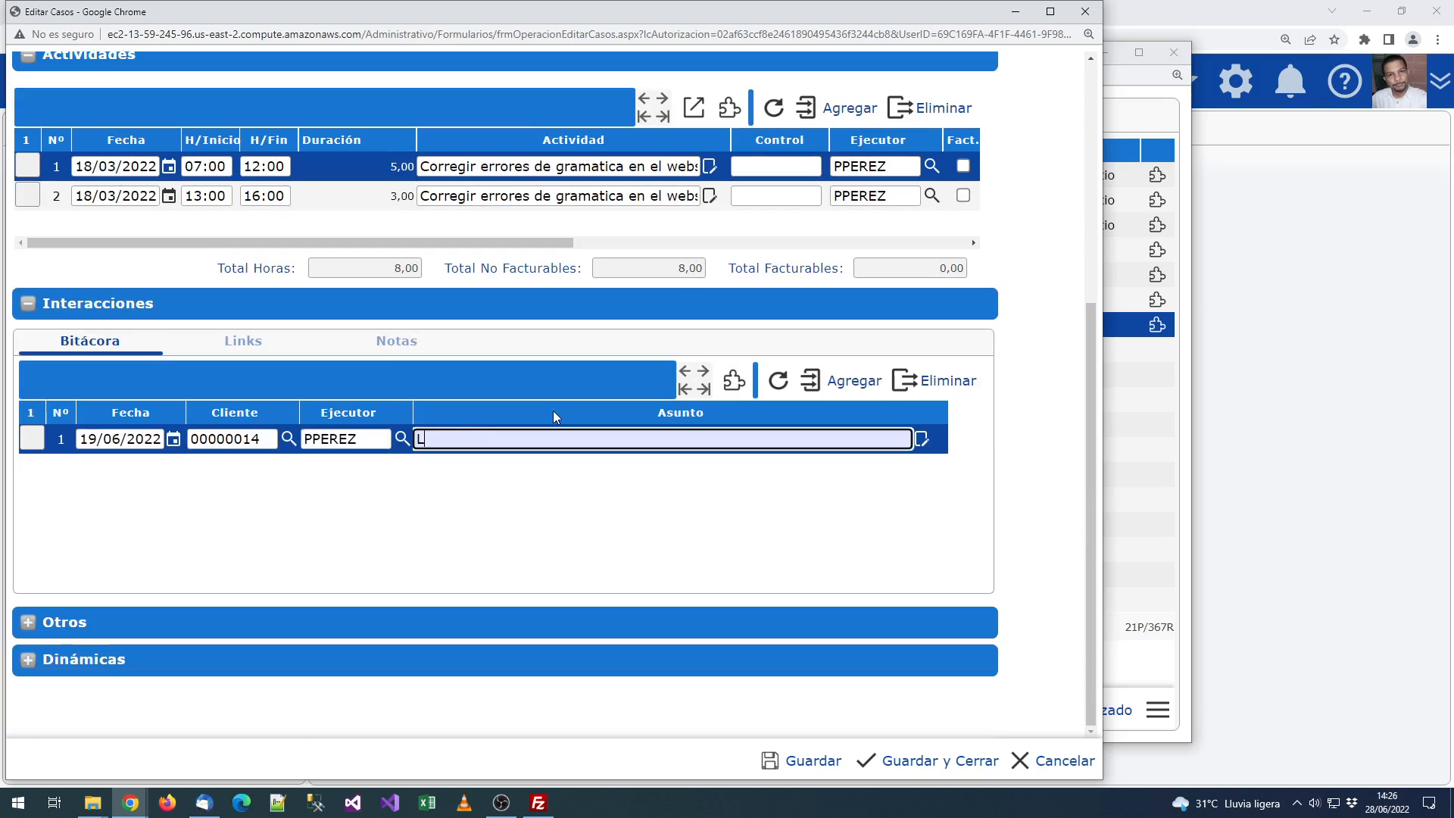
pyautogui.write('Lamada al cliente para sol')
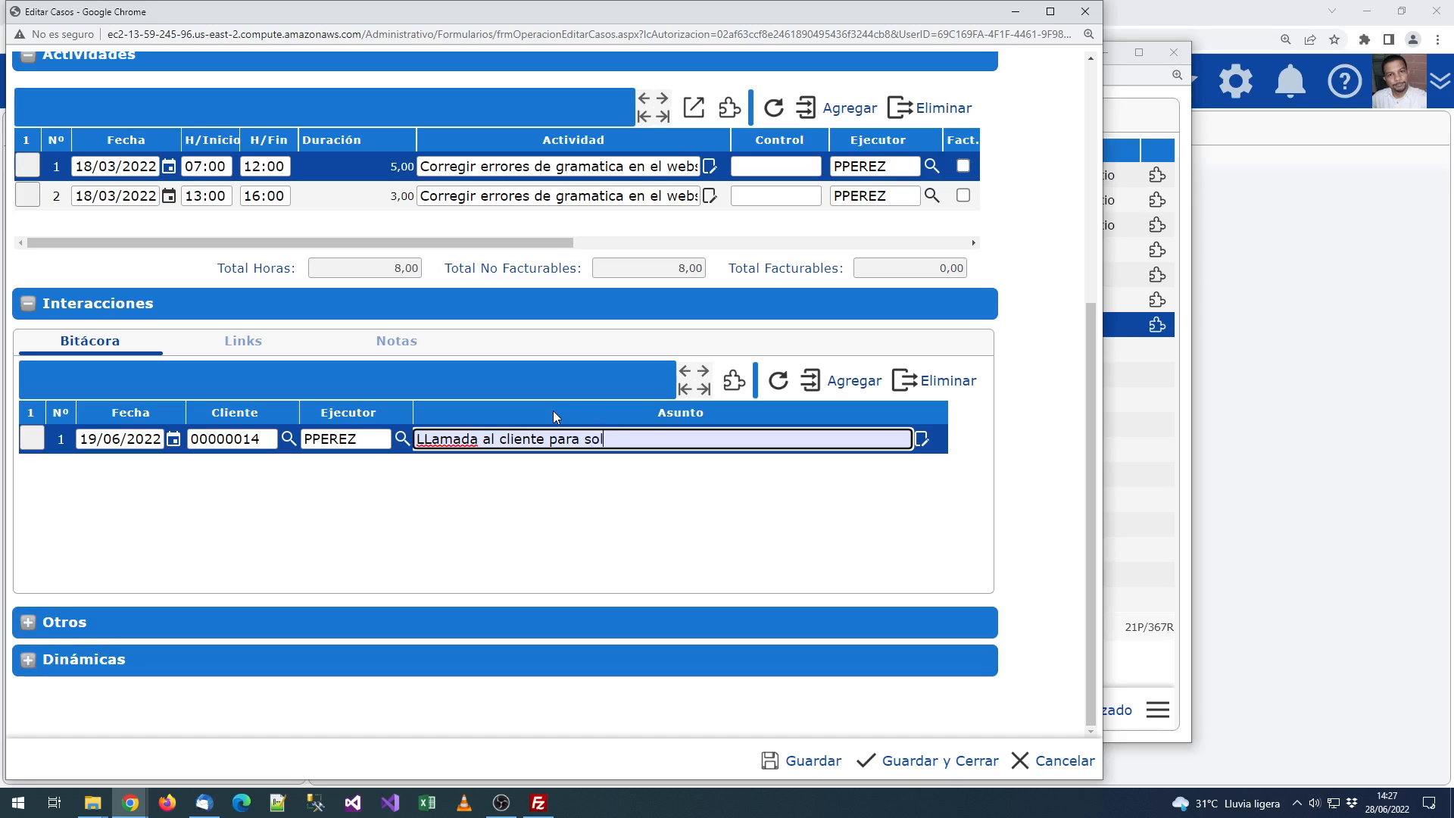
pyautogui.write('icitar que veri')
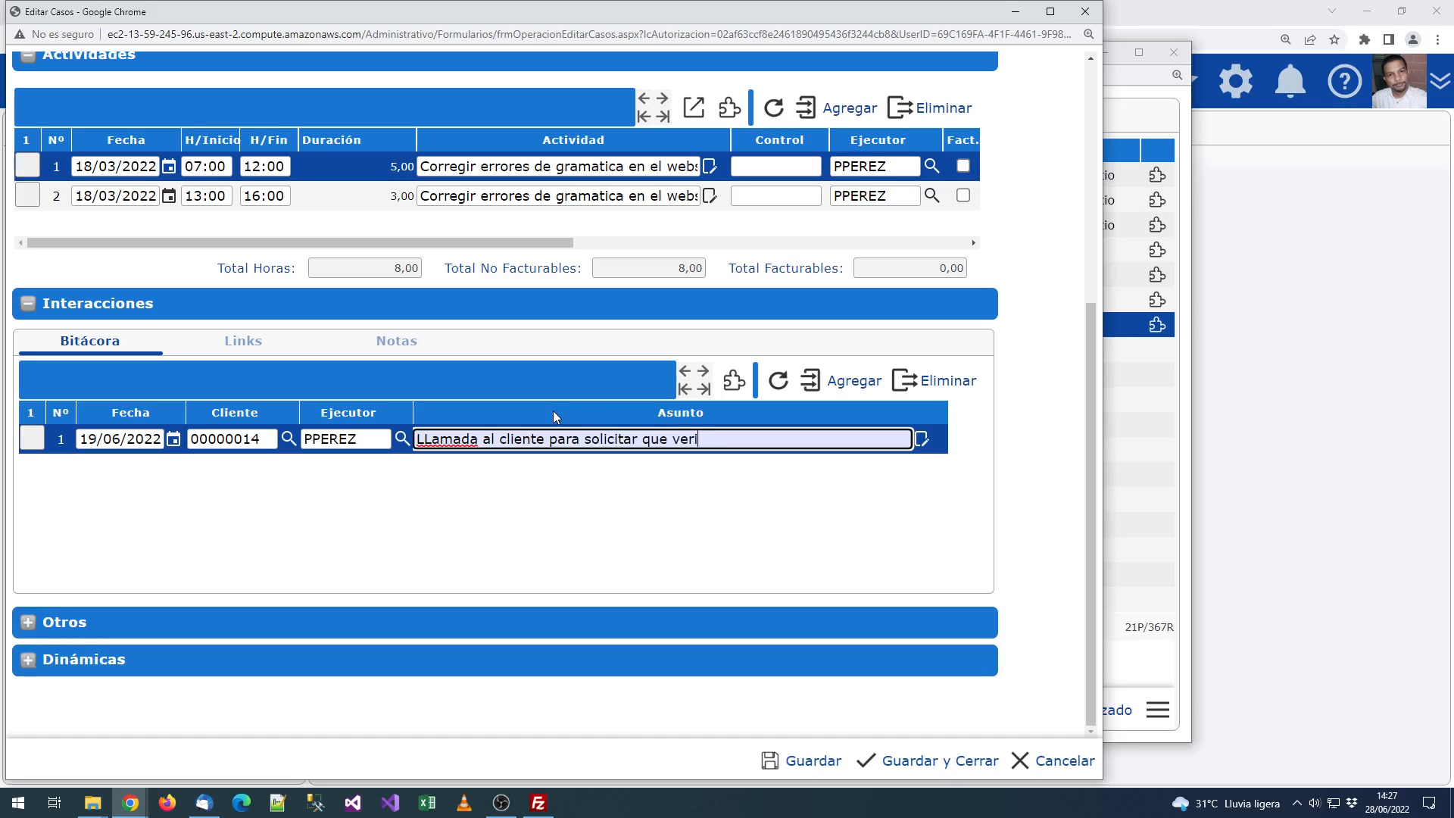
pyautogui.write('fique el websitie corregido')
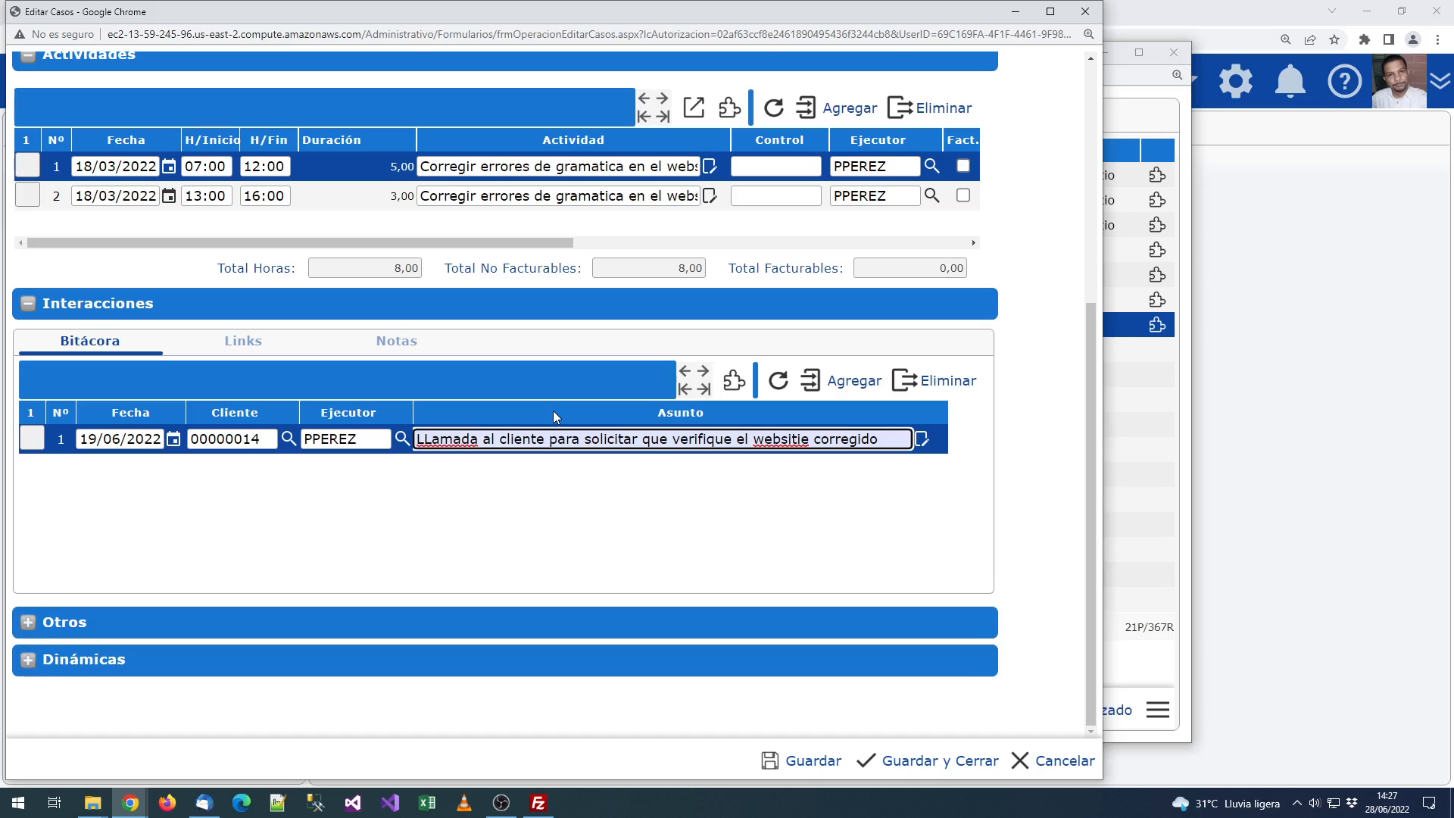
pyautogui.click(565, 405)
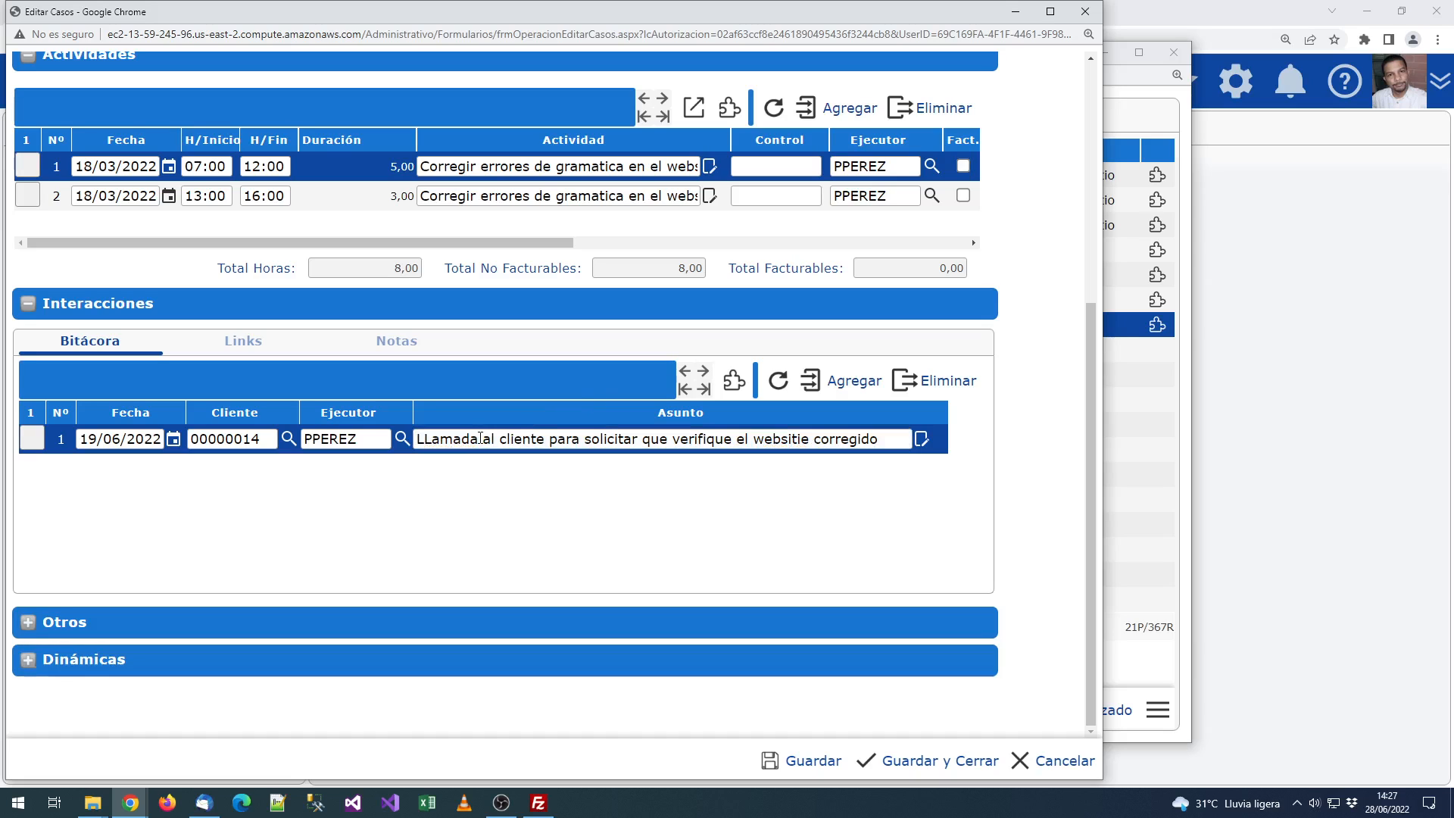
pyautogui.click(427, 440)
pyautogui.click(430, 440)
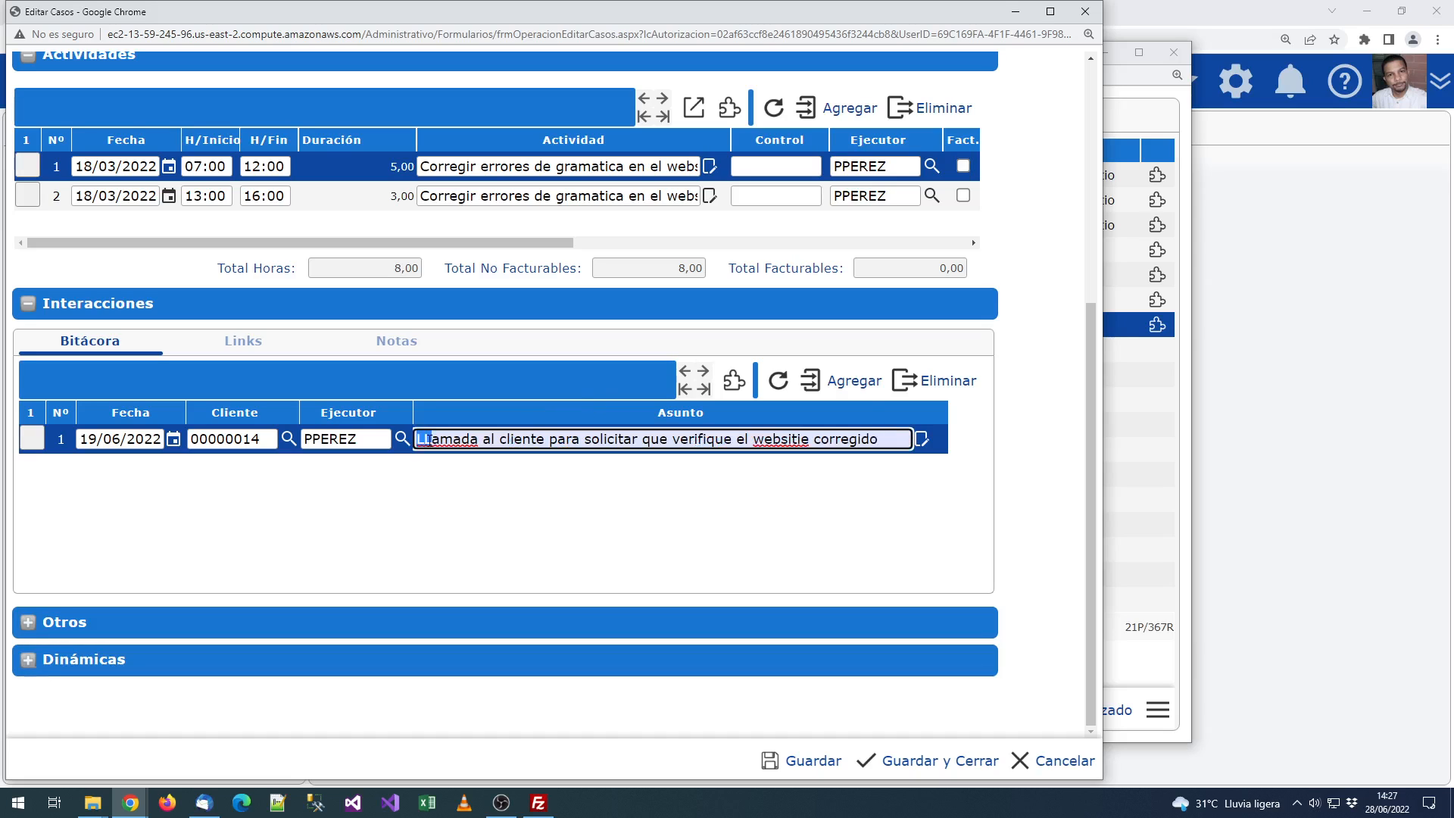
pyautogui.write('l')
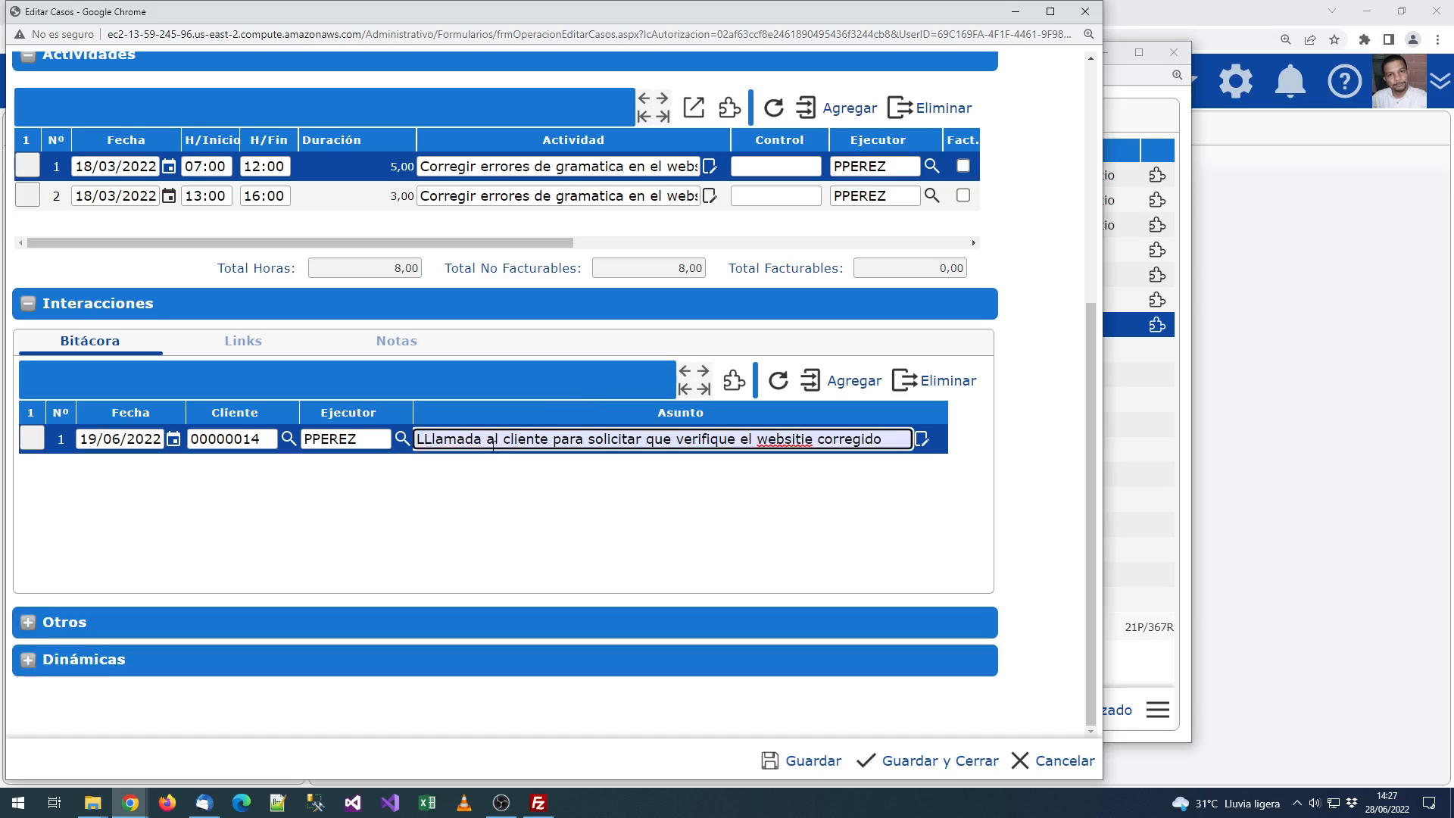
pyautogui.press('Left')
pyautogui.press('BackSpace')
pyautogui.click(475, 409)
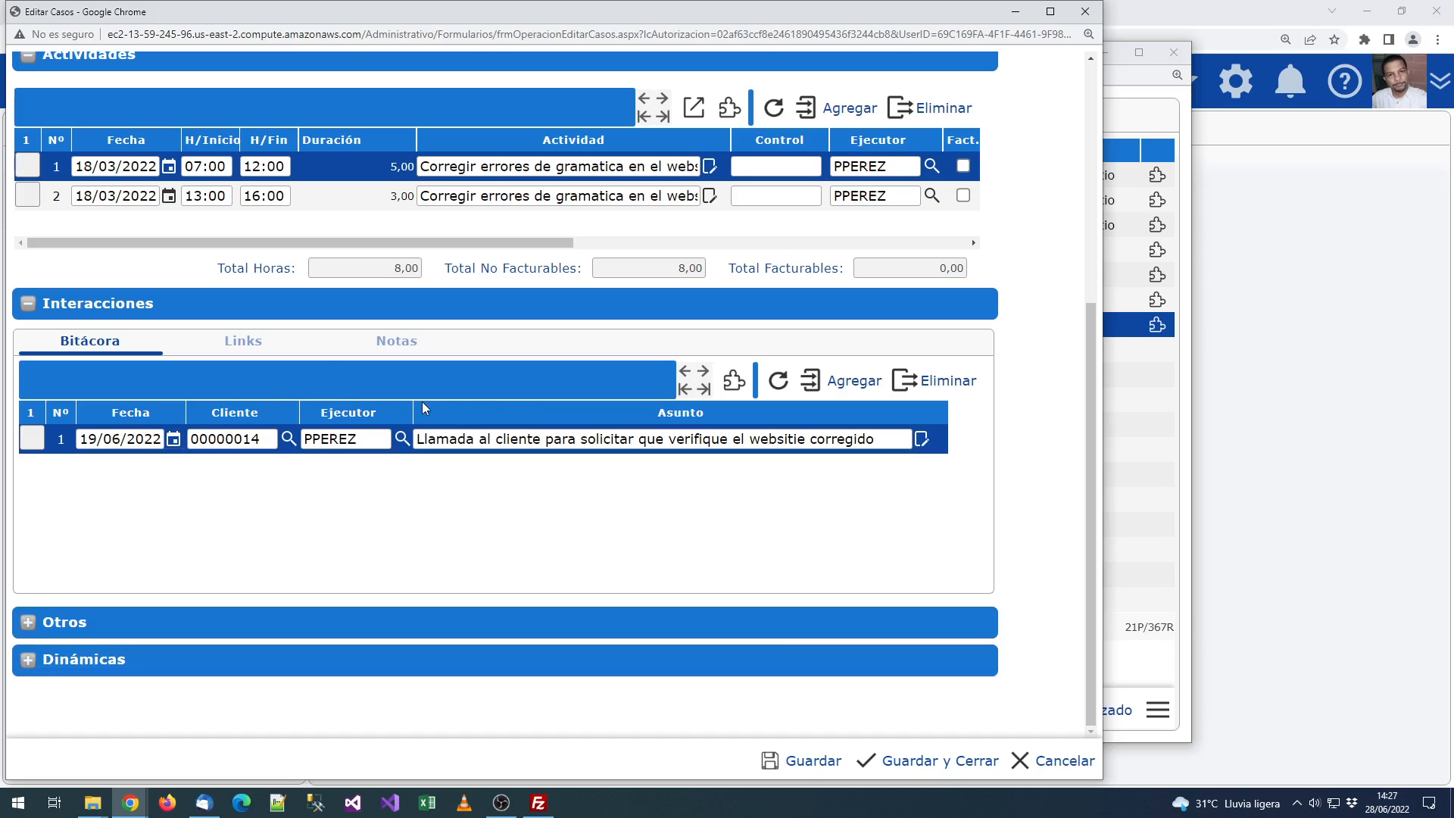
pyautogui.click(241, 345)
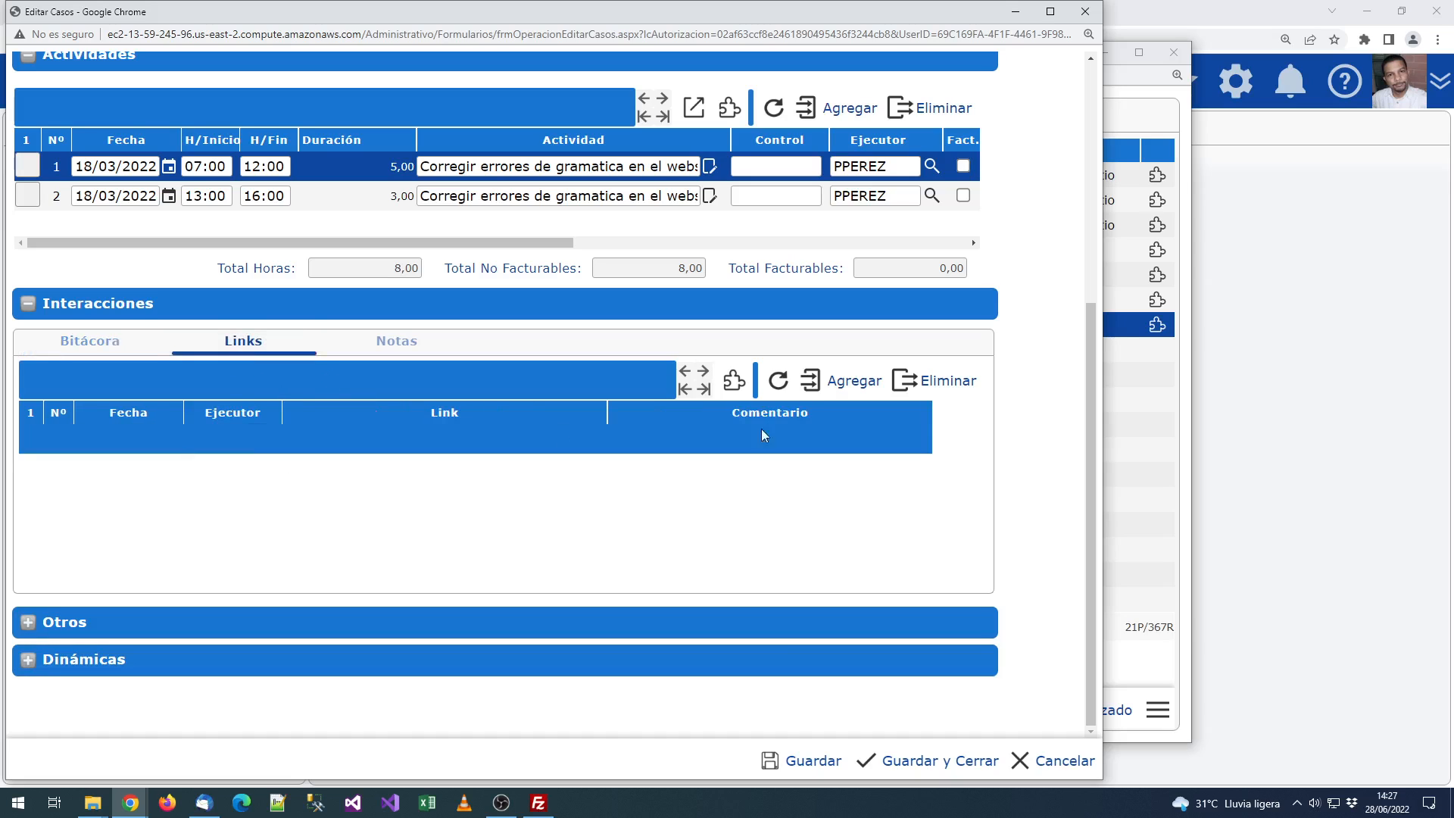
pyautogui.click(824, 399)
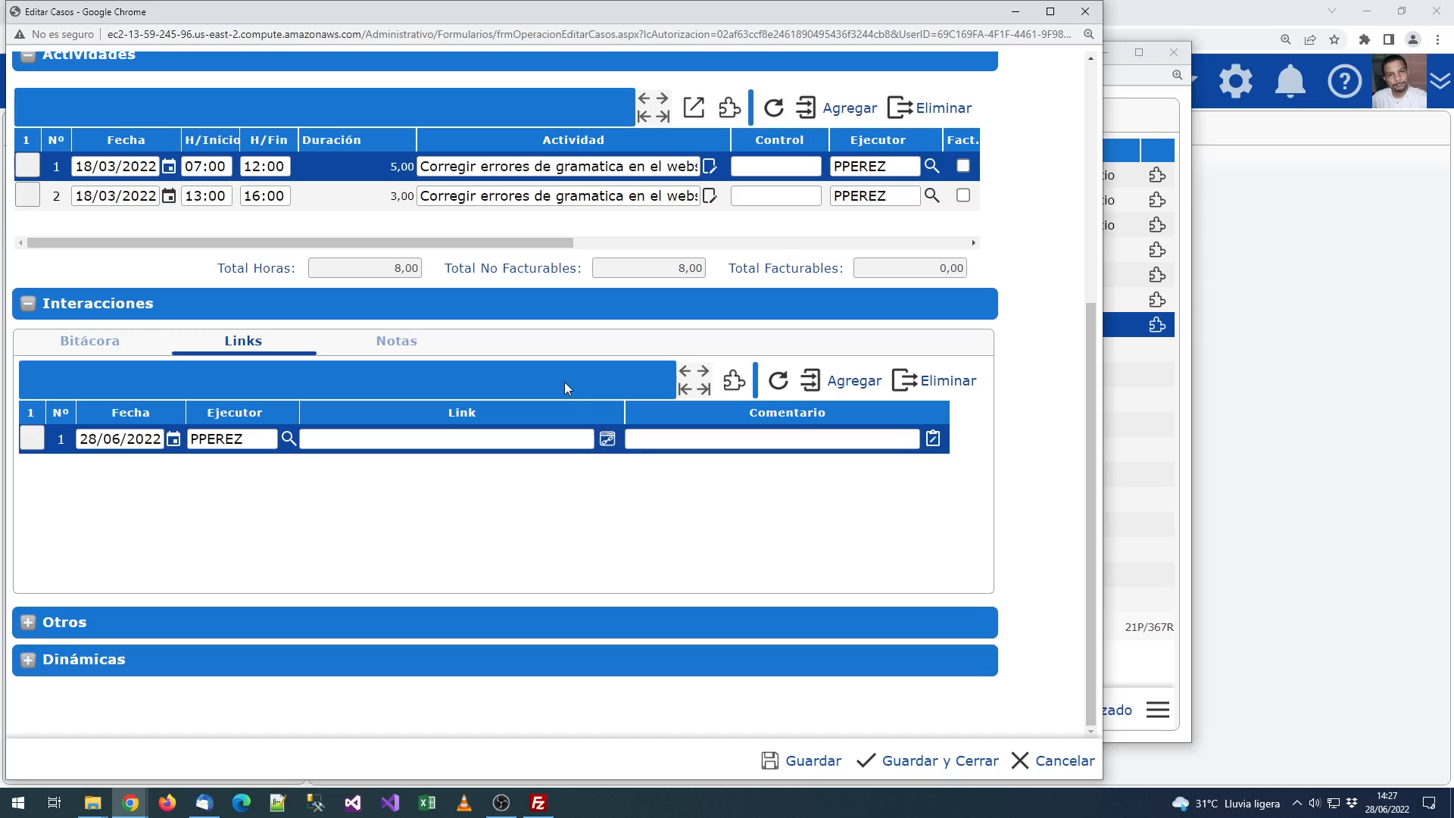
pyautogui.click(425, 438)
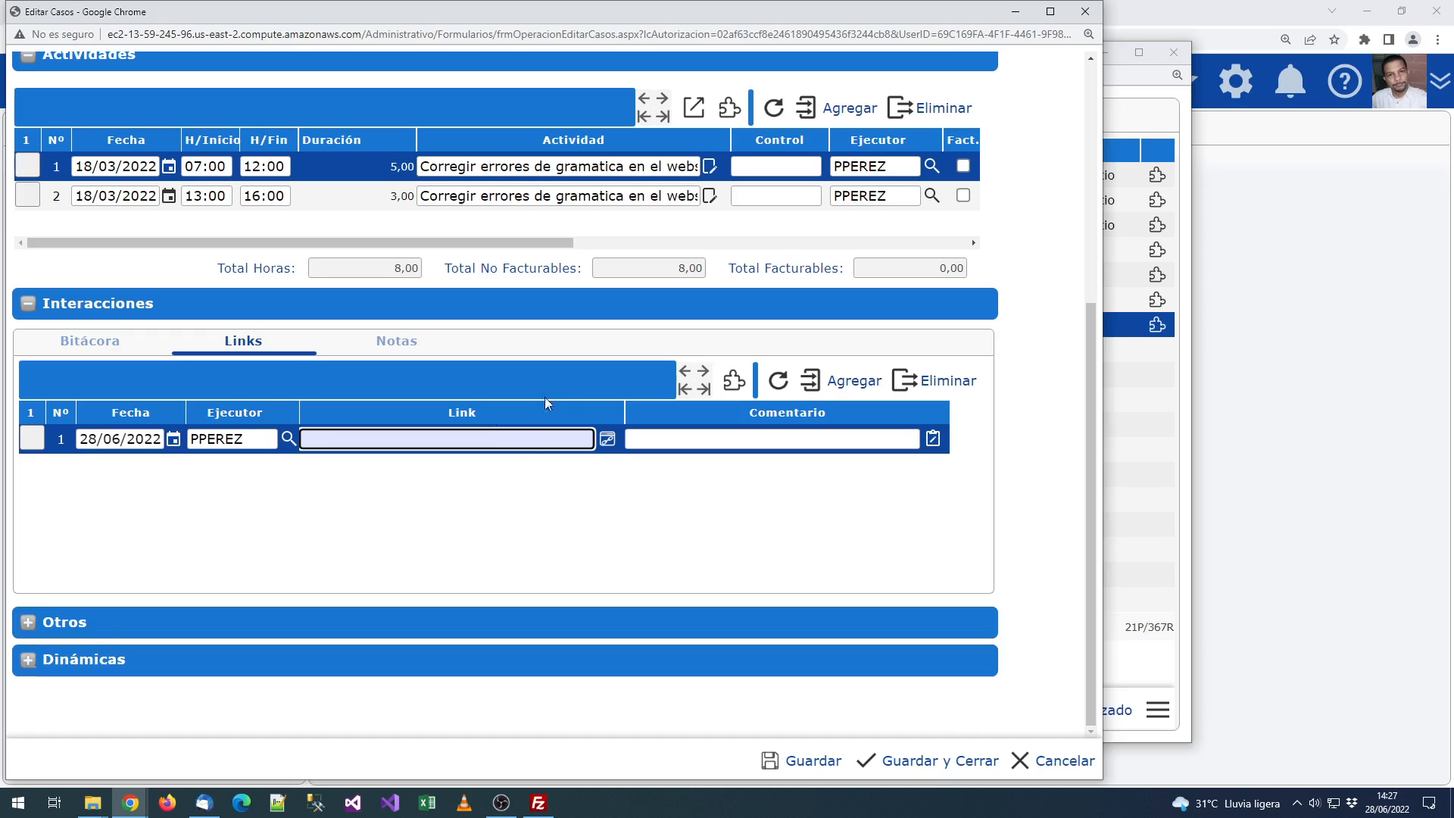
pyautogui.write('http://google.com')
pyautogui.press('Tab')
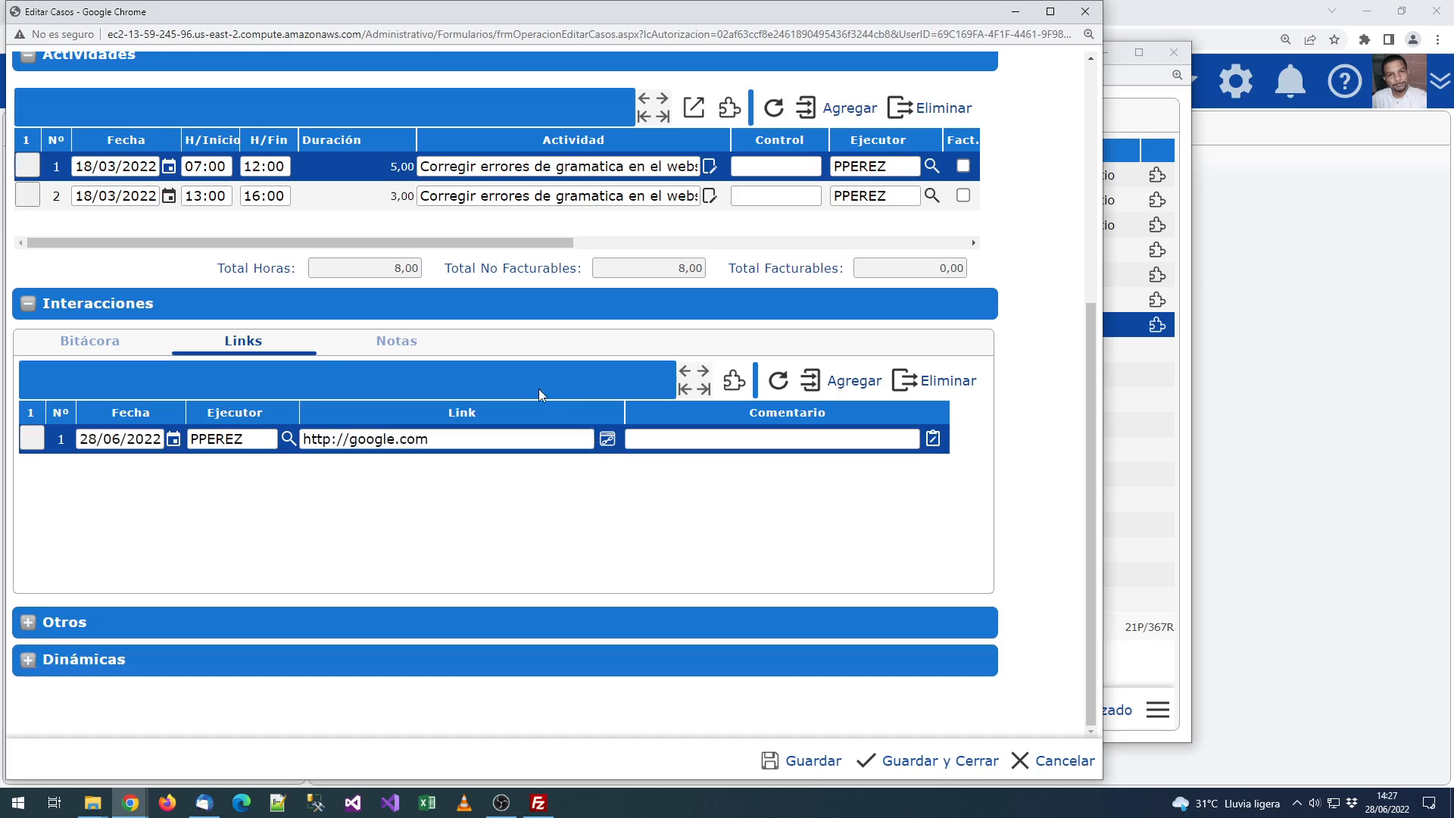
pyautogui.click(330, 439)
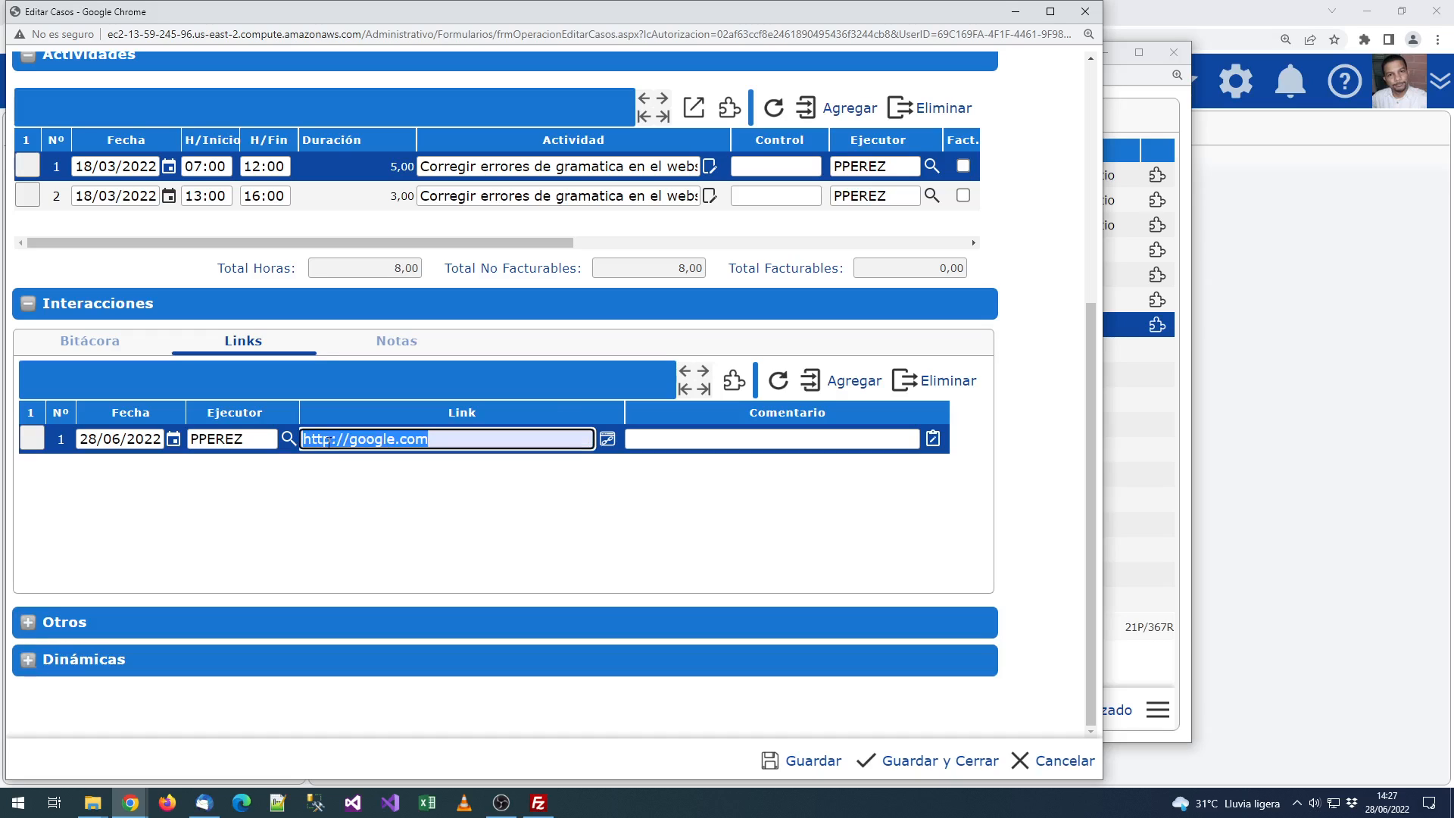
pyautogui.click(338, 439)
pyautogui.write('s')
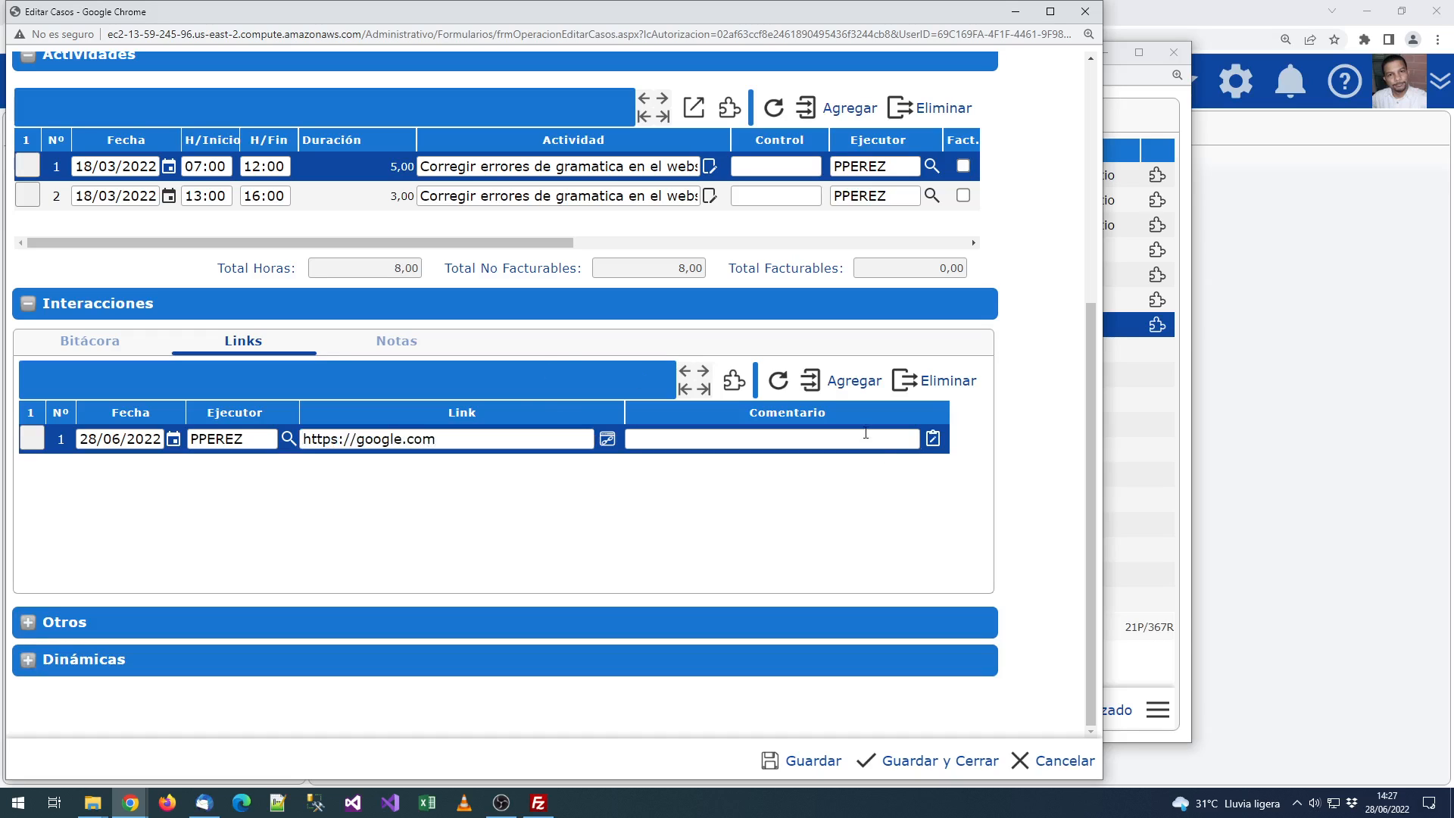
pyautogui.click(906, 440)
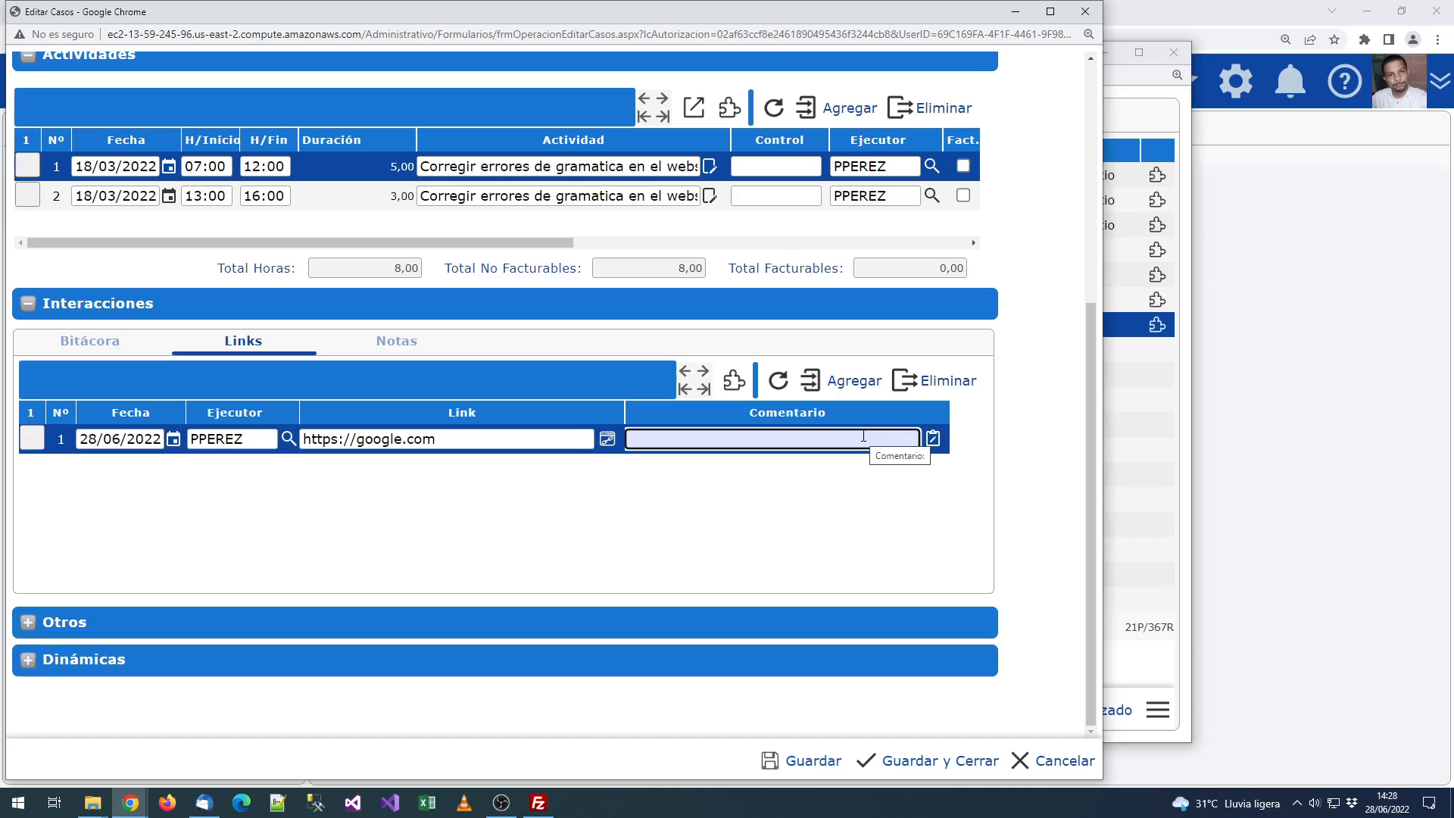
pyautogui.write('website corregido')
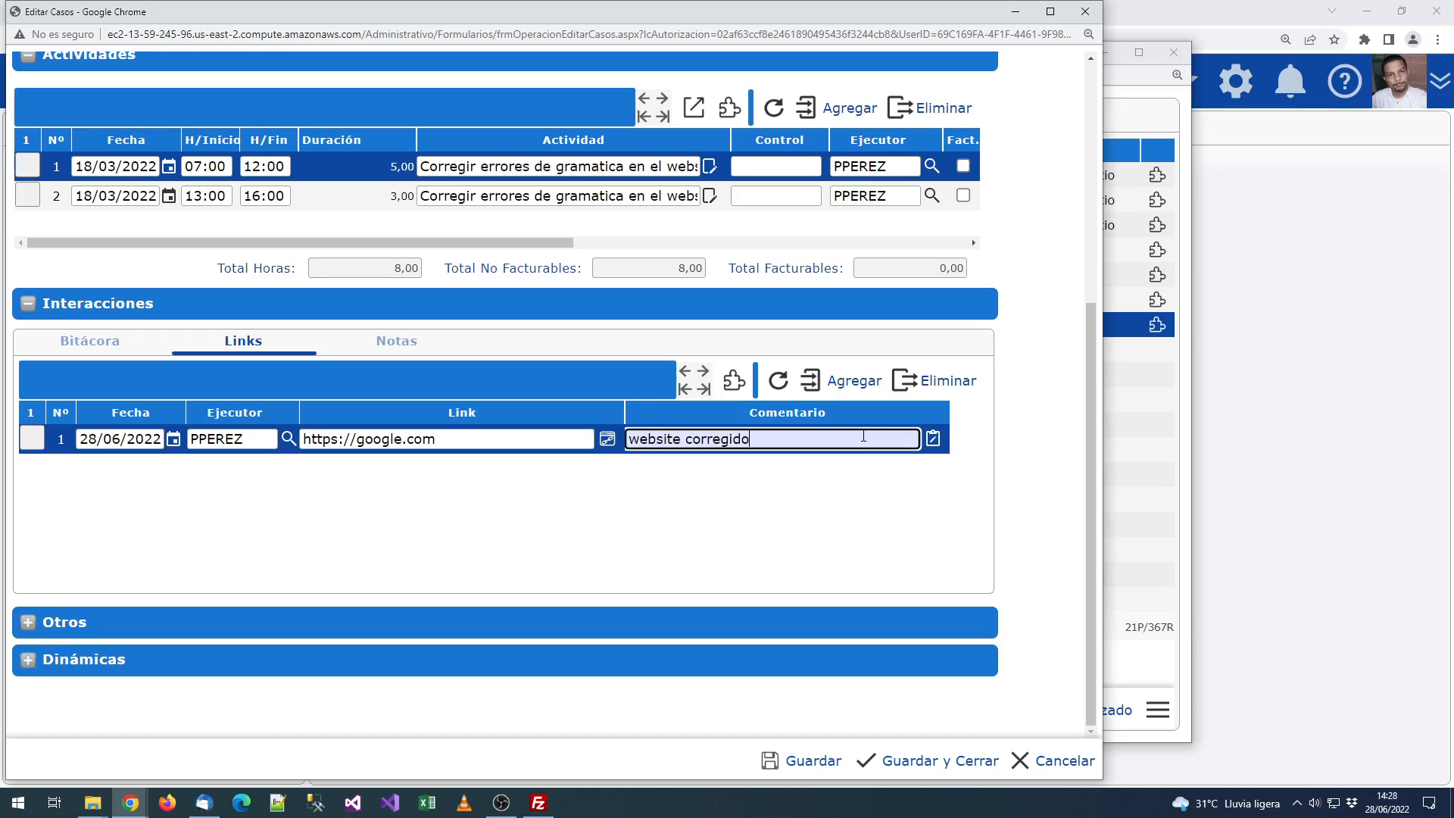
pyautogui.press('Tab')
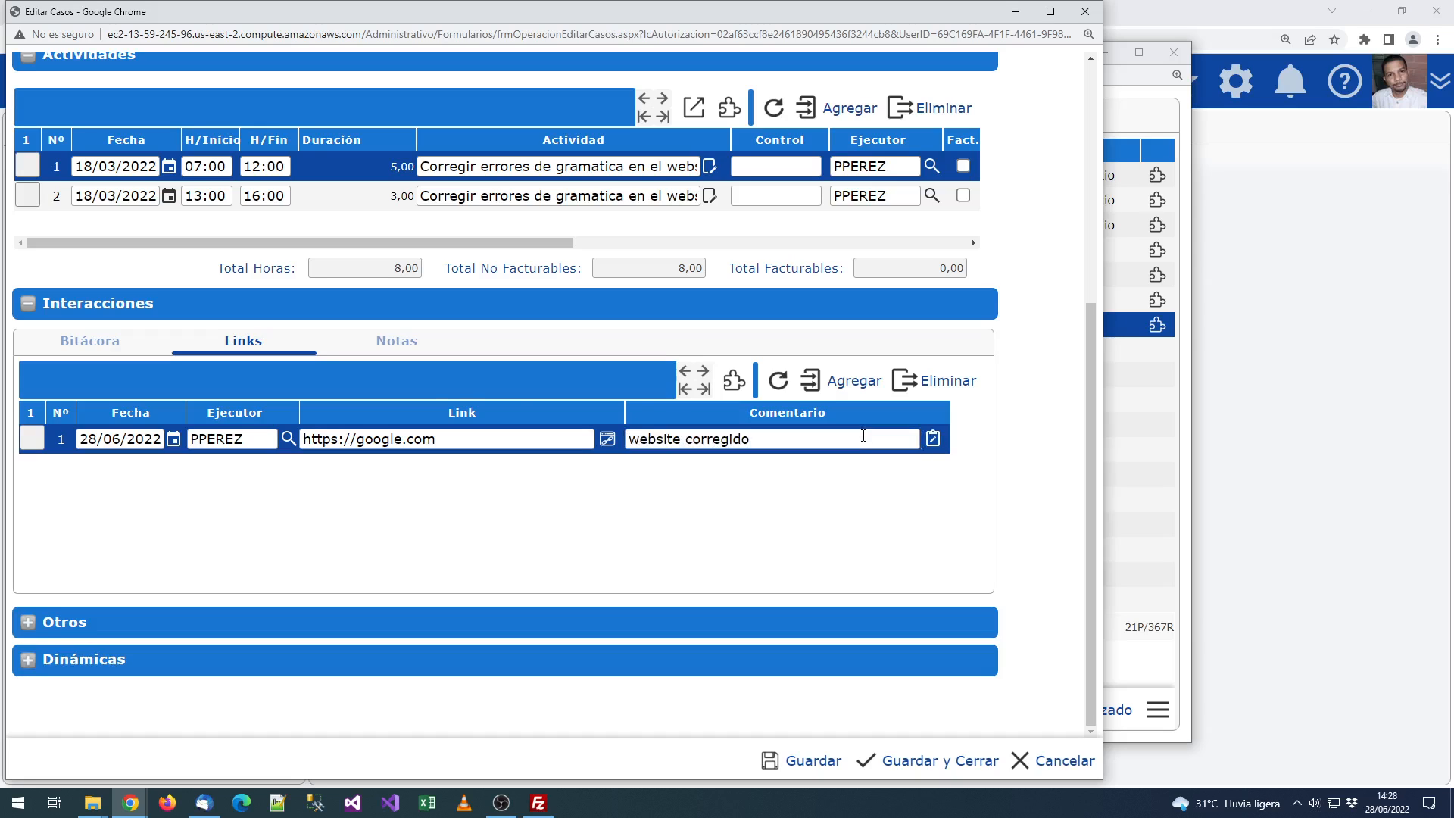
pyautogui.click(401, 344)
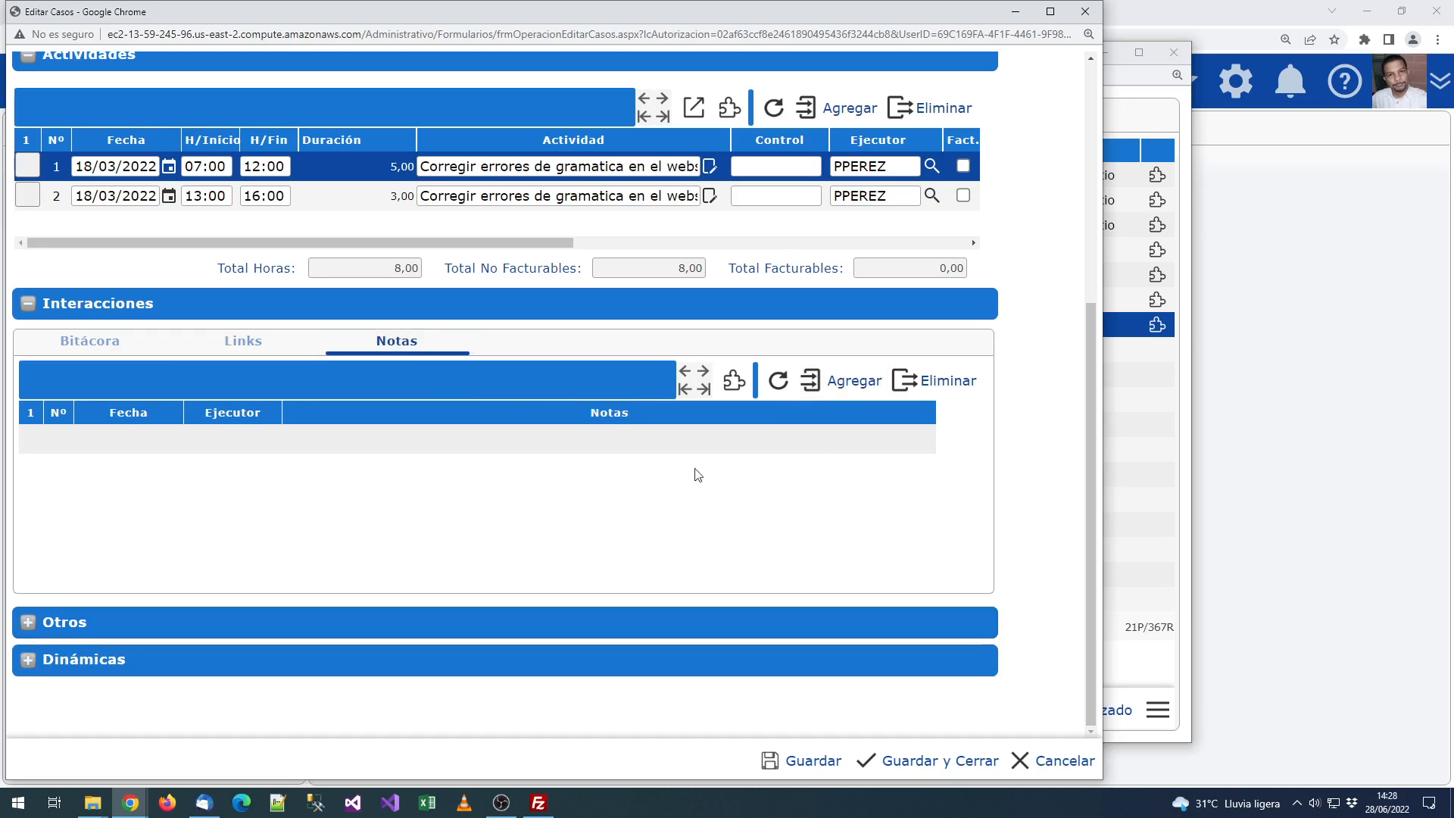
# Step: Add a 22/06/2022 note: 'el cliente aun no ha respondido.'
pyautogui.click(819, 409)
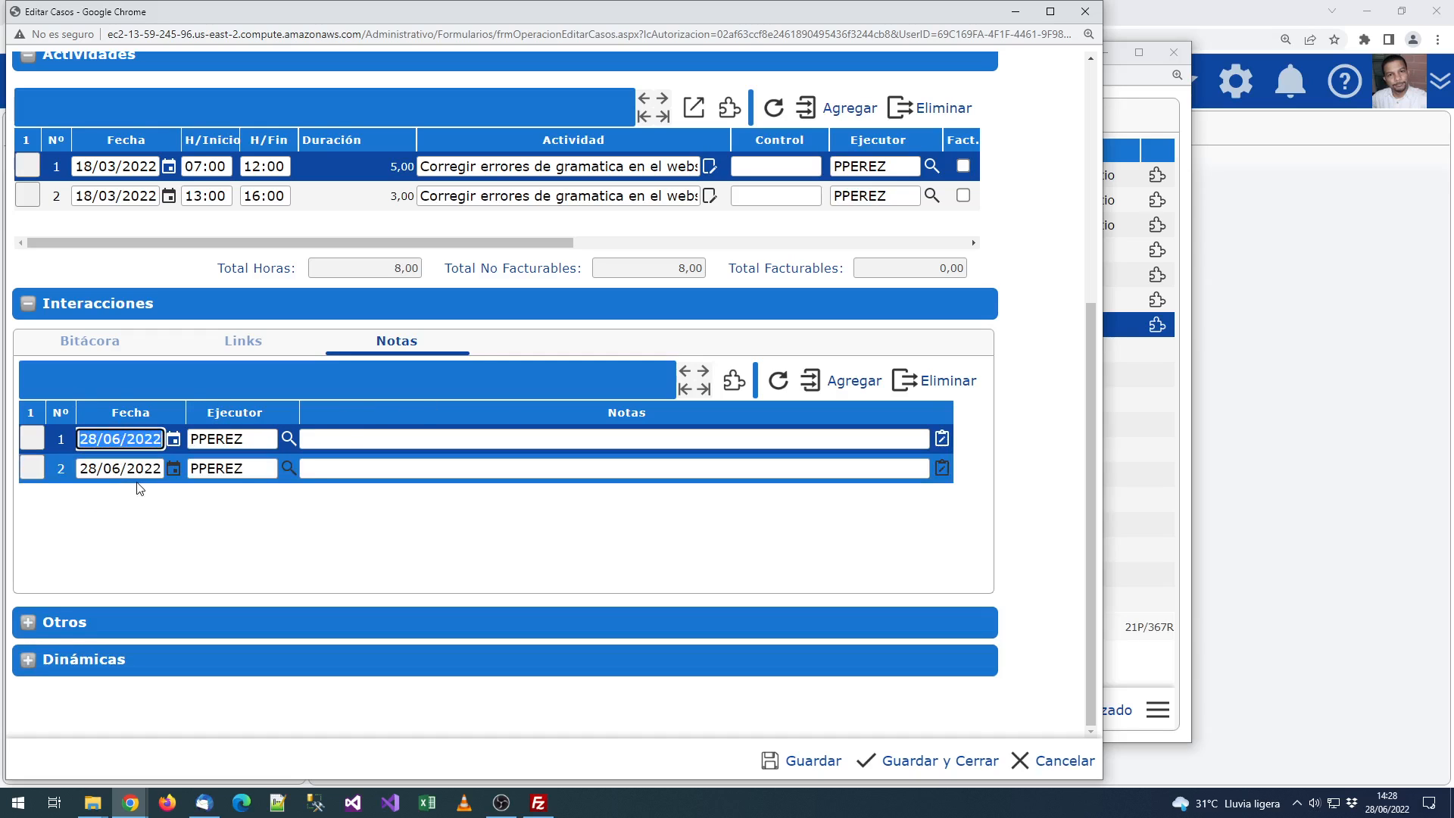
pyautogui.write('22/06/2022')
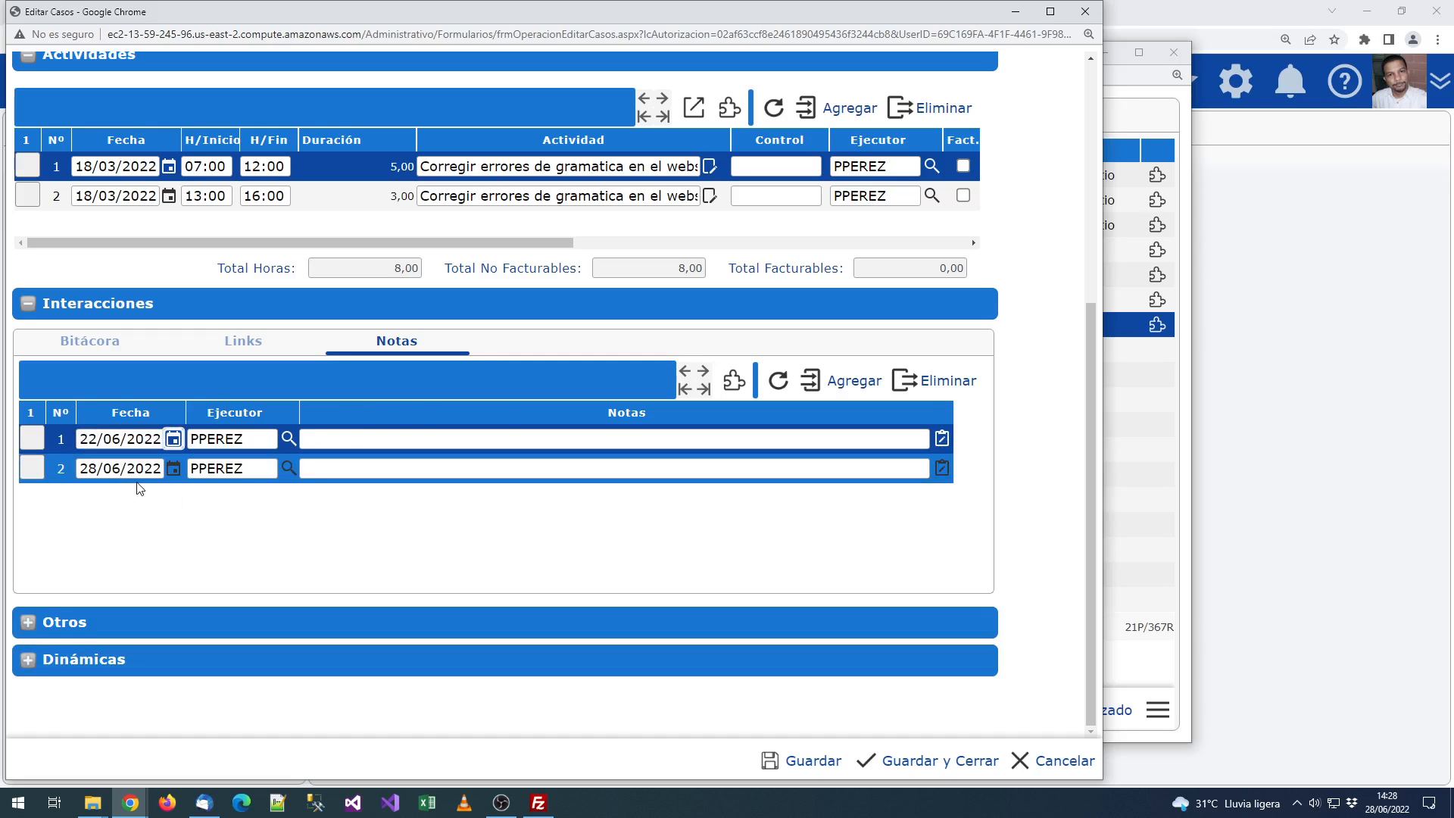
pyautogui.click(424, 433)
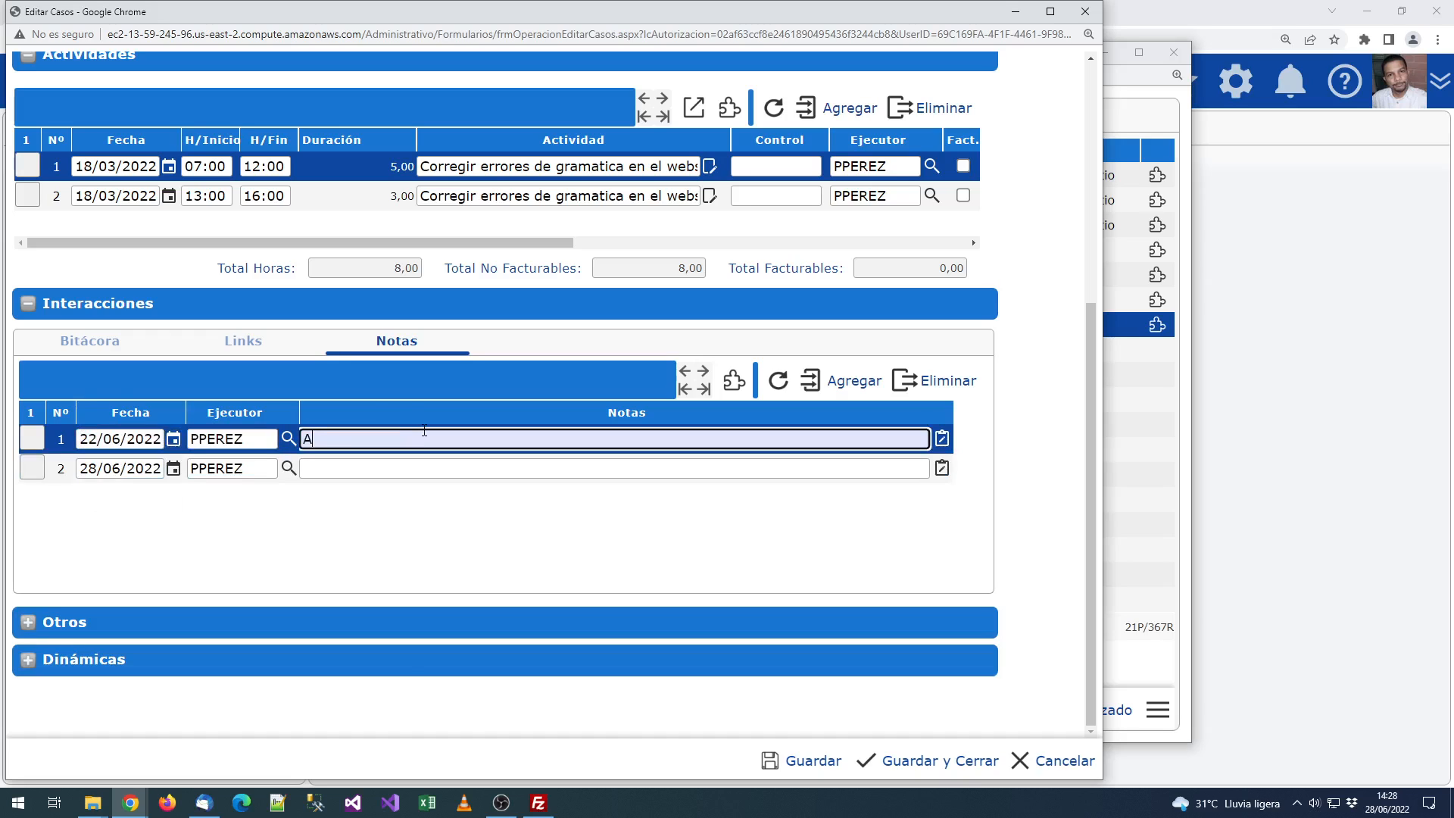
pyautogui.write('el cliente aun')
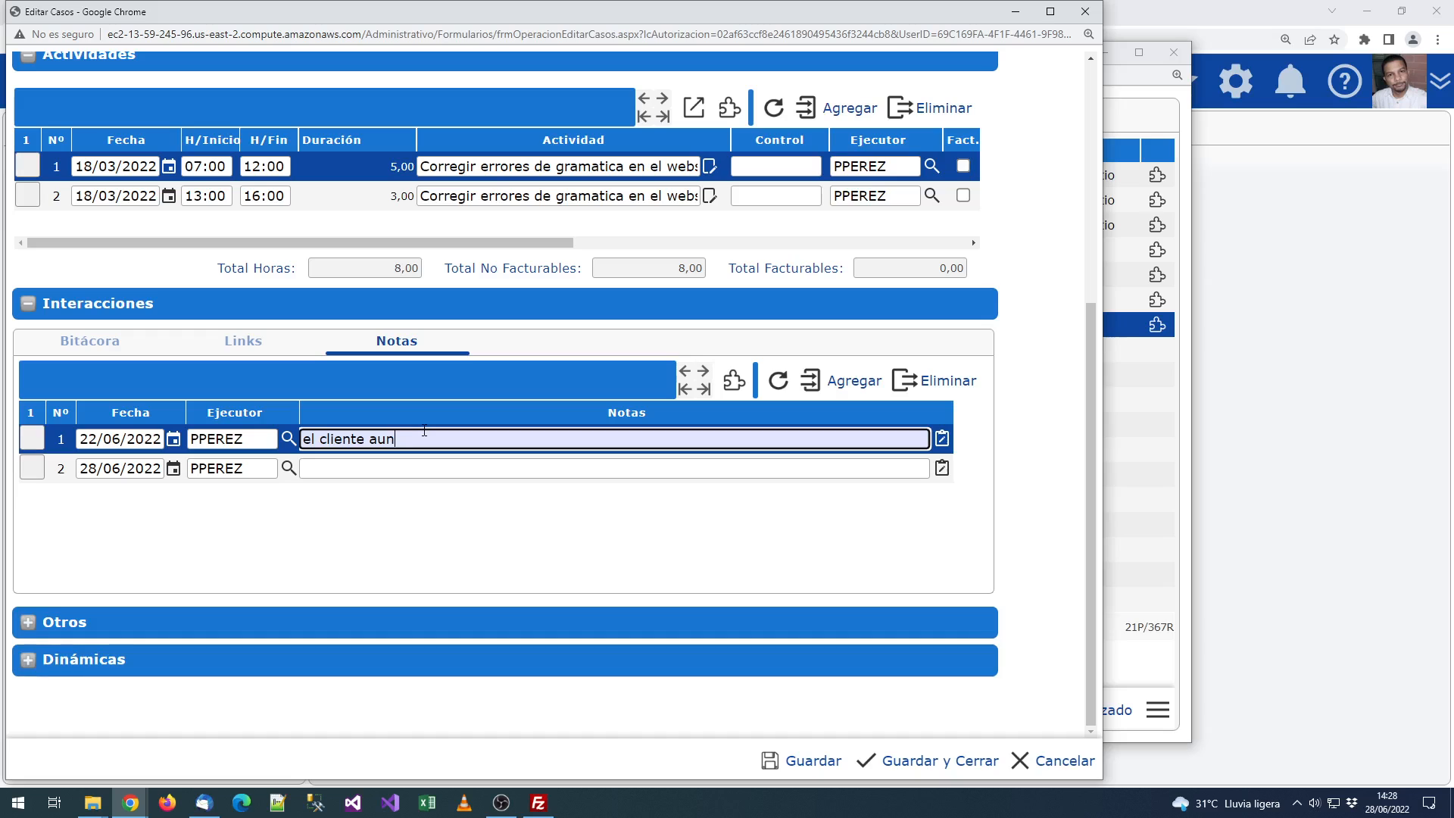
pyautogui.write(' no ha respondido.')
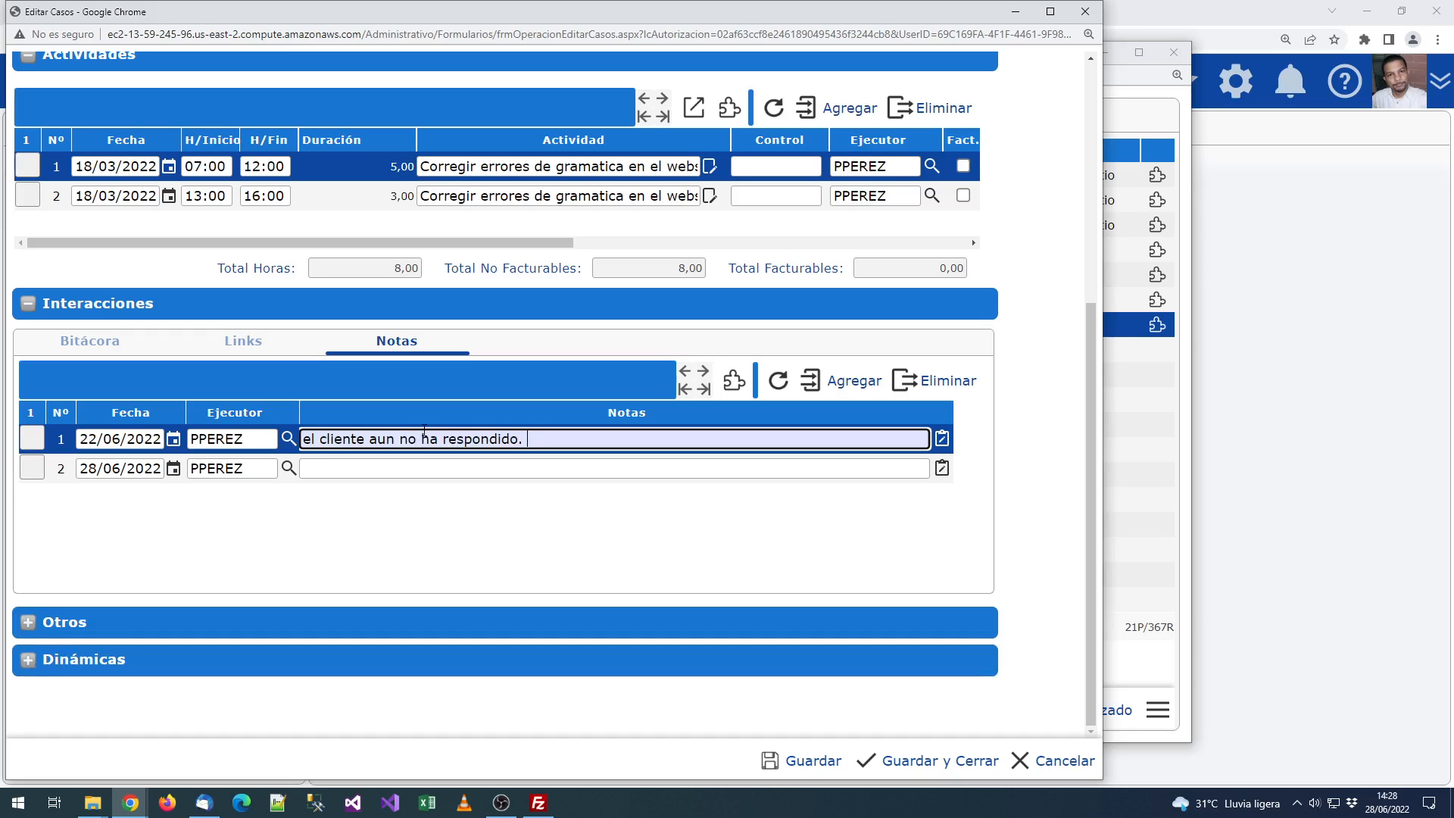
pyautogui.press('Tab')
# Step: Add a second note: 'el cliente revisó el website, indicó que todo estaba correcto.'
pyautogui.click(422, 471)
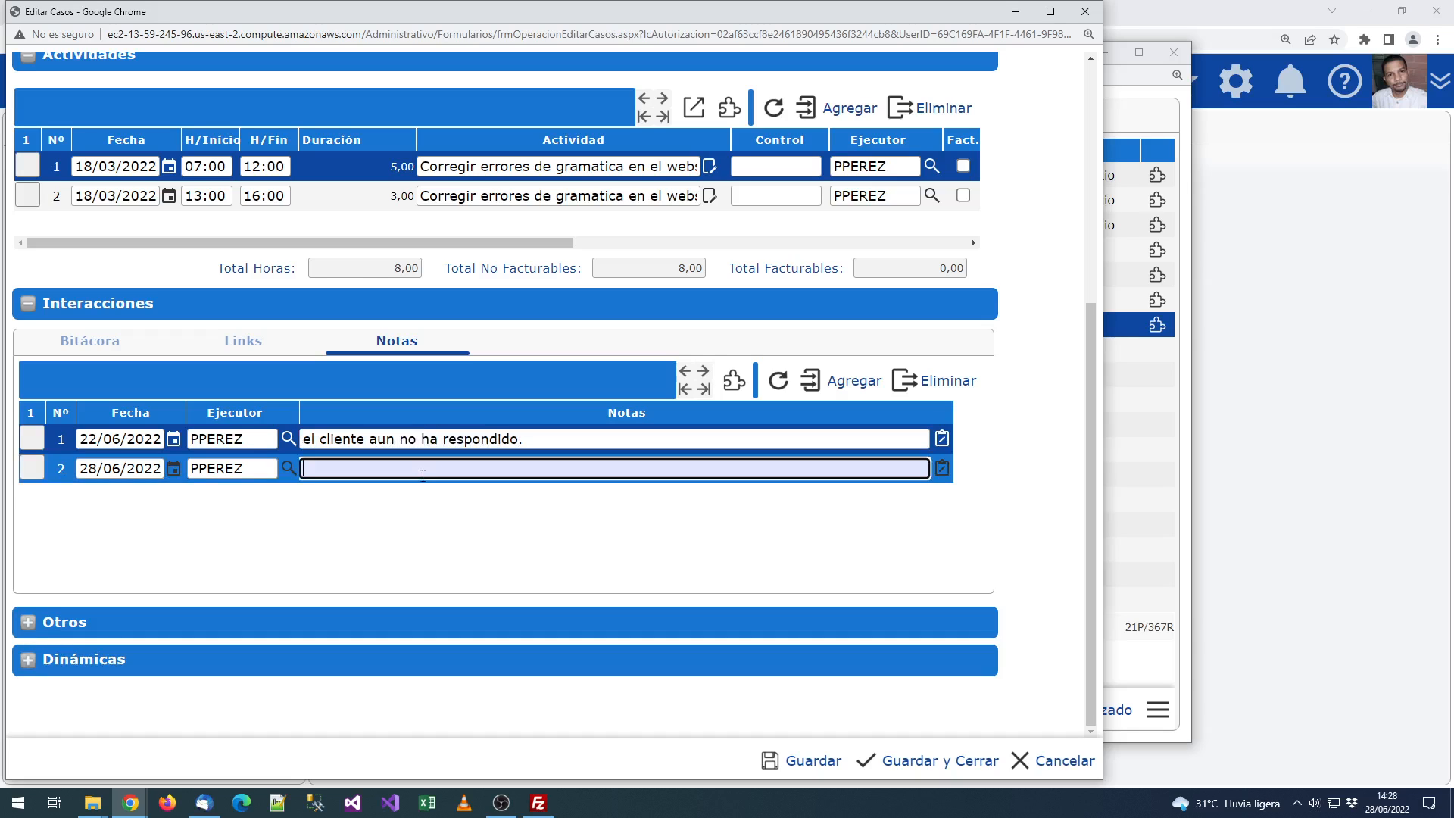
pyautogui.write('el cliente revisó el website, in')
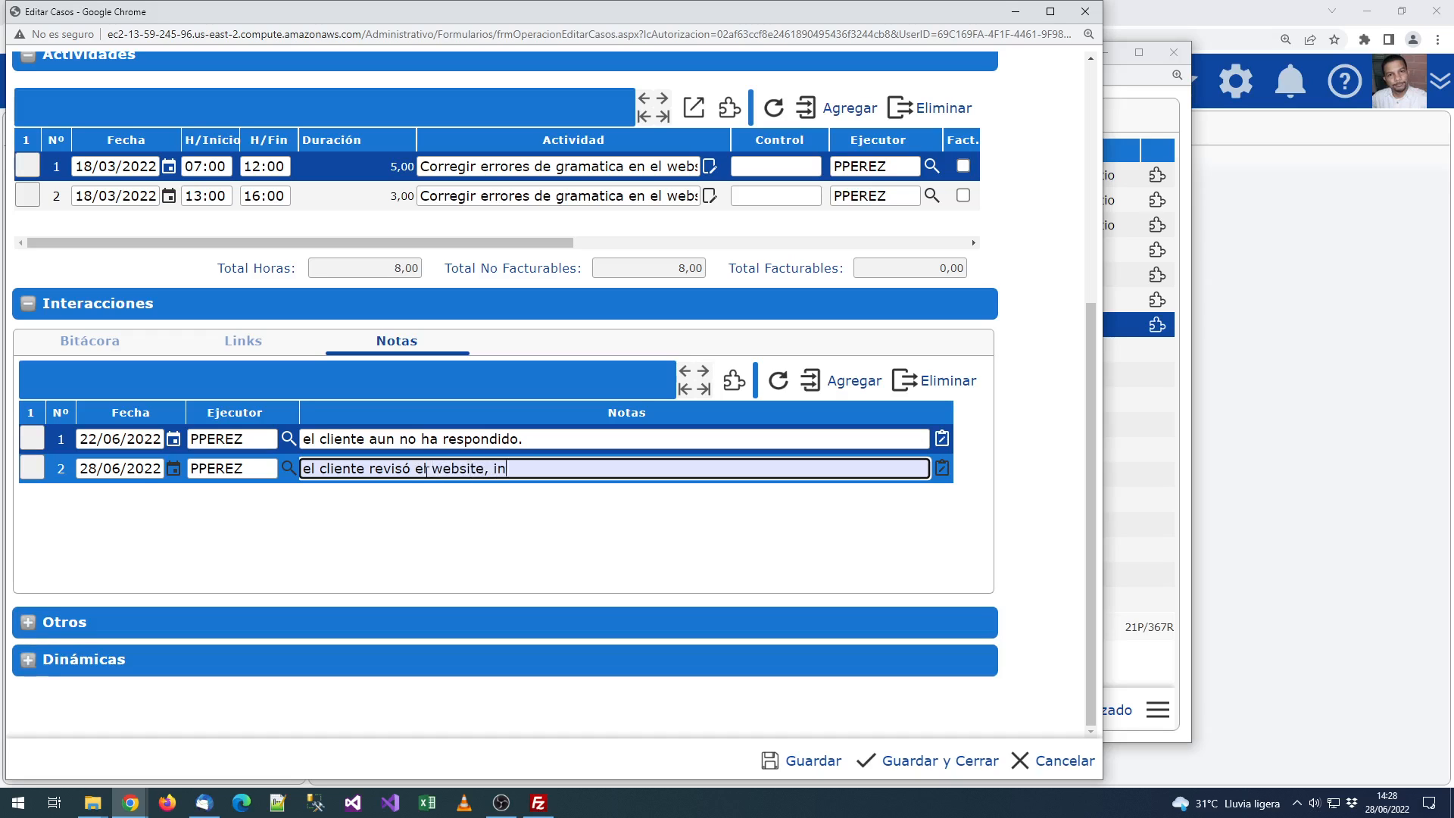
pyautogui.write('dicó que toto')
pyautogui.press('BackSpace')
pyautogui.press('BackSpace')
pyautogui.press('BackSpace')
pyautogui.press('BackSpace')
pyautogui.press('BackSpace')
pyautogui.write('todo estaba')
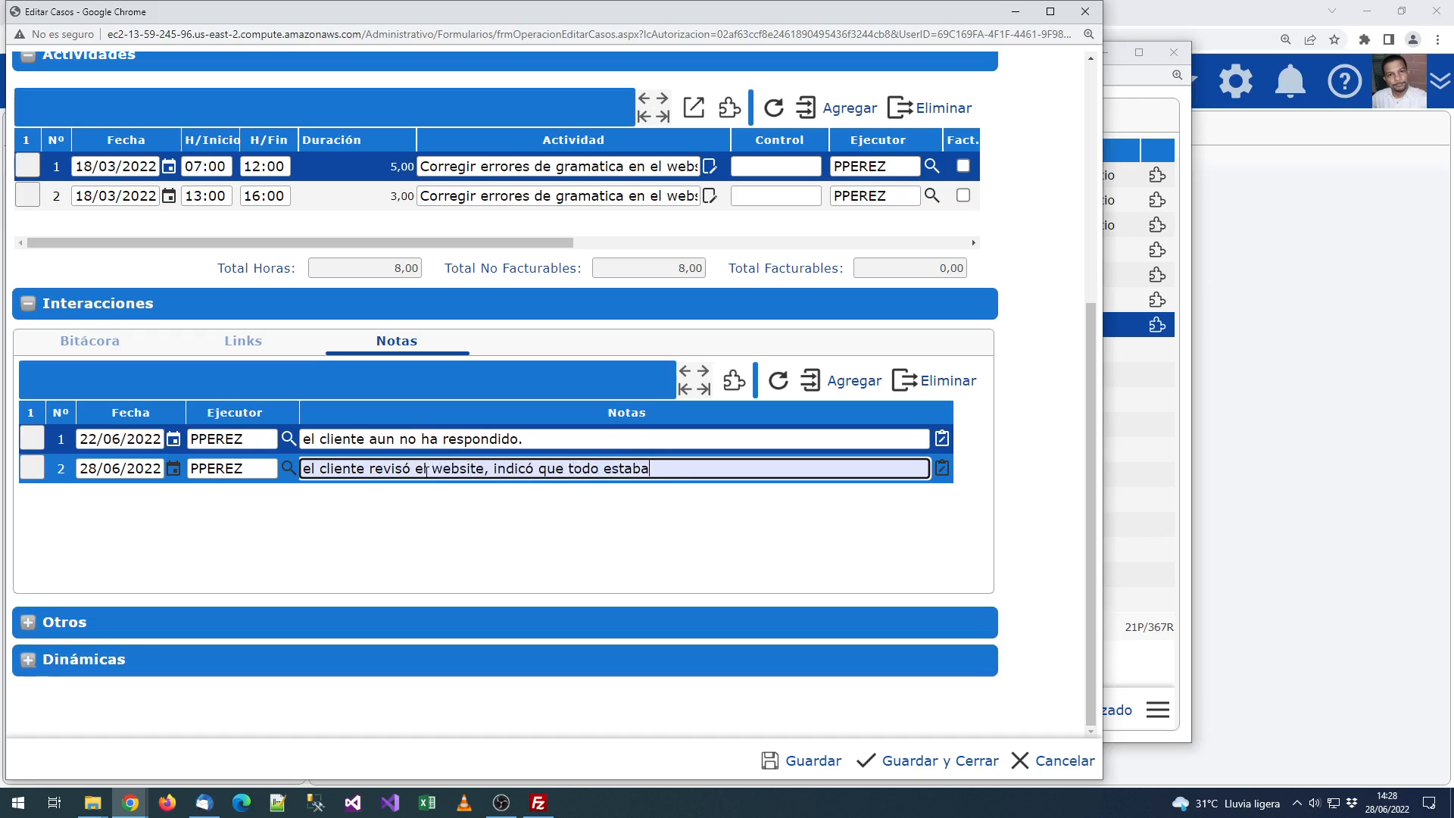
pyautogui.write(' correcto.')
pyautogui.press('Return')
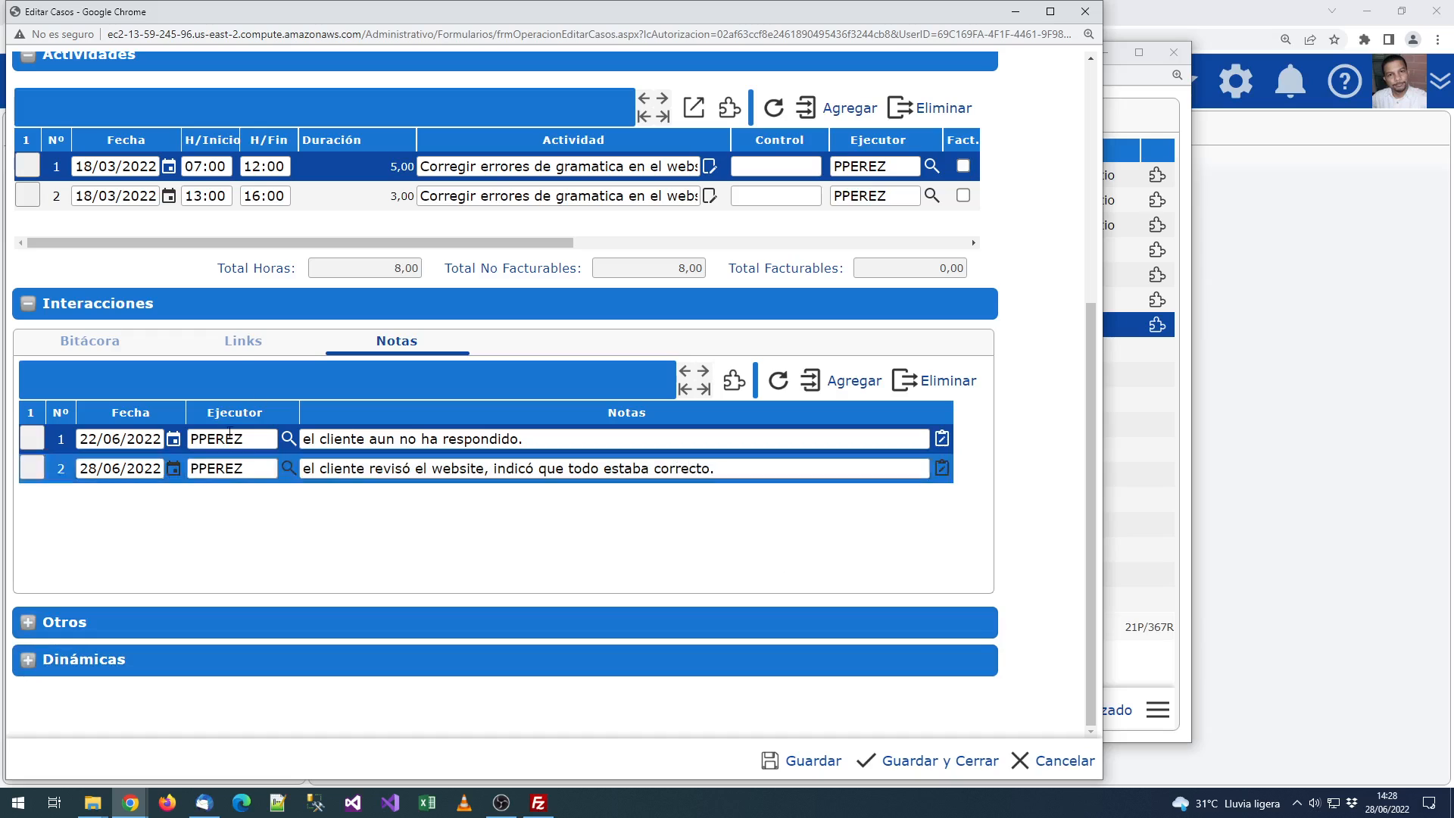
pyautogui.click(111, 345)
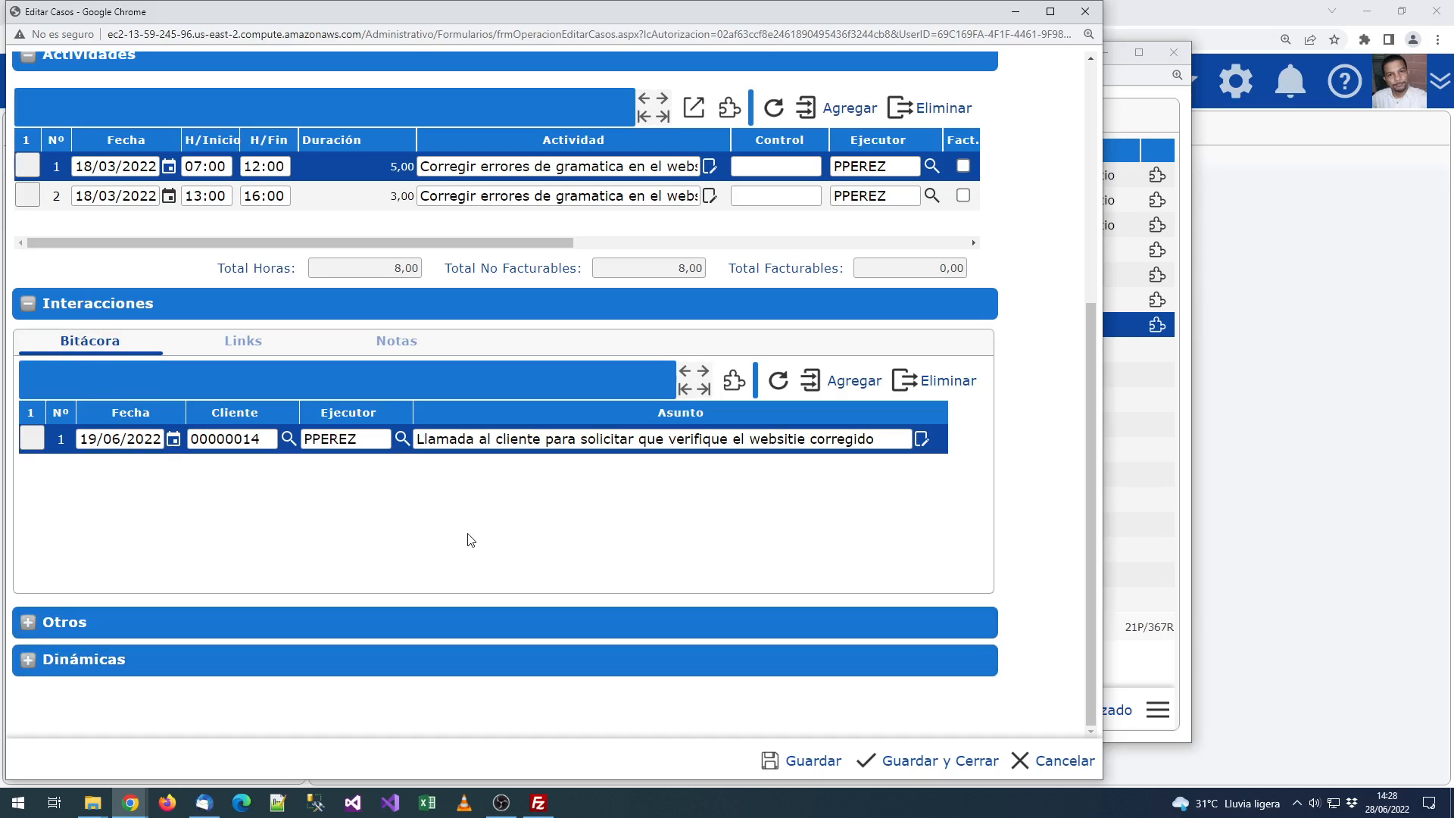
# Step: Expand Otros and check the Estimado 2,00 and Ejecutado 0,00 hours without changing them
pyautogui.click(68, 622)
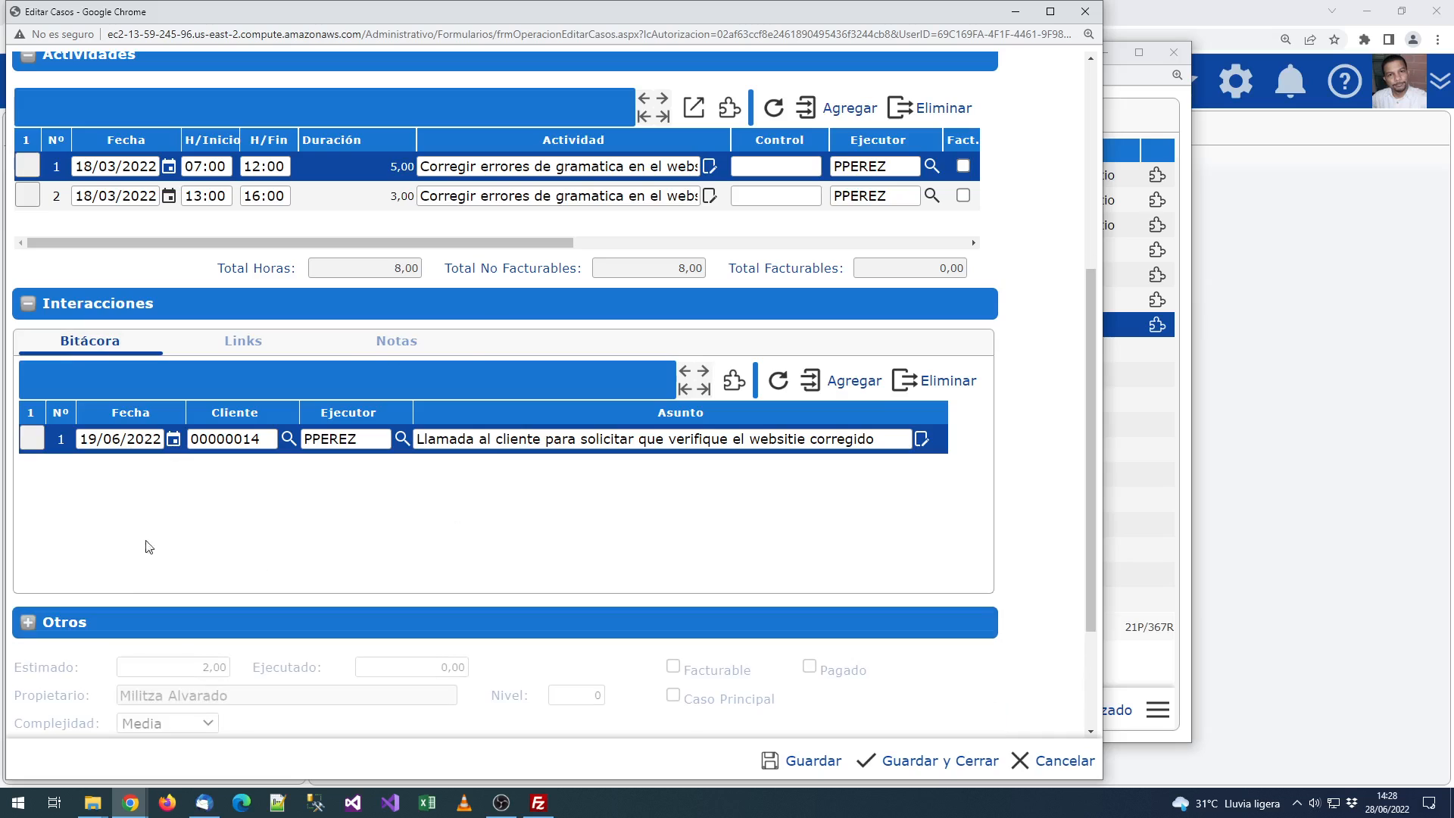
pyautogui.scroll(-5, 121, 454)
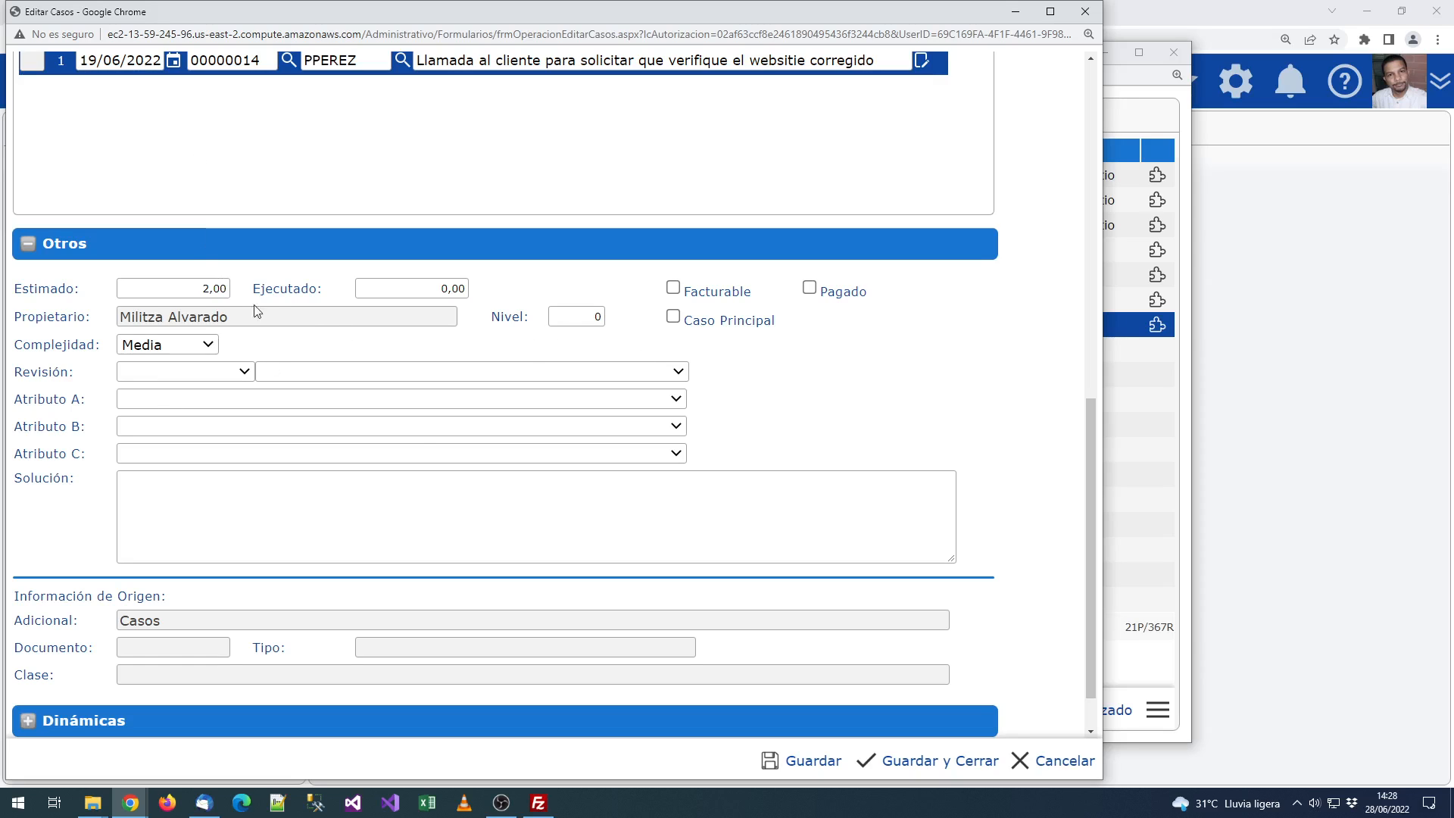
pyautogui.click(159, 285)
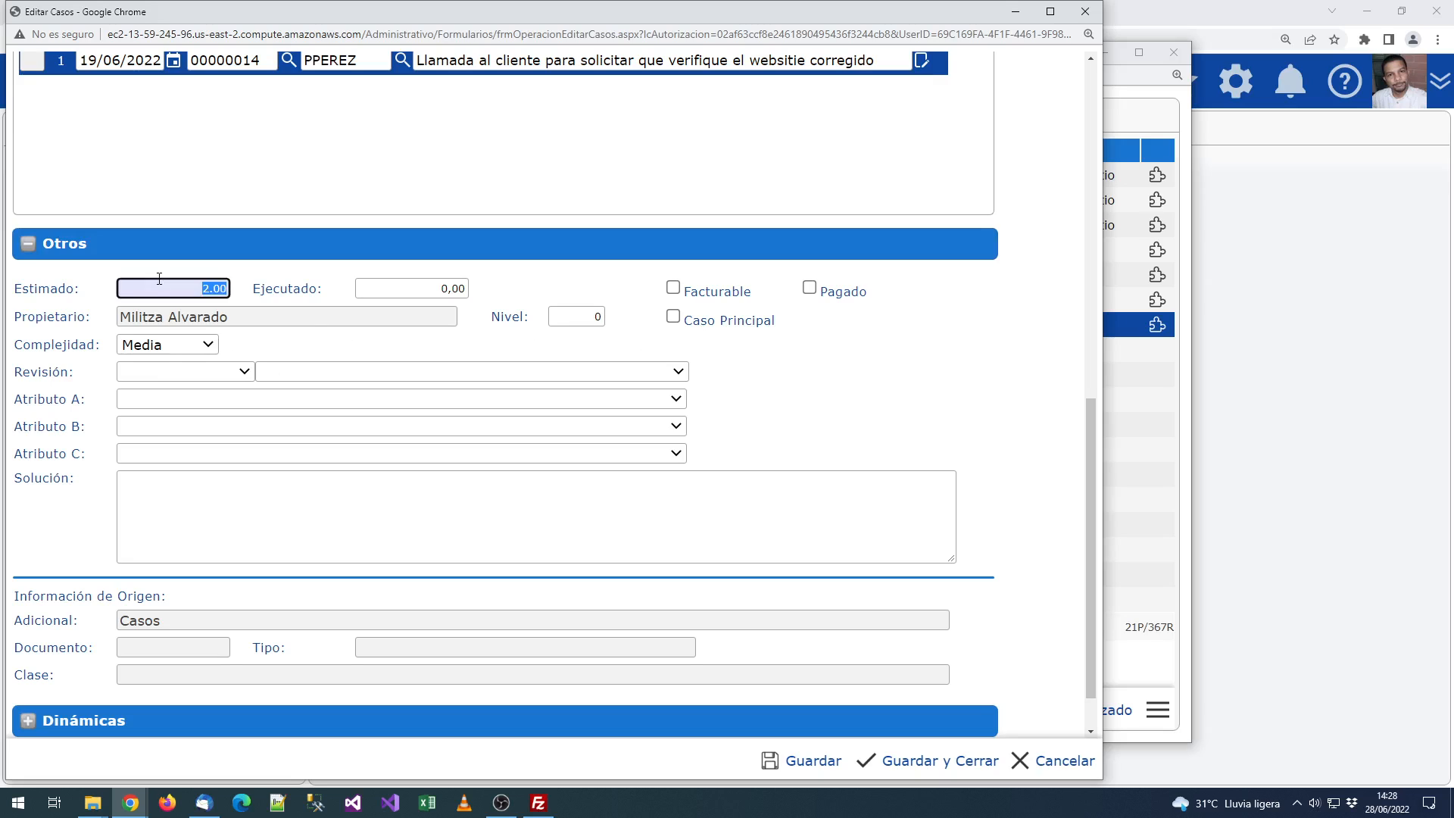
pyautogui.click(190, 282)
pyautogui.click(311, 282)
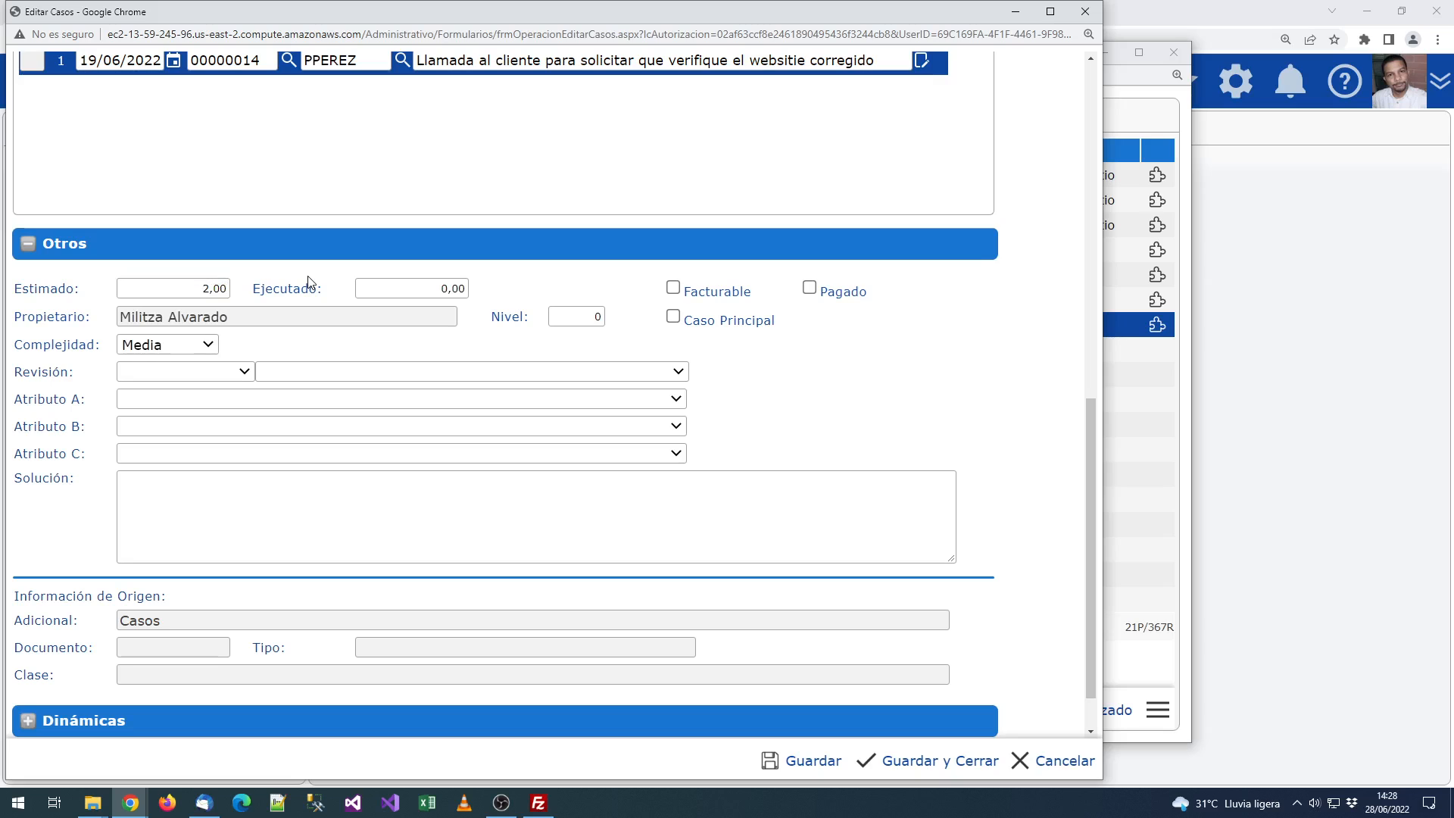
pyautogui.click(424, 295)
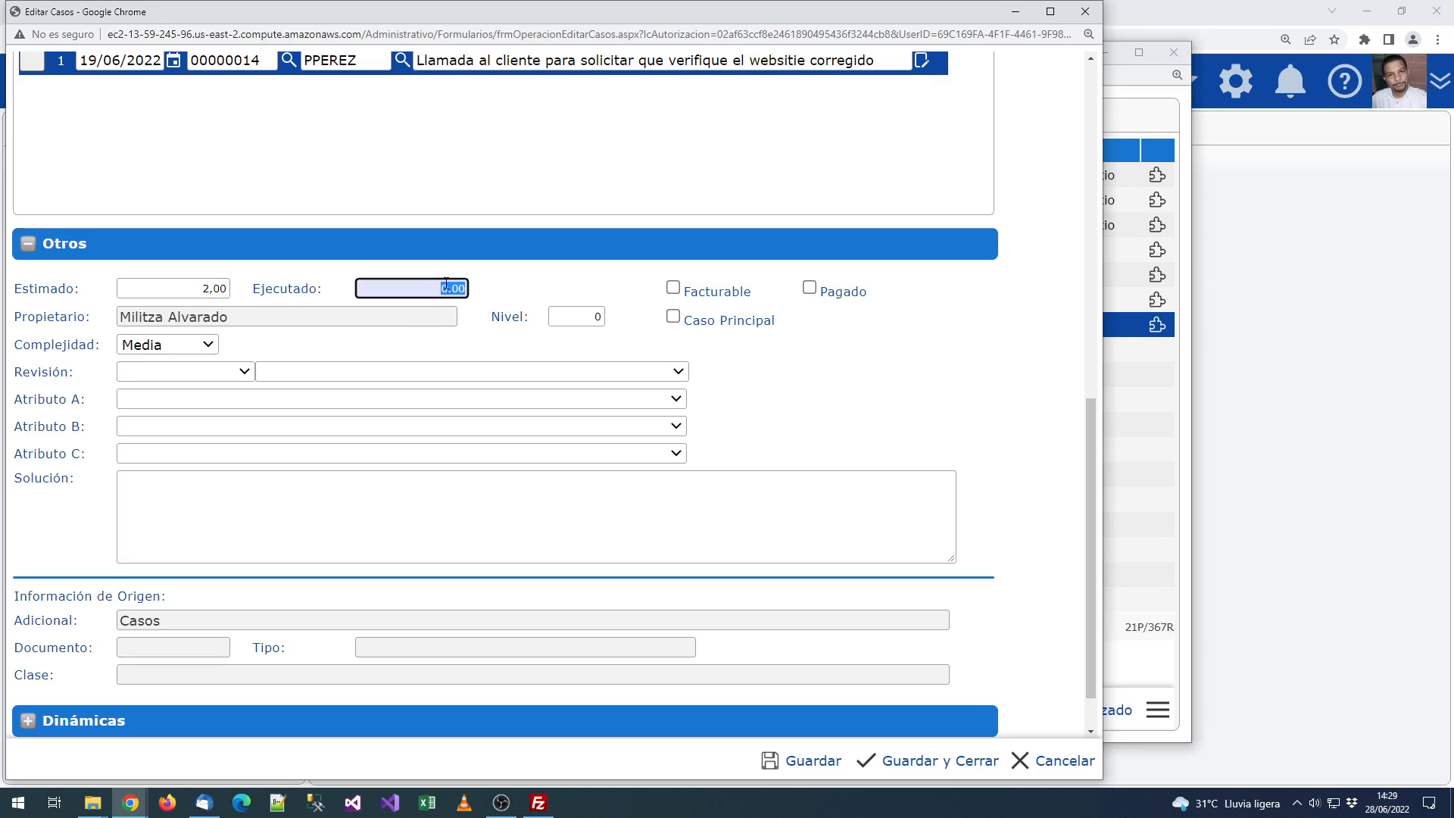
pyautogui.click(536, 296)
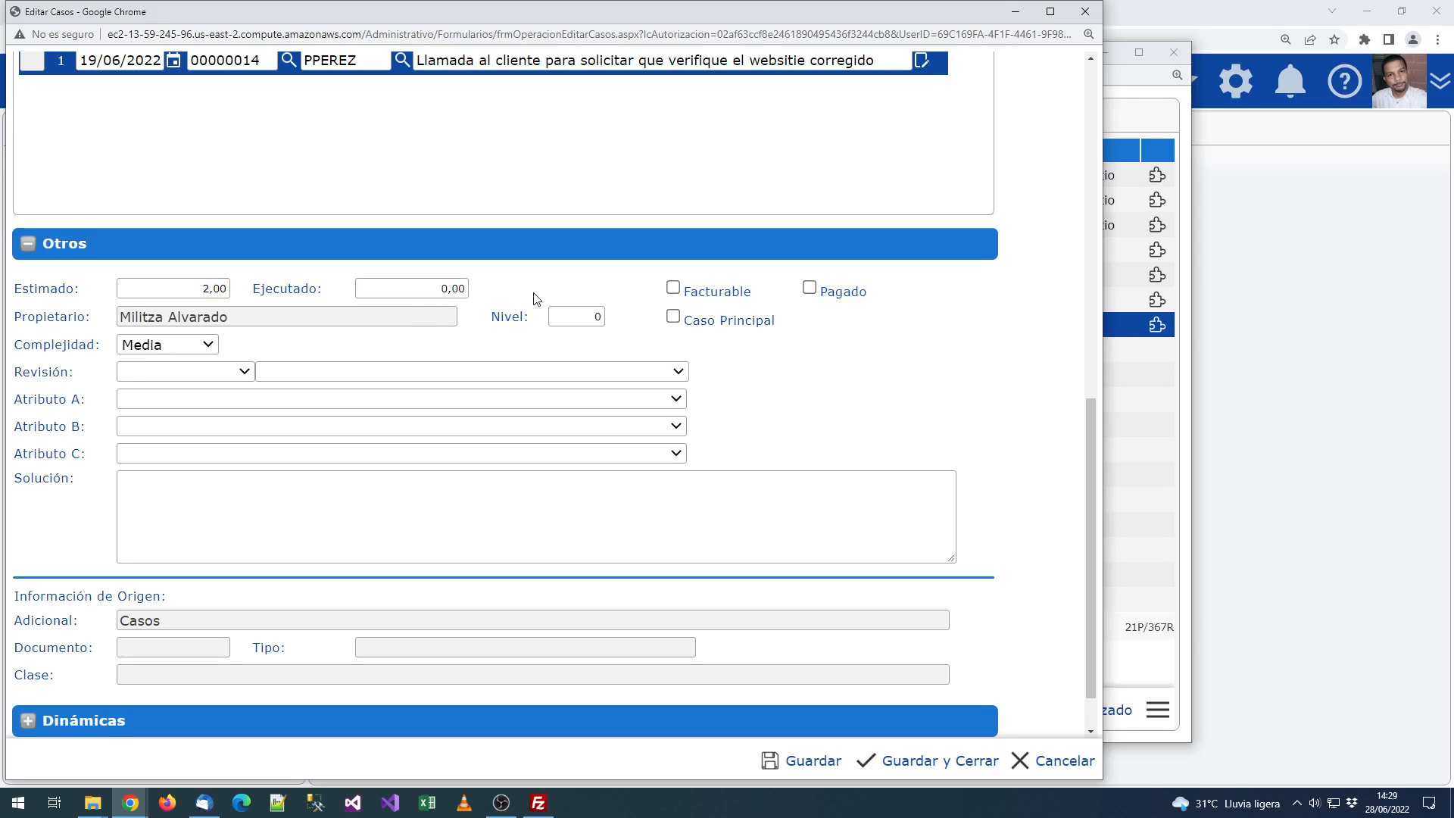
pyautogui.scroll(2, 444, 348)
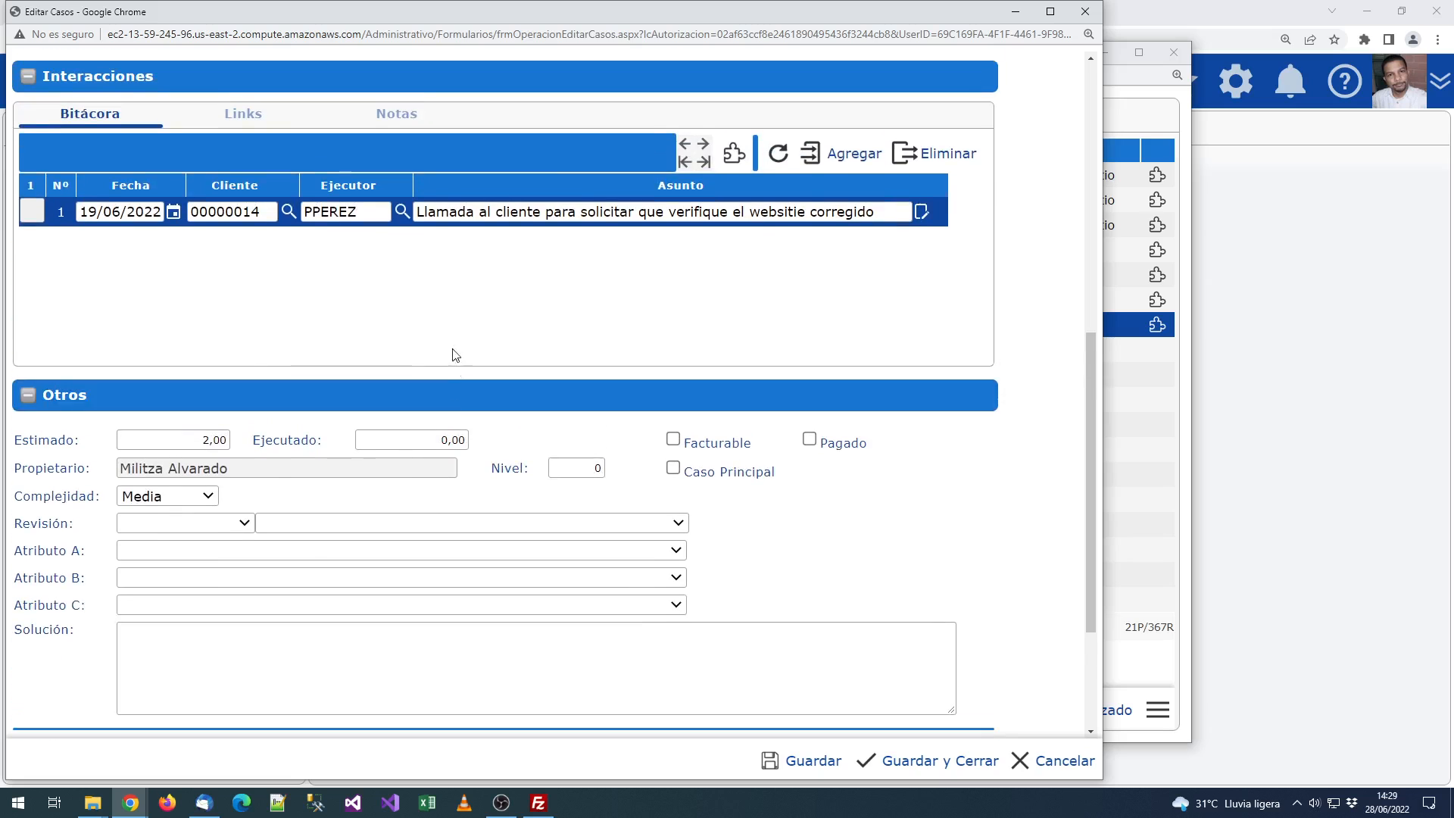
pyautogui.click(448, 438)
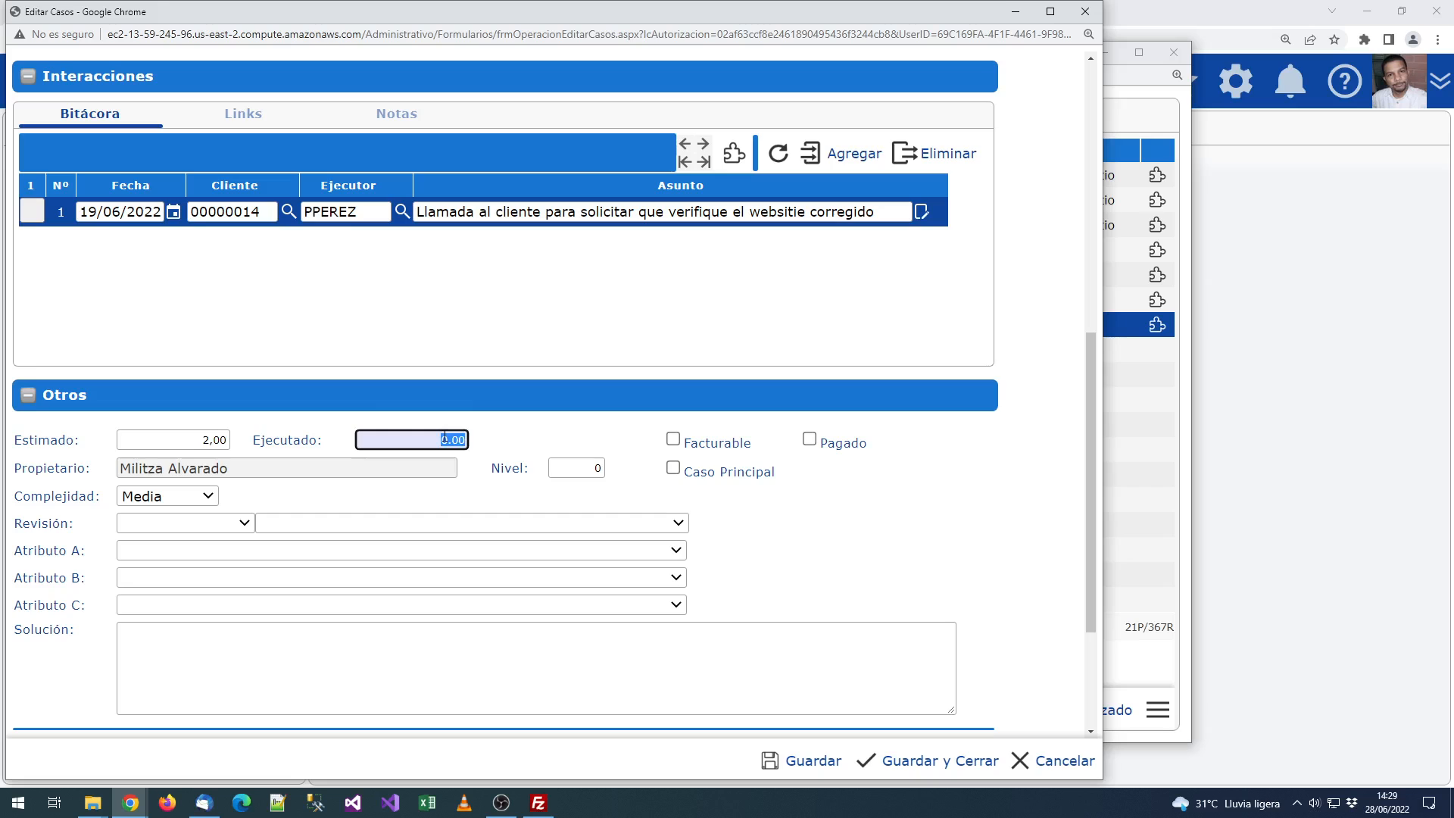
pyautogui.scroll(3, 206, 274)
pyautogui.click(409, 124)
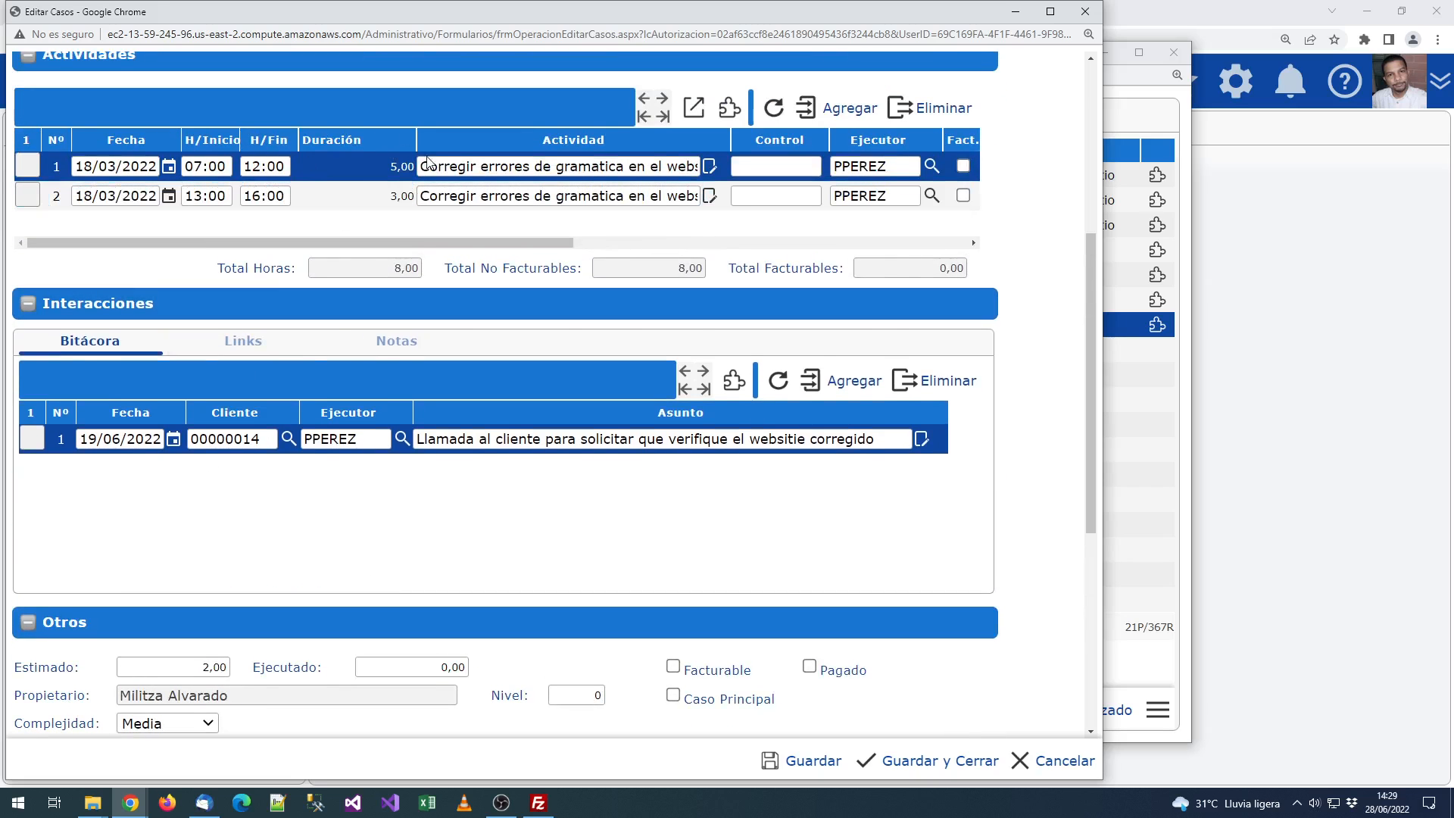
# Step: Look through the Revisión code and name lists, closing them without selecting anything
pyautogui.scroll(-3, 514, 661)
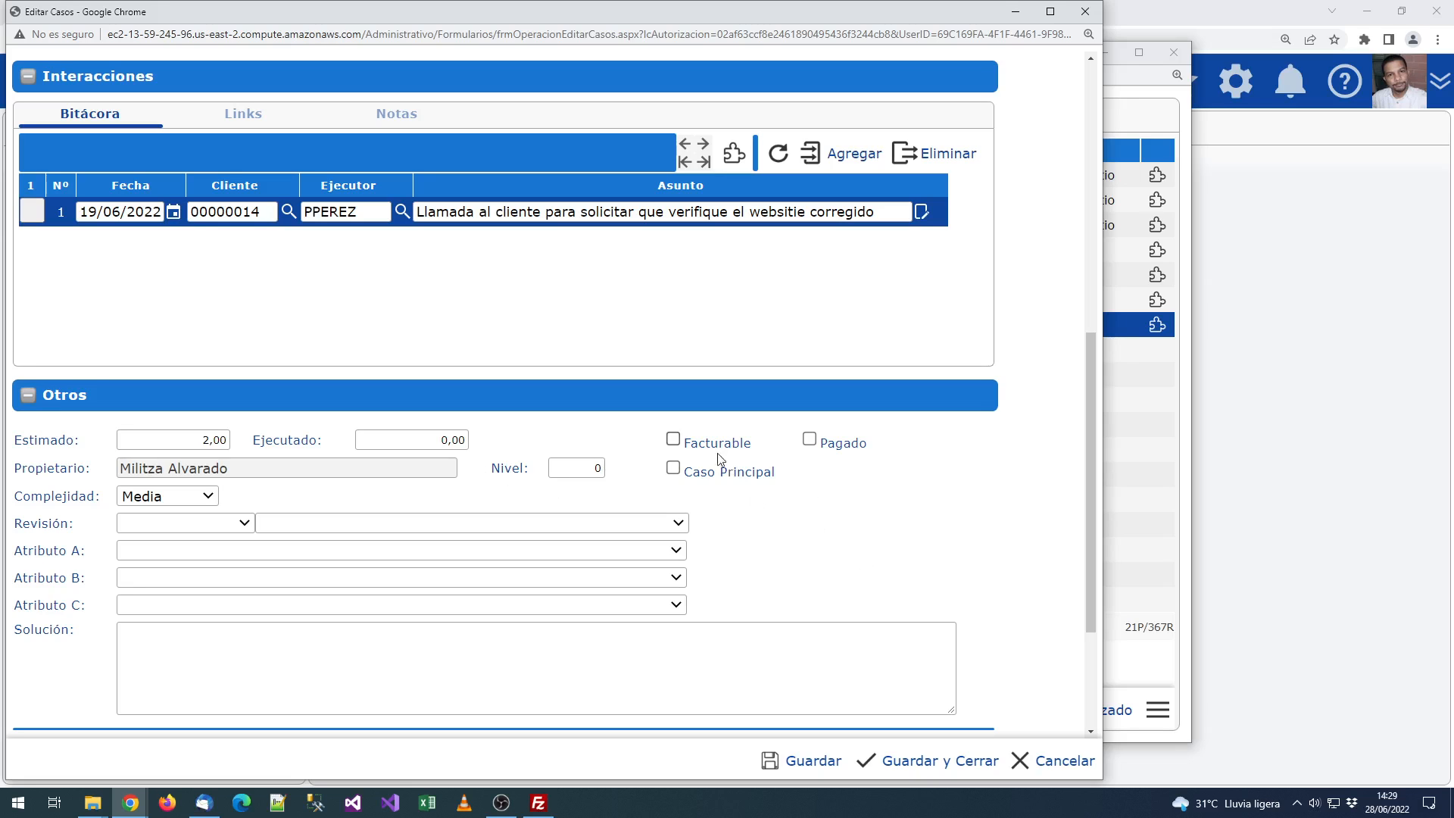
pyautogui.scroll(5, 720, 458)
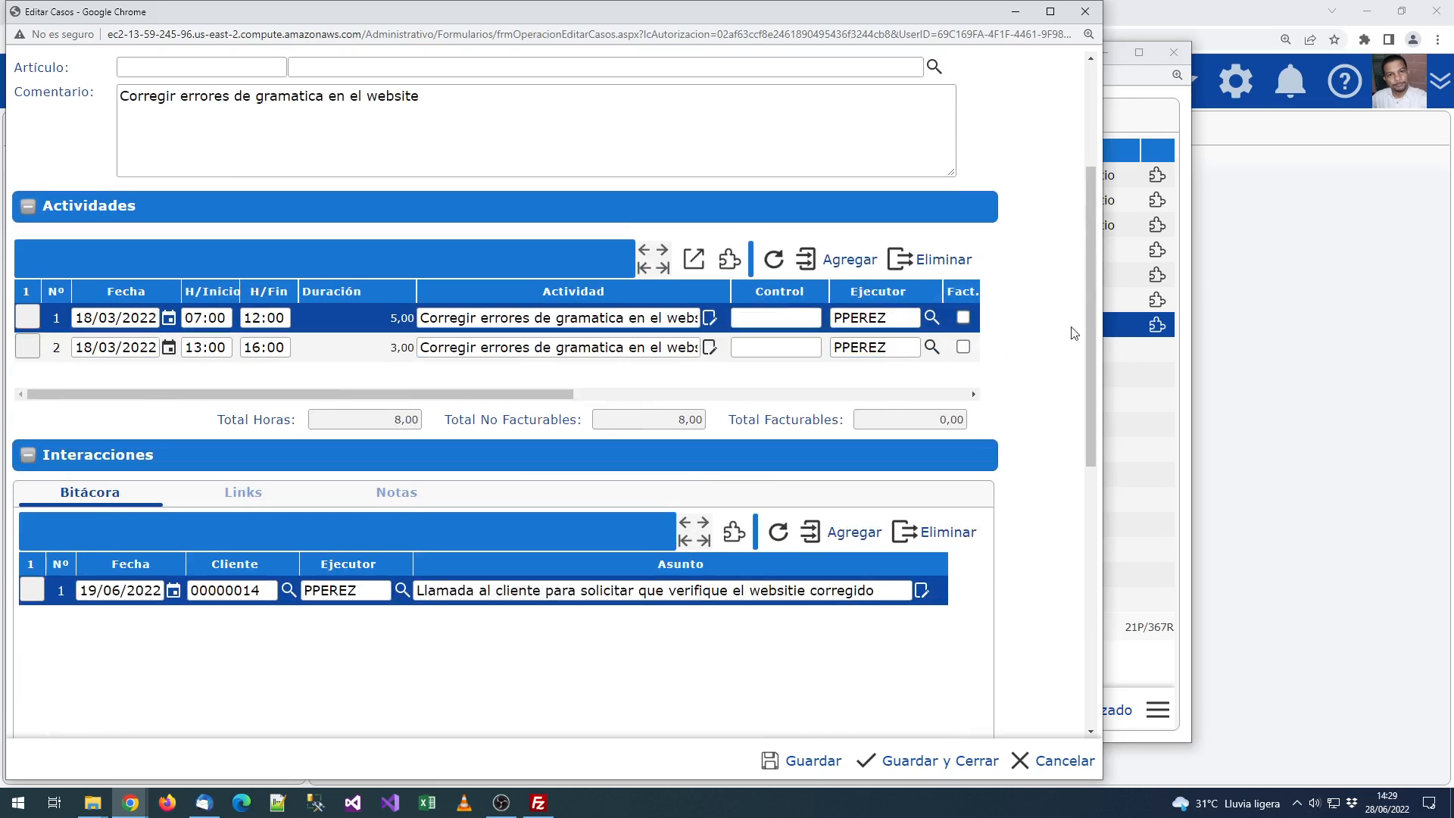
pyautogui.moveTo(568, 394); pyautogui.dragTo(647, 394)
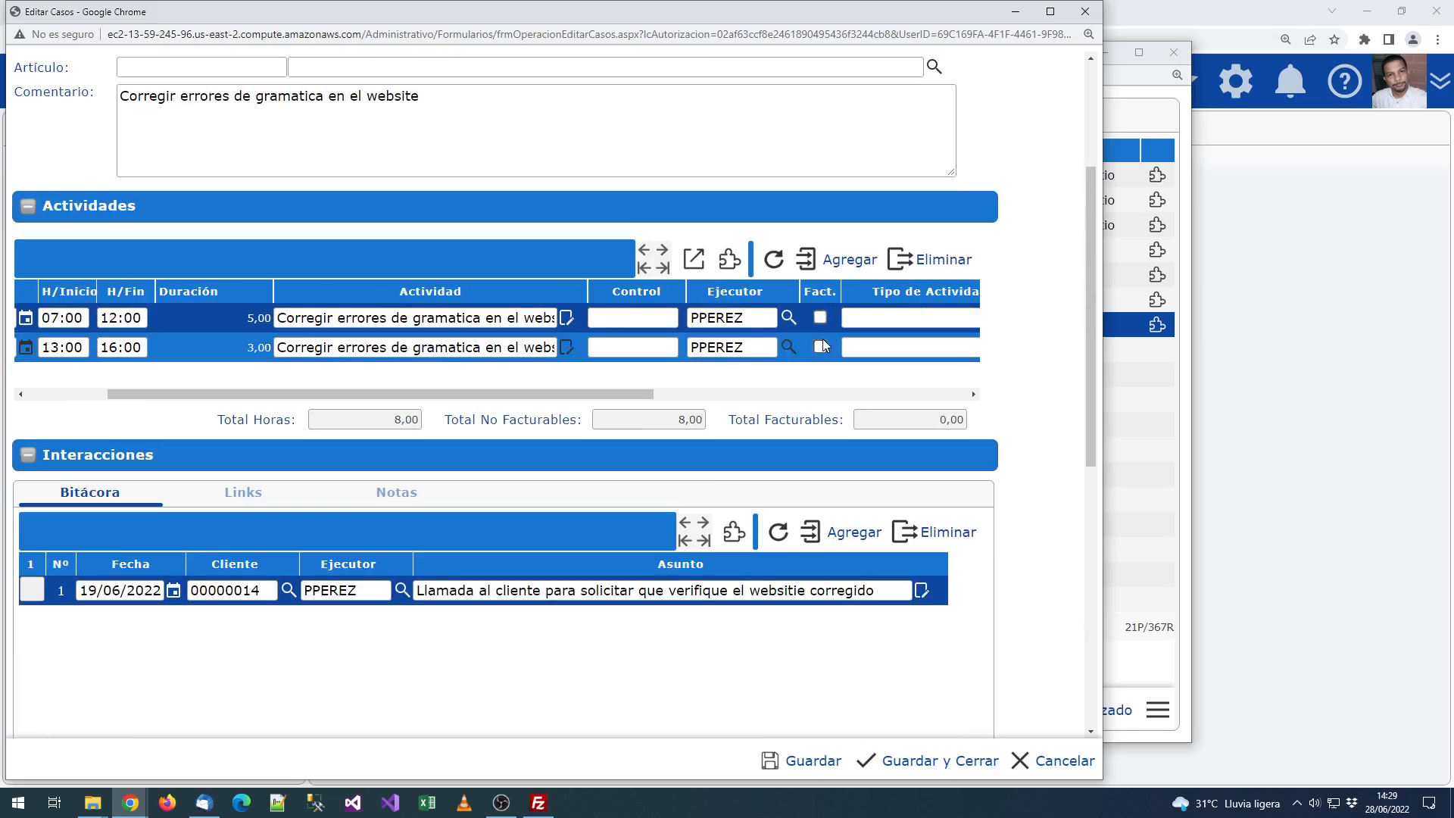
pyautogui.scroll(-5, 1019, 444)
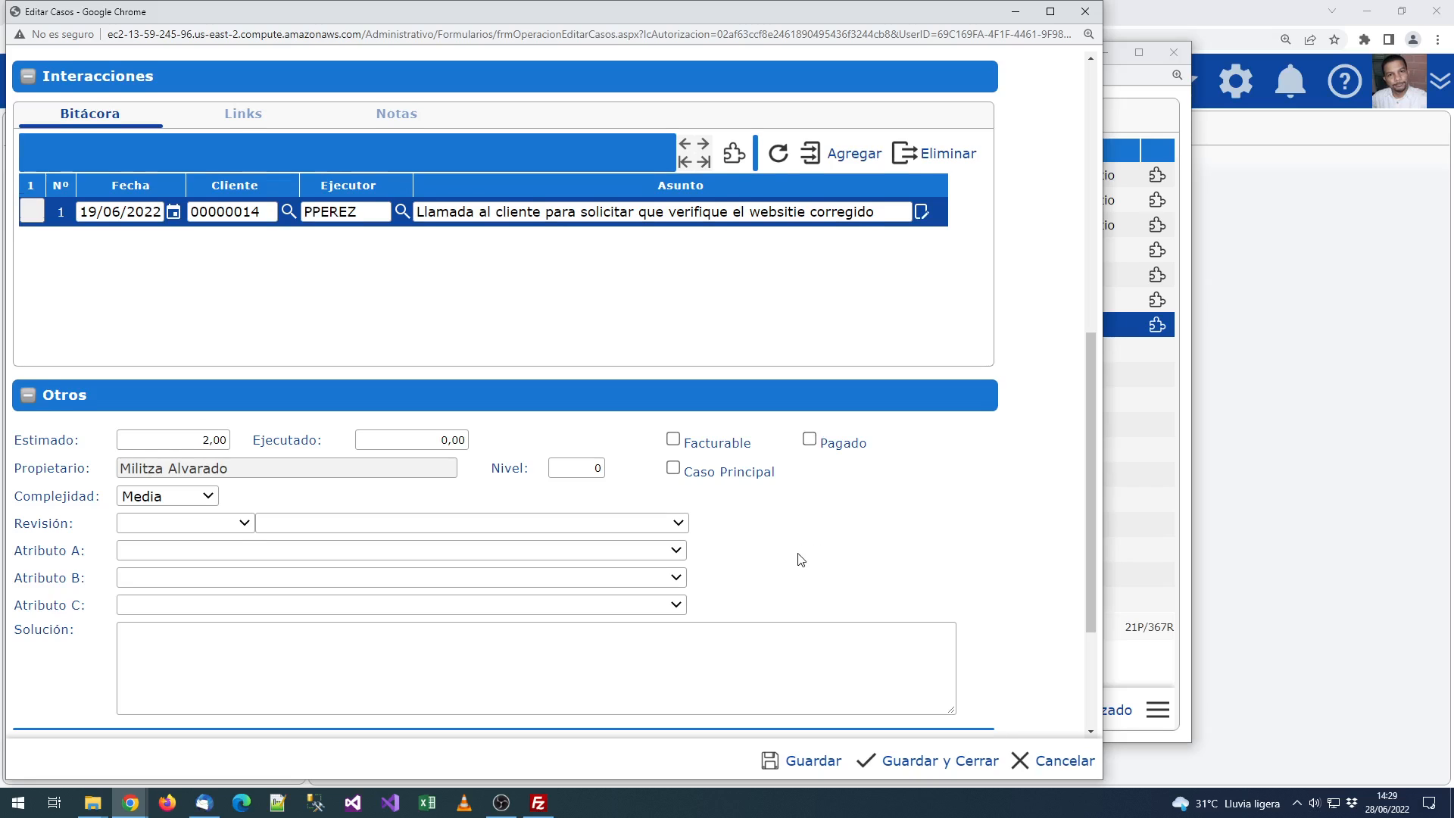
pyautogui.scroll(-3, 758, 472)
pyautogui.scroll(2, 945, 459)
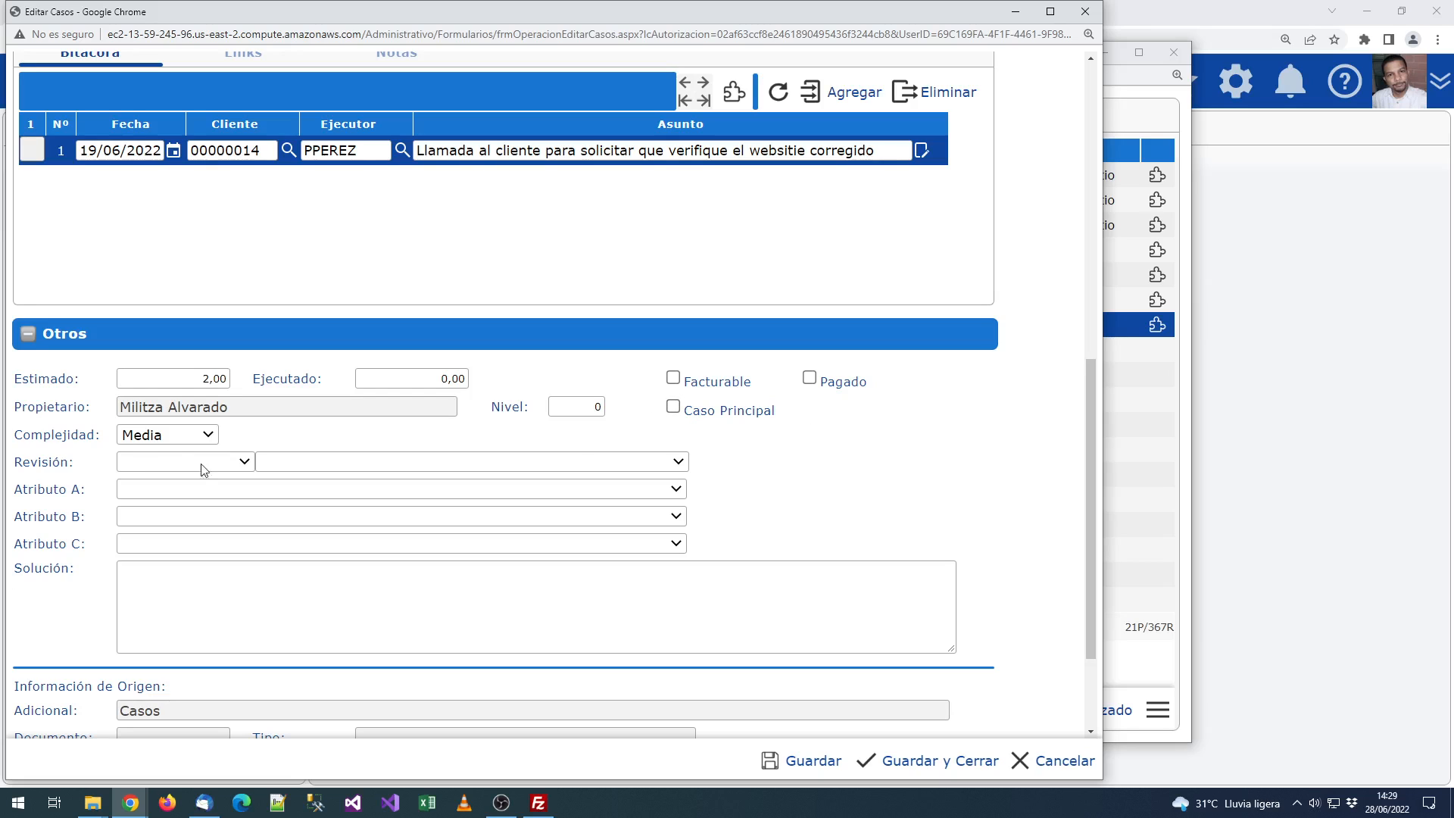
pyautogui.click(180, 459)
pyautogui.click(276, 463)
pyautogui.click(293, 462)
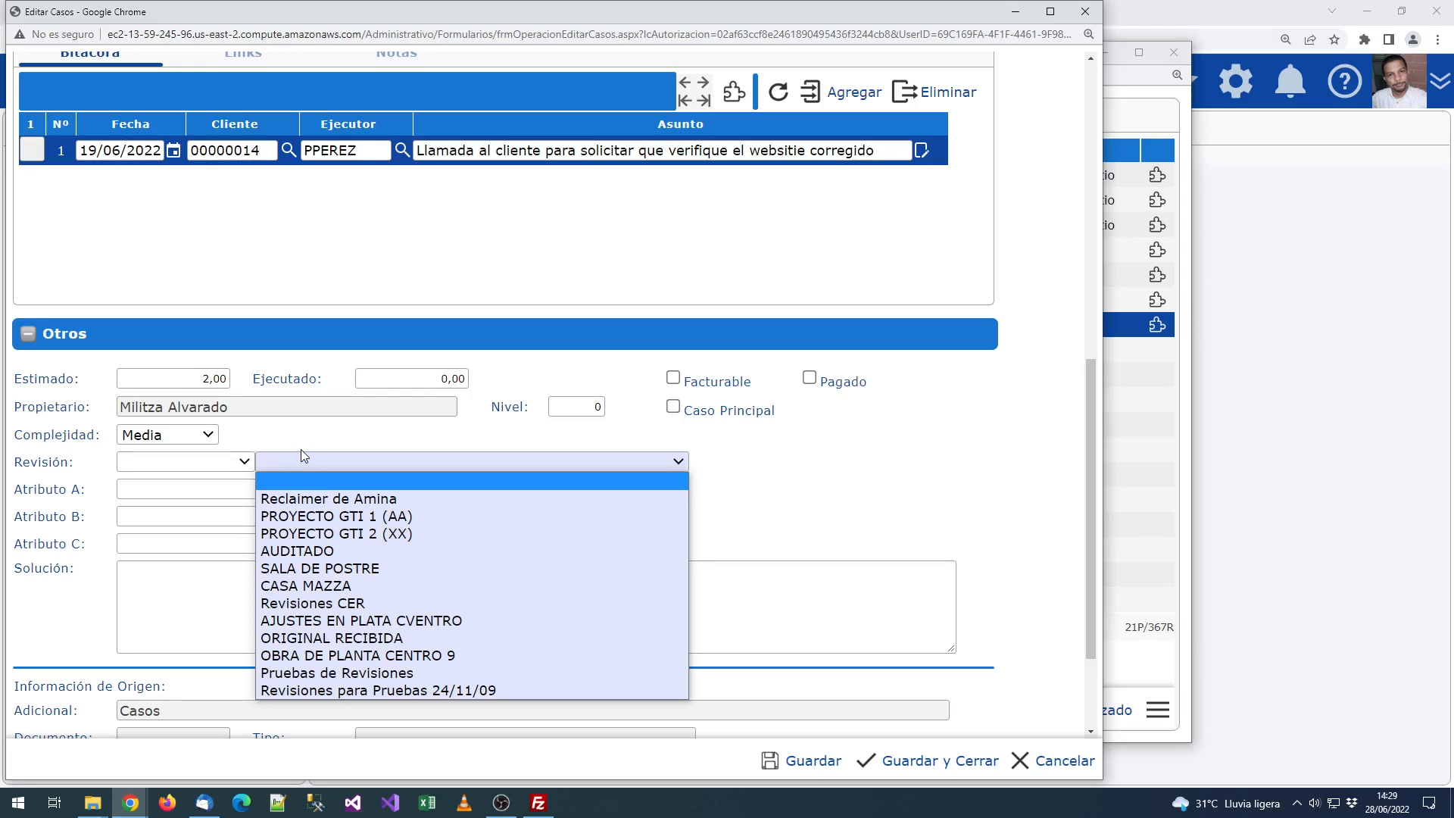
pyautogui.click(861, 535)
pyautogui.scroll(8, 341, 604)
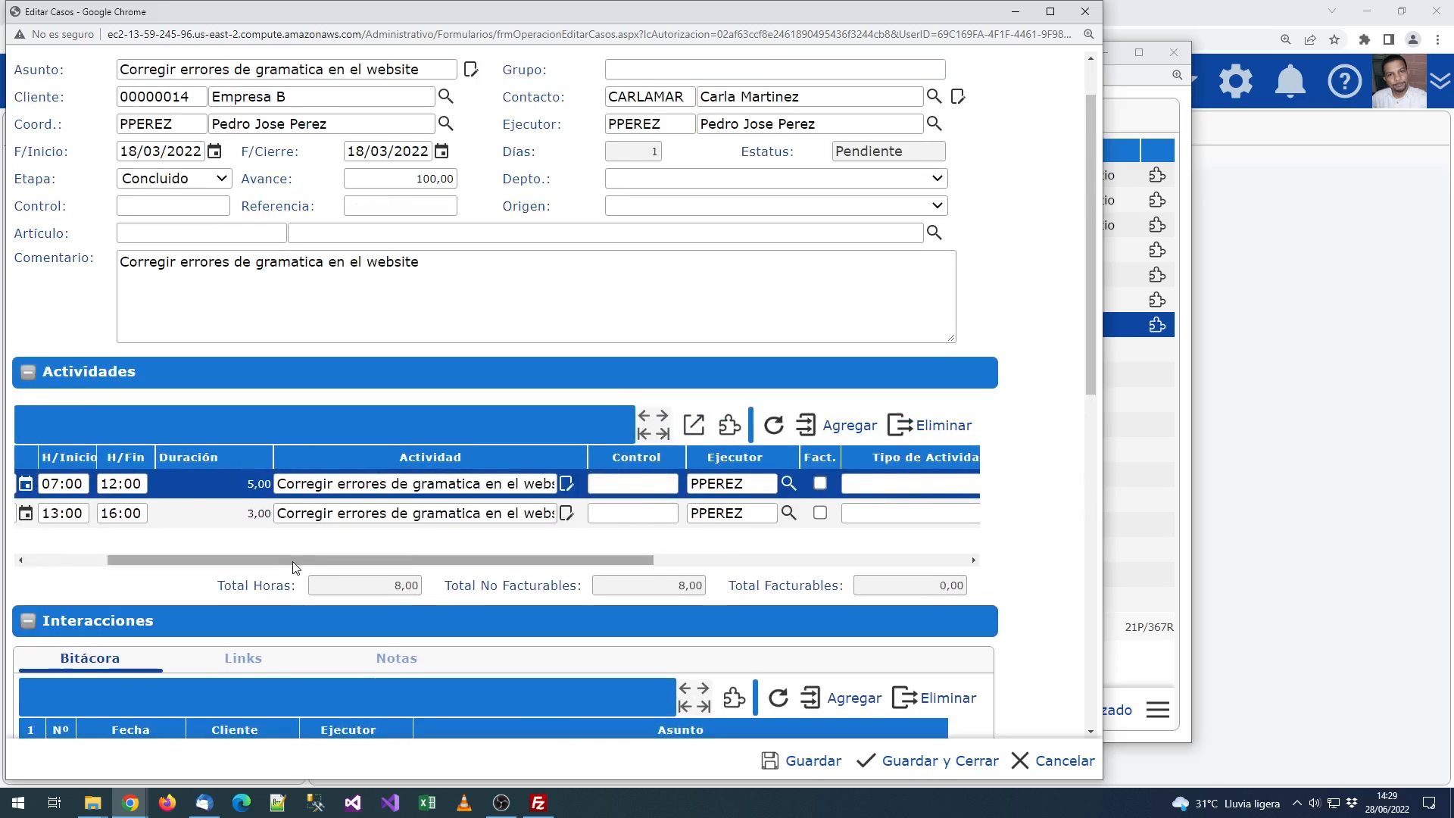
# Step: Set the case stage to En Progreso with progress 85
pyautogui.scroll(1, 295, 568)
pyautogui.click(168, 250)
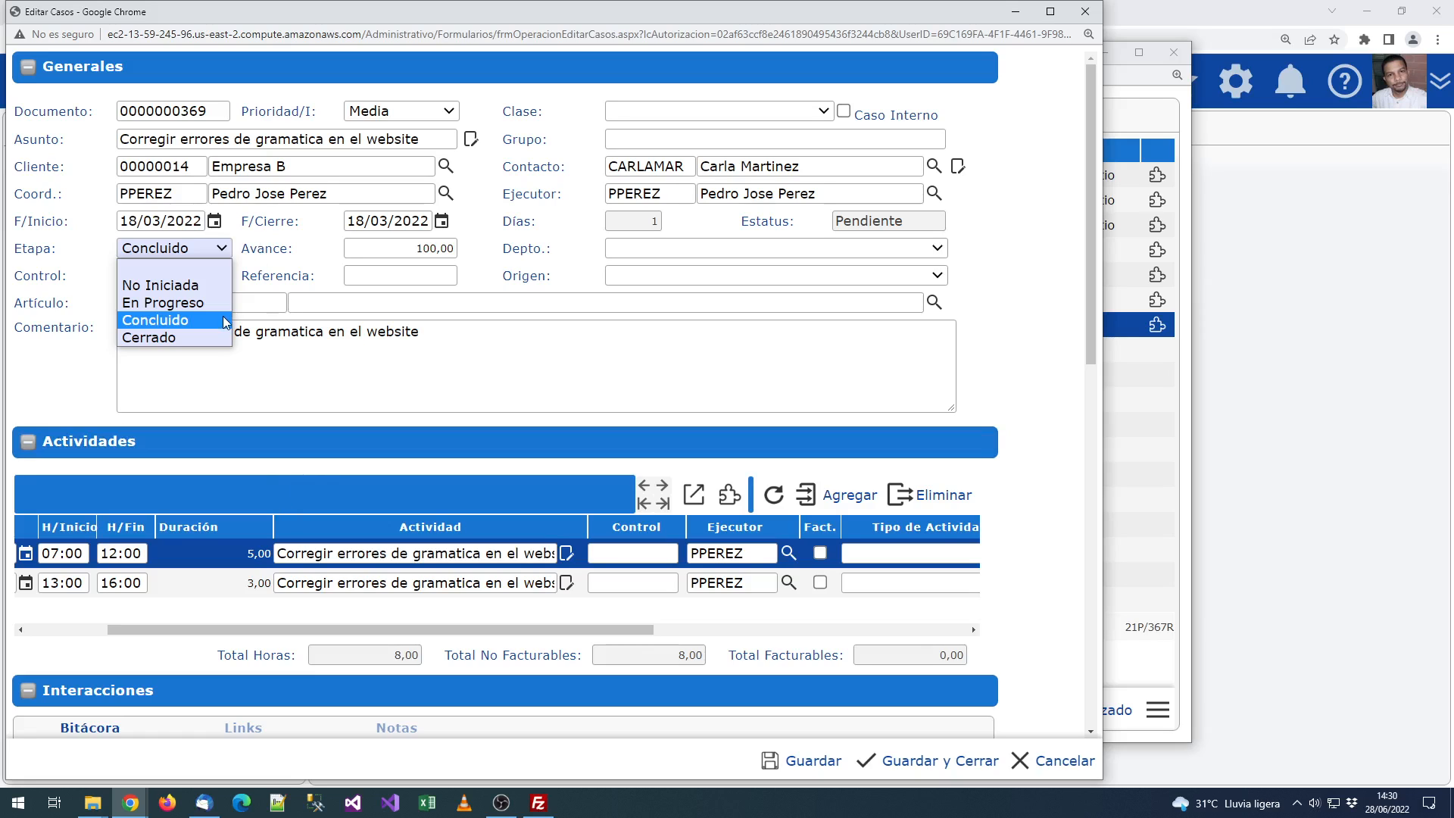
pyautogui.click(174, 305)
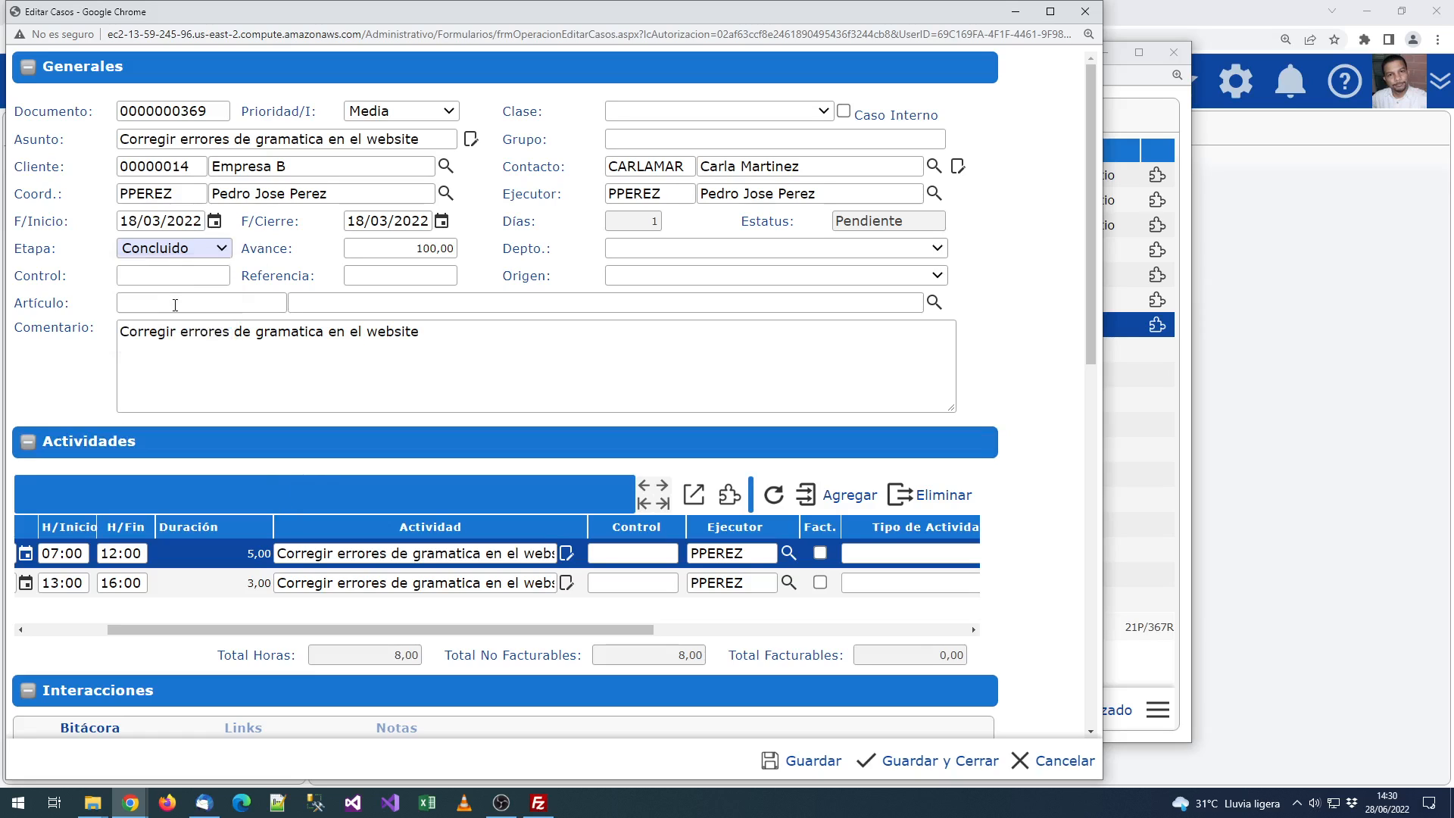
pyautogui.click(366, 247)
pyautogui.write('80')
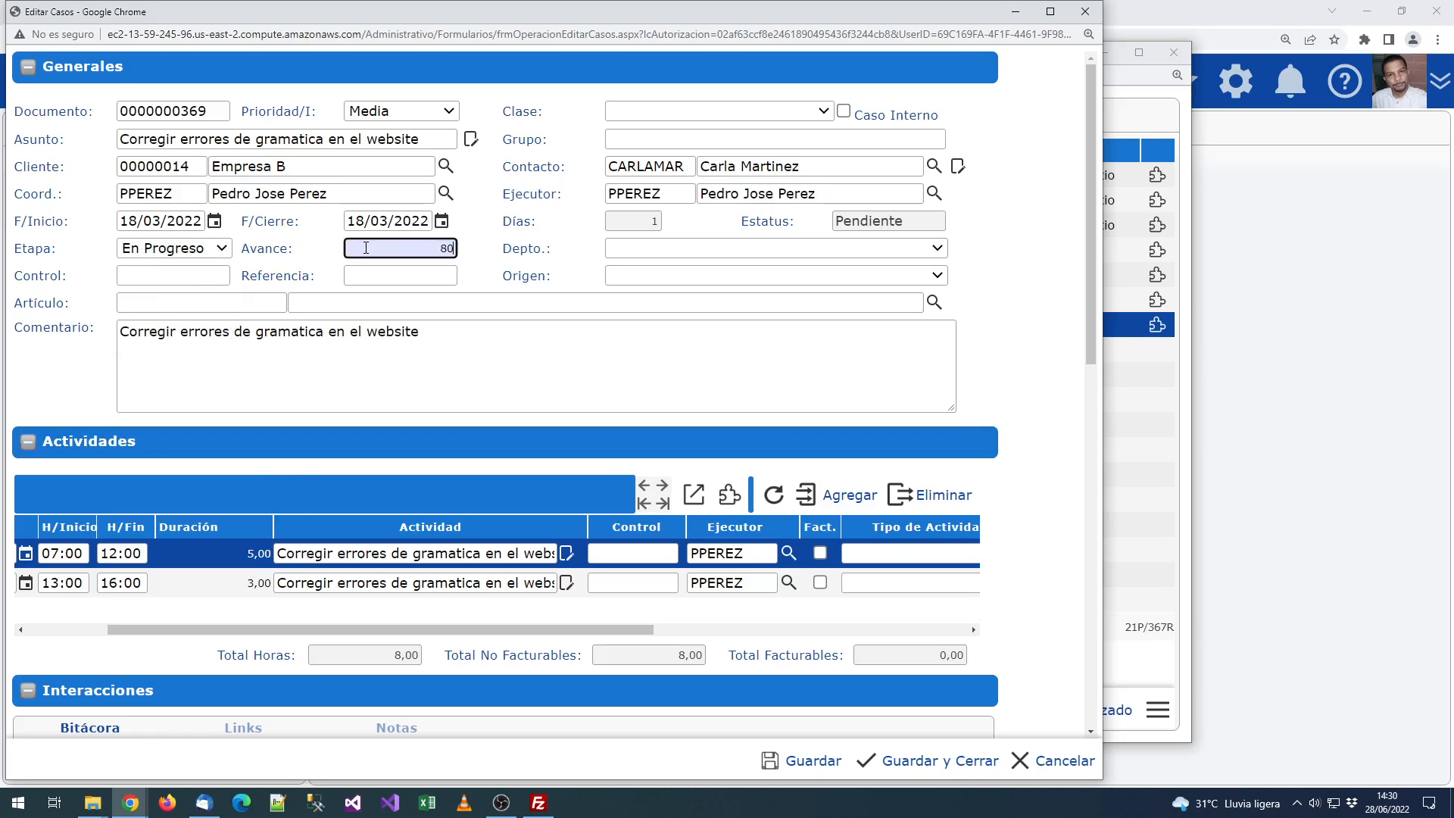
pyautogui.press('BackSpace')
pyautogui.press('Tab')
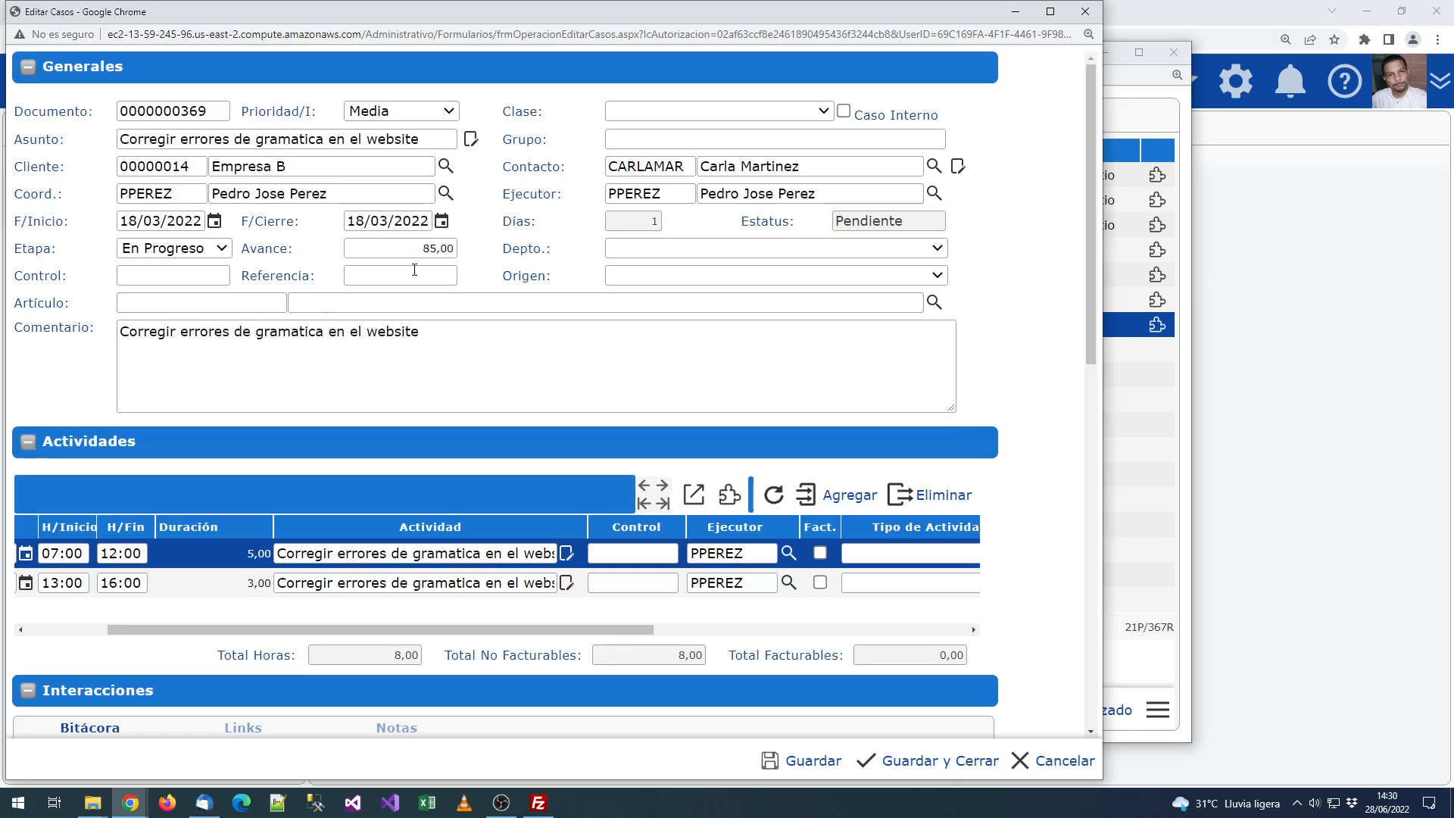
pyautogui.click(497, 395)
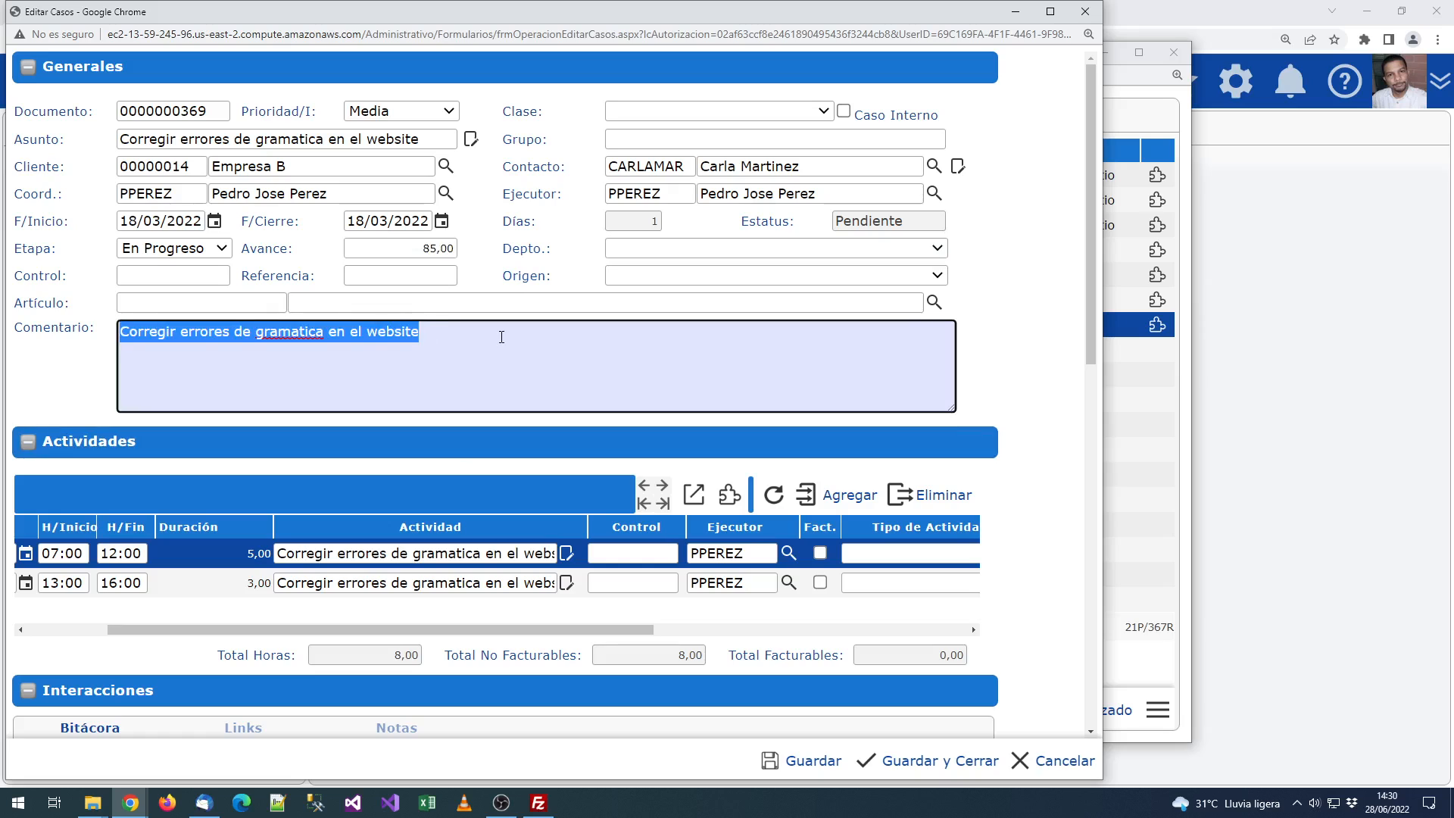
pyautogui.click(388, 487)
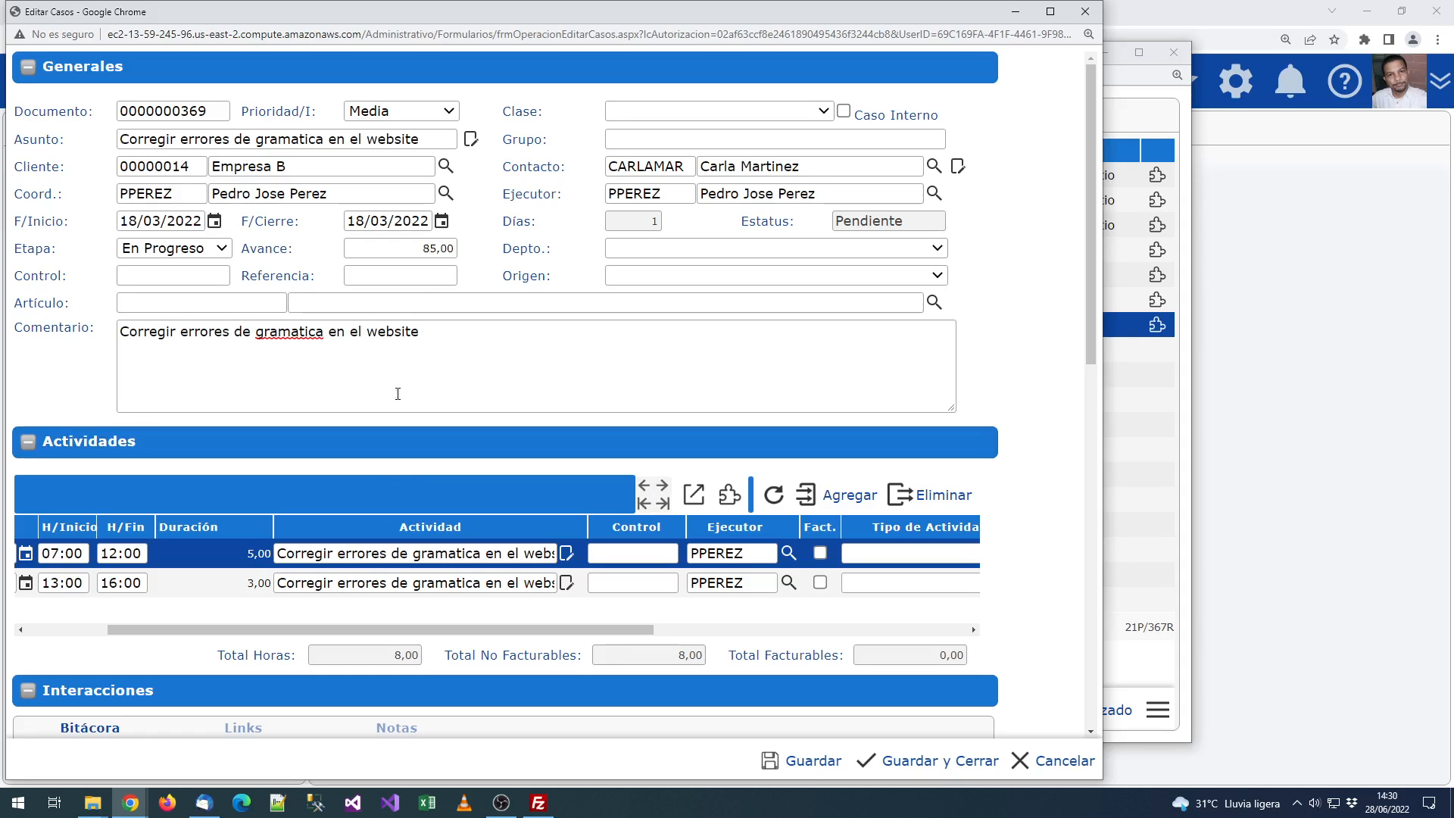
# Step: Change the stage to Cerrado and the progress to 100
pyautogui.click(188, 253)
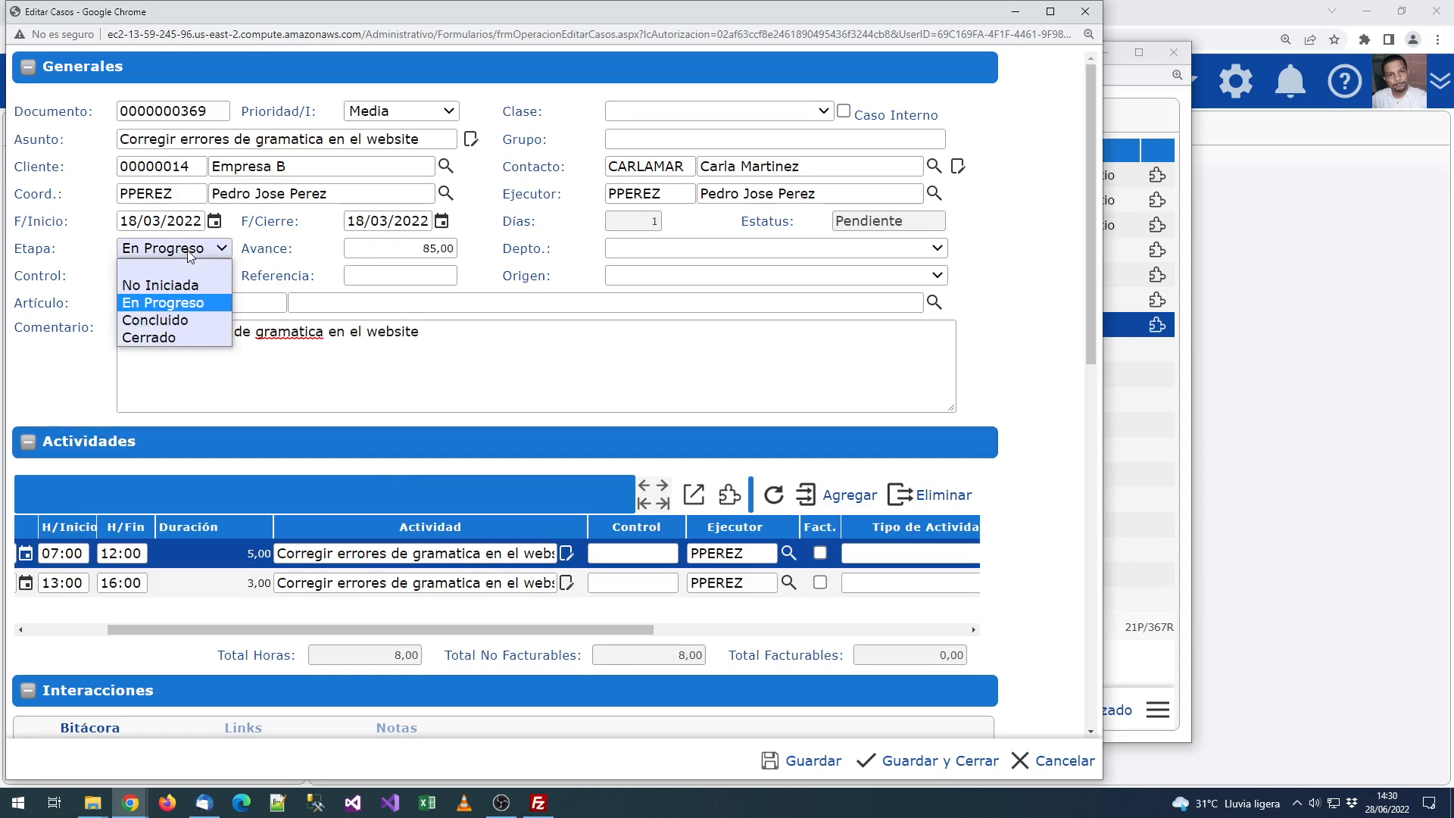
pyautogui.press('Down')
pyautogui.press('Down')
pyautogui.press('Return')
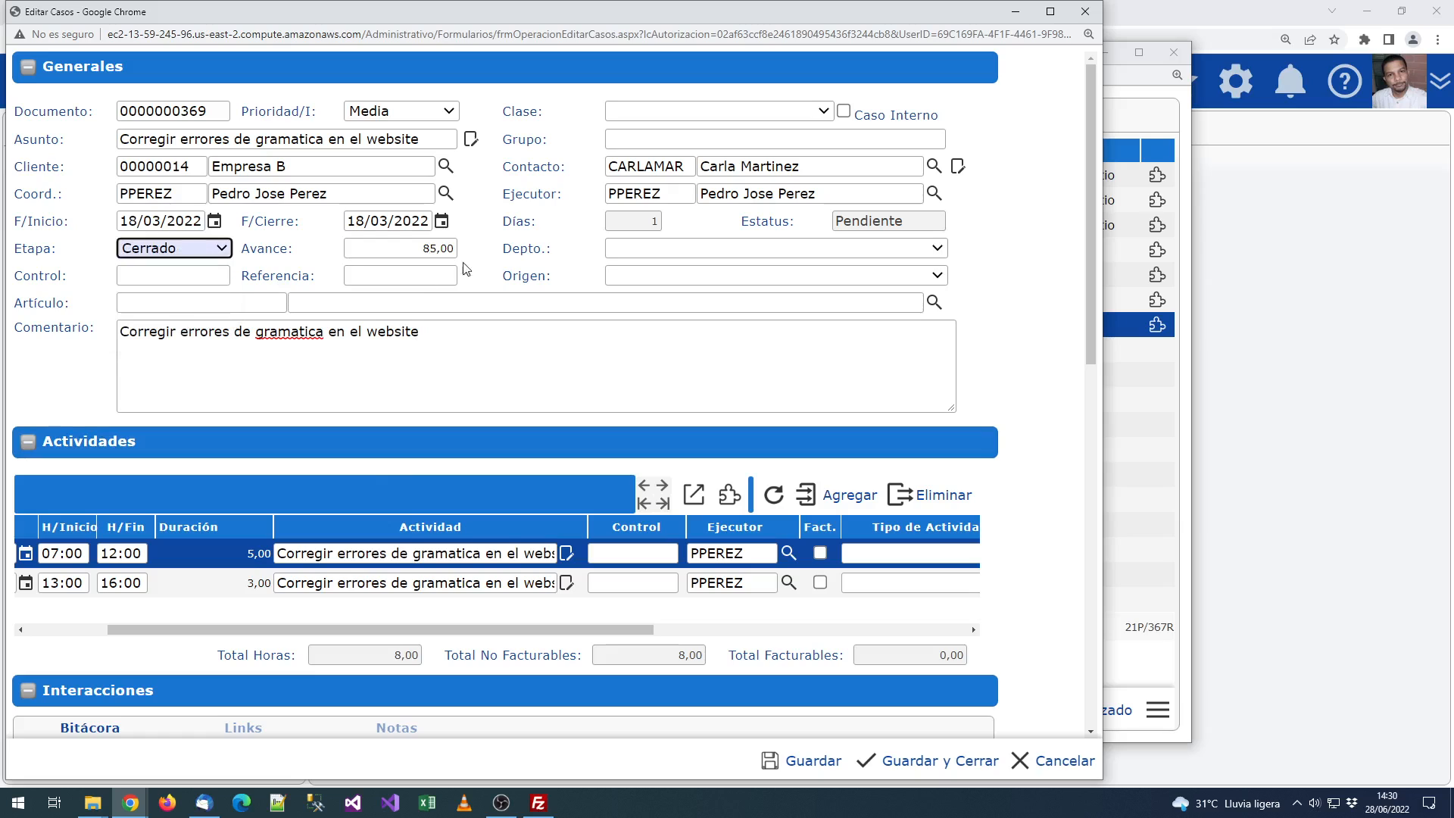
pyautogui.press('Tab')
pyautogui.write('100')
pyautogui.click(526, 229)
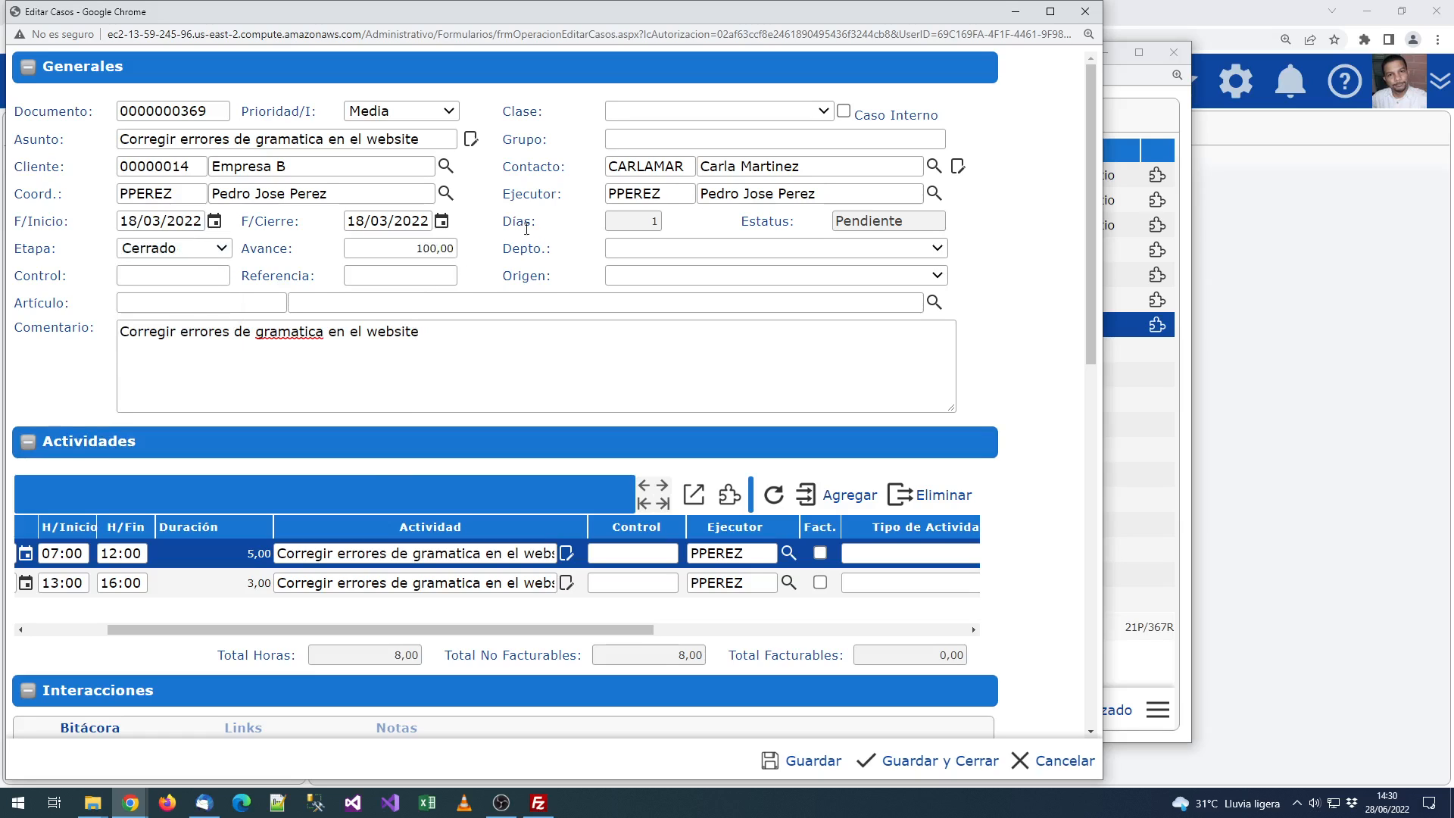
pyautogui.click(642, 256)
pyautogui.click(671, 284)
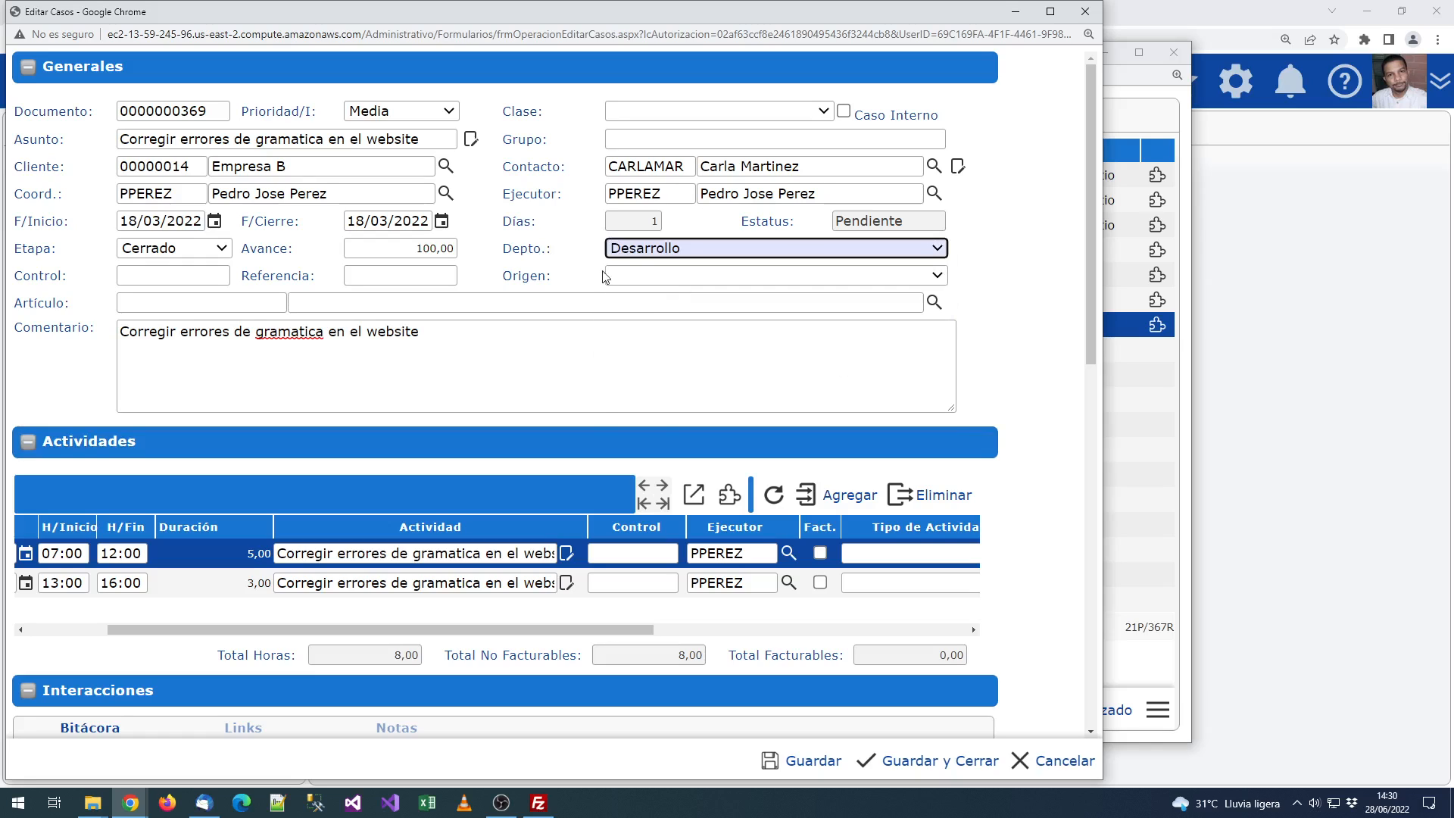
pyautogui.click(628, 274)
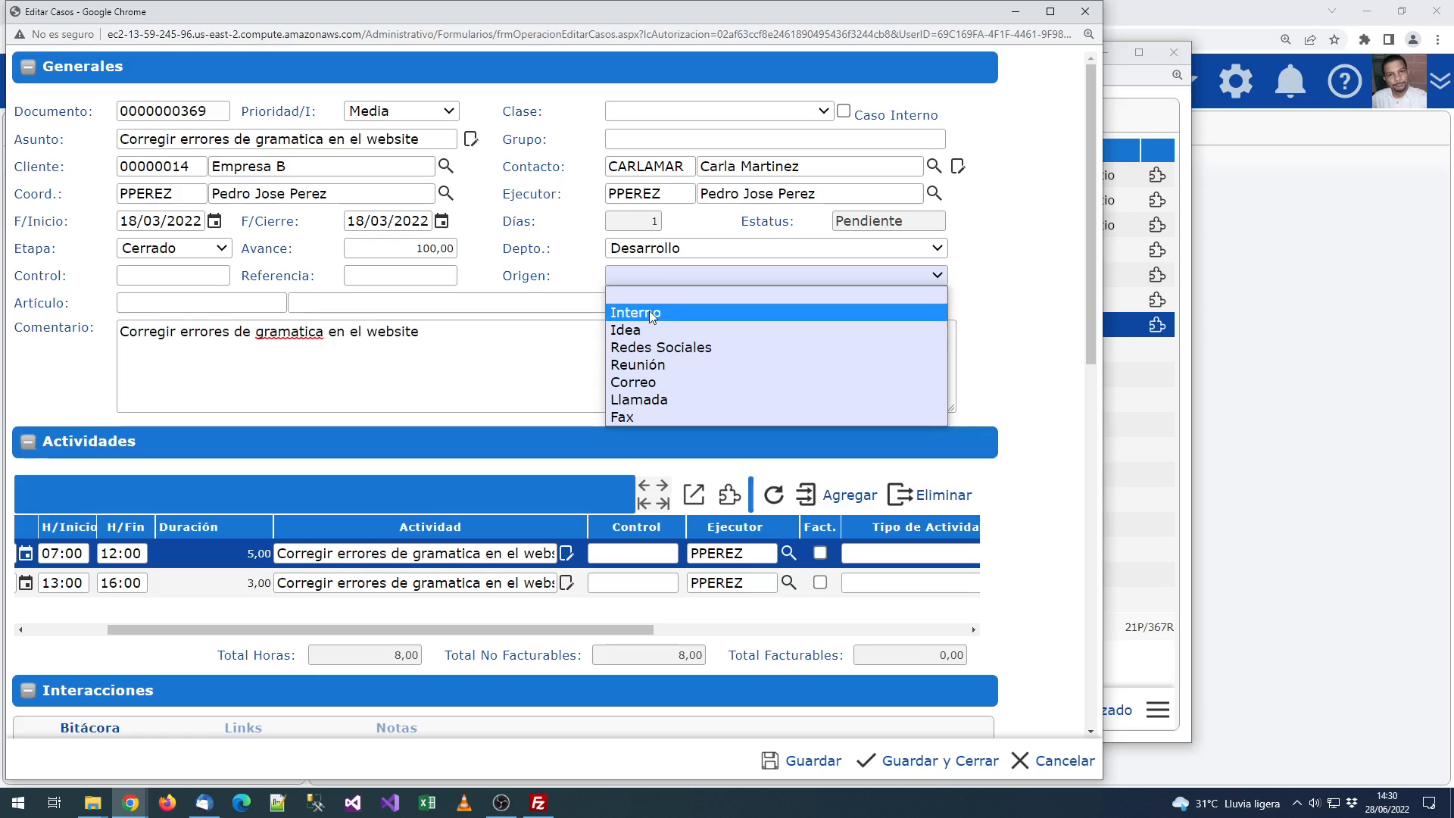
pyautogui.click(681, 382)
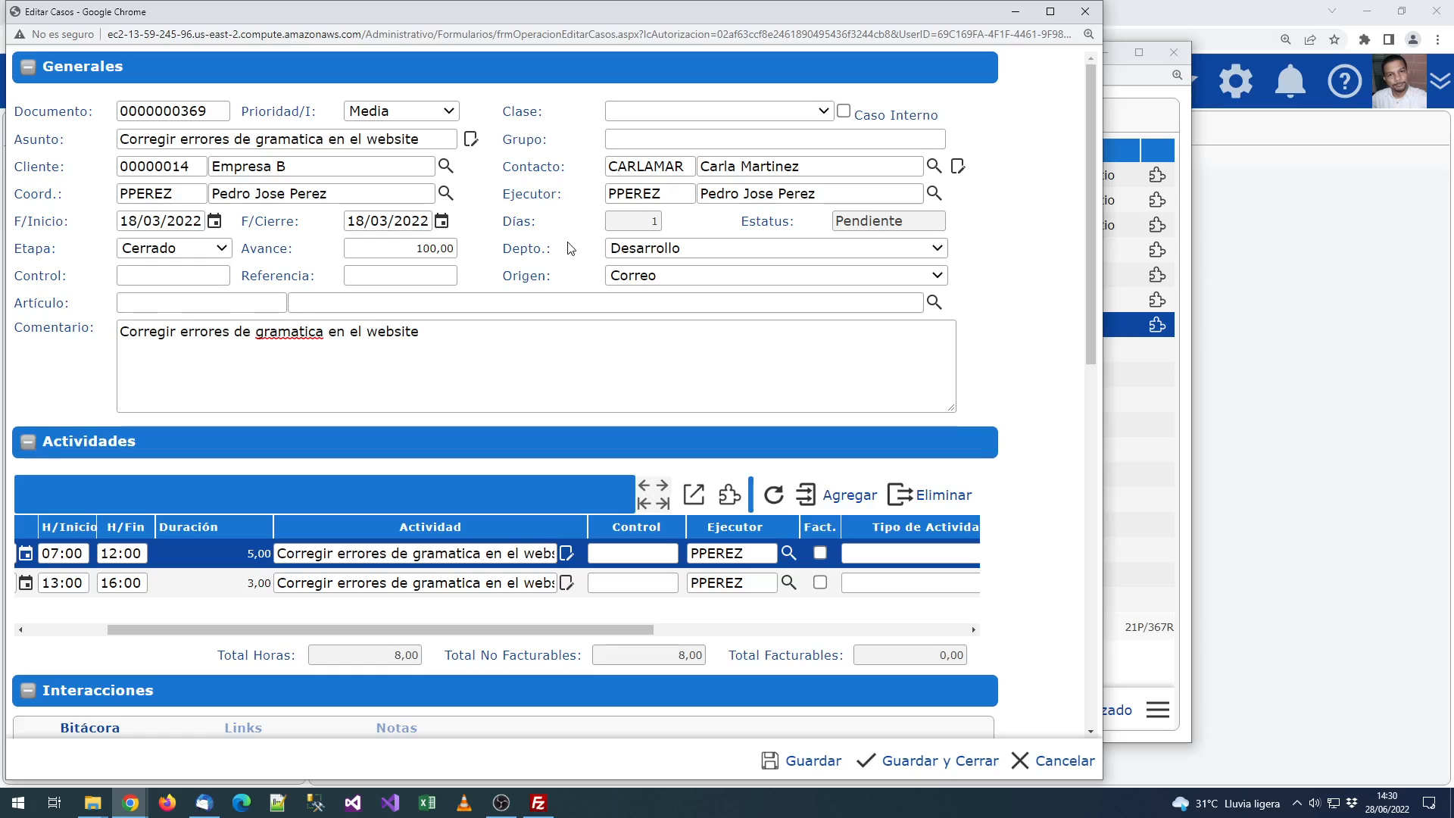
pyautogui.click(631, 112)
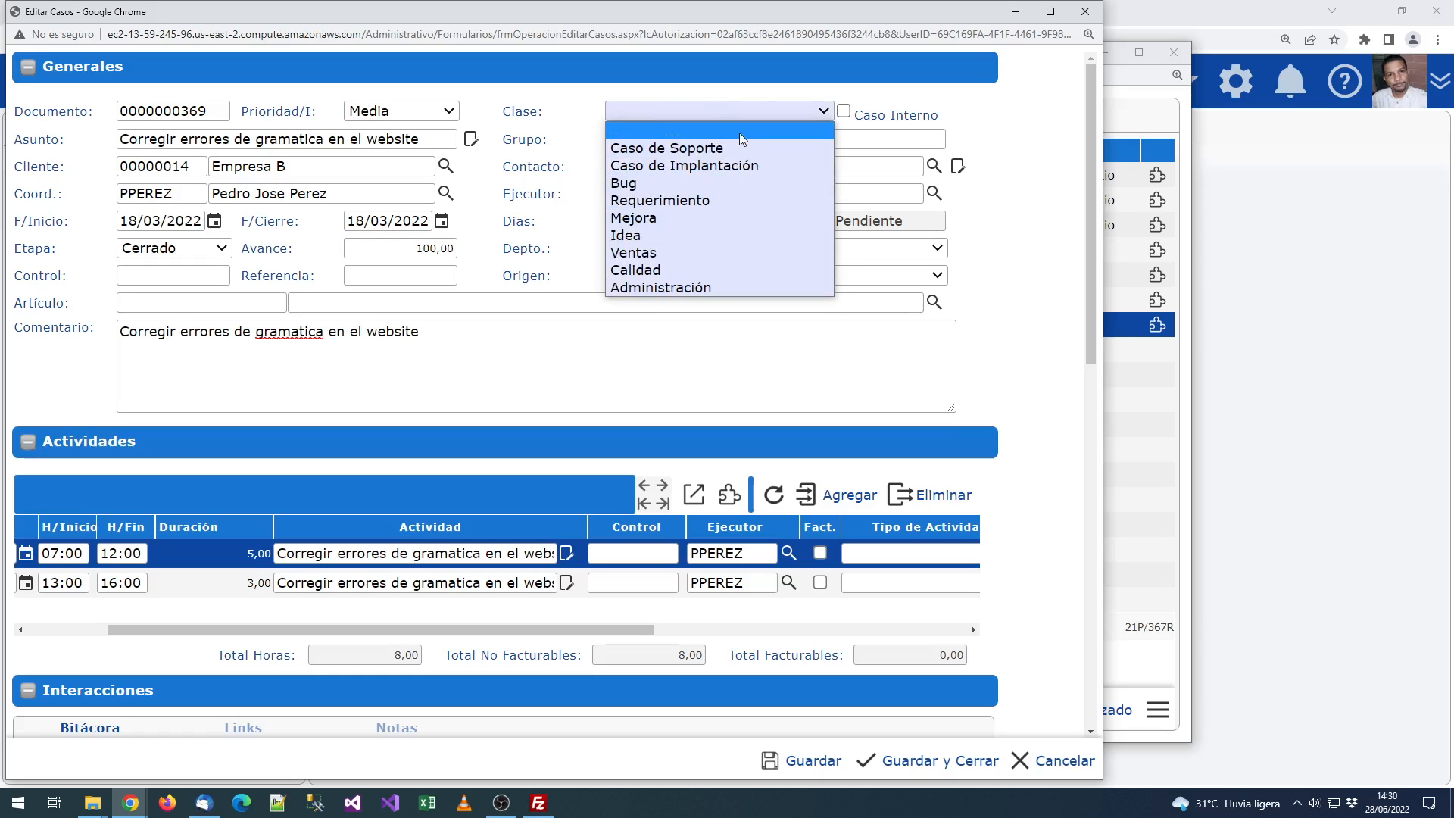
pyautogui.click(733, 201)
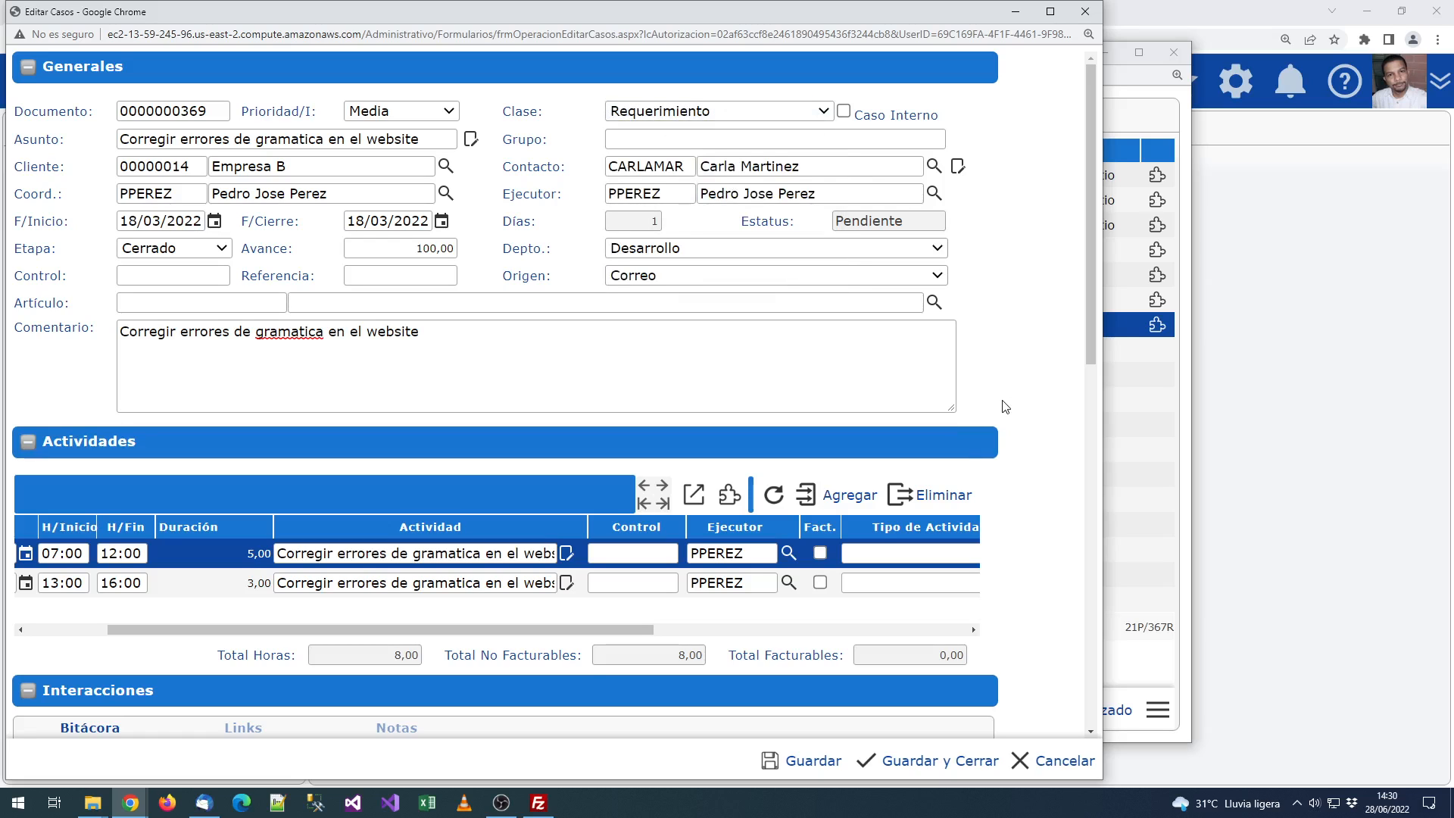
pyautogui.scroll(-1, 1004, 407)
pyautogui.scroll(1, 992, 388)
# Step: Scroll the Actividades grid and search the activity's Artículo for 'web'
pyautogui.click(278, 296)
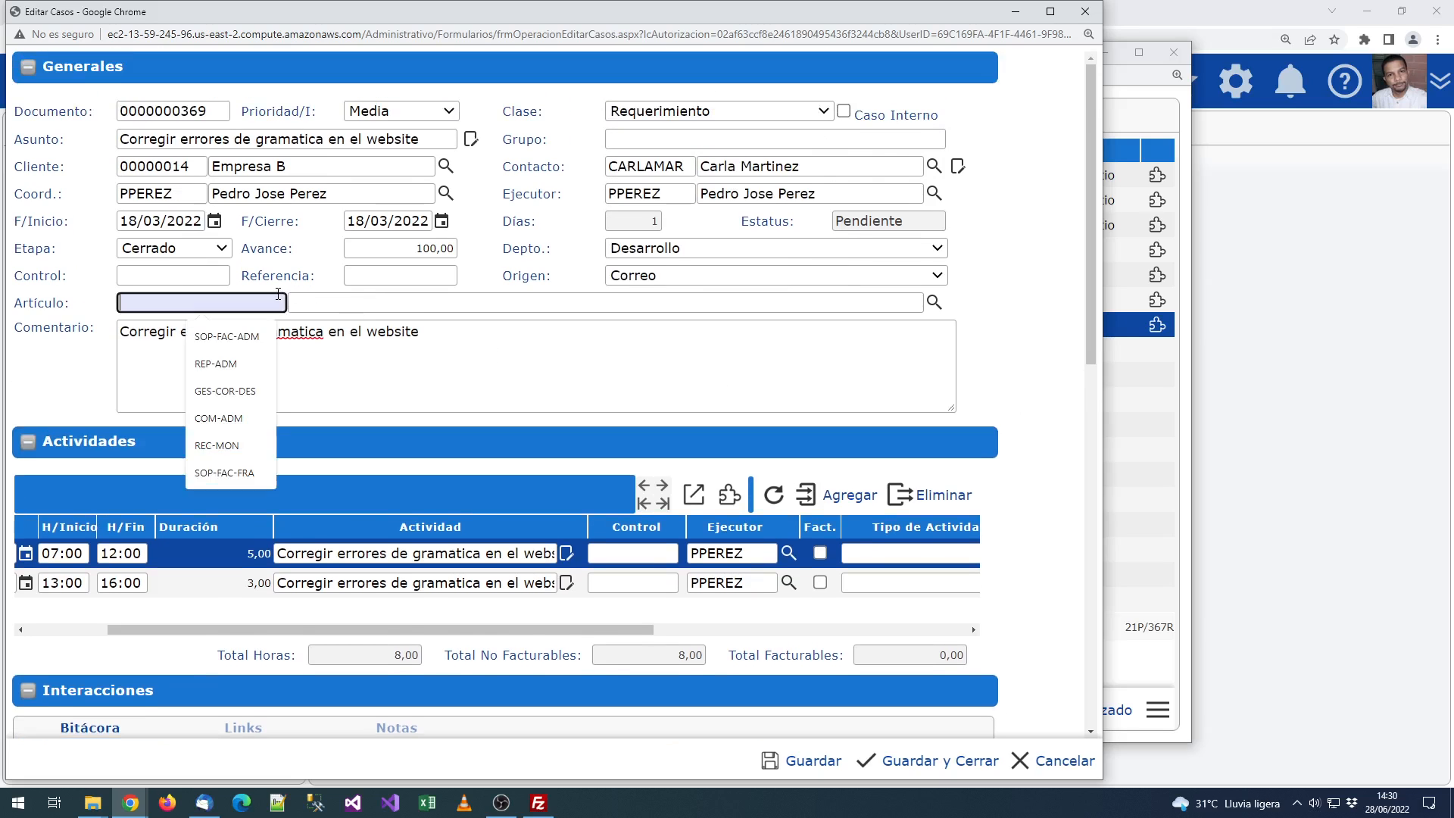
pyautogui.click(304, 274)
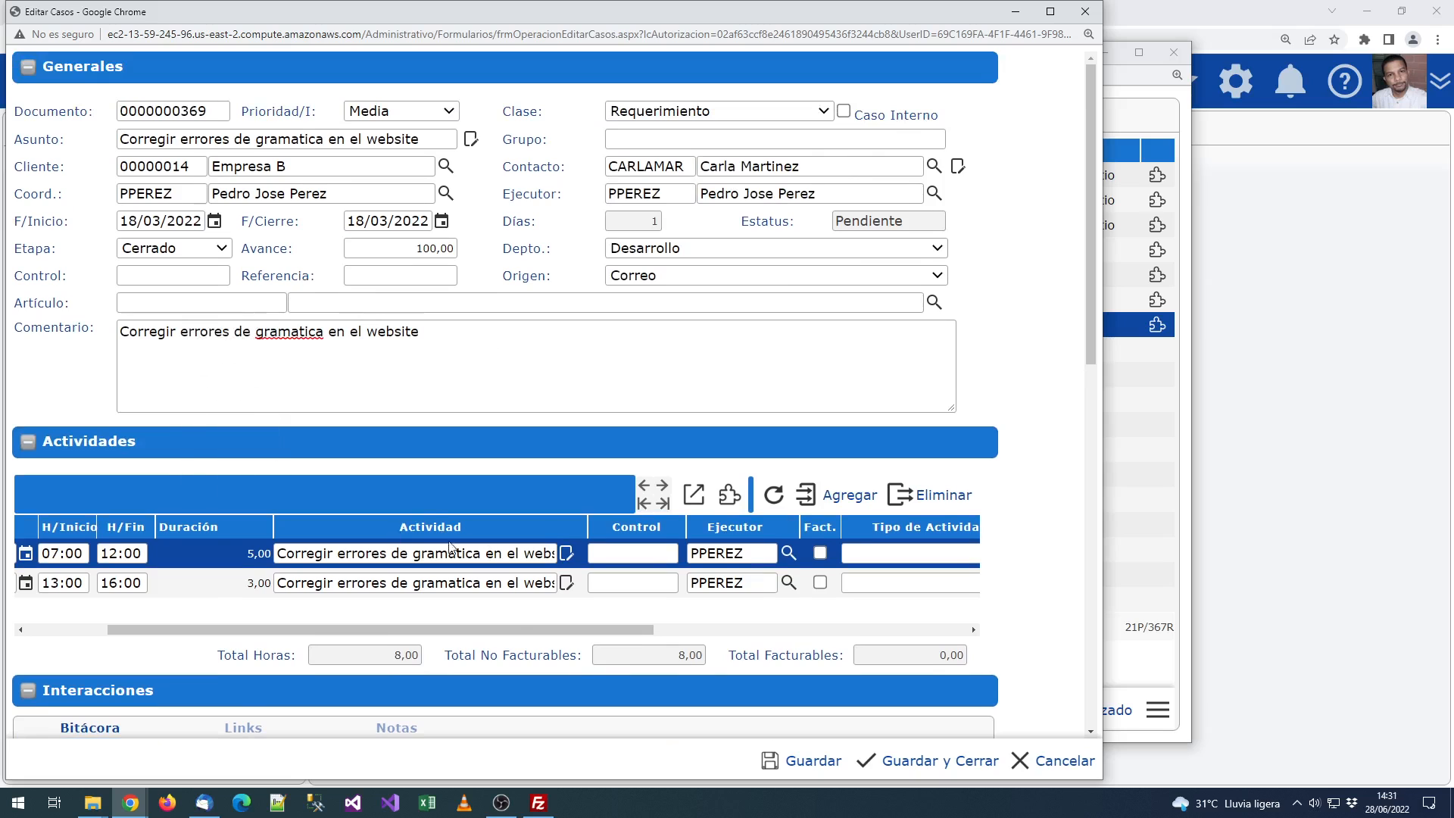
pyautogui.moveTo(544, 630); pyautogui.dragTo(832, 630)
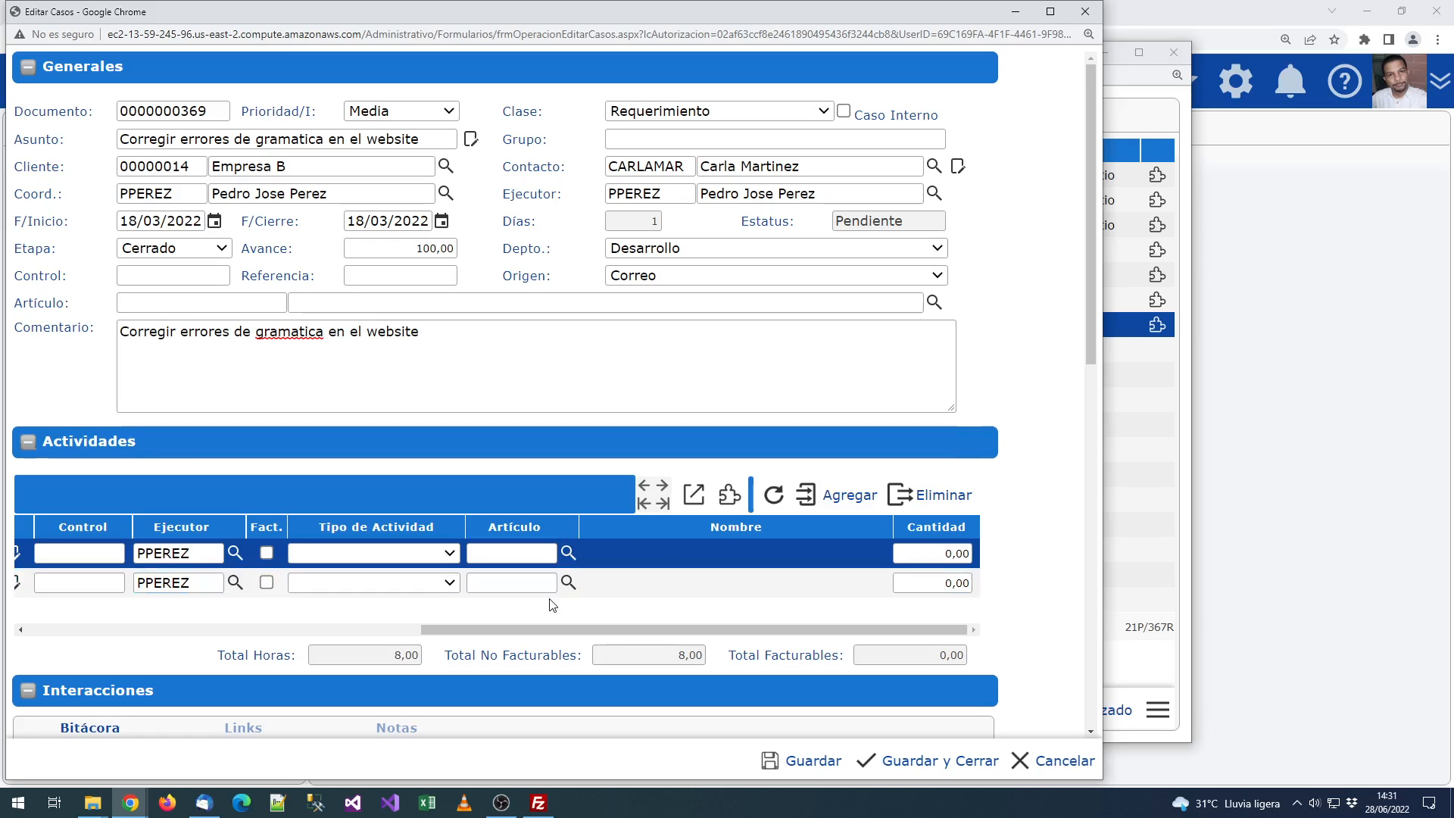
pyautogui.click(570, 551)
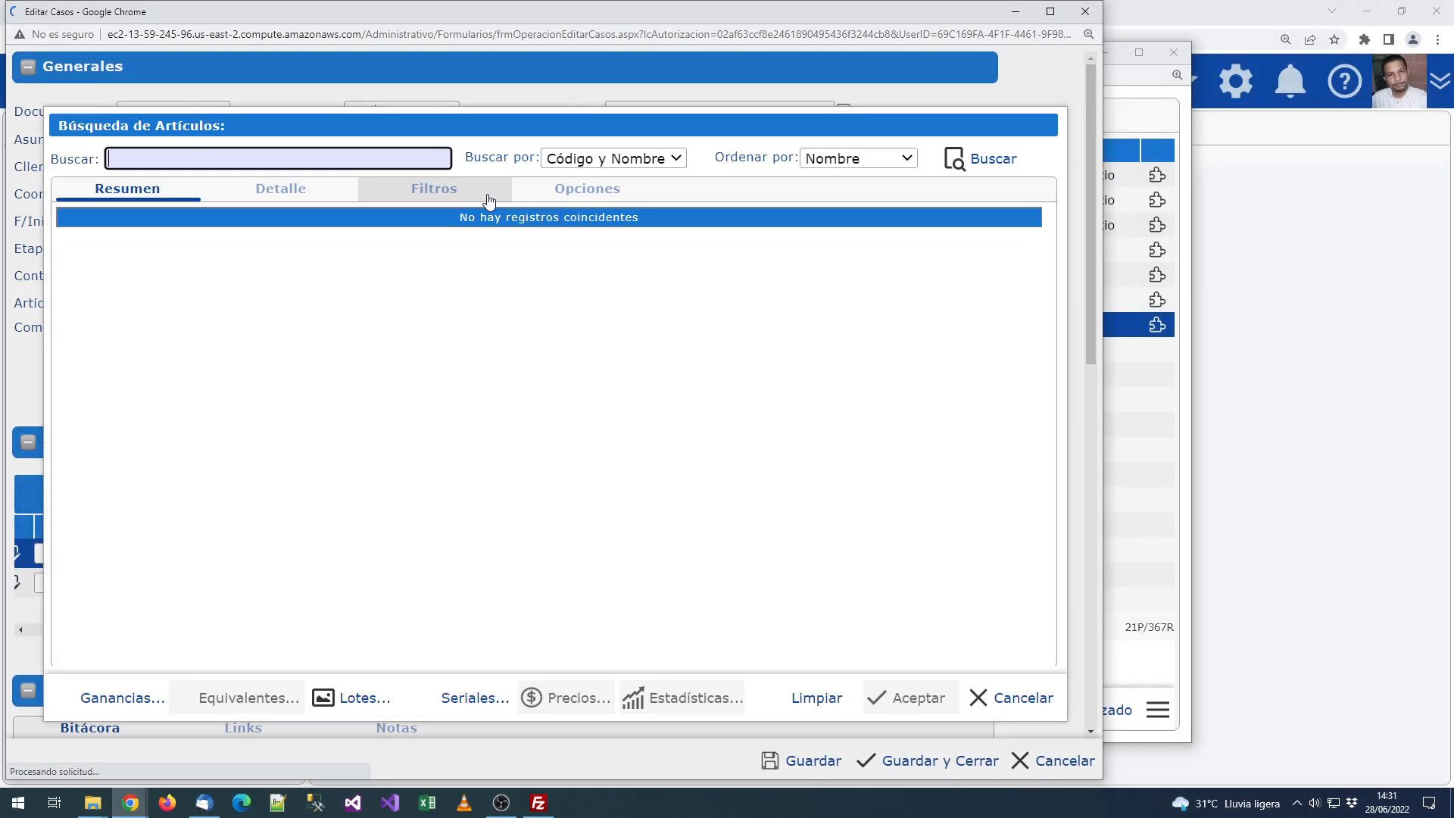
pyautogui.write('web')
pyautogui.press('Return')
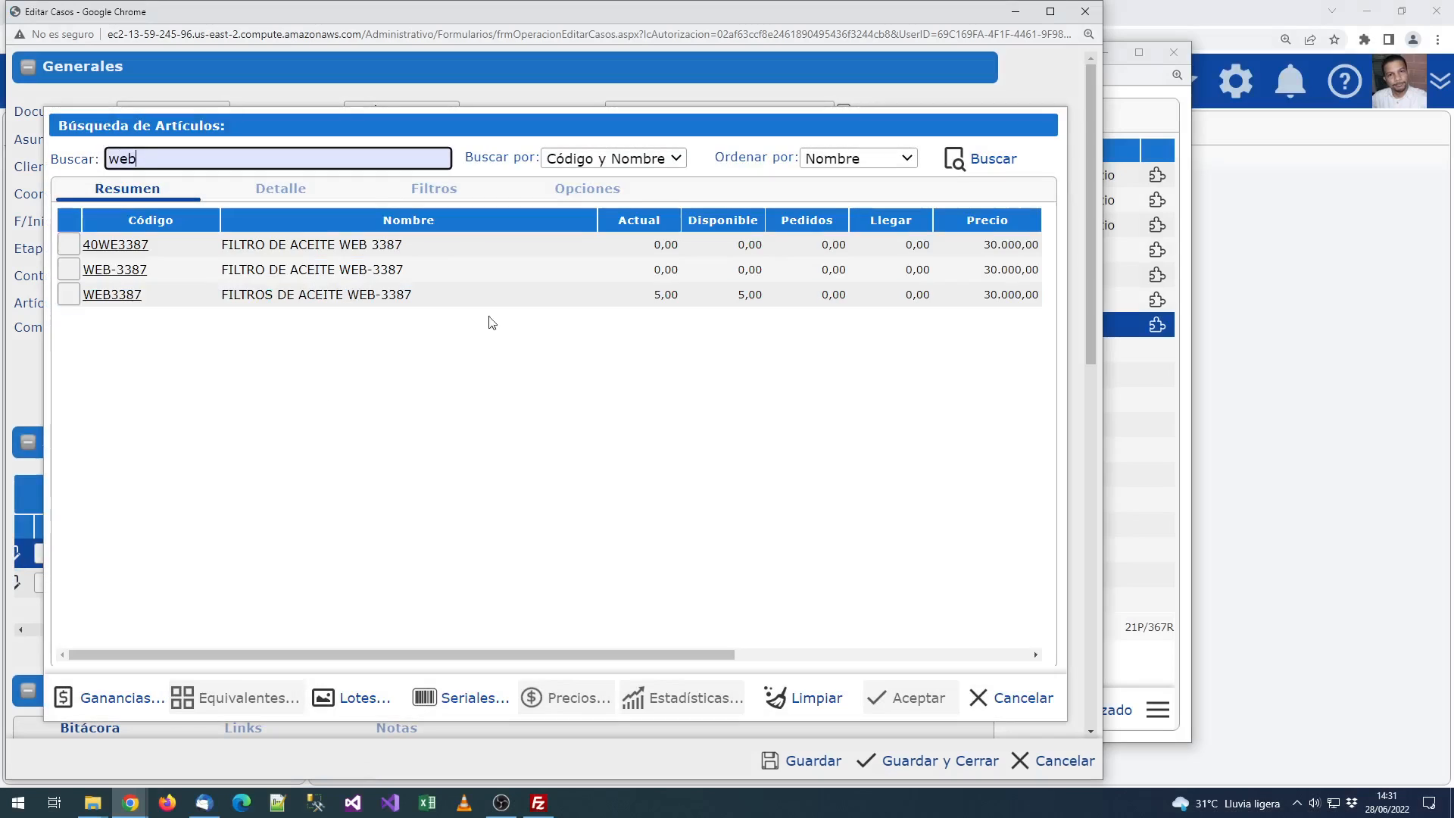
# Step: Search 'servic' and assign T.SERVICIO (SERVICIO TECNOLOGICO) to the activity rows
pyautogui.doubleClick(193, 150)
pyautogui.click(205, 160)
pyautogui.hotkey('ctrl', 'a')
pyautogui.press('BackSpace')
pyautogui.write('servic')
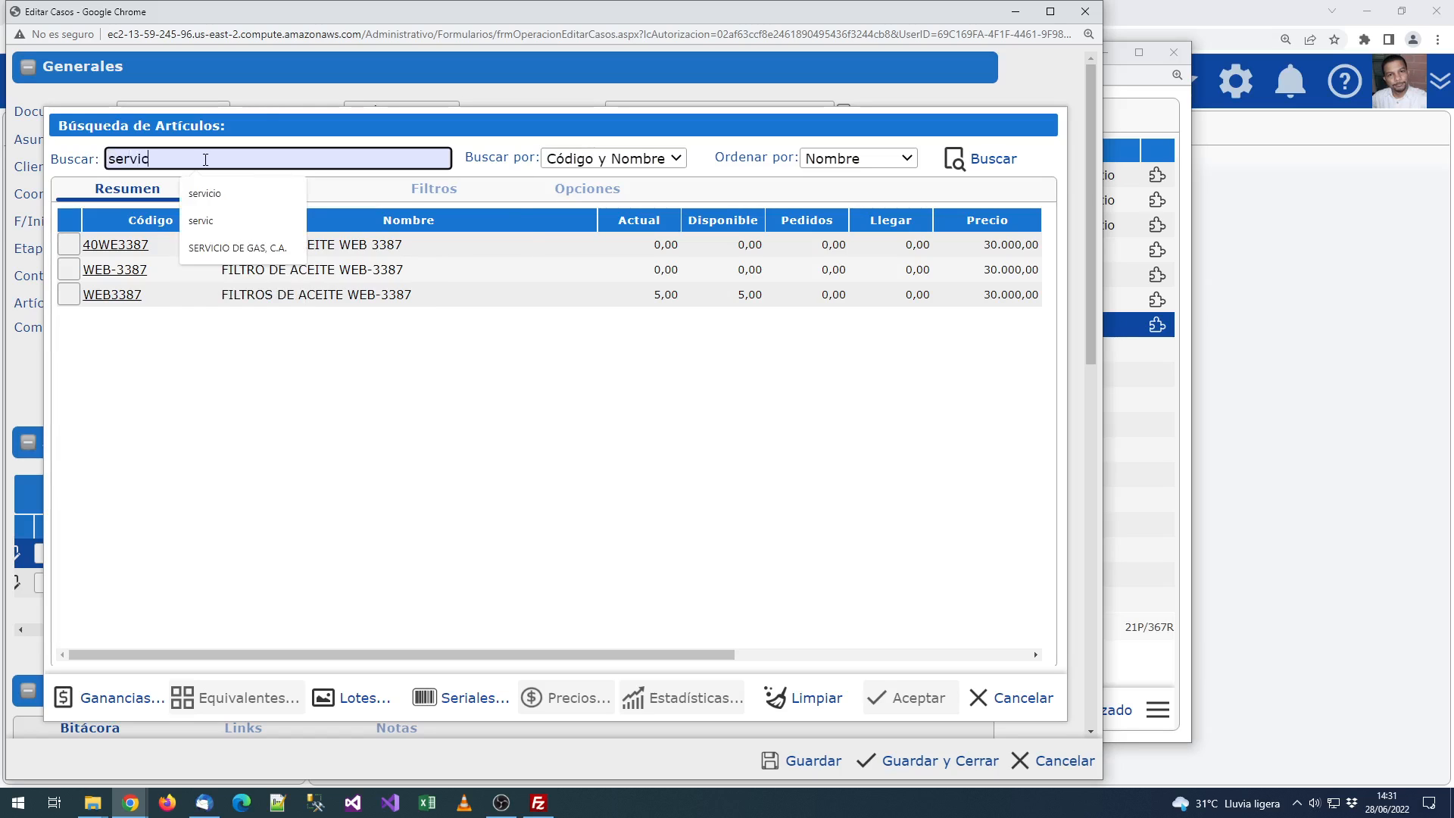
pyautogui.press('Return')
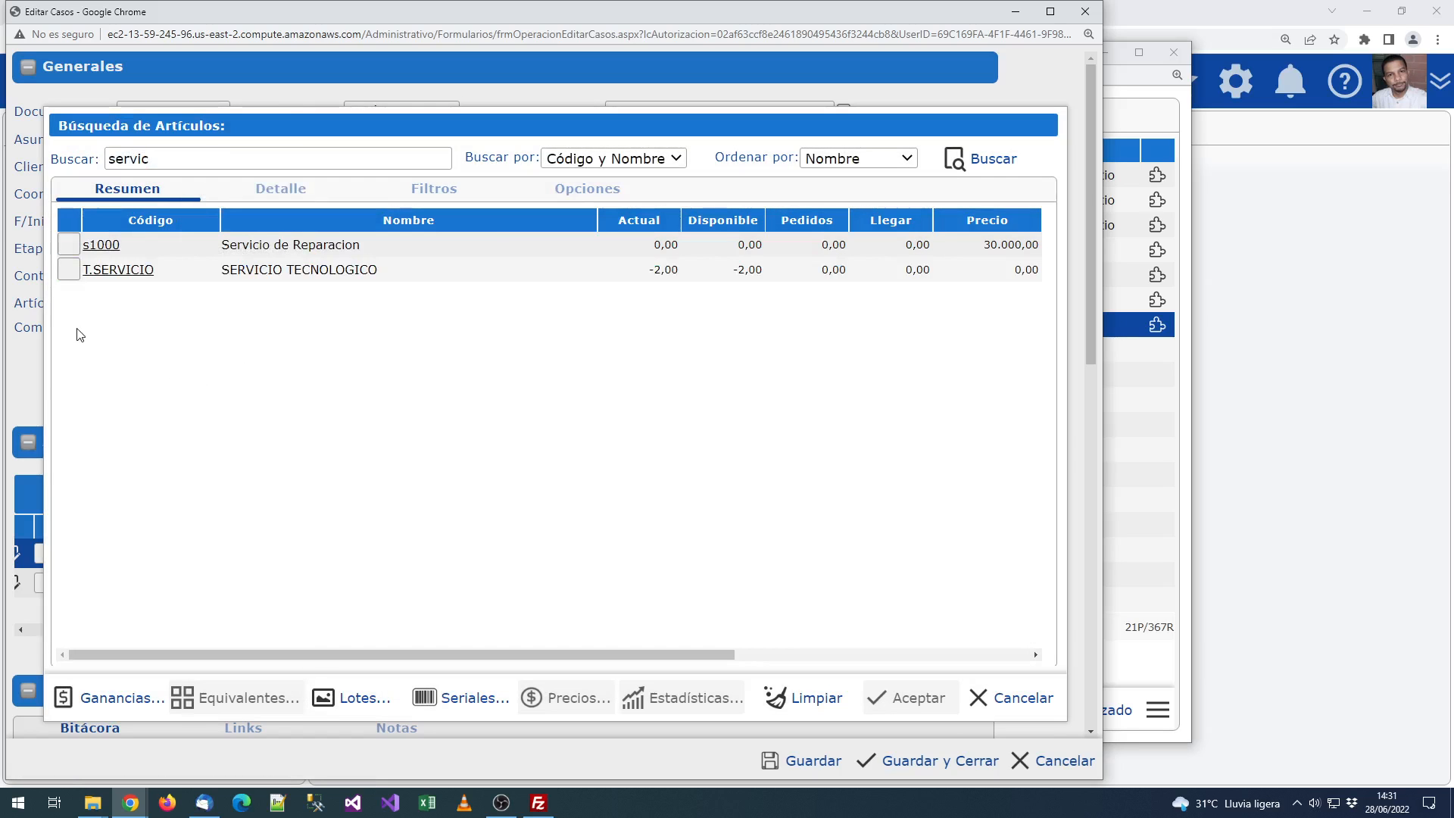
pyautogui.click(59, 270)
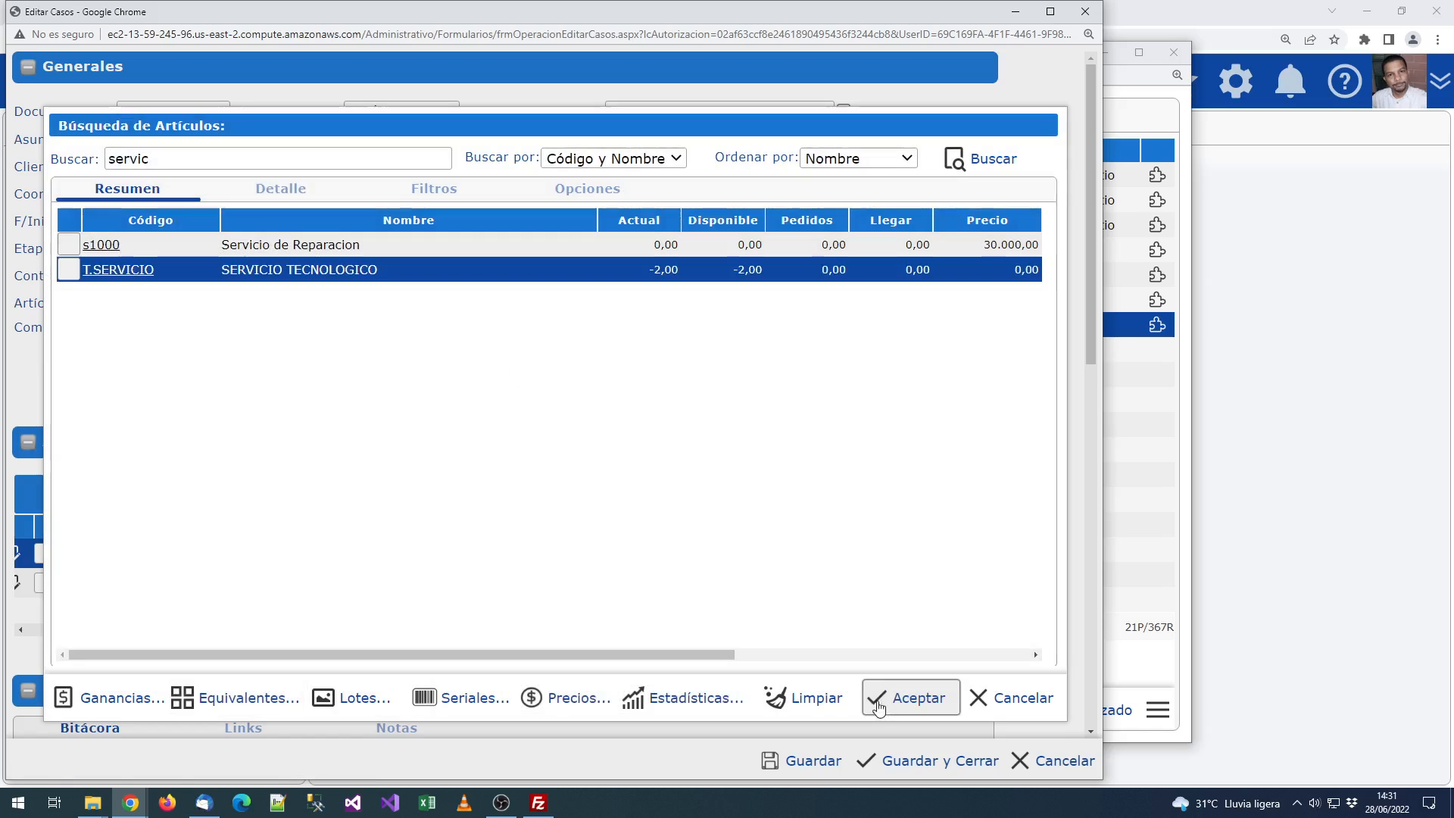
pyautogui.click(877, 700)
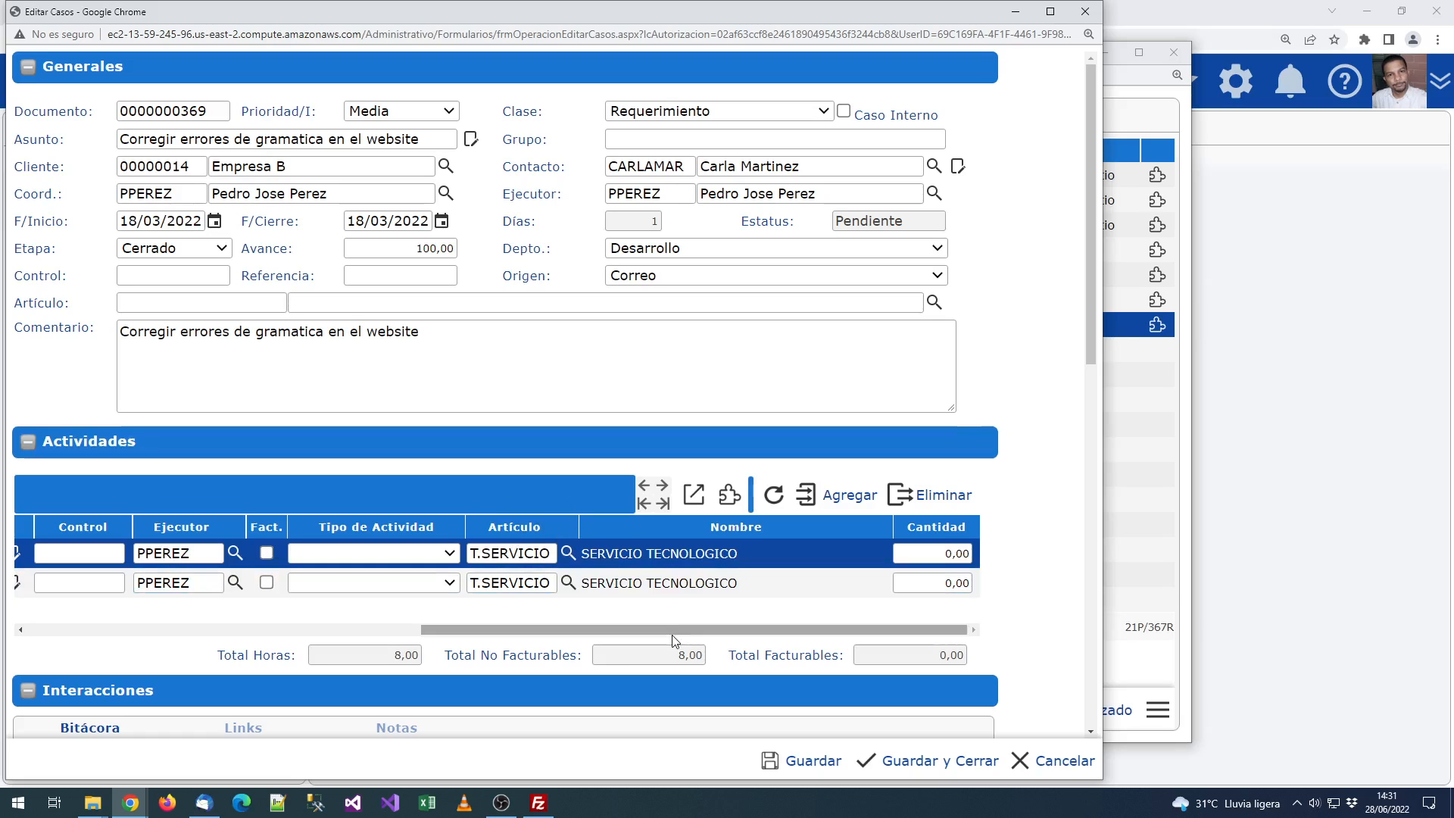
# Step: Set both activity quantities to 1,00
pyautogui.moveTo(454, 629); pyautogui.dragTo(12, 636)
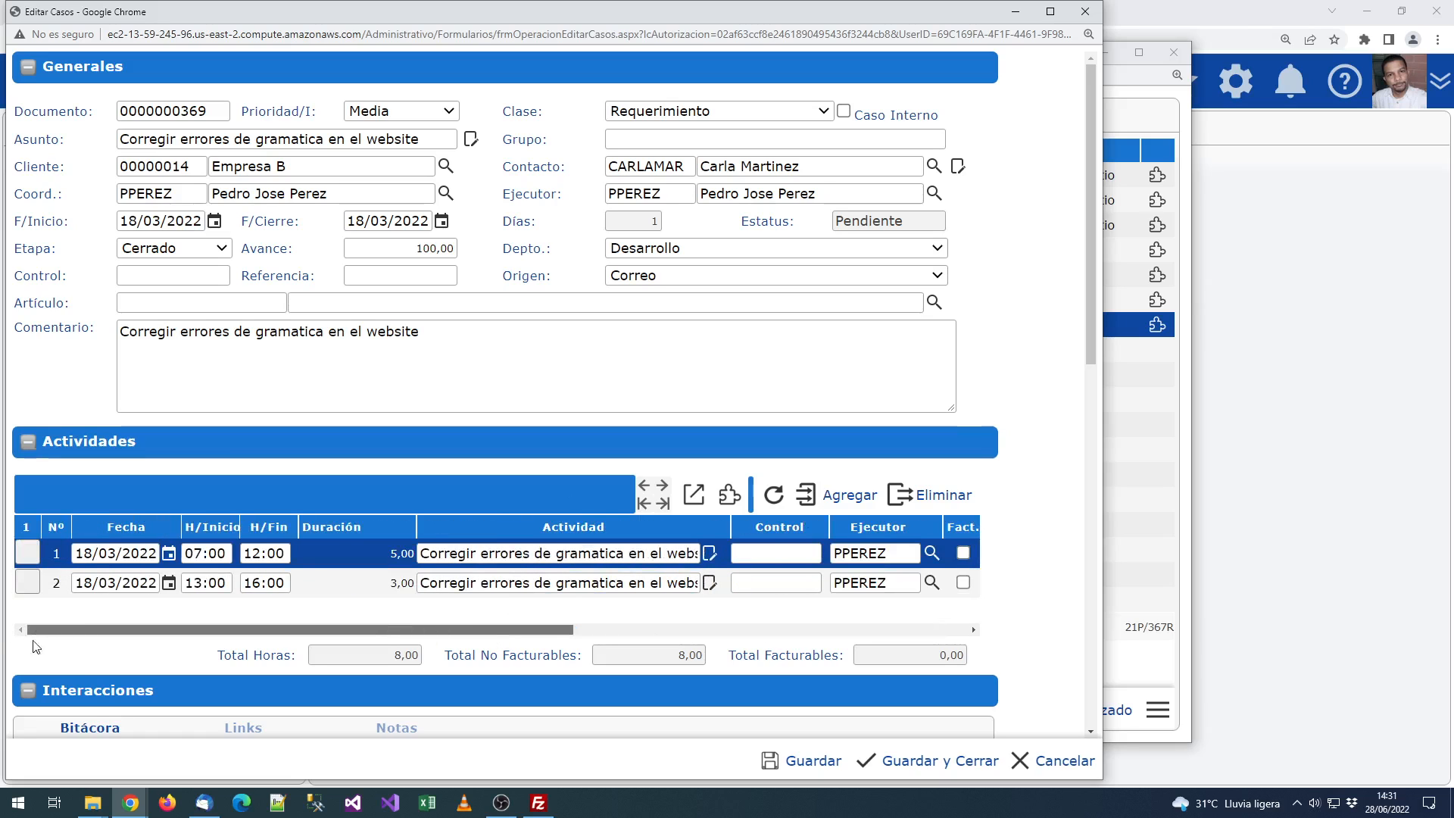
pyautogui.moveTo(113, 630); pyautogui.dragTo(607, 628)
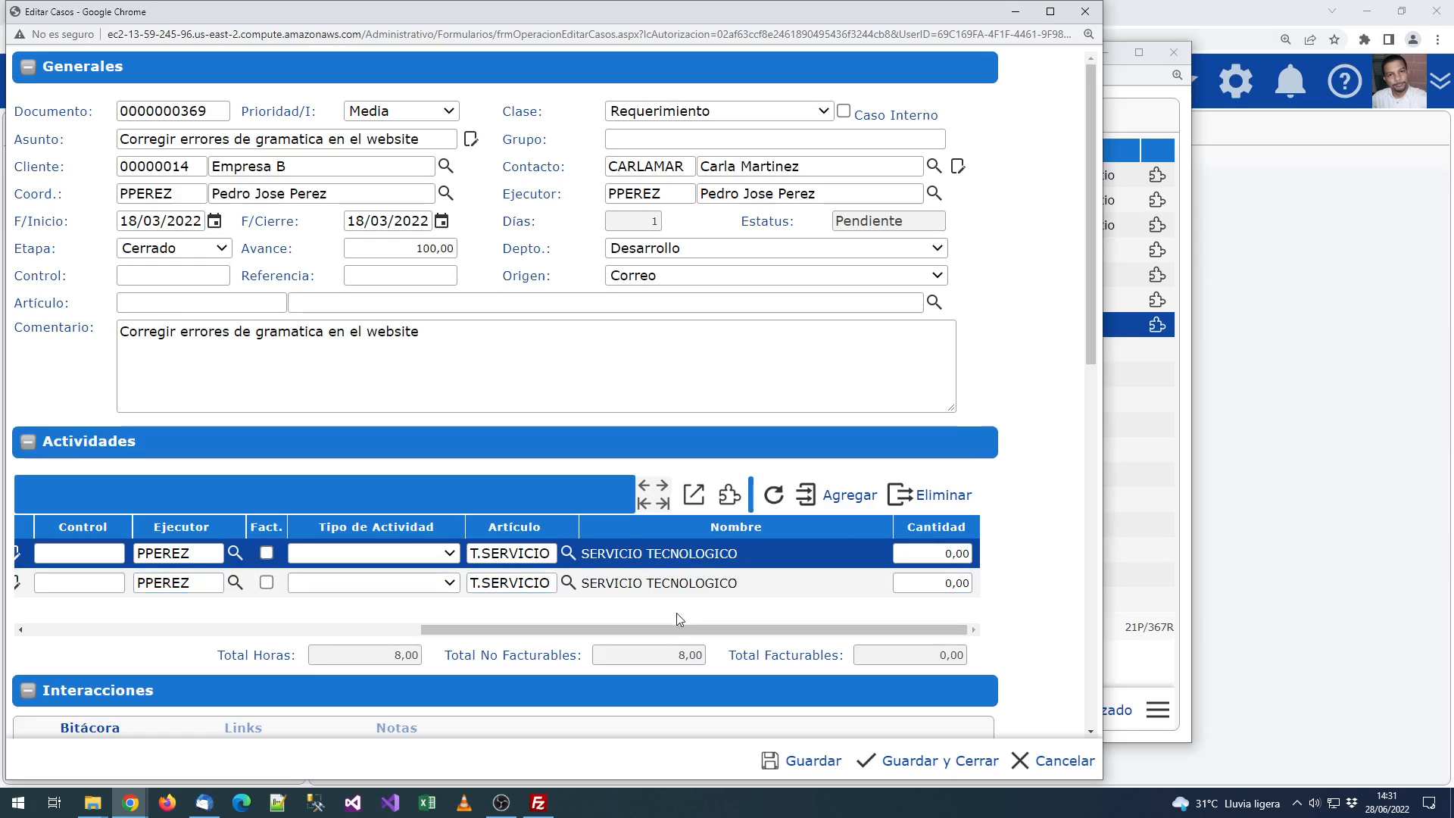
pyautogui.moveTo(670, 630); pyautogui.dragTo(202, 624)
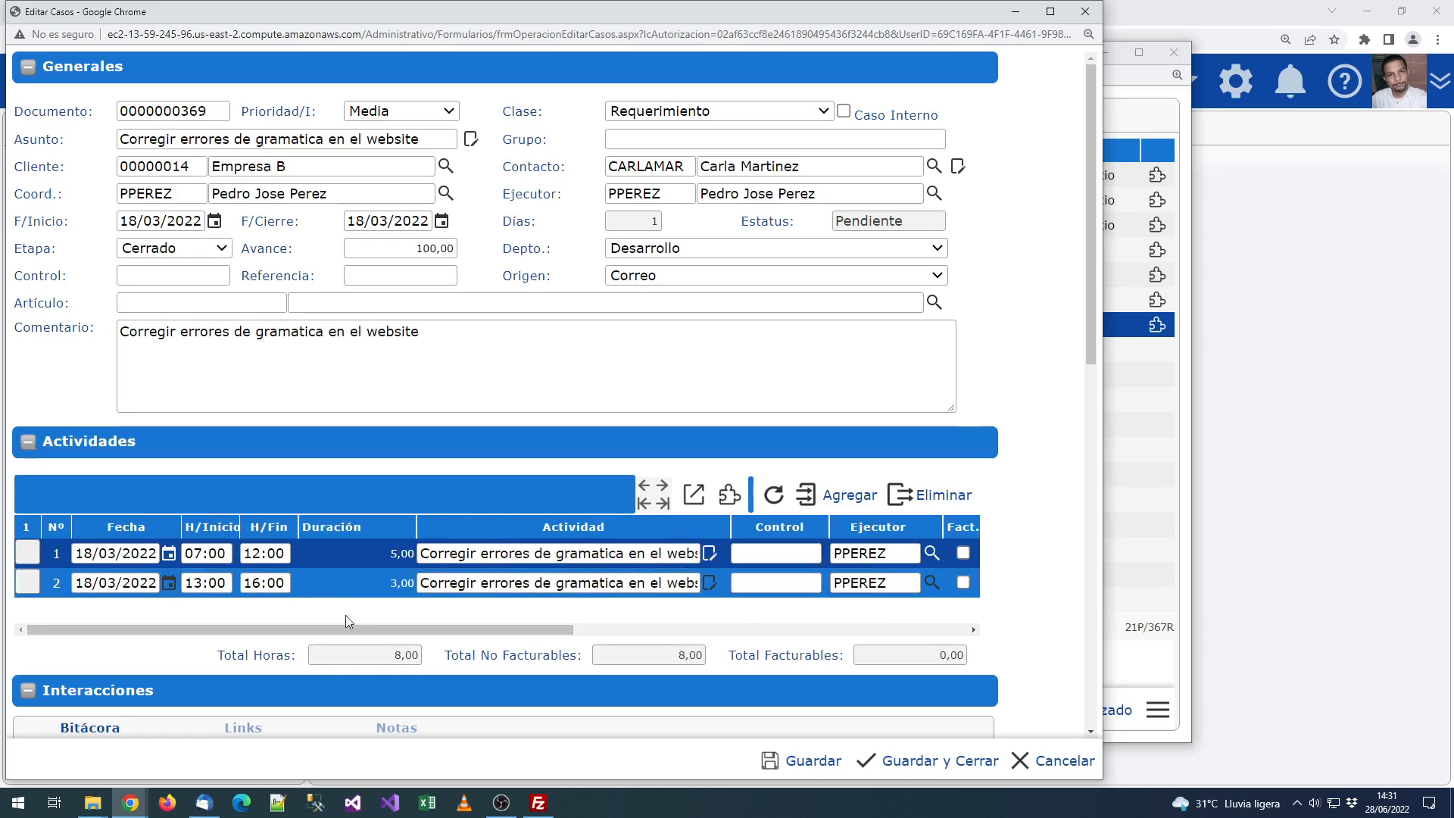
pyautogui.moveTo(388, 633); pyautogui.dragTo(876, 594)
pyautogui.click(925, 589)
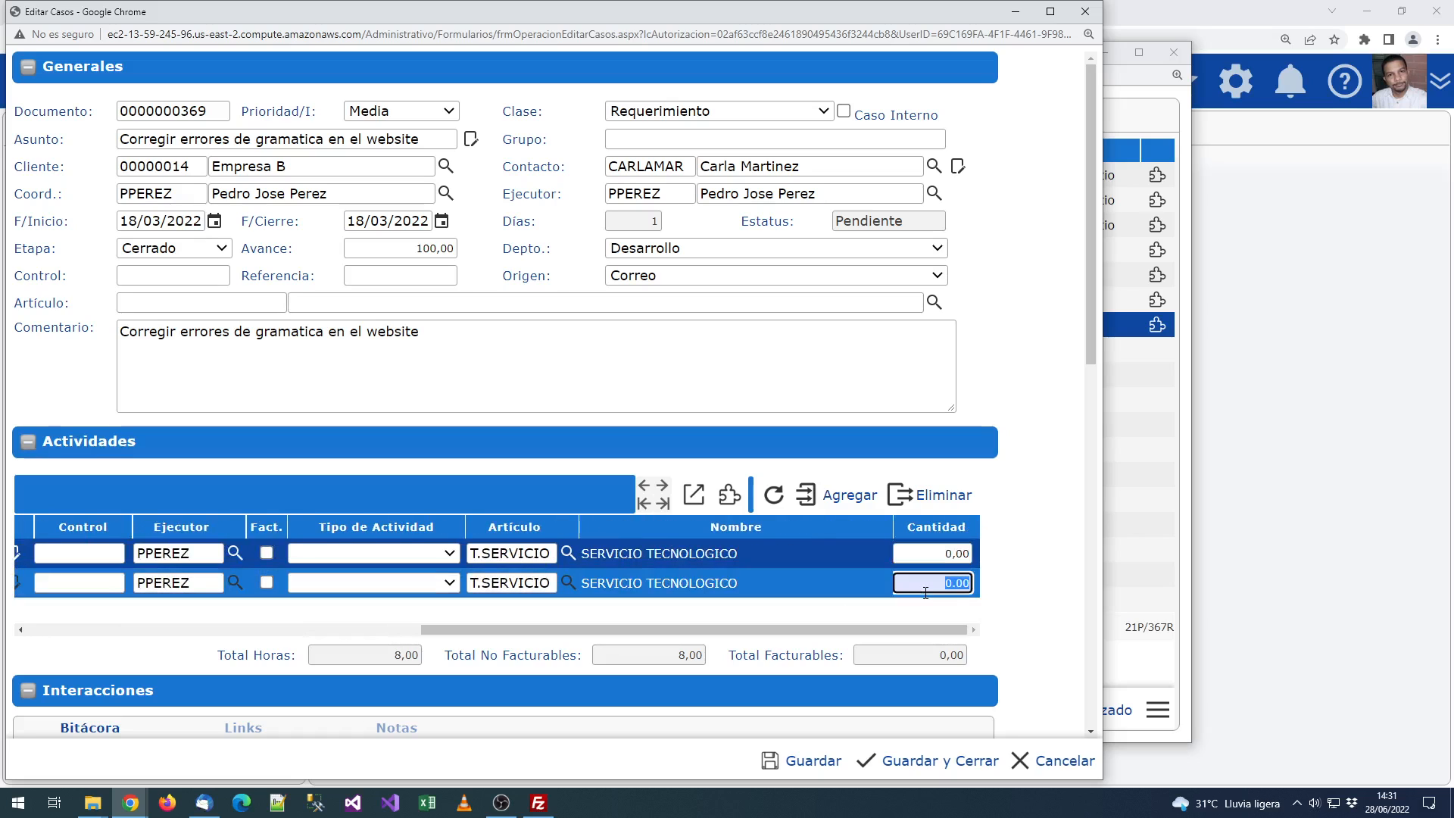
pyautogui.click(933, 549)
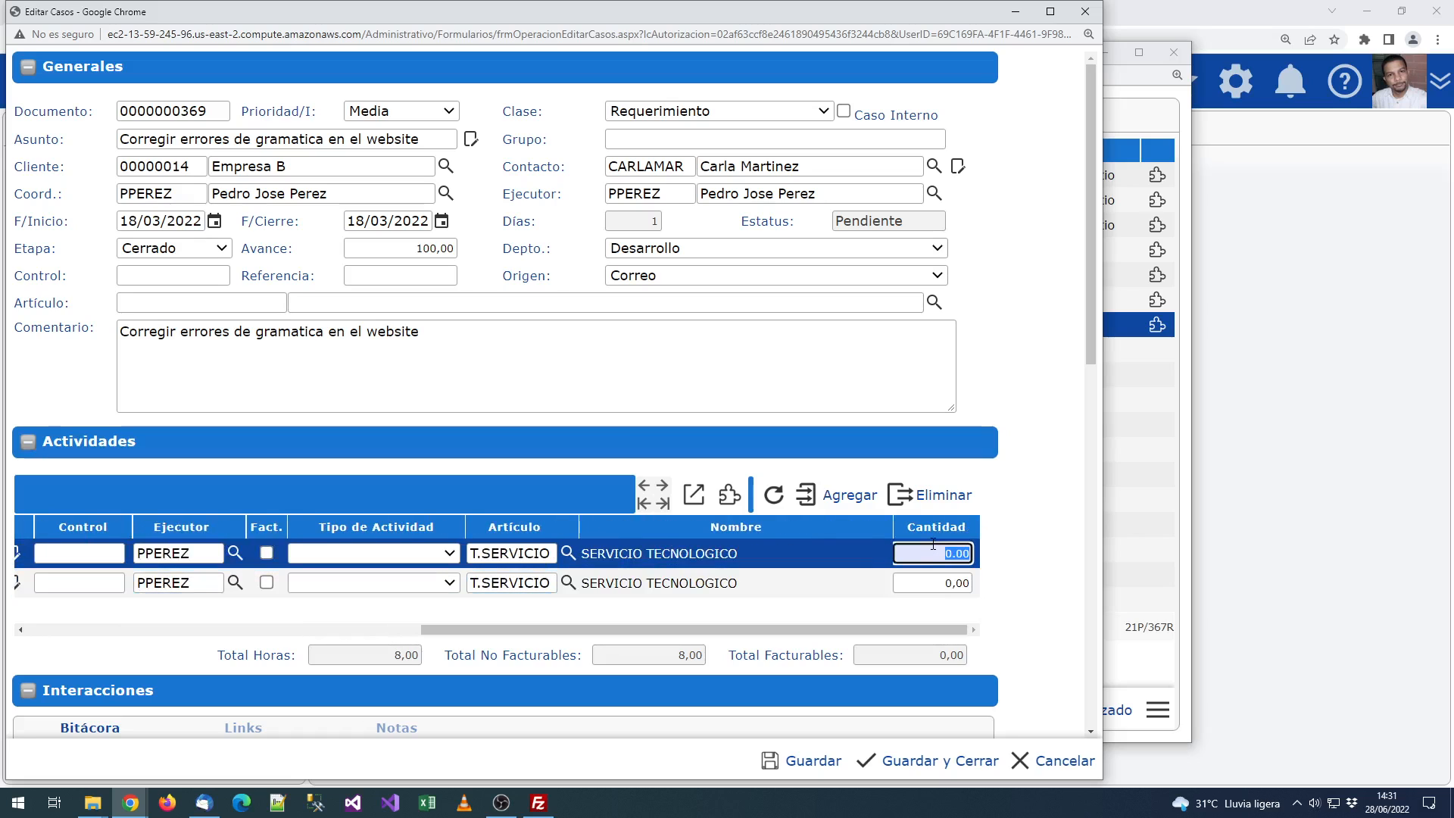
pyautogui.write('1')
pyautogui.click(967, 583)
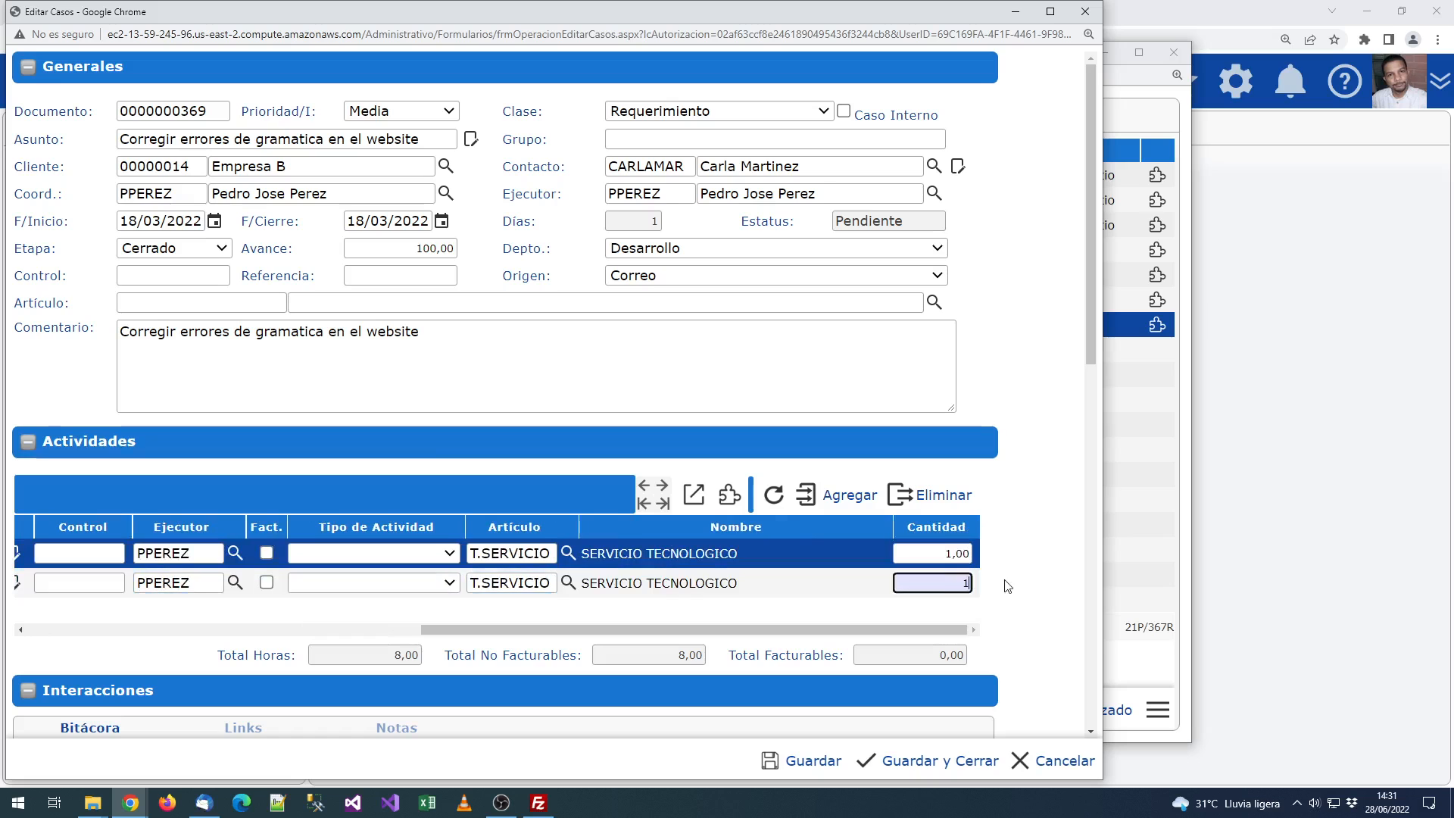
pyautogui.write('1')
# Step: Leave Revisión empty and save the case with Guardar y Cerrar
pyautogui.scroll(-5, 1015, 576)
pyautogui.scroll(-5, 1030, 560)
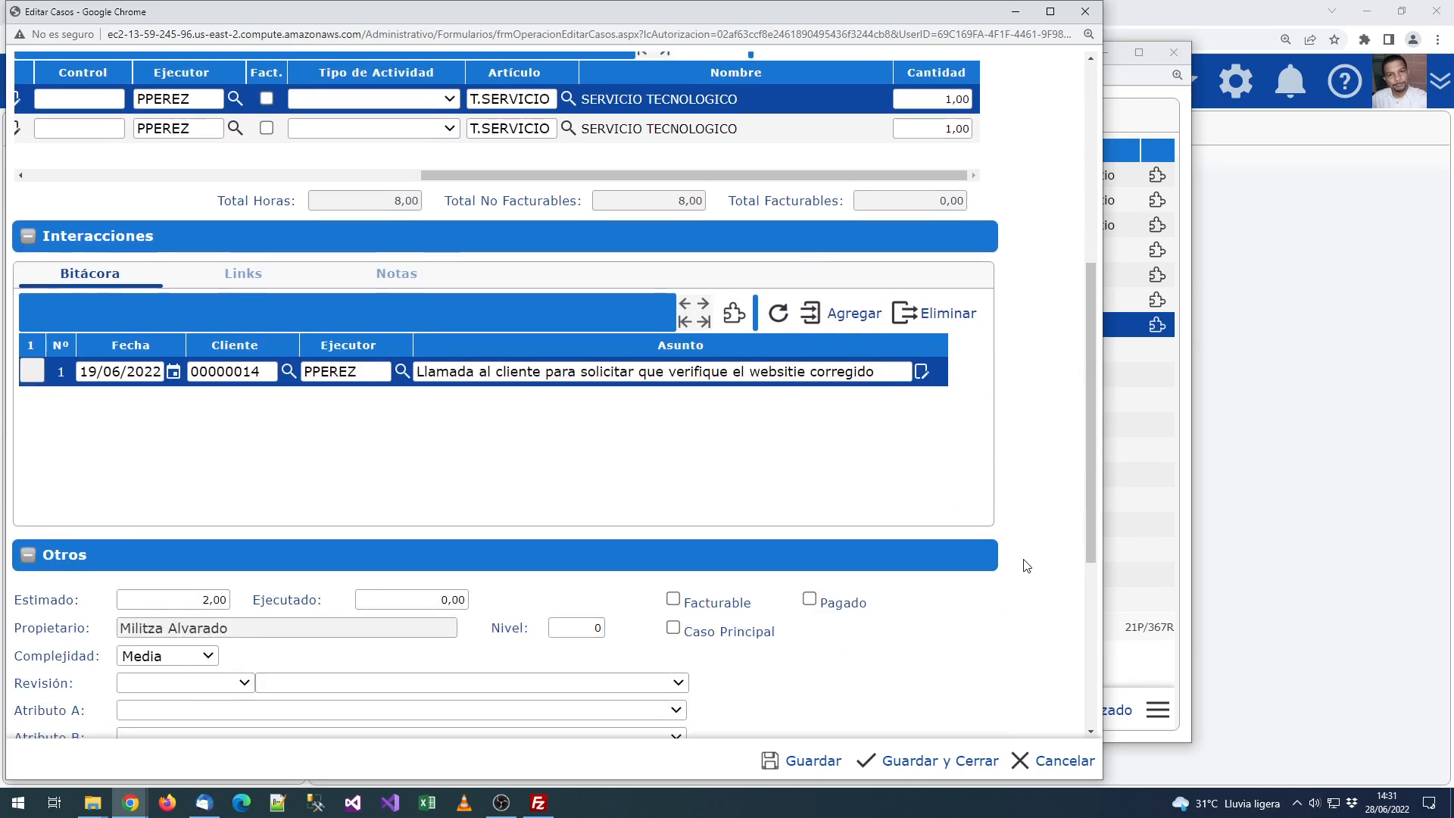
pyautogui.click(183, 309)
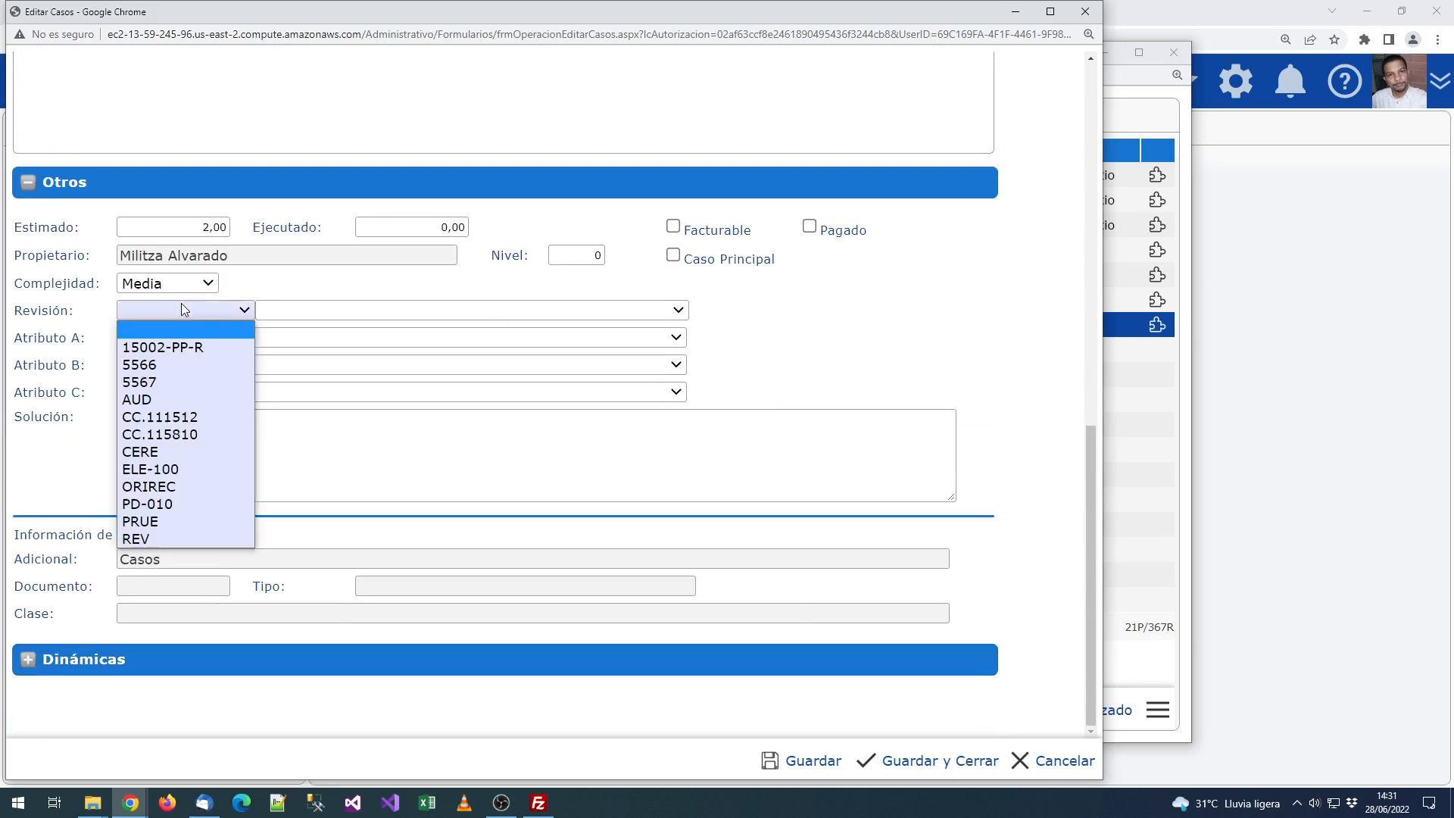
pyautogui.click(699, 467)
pyautogui.click(862, 325)
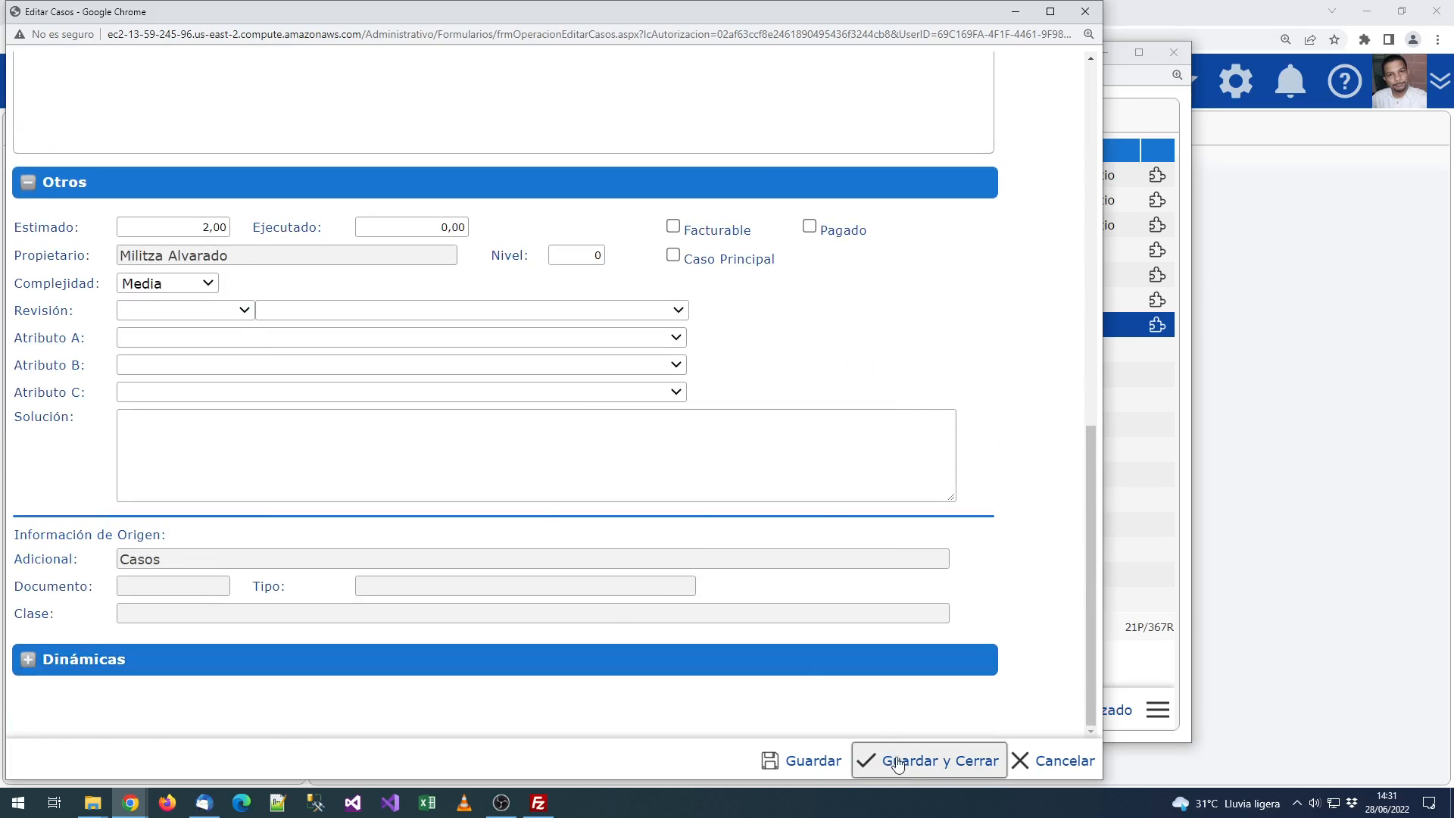
pyautogui.click(930, 759)
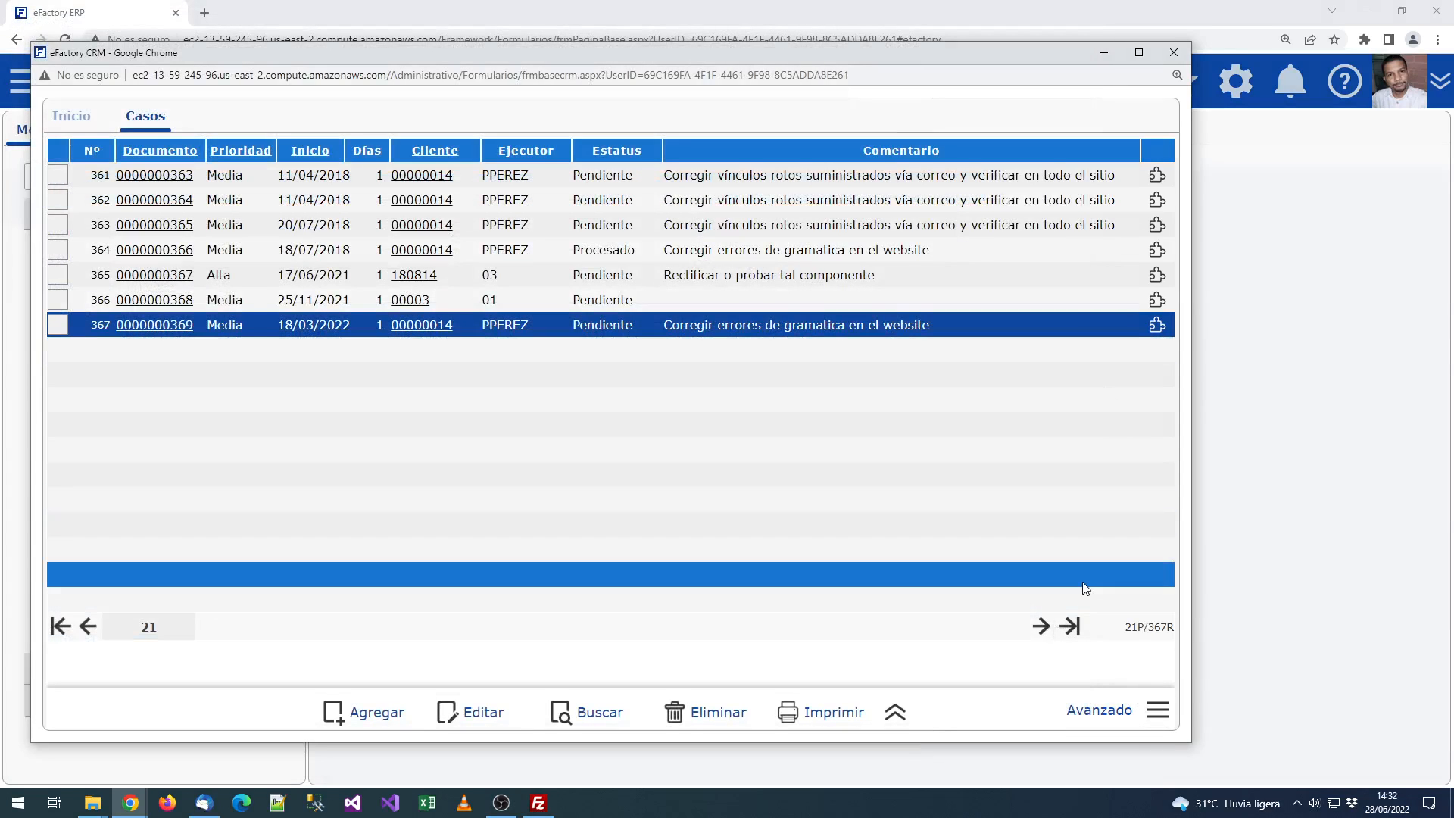
pyautogui.click(1101, 709)
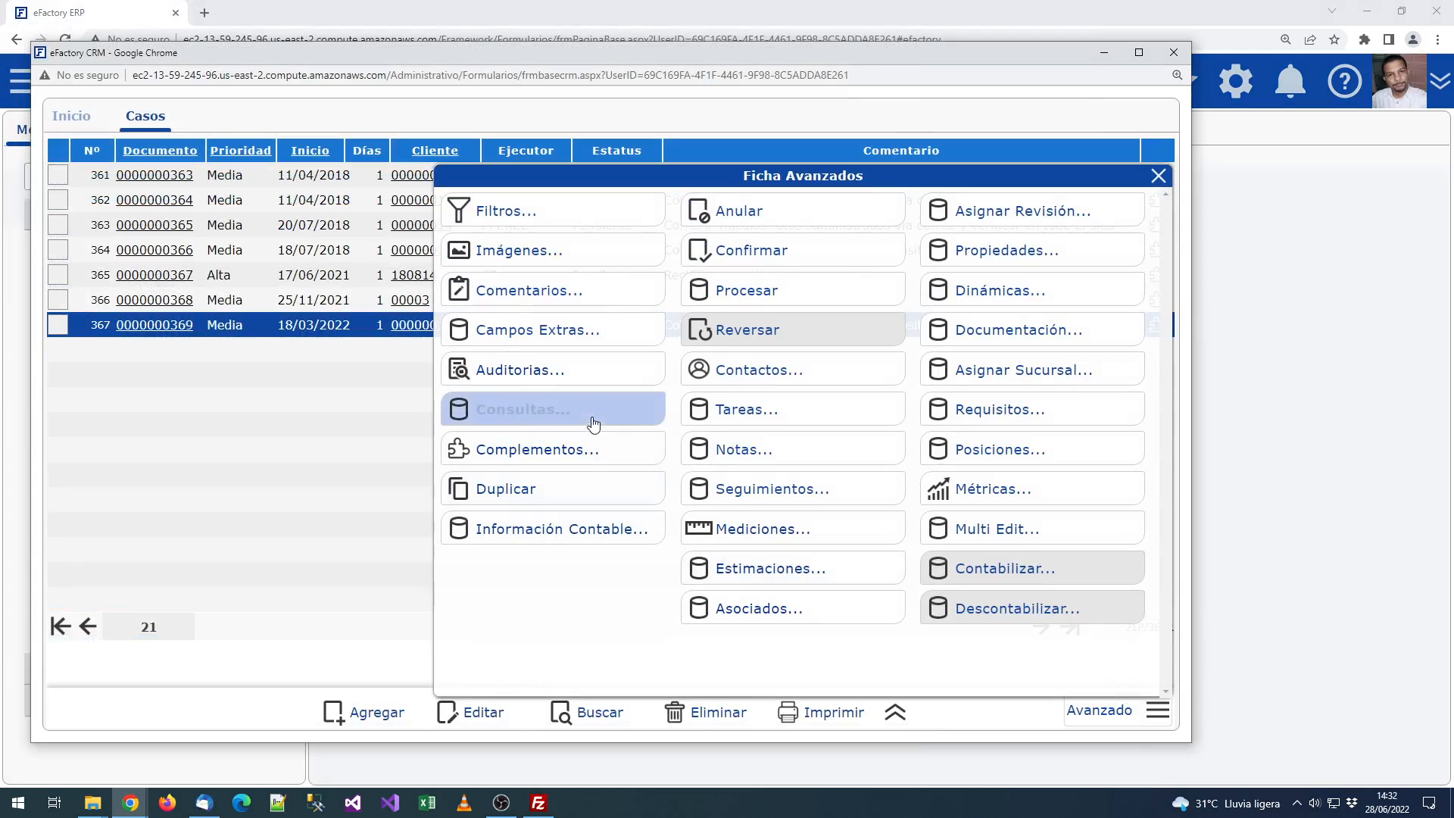
pyautogui.click(568, 449)
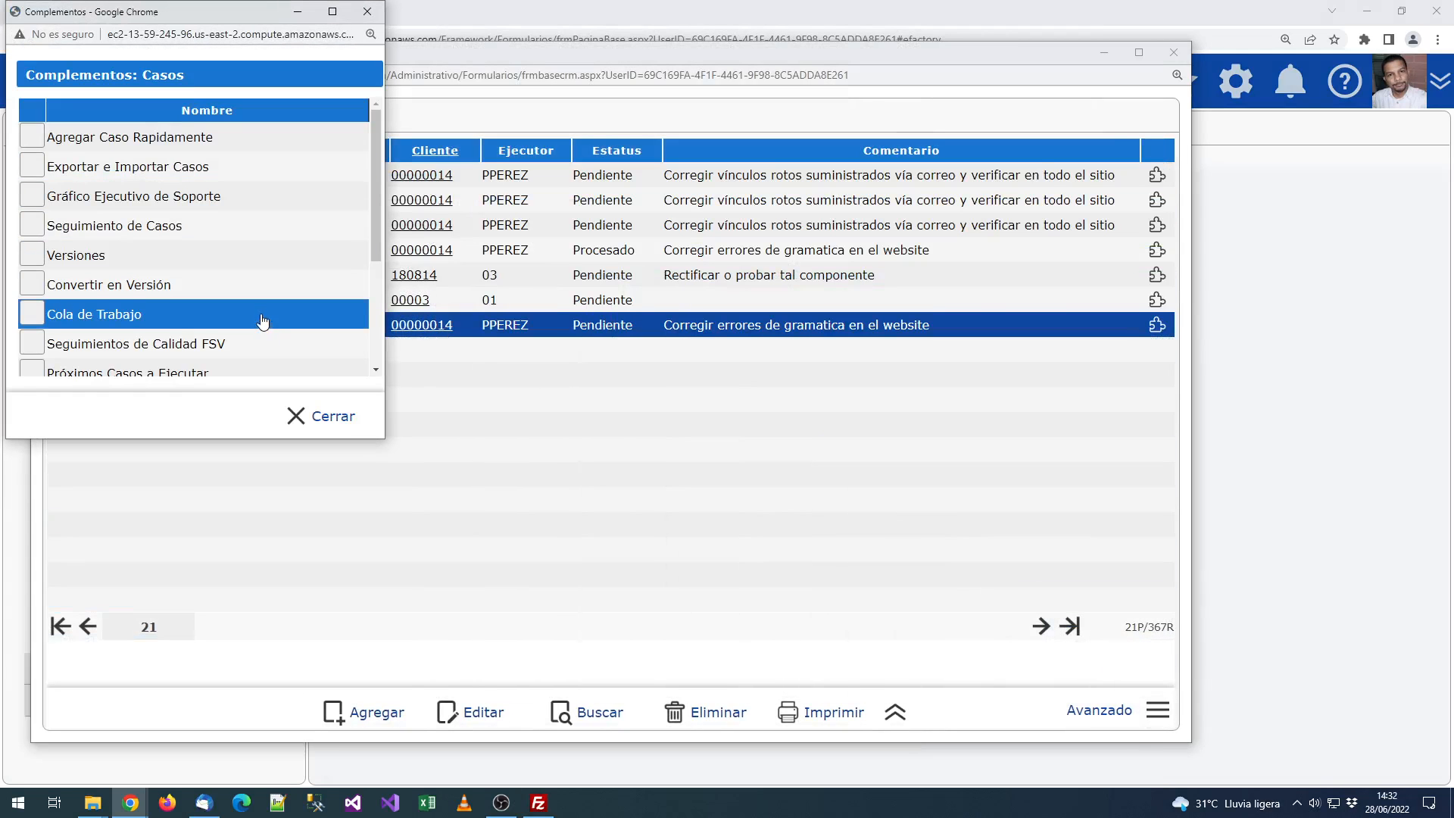
pyautogui.scroll(-2, 263, 322)
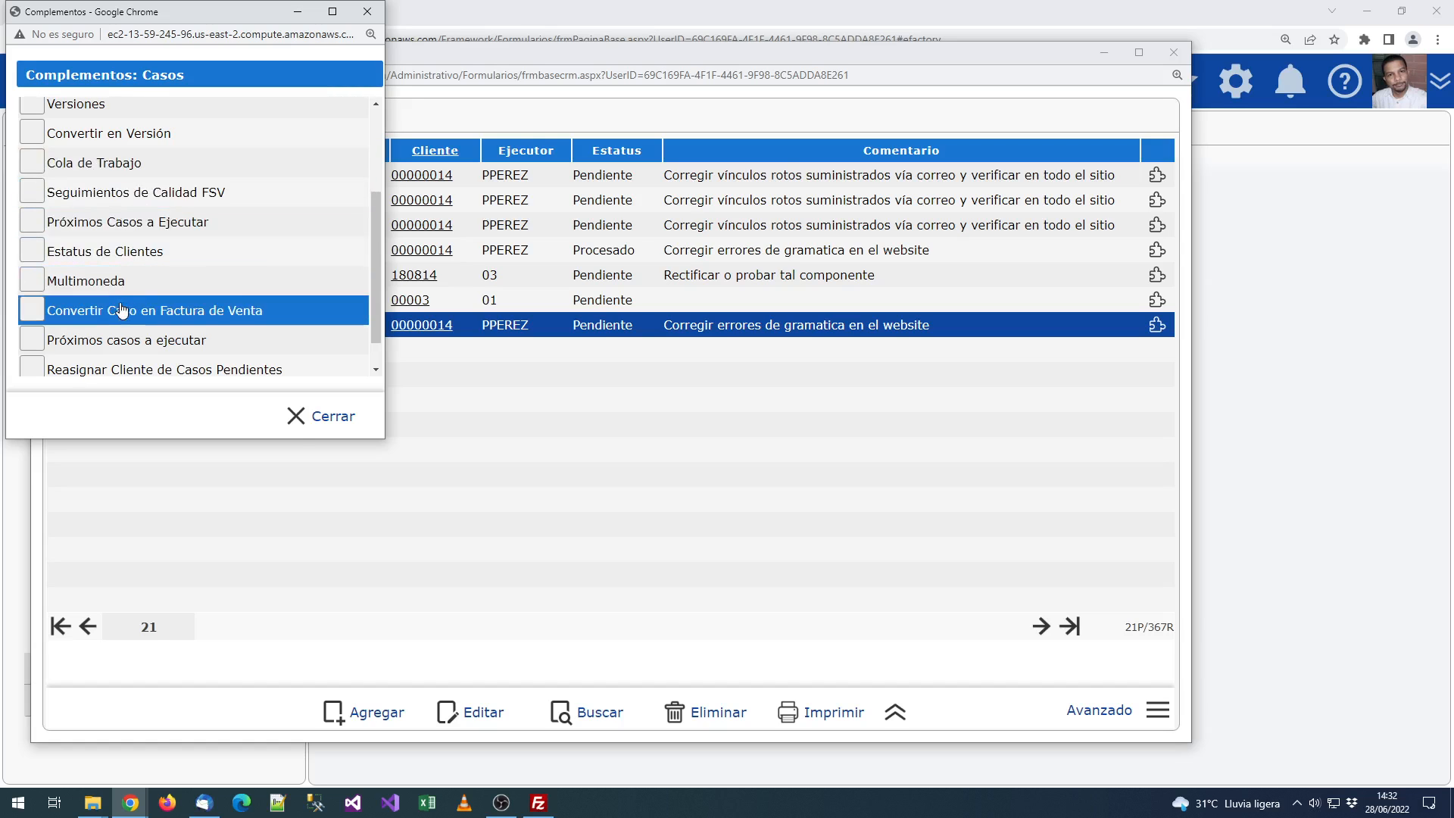
pyautogui.click(236, 315)
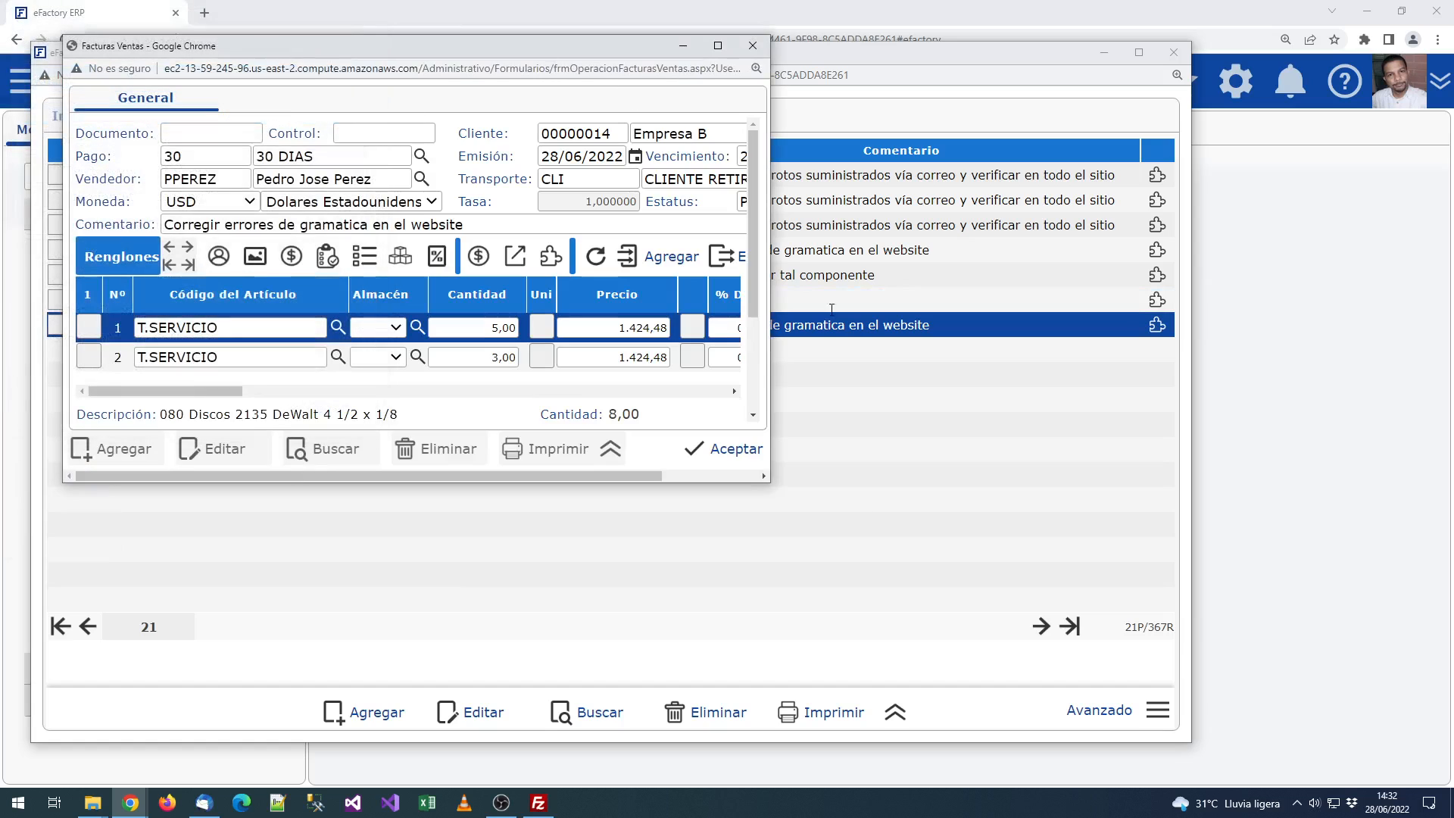
# Step: Enlarge the invoice window and review the salesperson and both lines' article codes
pyautogui.moveTo(770, 482); pyautogui.dragTo(1238, 691)
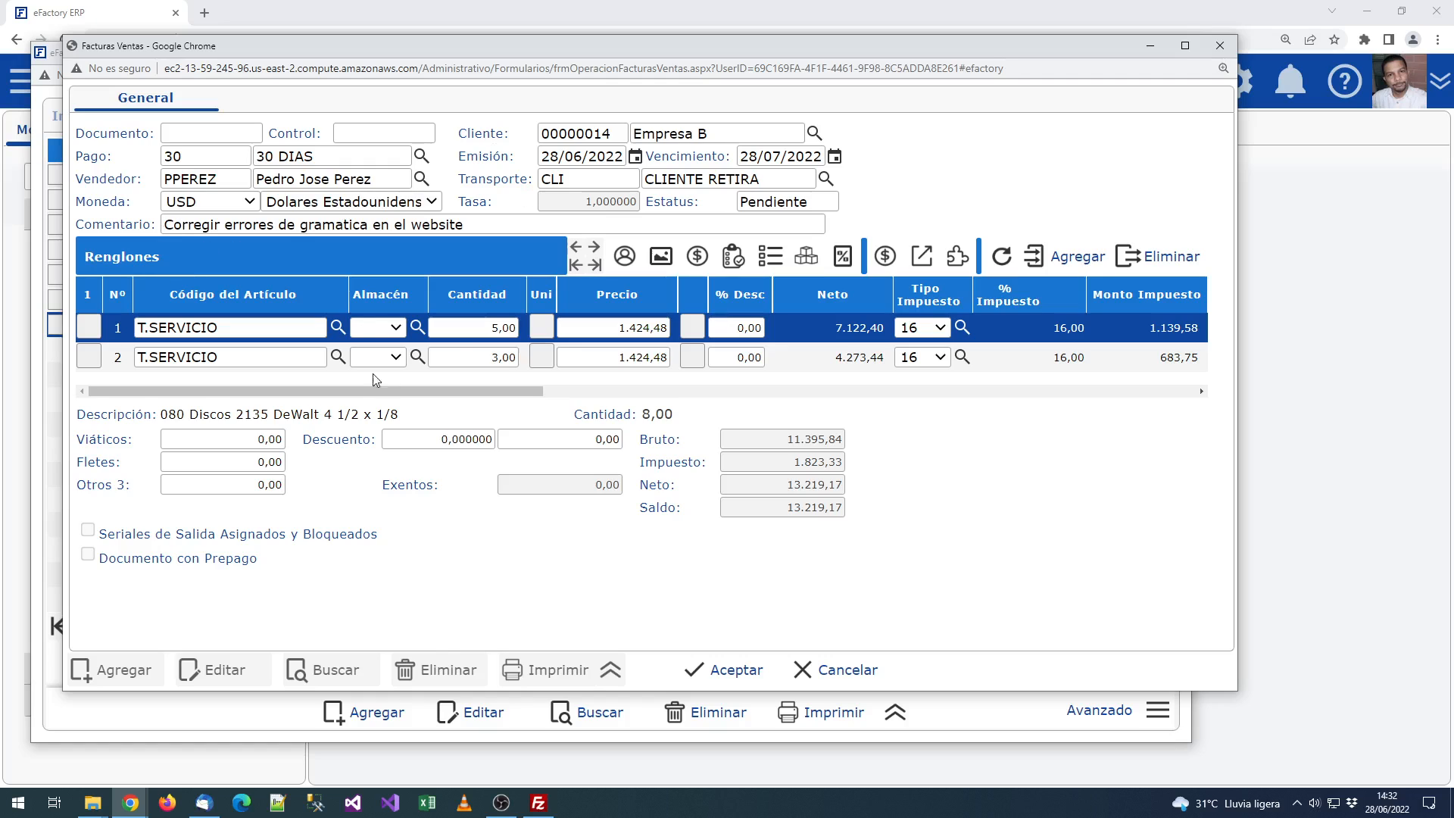
pyautogui.click(556, 133)
pyautogui.click(607, 110)
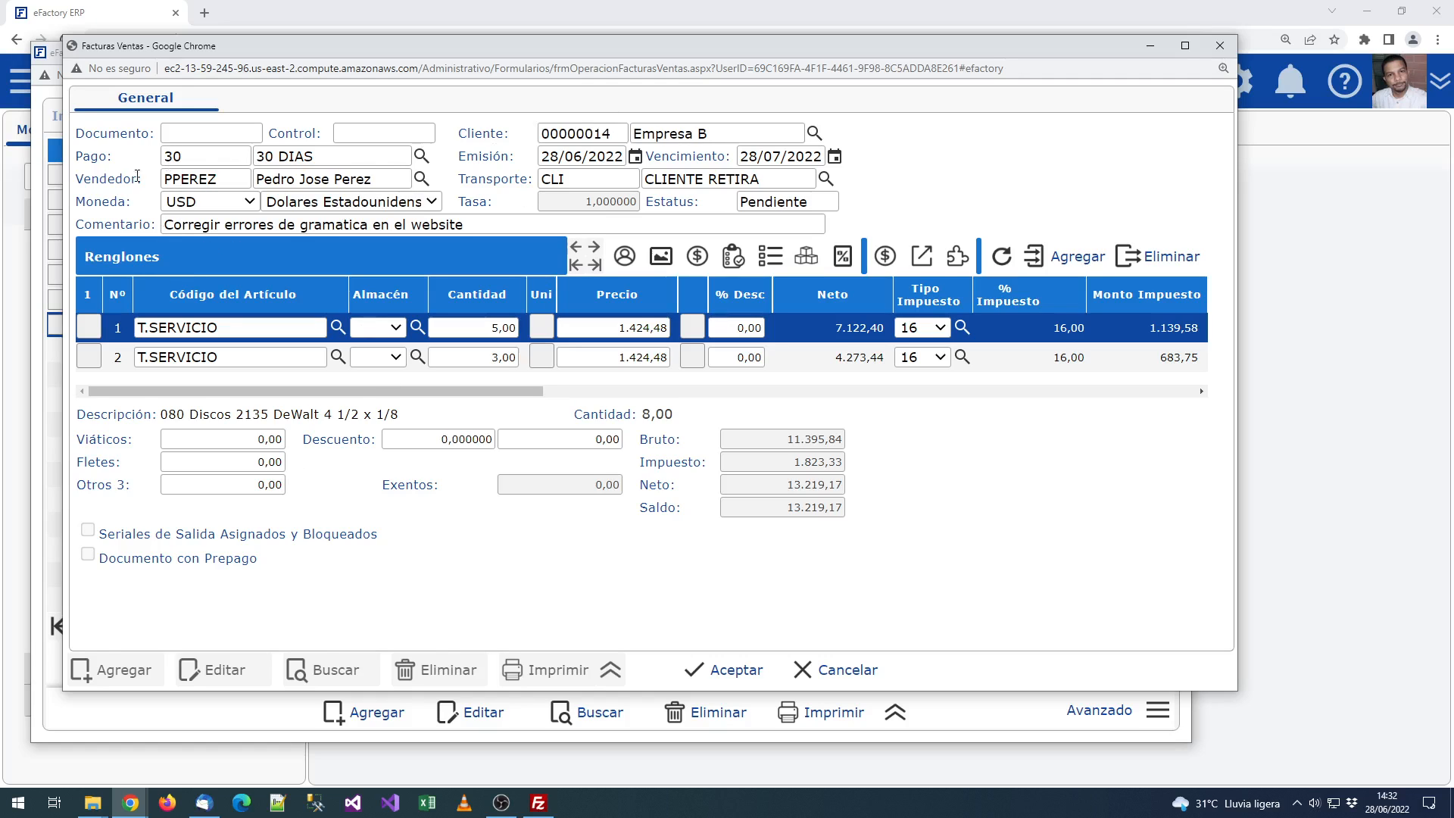
pyautogui.click(207, 182)
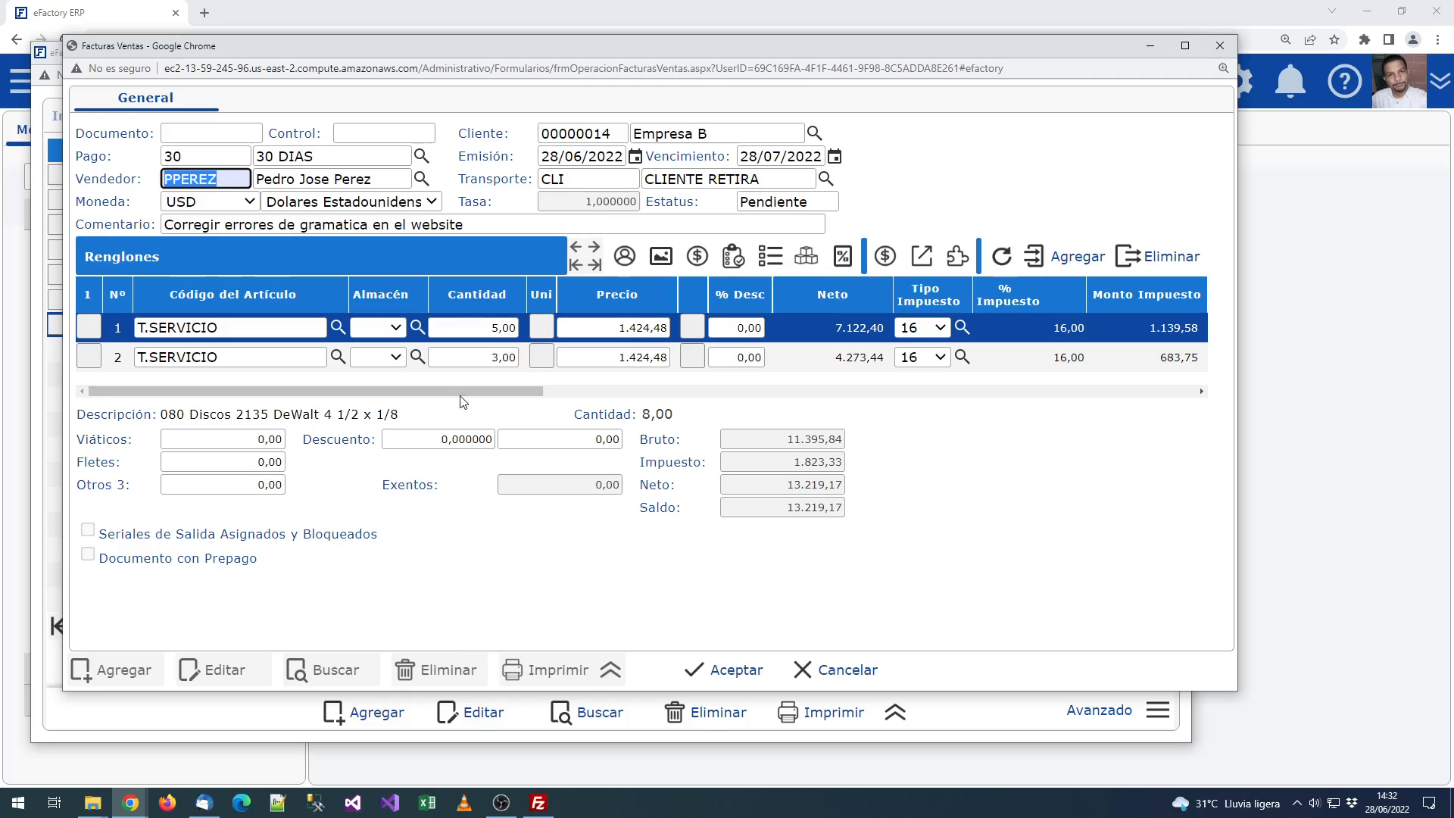
pyautogui.moveTo(461, 396)
pyautogui.mouseDown()
pyautogui.moveTo(567, 393)
pyautogui.moveTo(461, 390)
pyautogui.mouseUp()
pyautogui.click(457, 253)
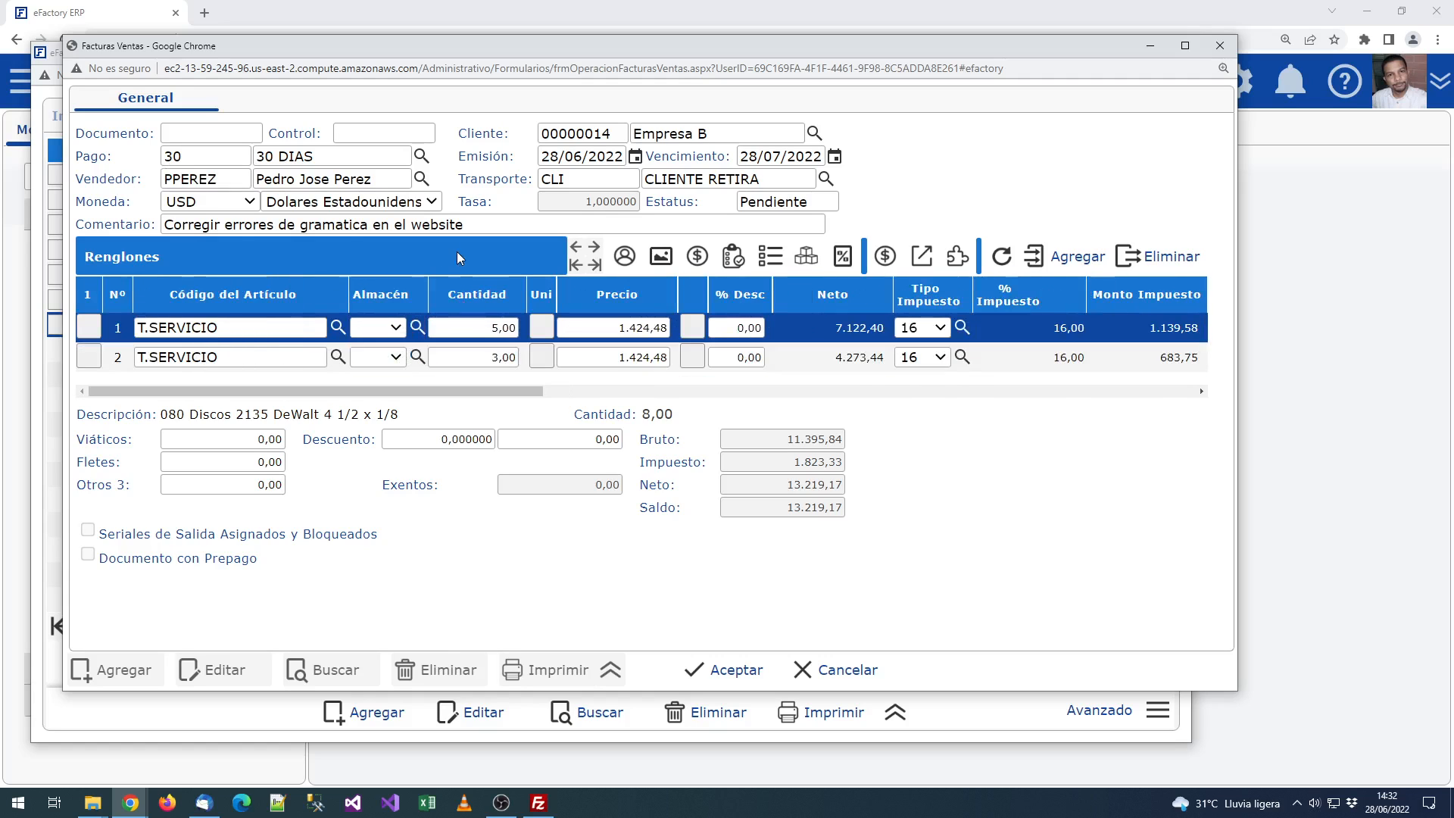
pyautogui.click(260, 329)
pyautogui.click(235, 357)
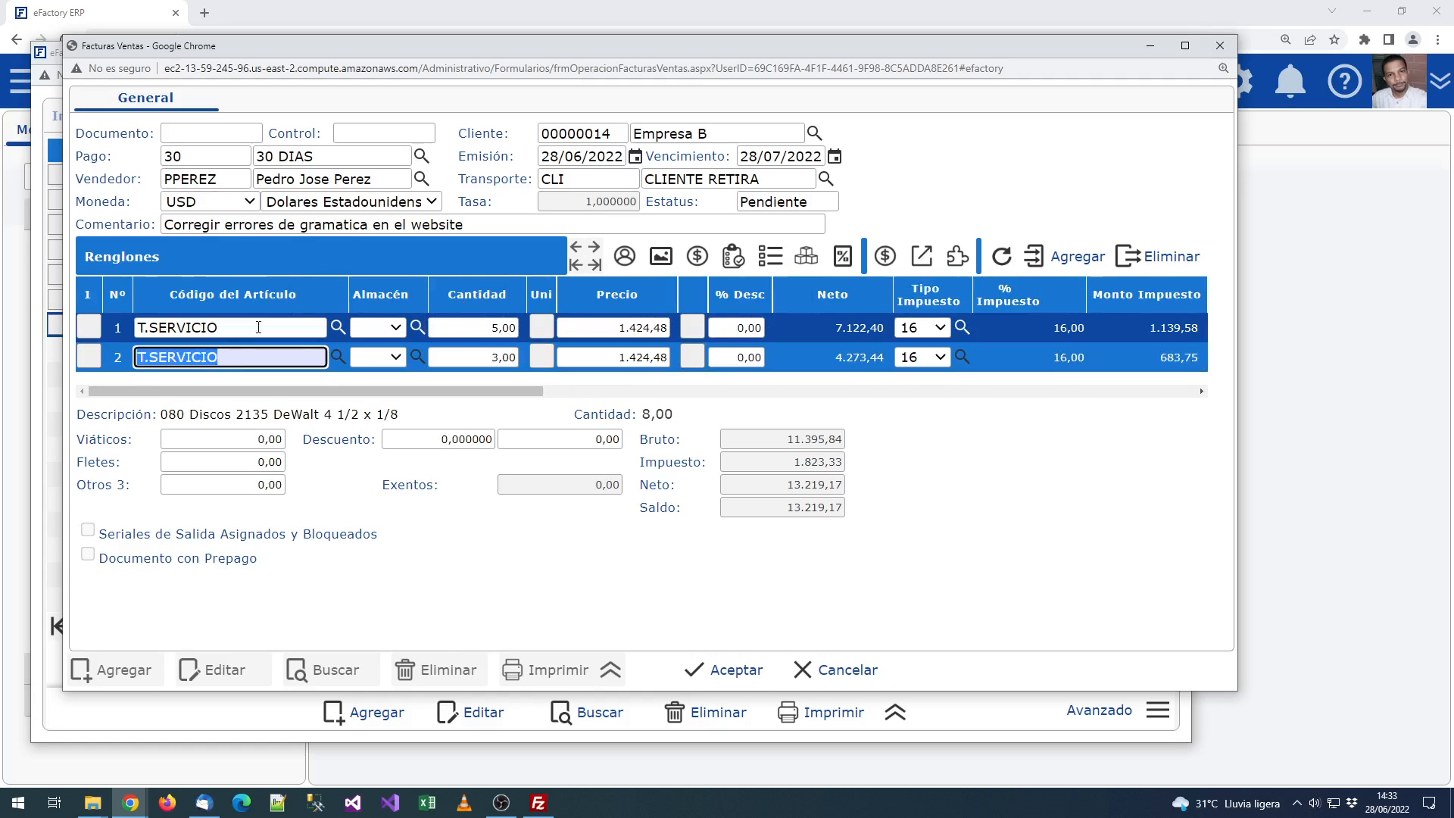
pyautogui.click(475, 265)
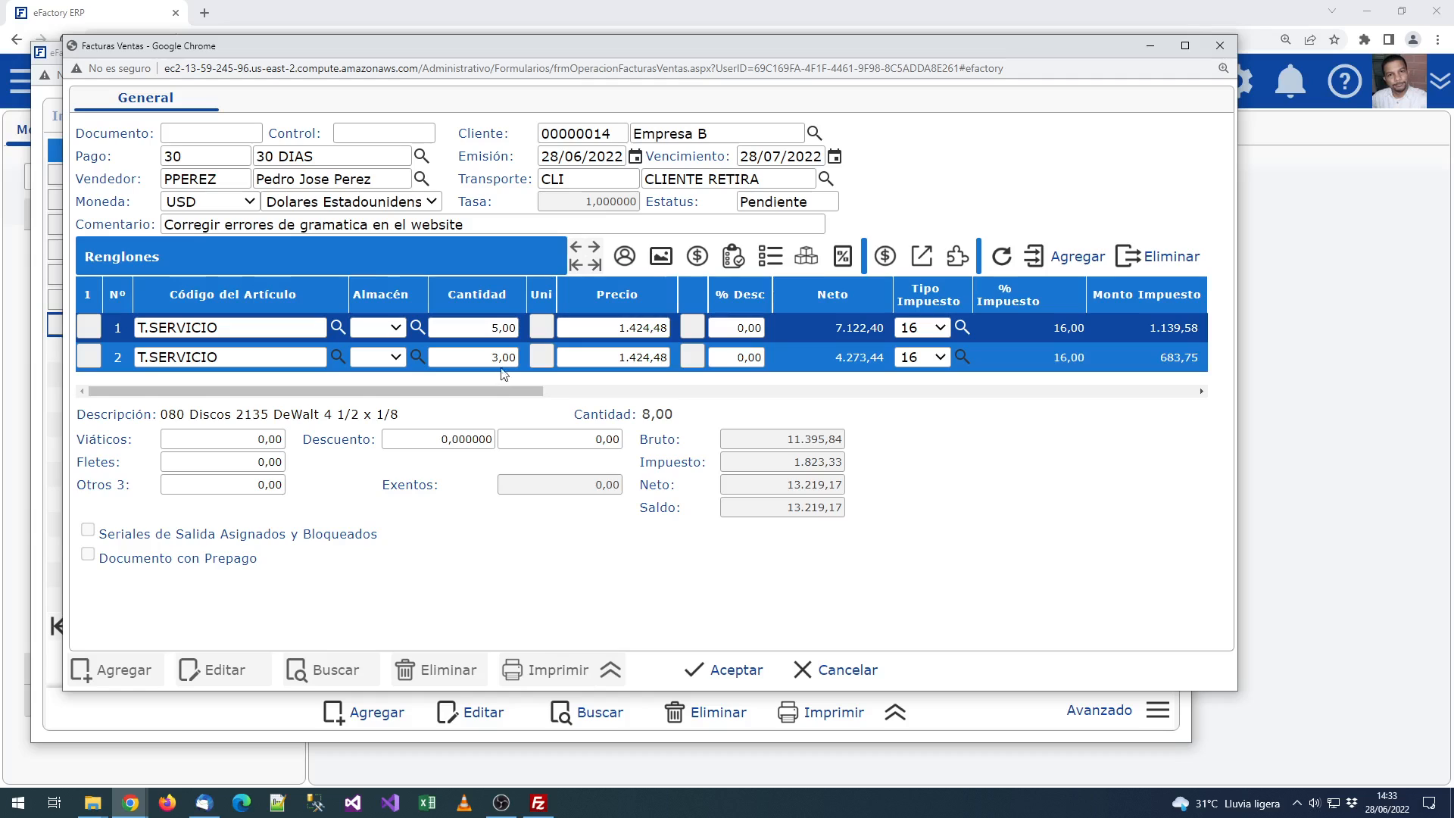
# Step: Set warehouse 01 on both T.SERVICIO invoice lines
pyautogui.click(376, 327)
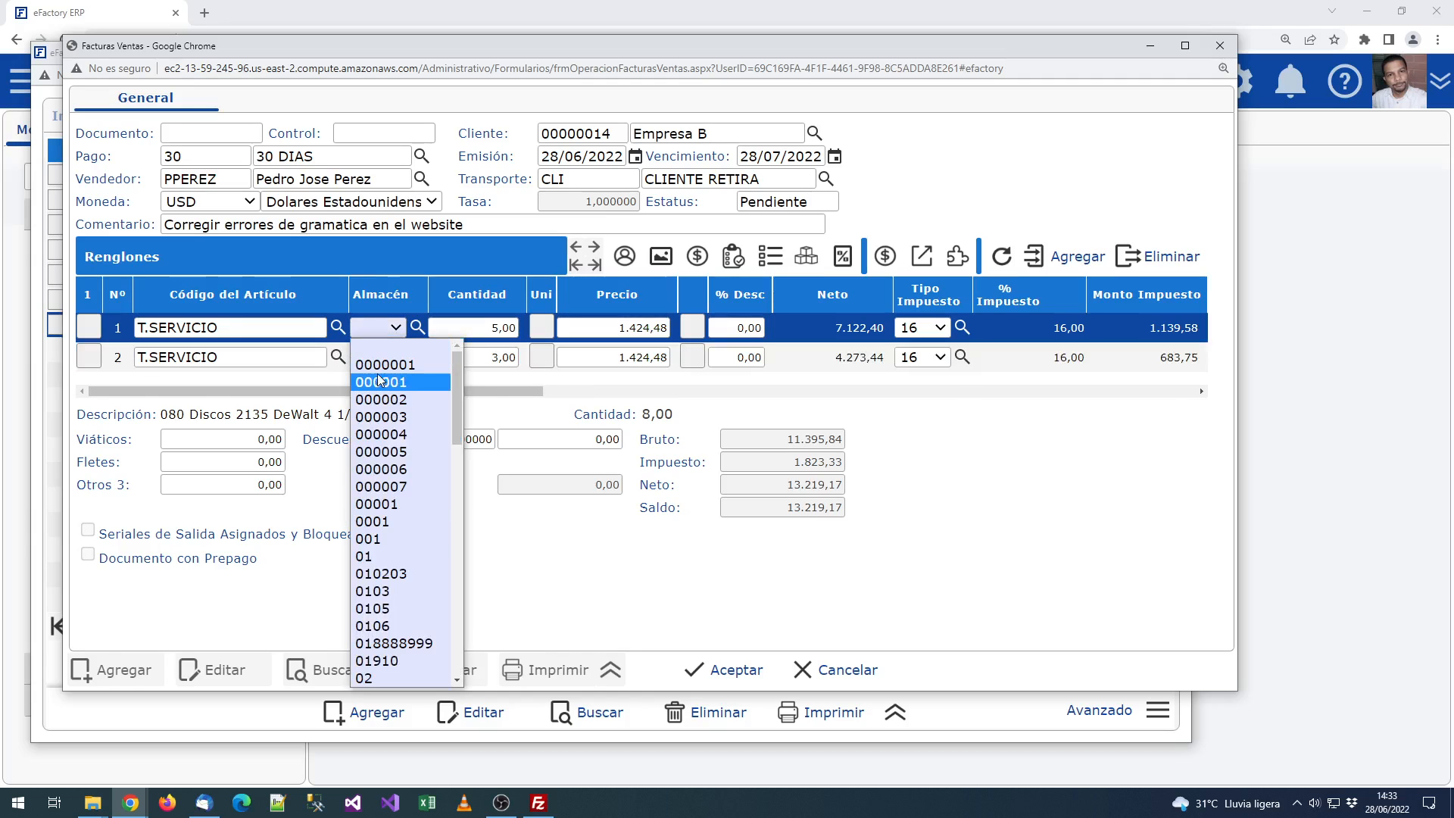
pyautogui.click(369, 557)
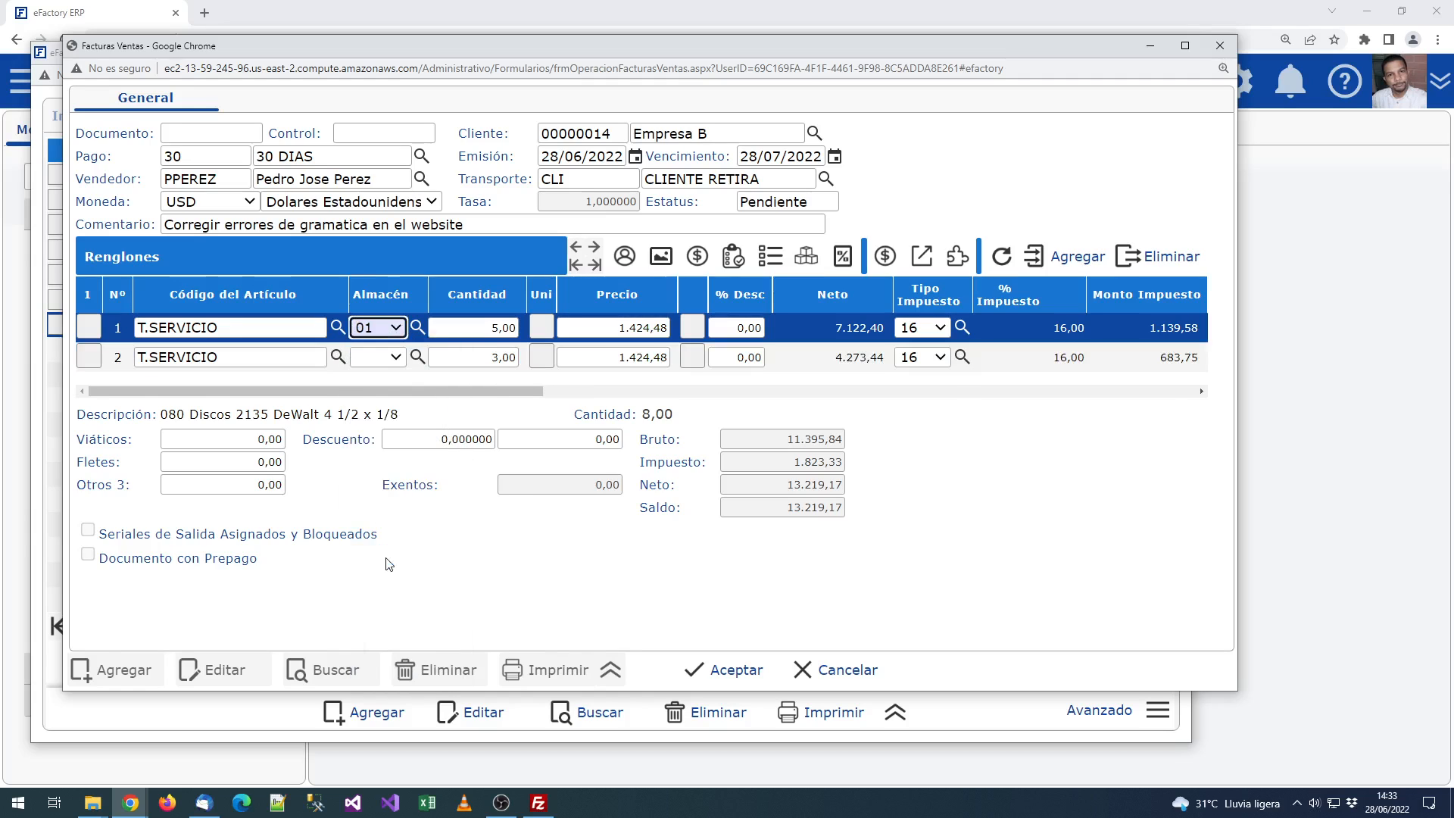
pyautogui.click(375, 359)
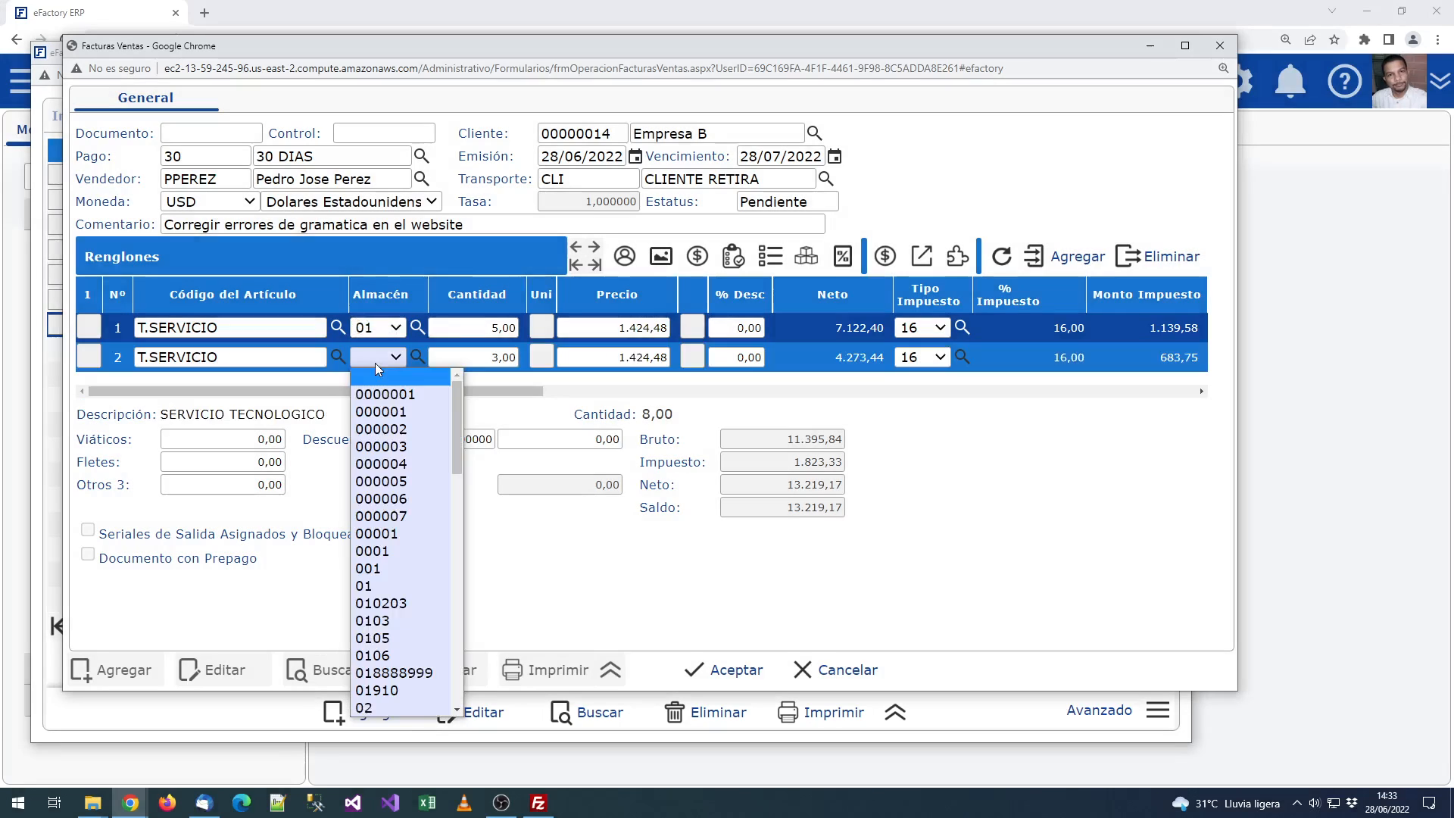
pyautogui.click(368, 585)
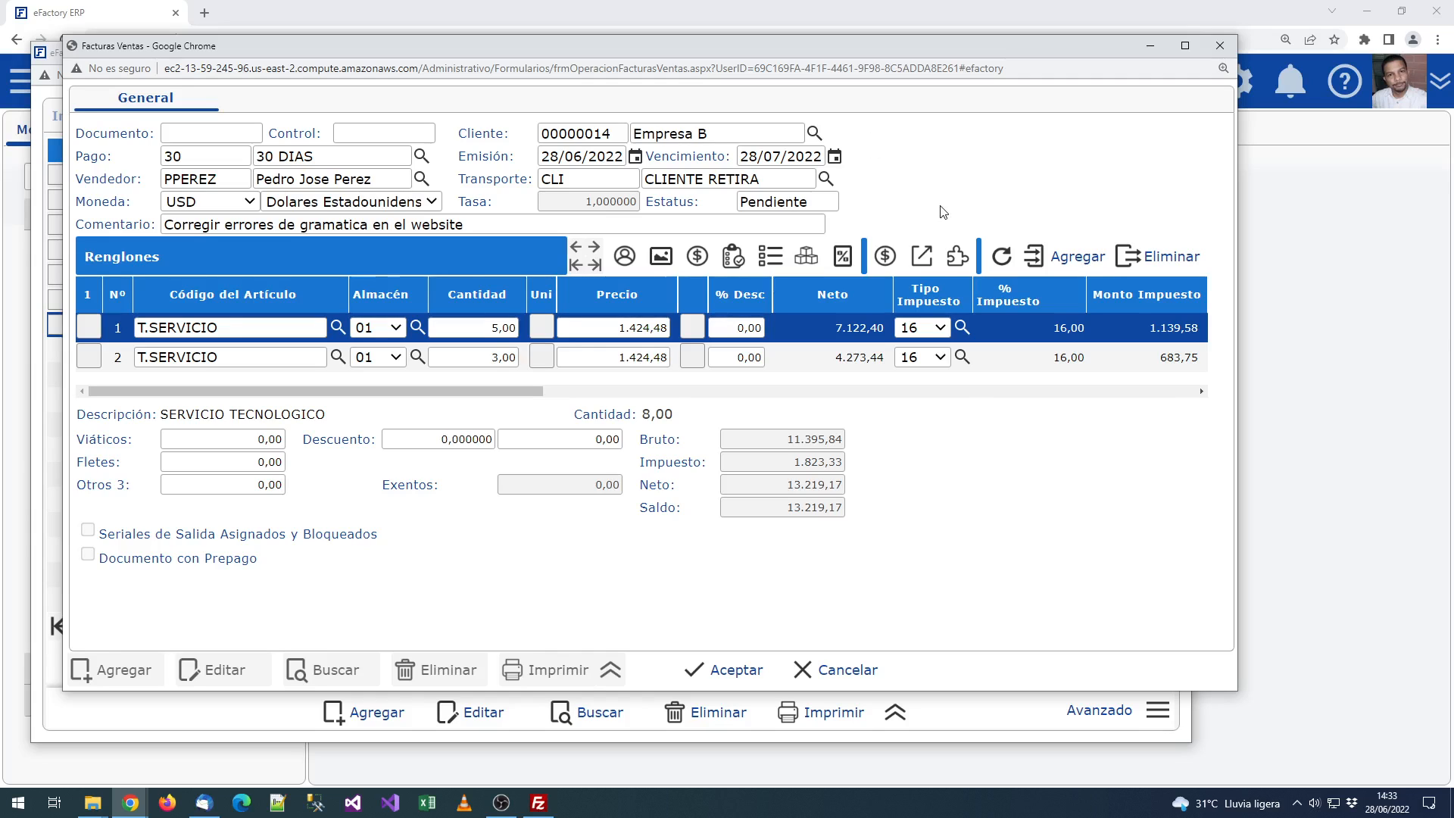
# Step: Check the first line's comment without changes, then save and confirm the invoice
pyautogui.click(465, 225)
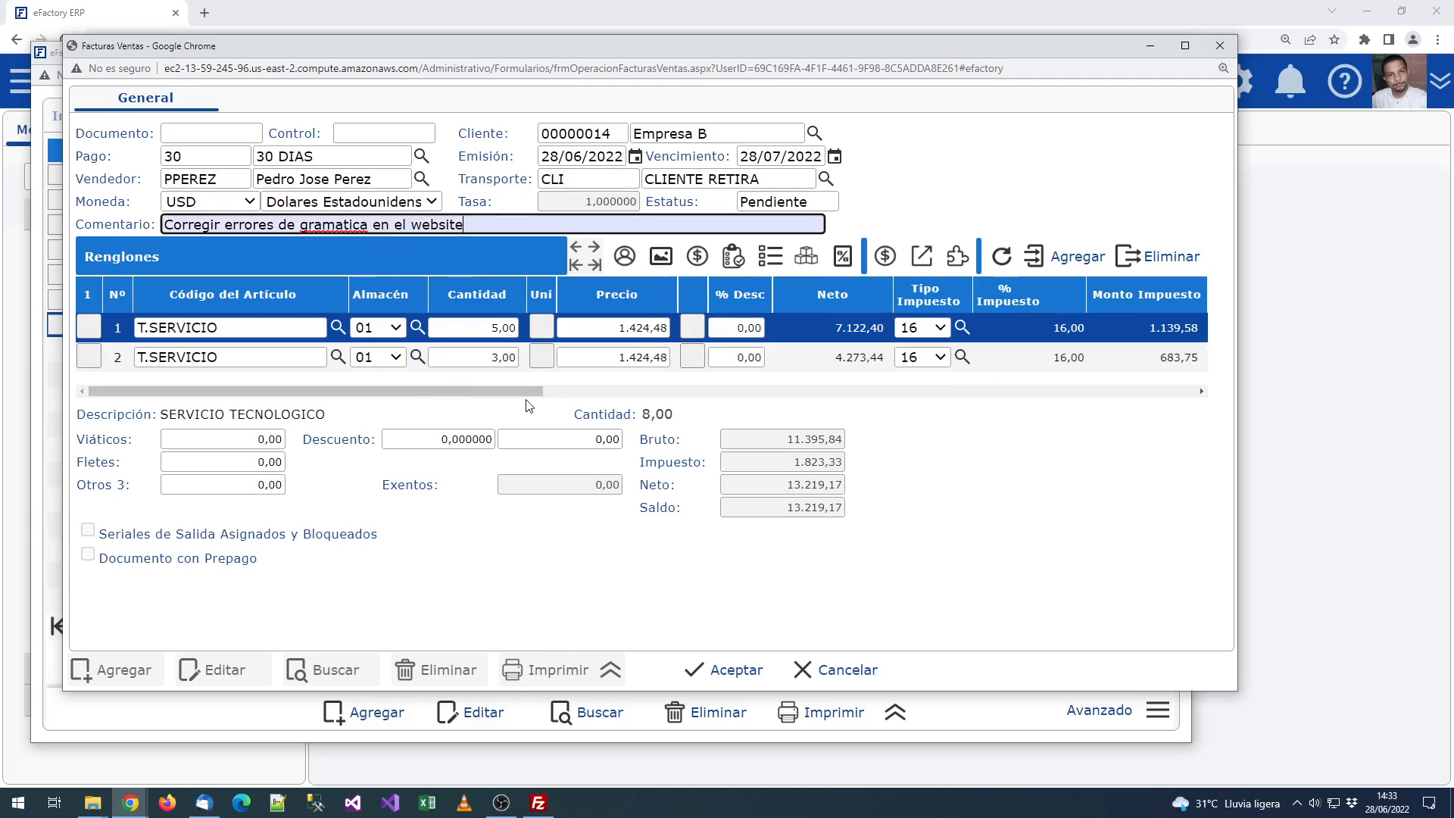
pyautogui.moveTo(530, 392); pyautogui.dragTo(685, 394)
pyautogui.click(998, 328)
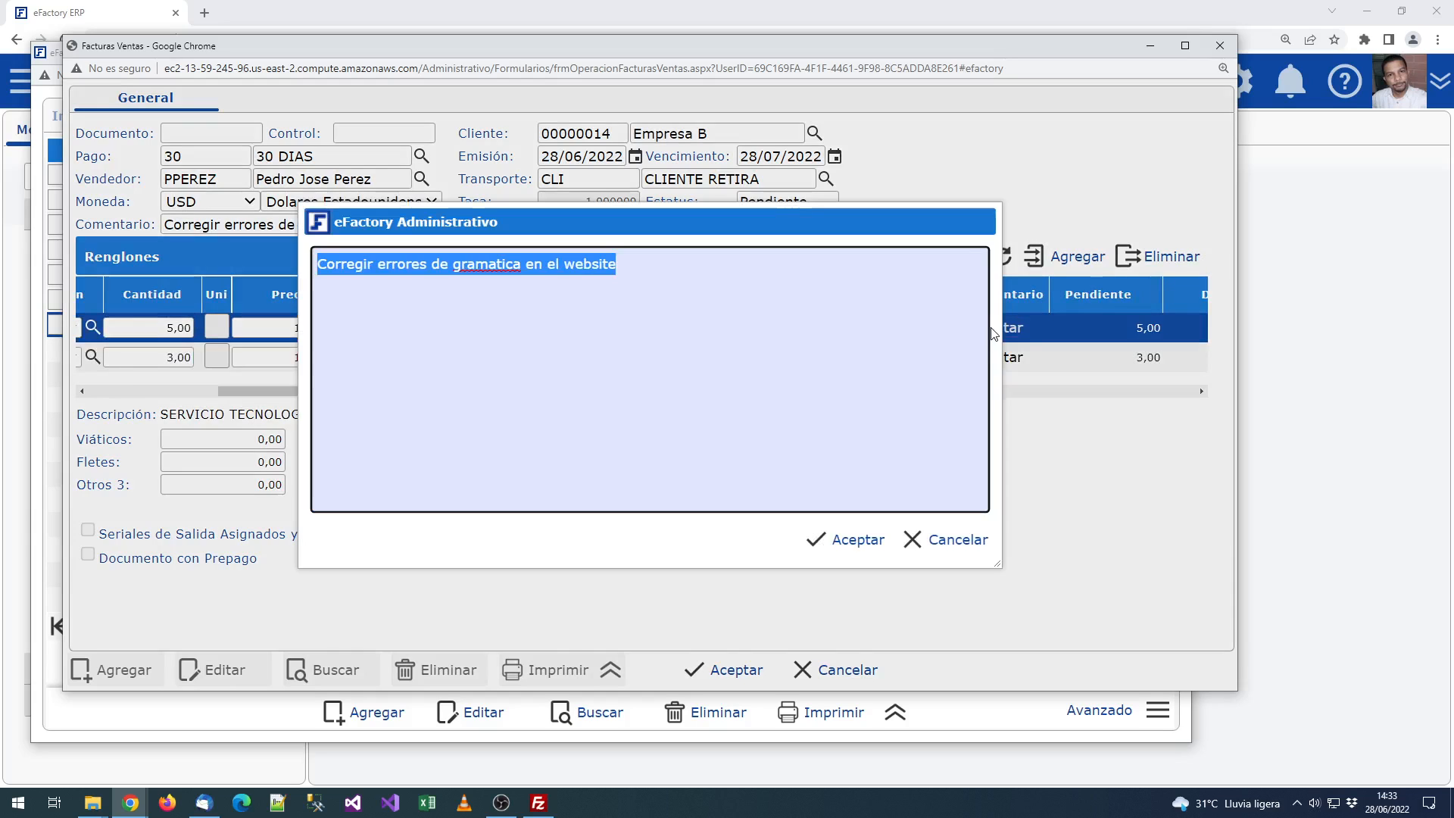
pyautogui.click(479, 262)
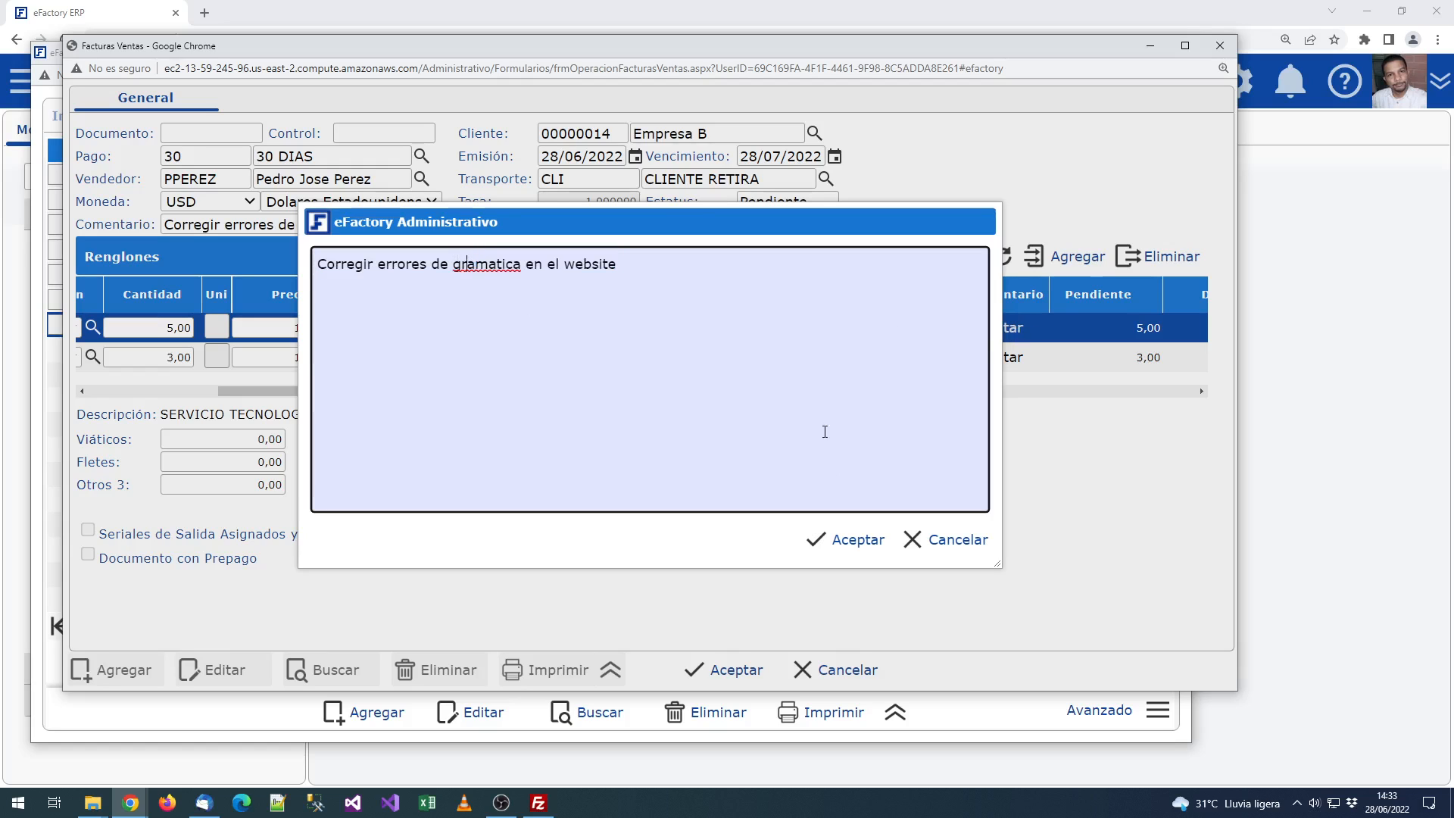
pyautogui.click(842, 539)
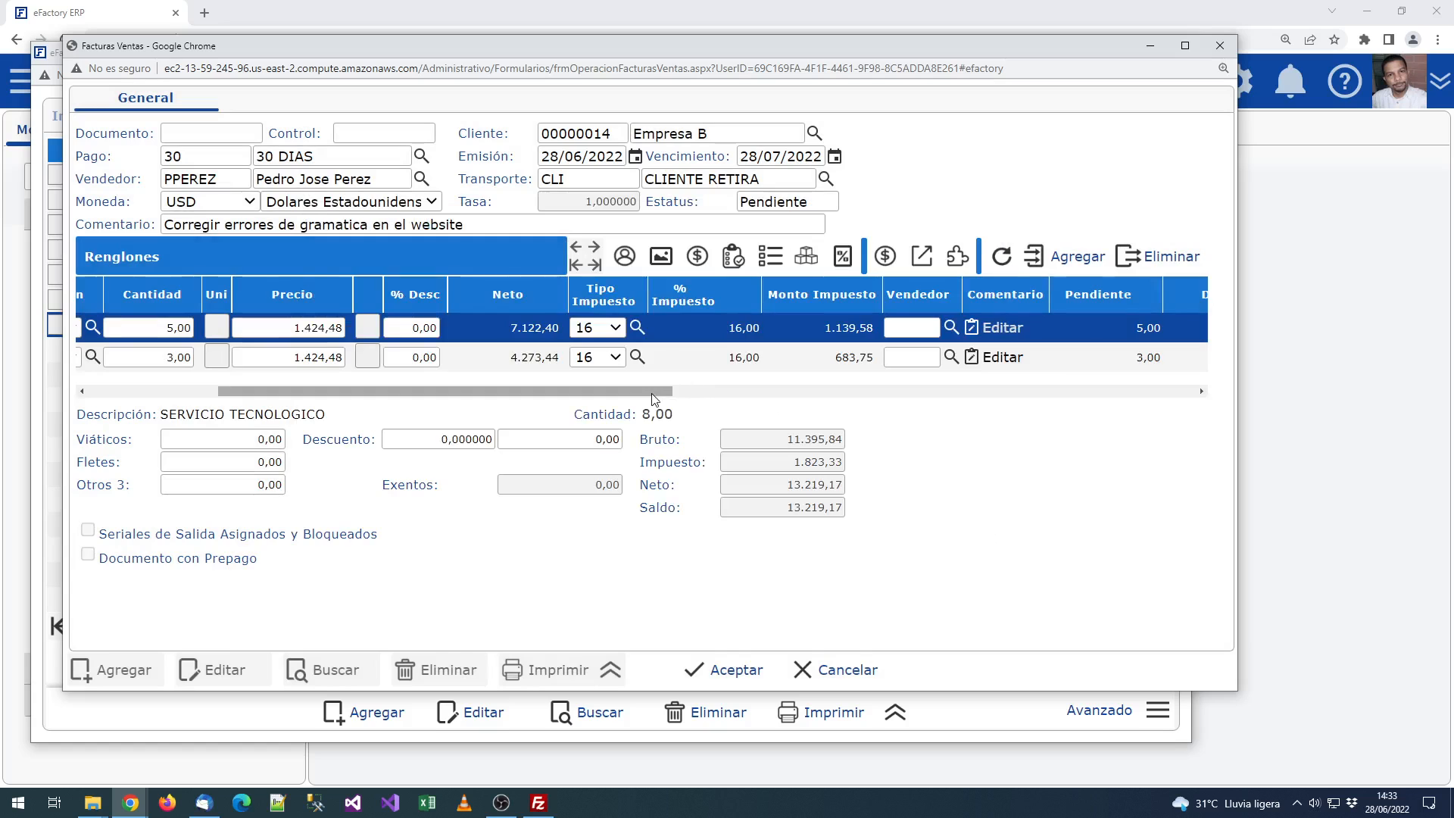
pyautogui.moveTo(653, 393); pyautogui.dragTo(524, 392)
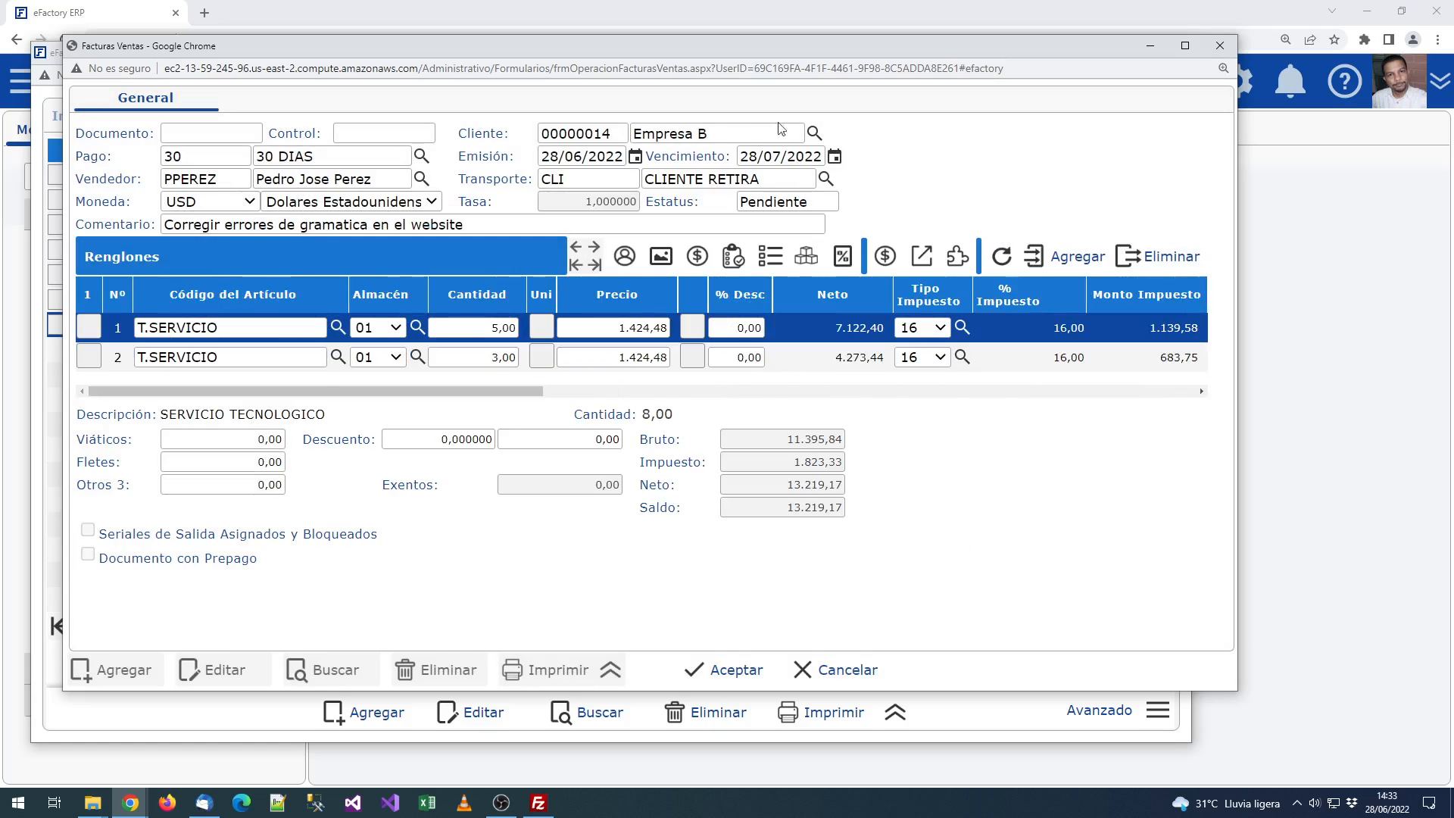
pyautogui.click(704, 670)
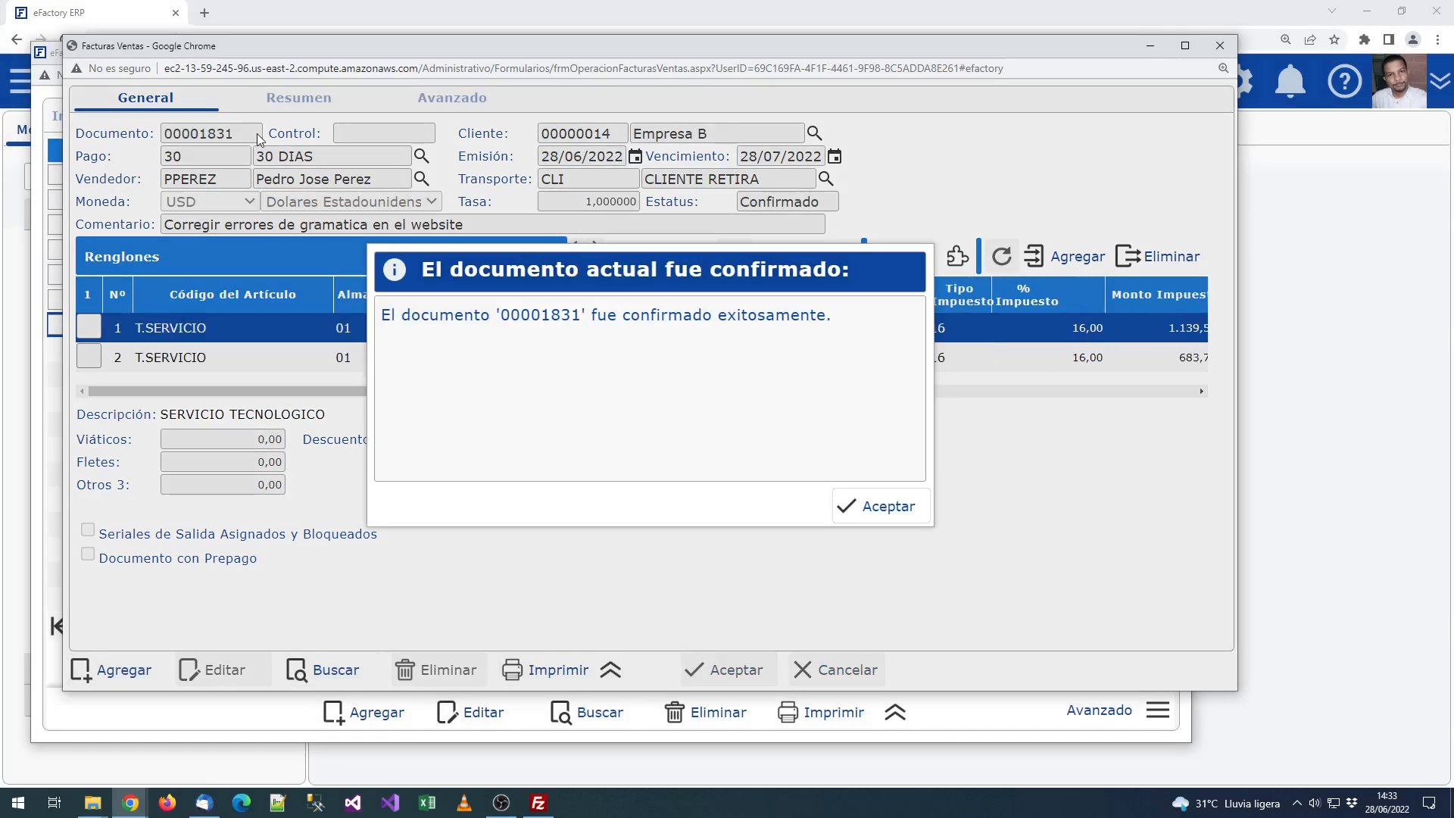
# Step: Accept the confirmation message for the new invoice and close the Facturas Ventas window
pyautogui.doubleClick(545, 315)
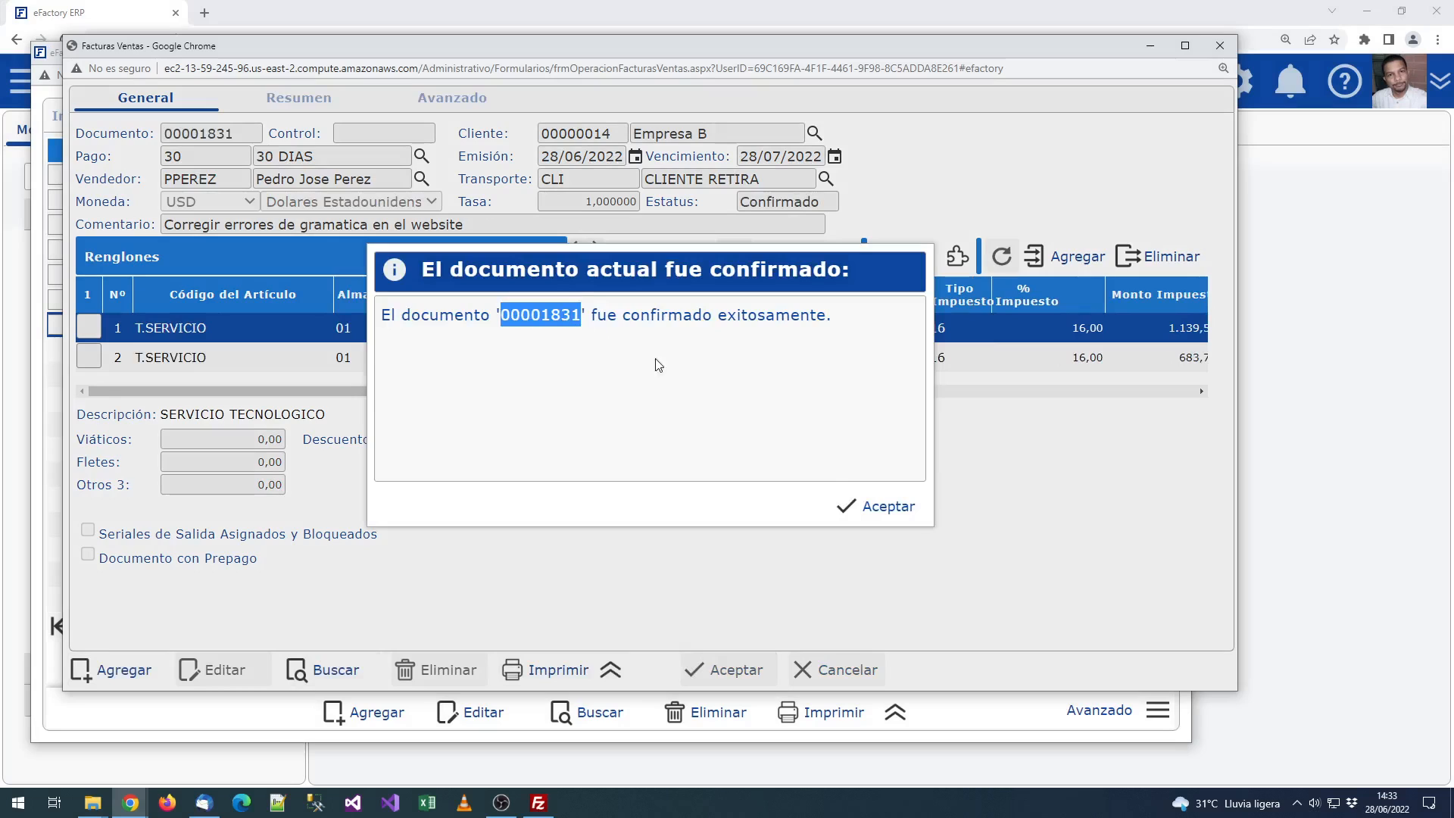
pyautogui.click(881, 508)
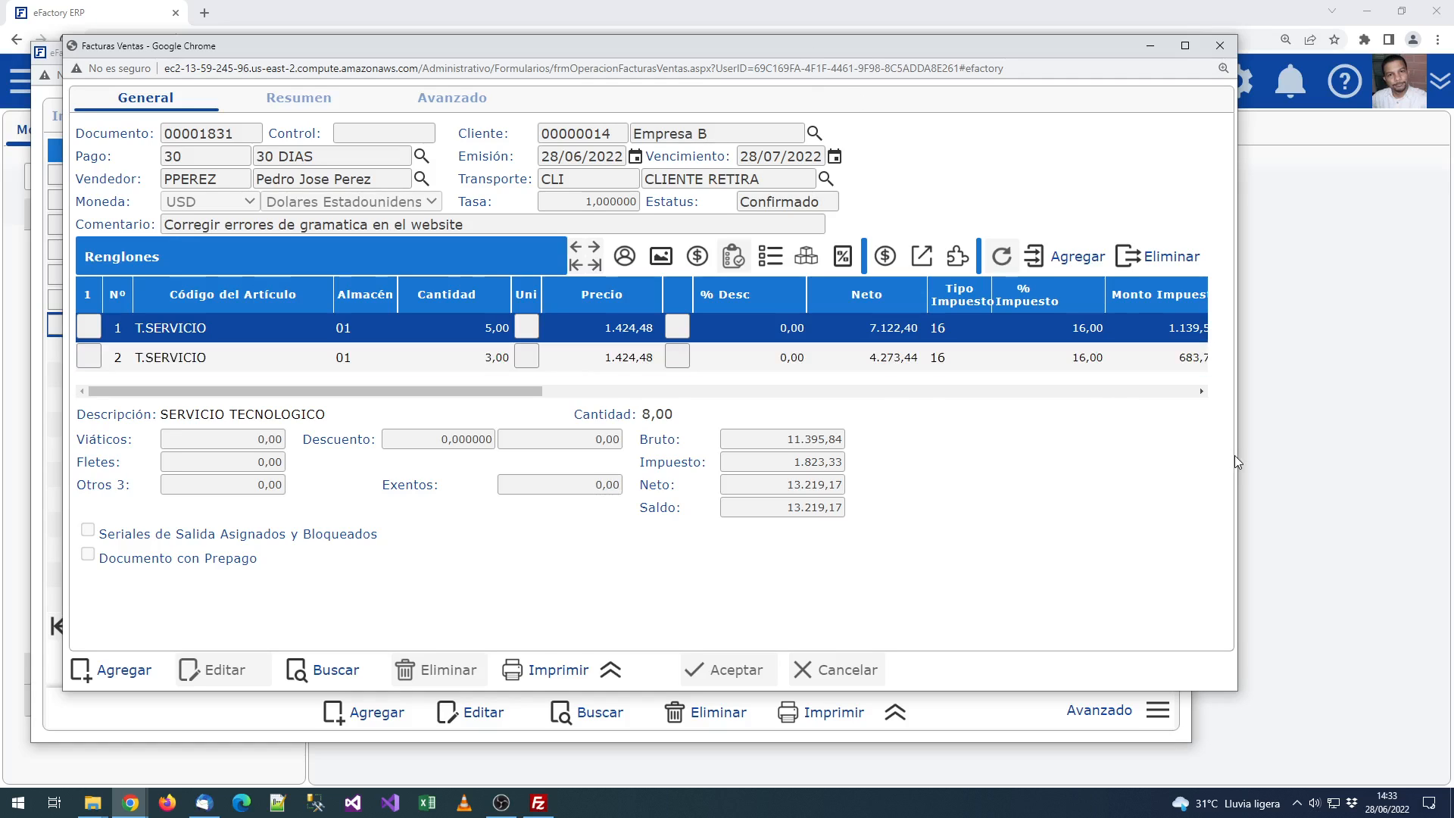
pyautogui.click(1220, 45)
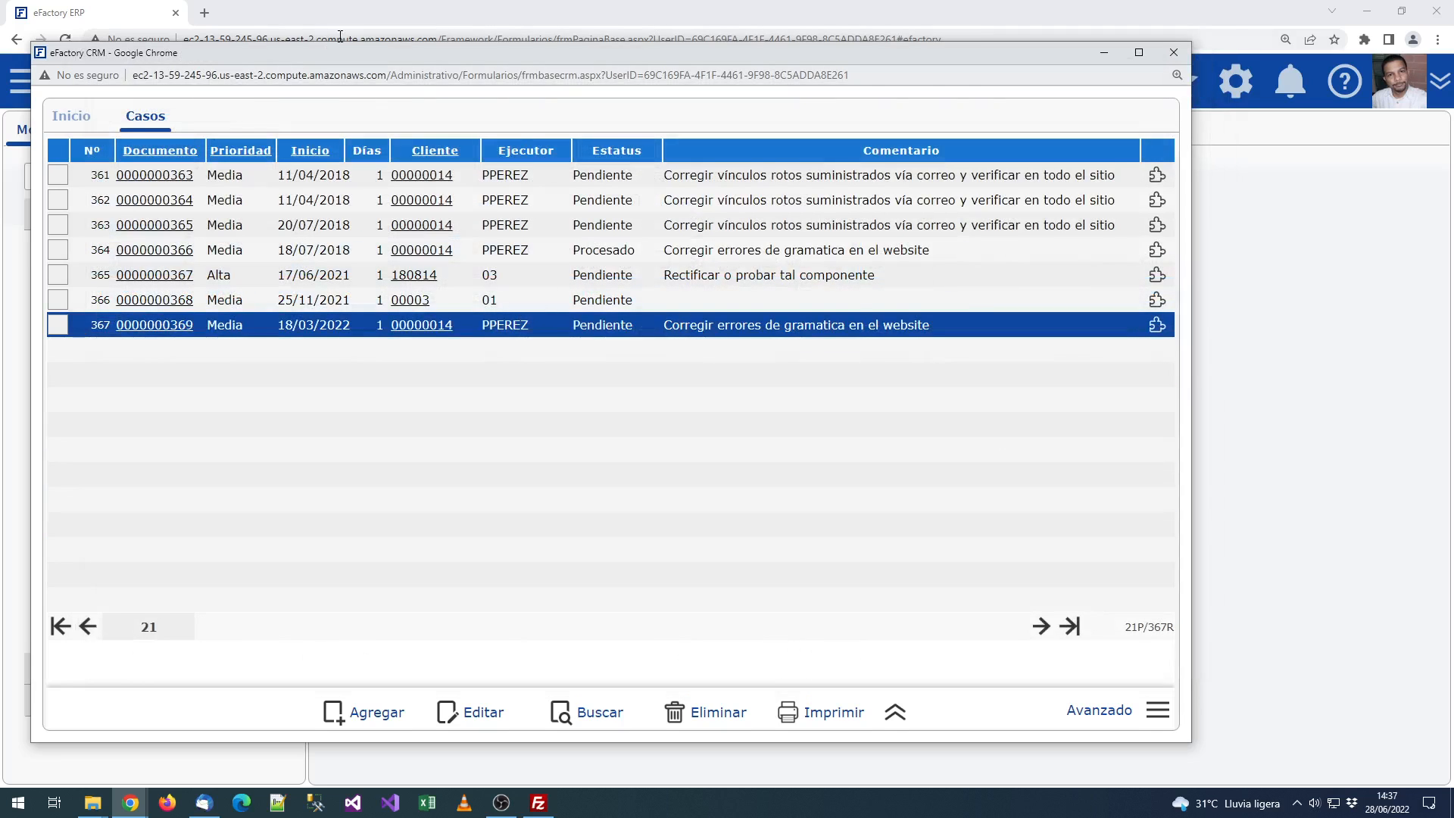
# Step: Open the Seguimiento de Casos report for the case with period Este Año
pyautogui.click(1159, 175)
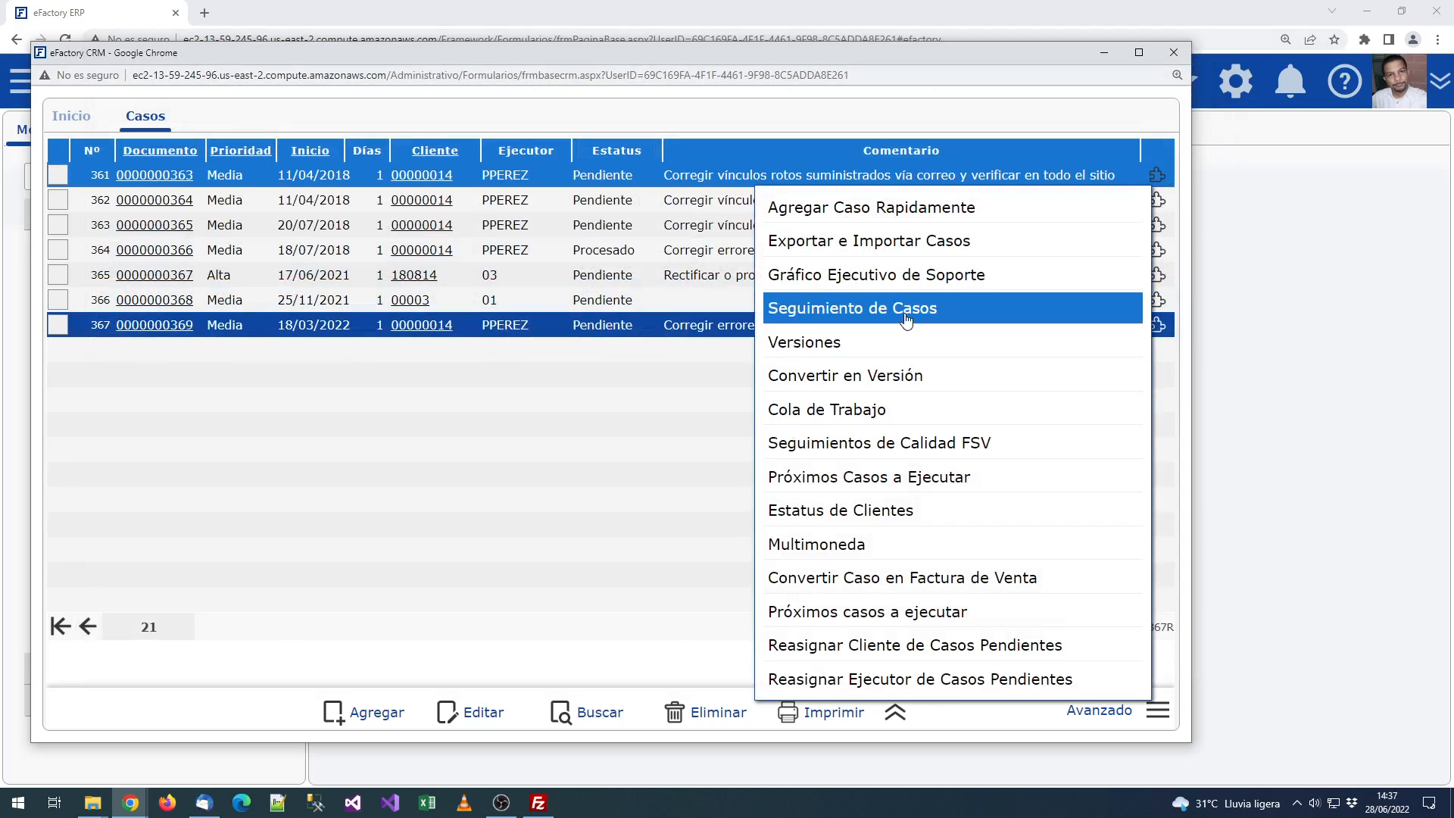
pyautogui.click(906, 308)
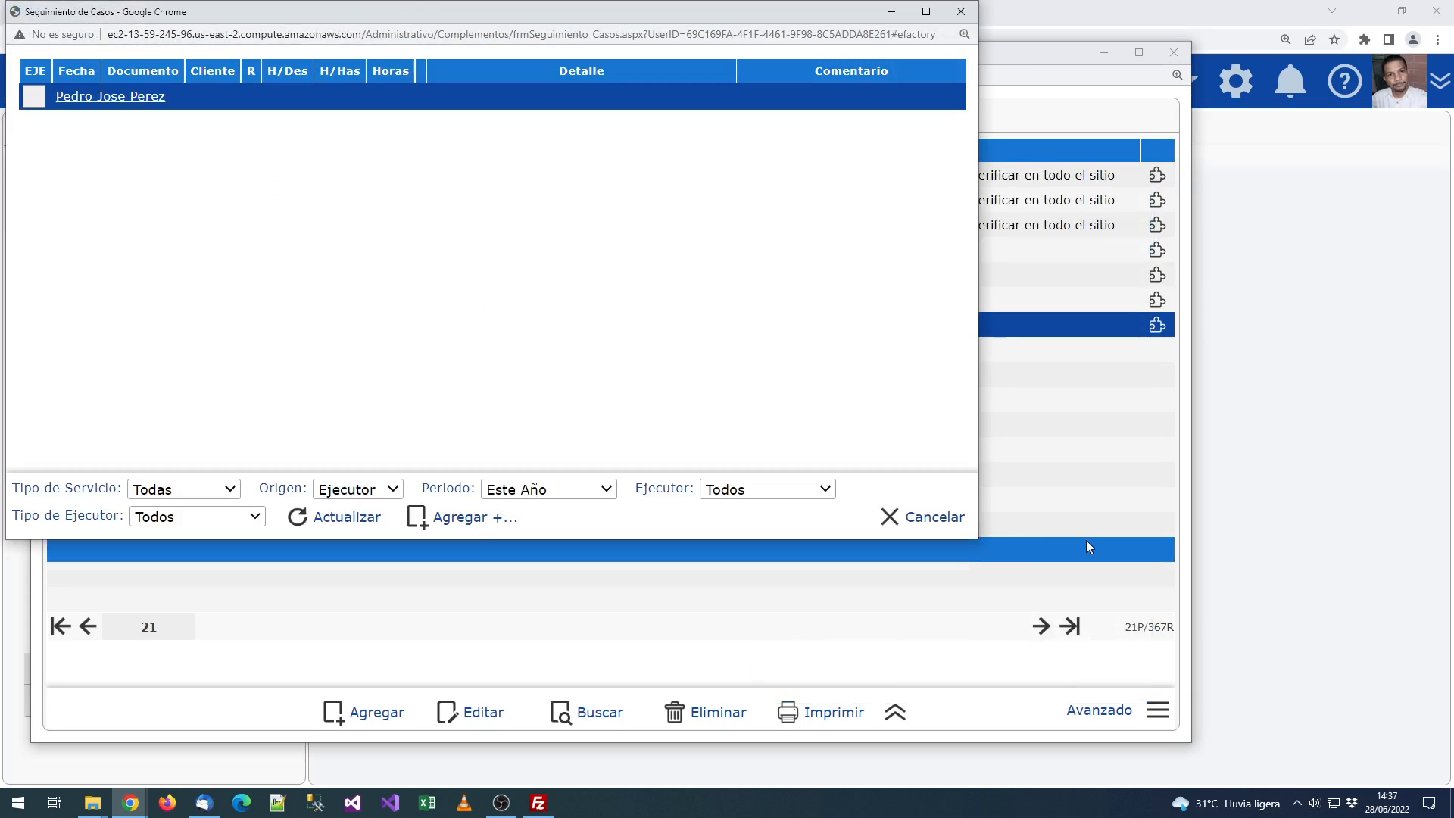
pyautogui.moveTo(978, 539); pyautogui.dragTo(1428, 704)
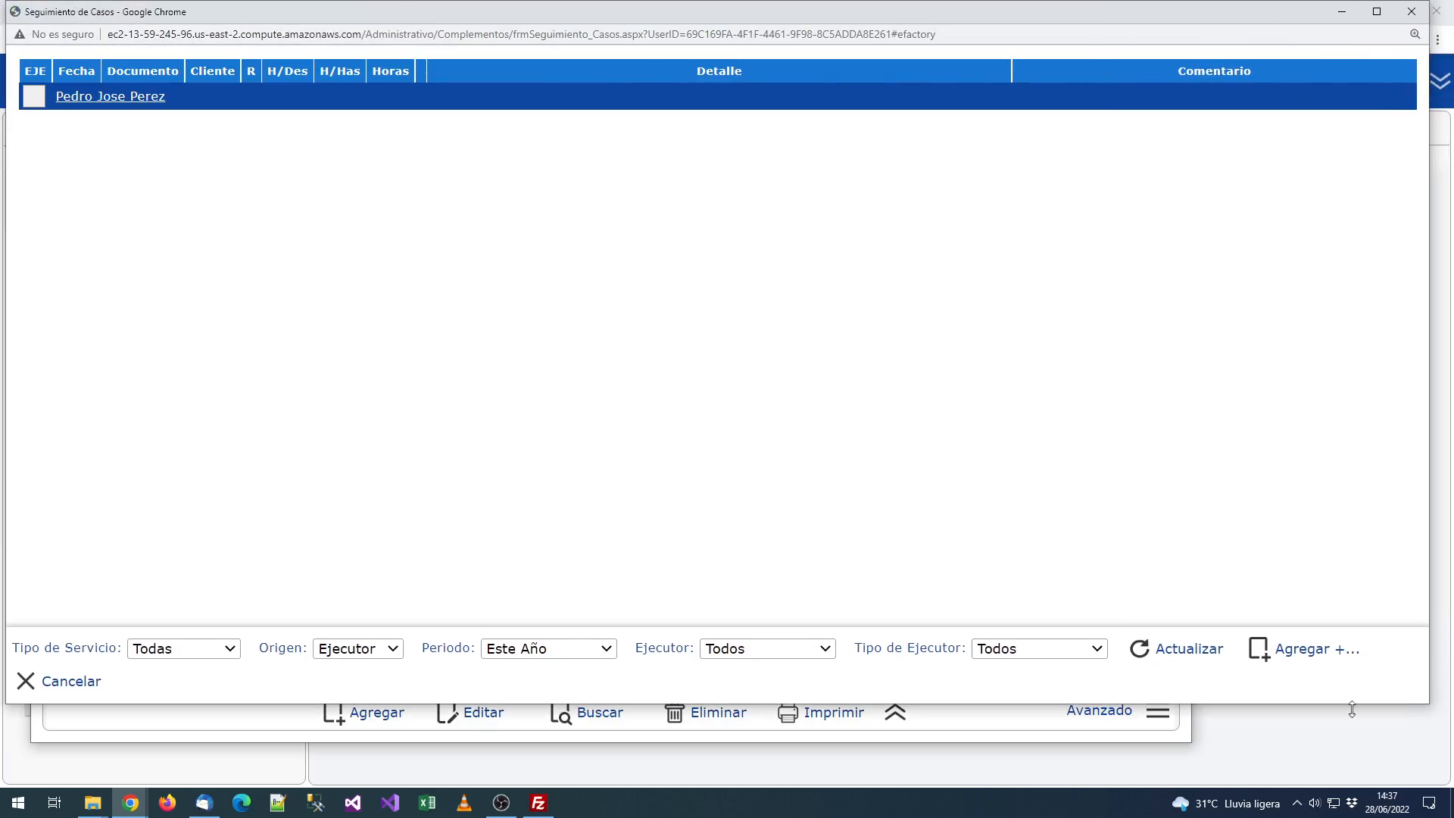
pyautogui.click(524, 657)
pyautogui.click(505, 655)
# Step: Expand the executor group and the 17/03/2022 and 18/03/2022 day entries
pyautogui.click(32, 102)
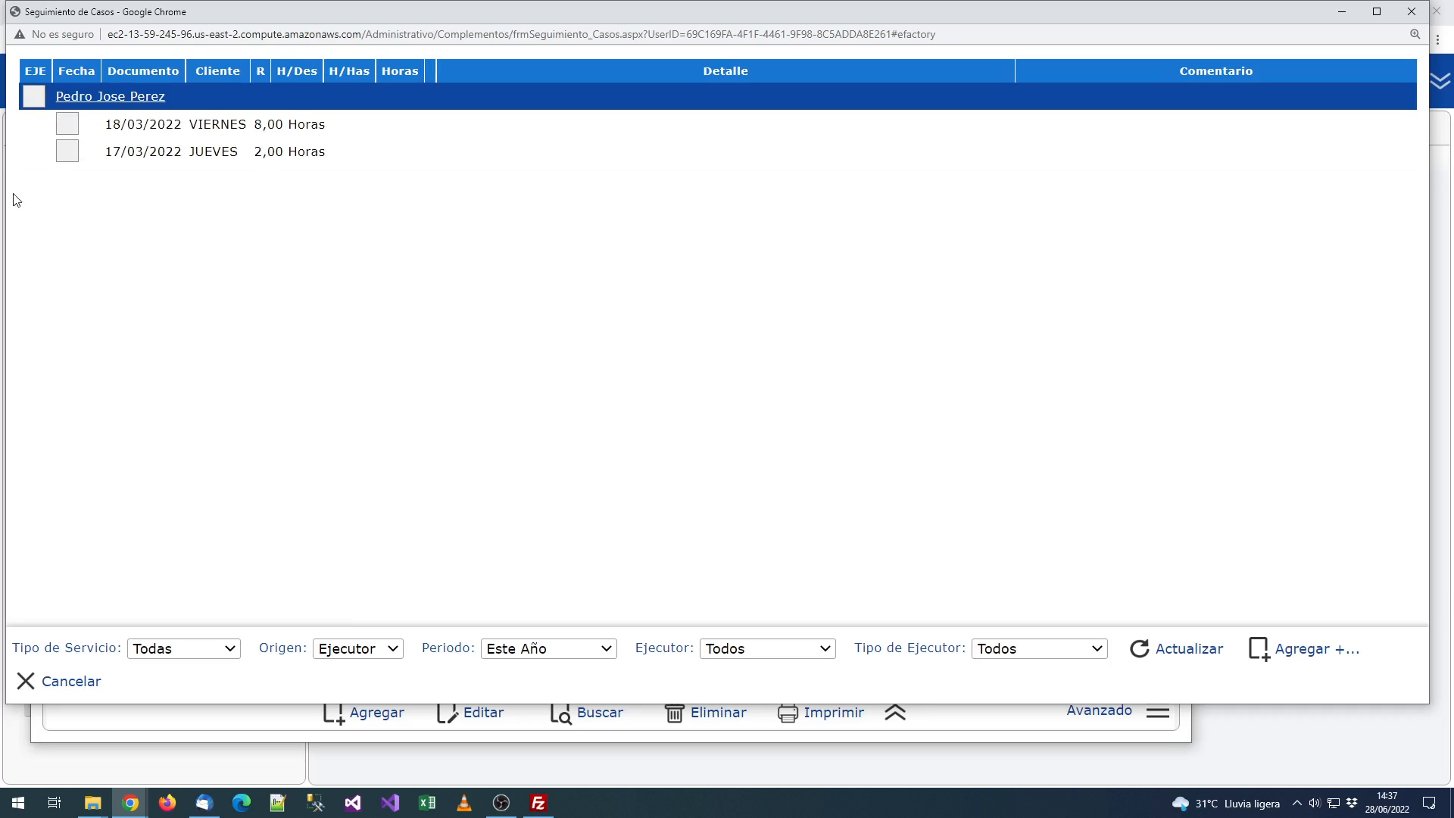
pyautogui.click(70, 155)
pyautogui.click(67, 124)
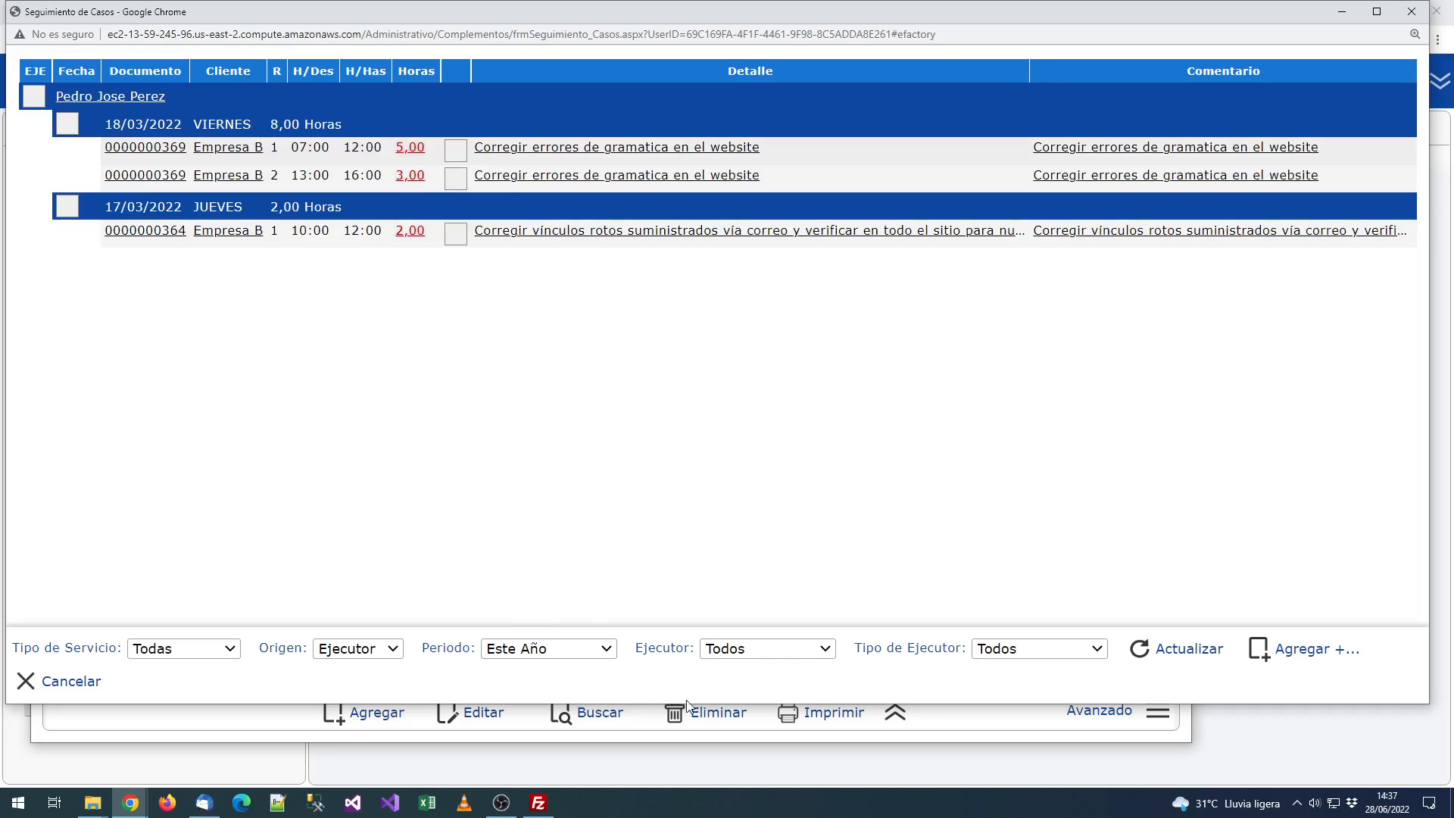
pyautogui.click(604, 653)
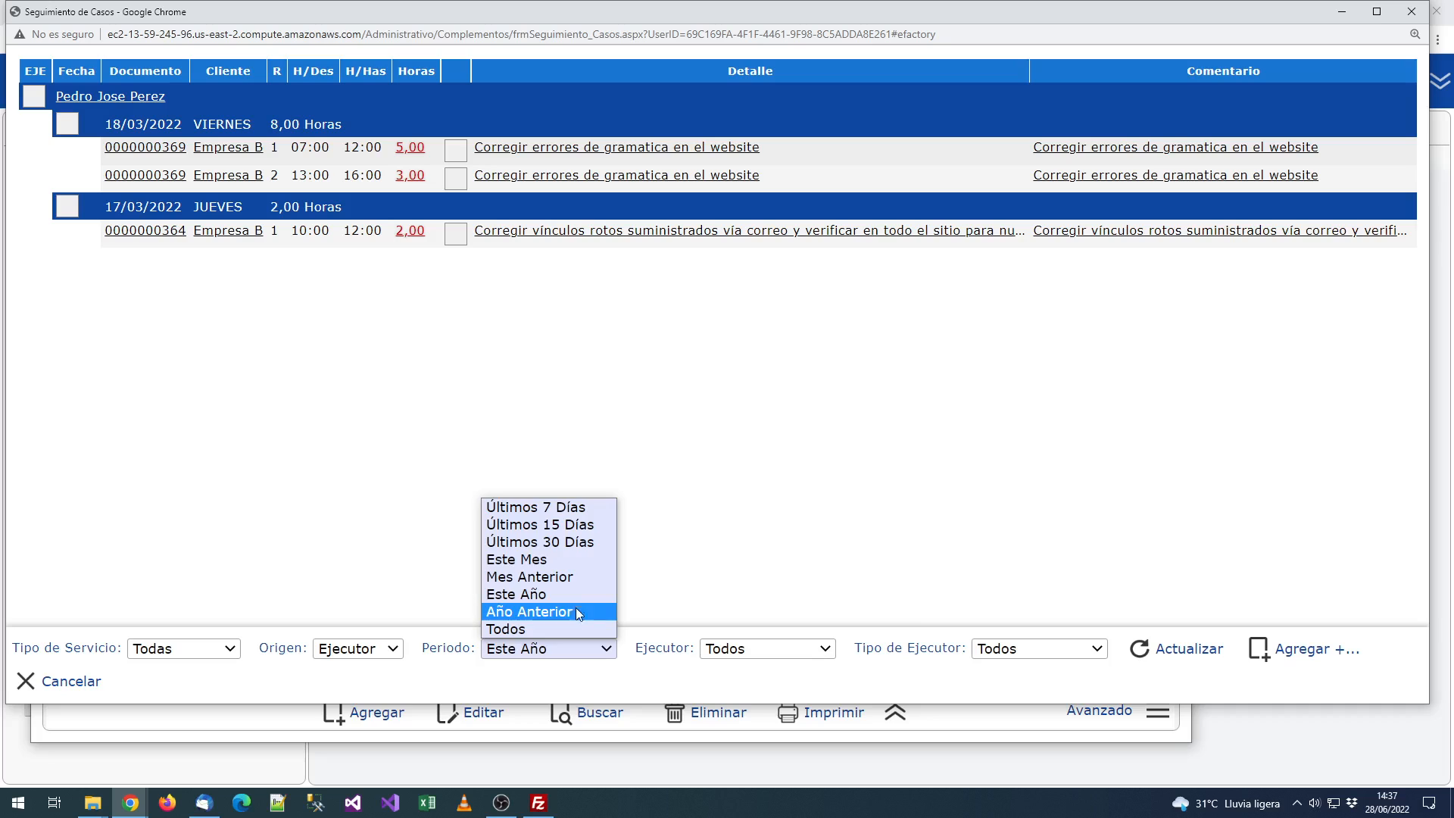
# Step: Review Año Anterior follow-ups (17/06/2021, 25/11/2021 entries), then close the tracker
pyautogui.click(546, 611)
pyautogui.click(1181, 648)
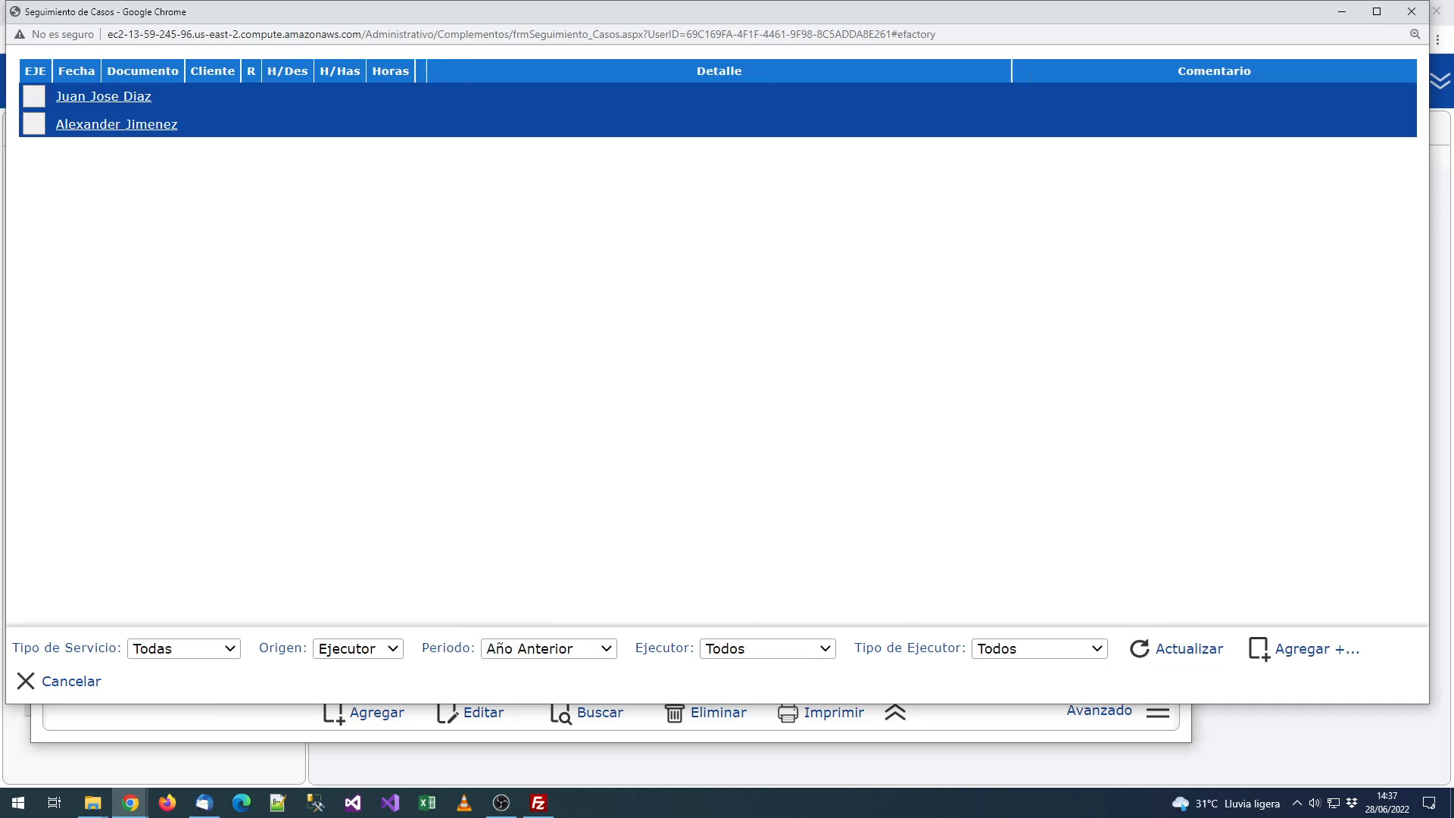
pyautogui.click(69, 182)
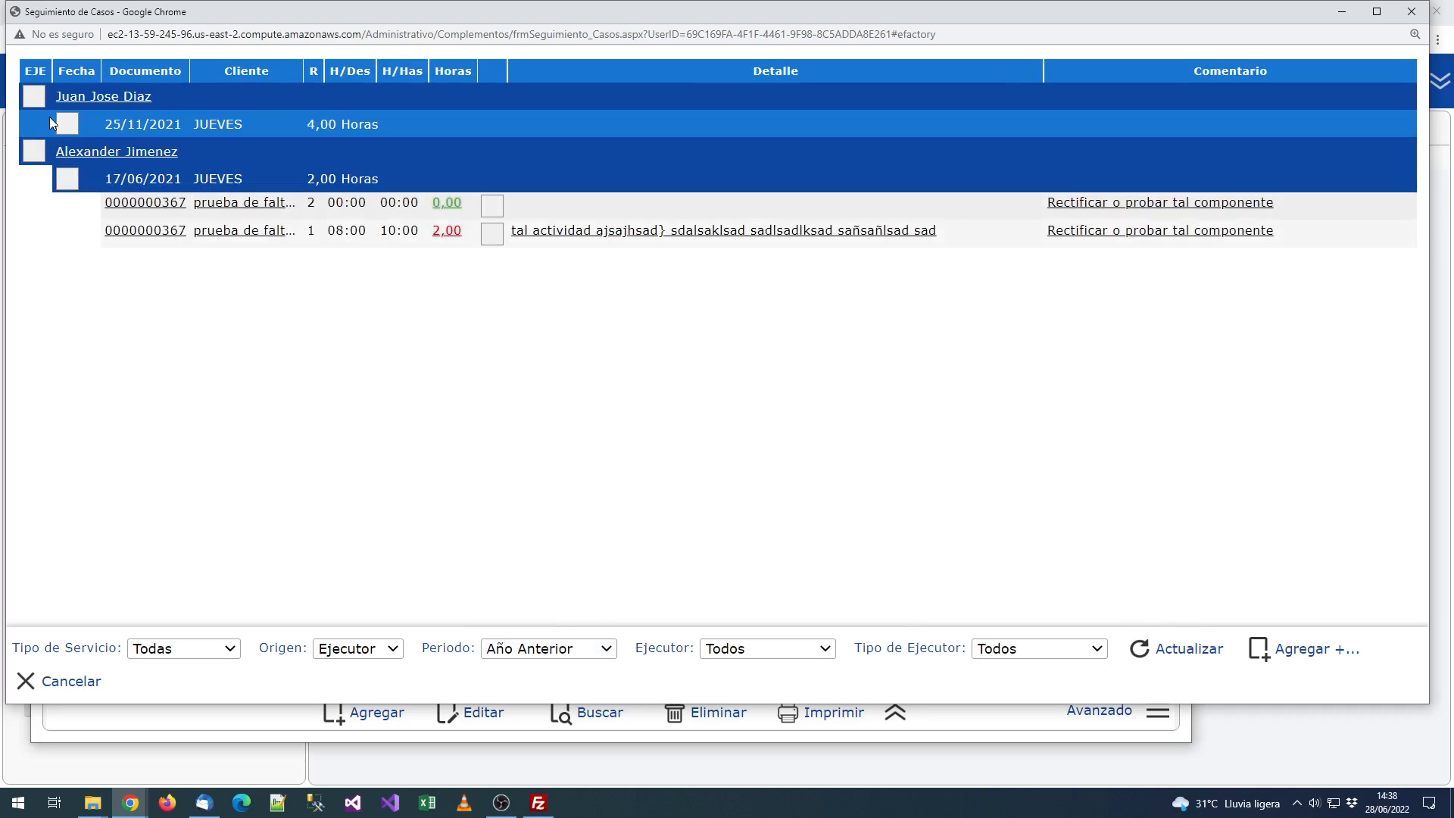
pyautogui.click(59, 121)
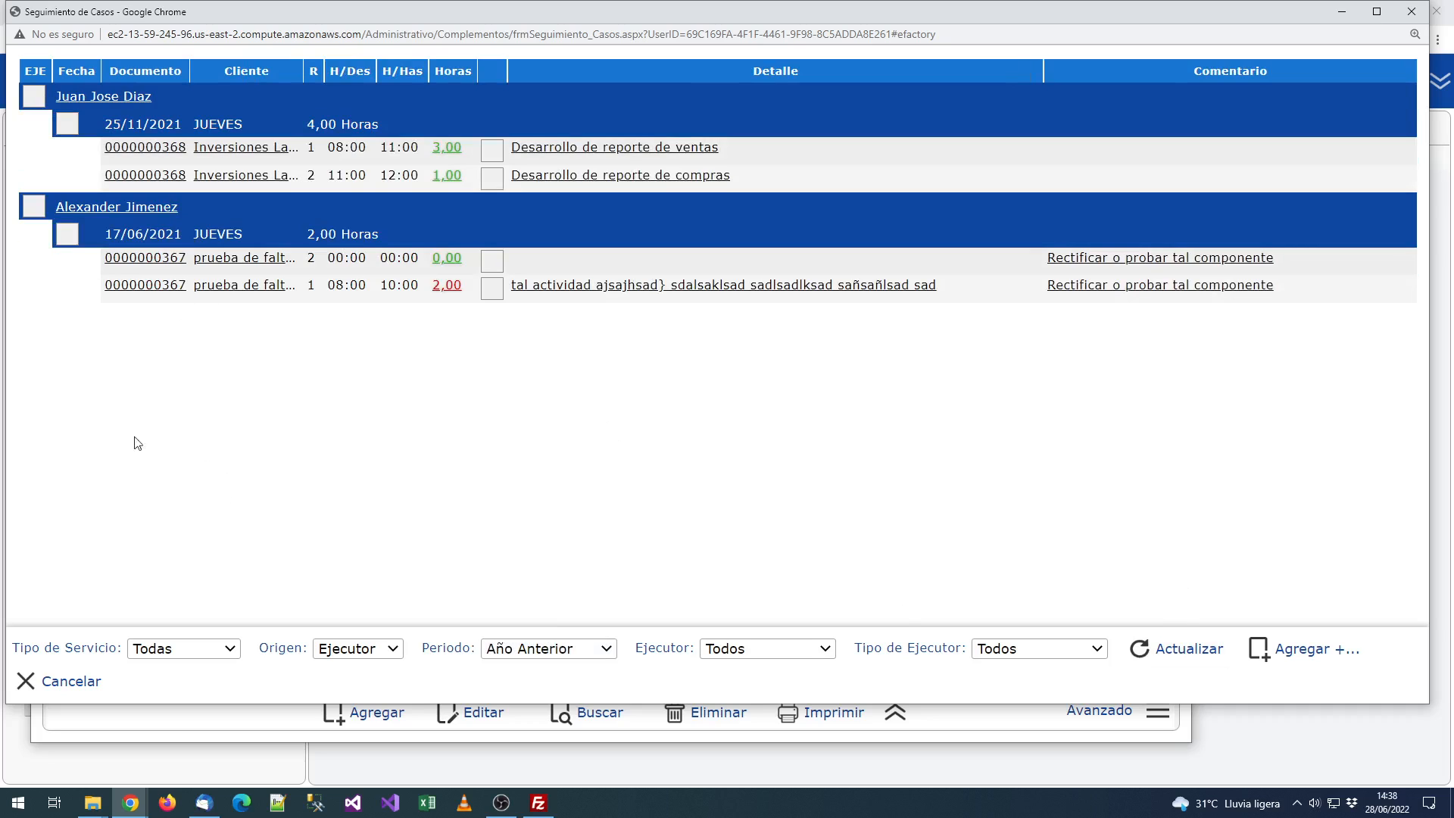
pyautogui.click(406, 147)
pyautogui.moveTo(1020, 18); pyautogui.dragTo(765, 153)
pyautogui.click(1099, 156)
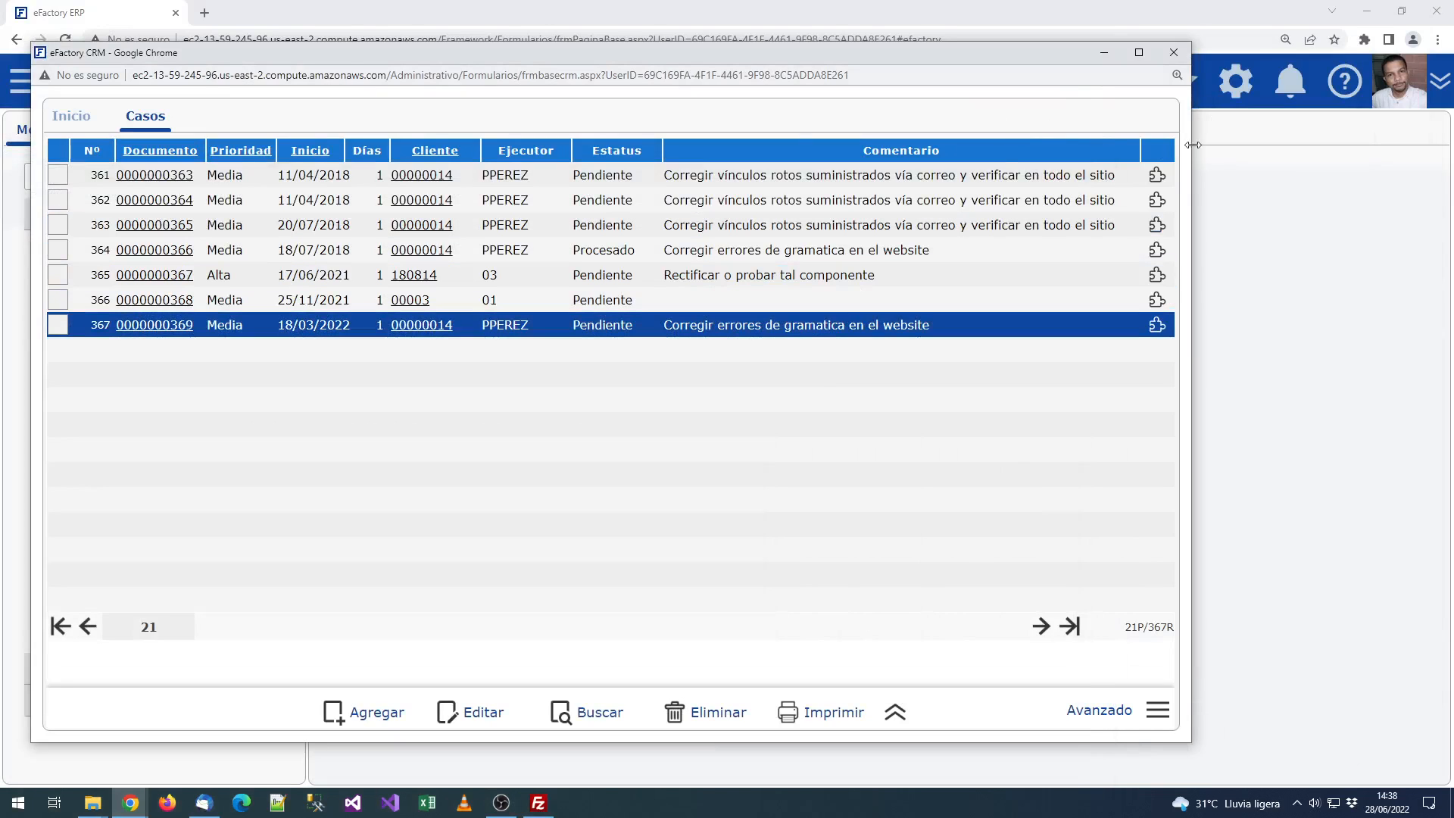
# Step: Start a quick case and fill it from the recent La Macarena C.A. case
pyautogui.click(1158, 175)
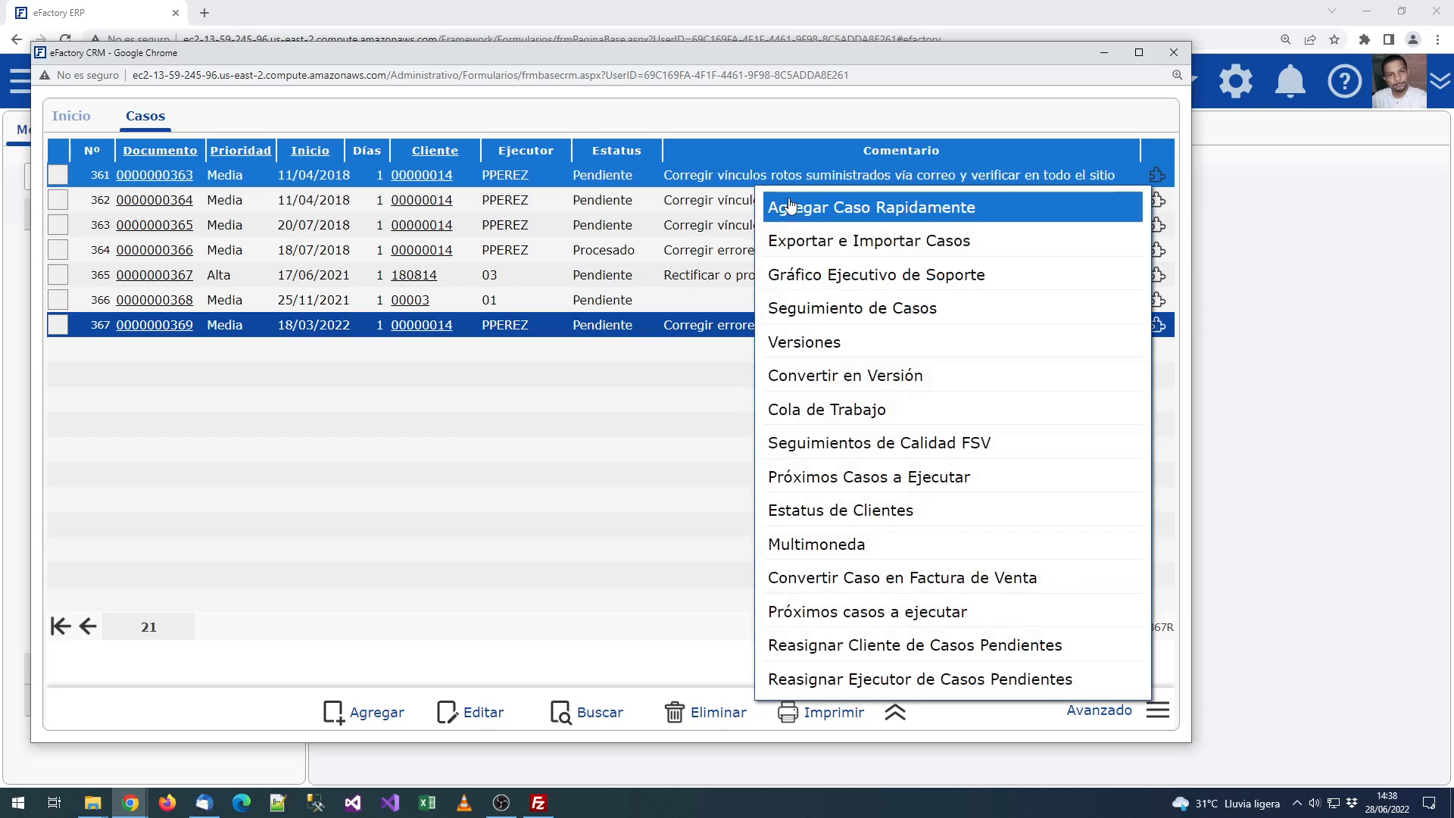
pyautogui.click(872, 208)
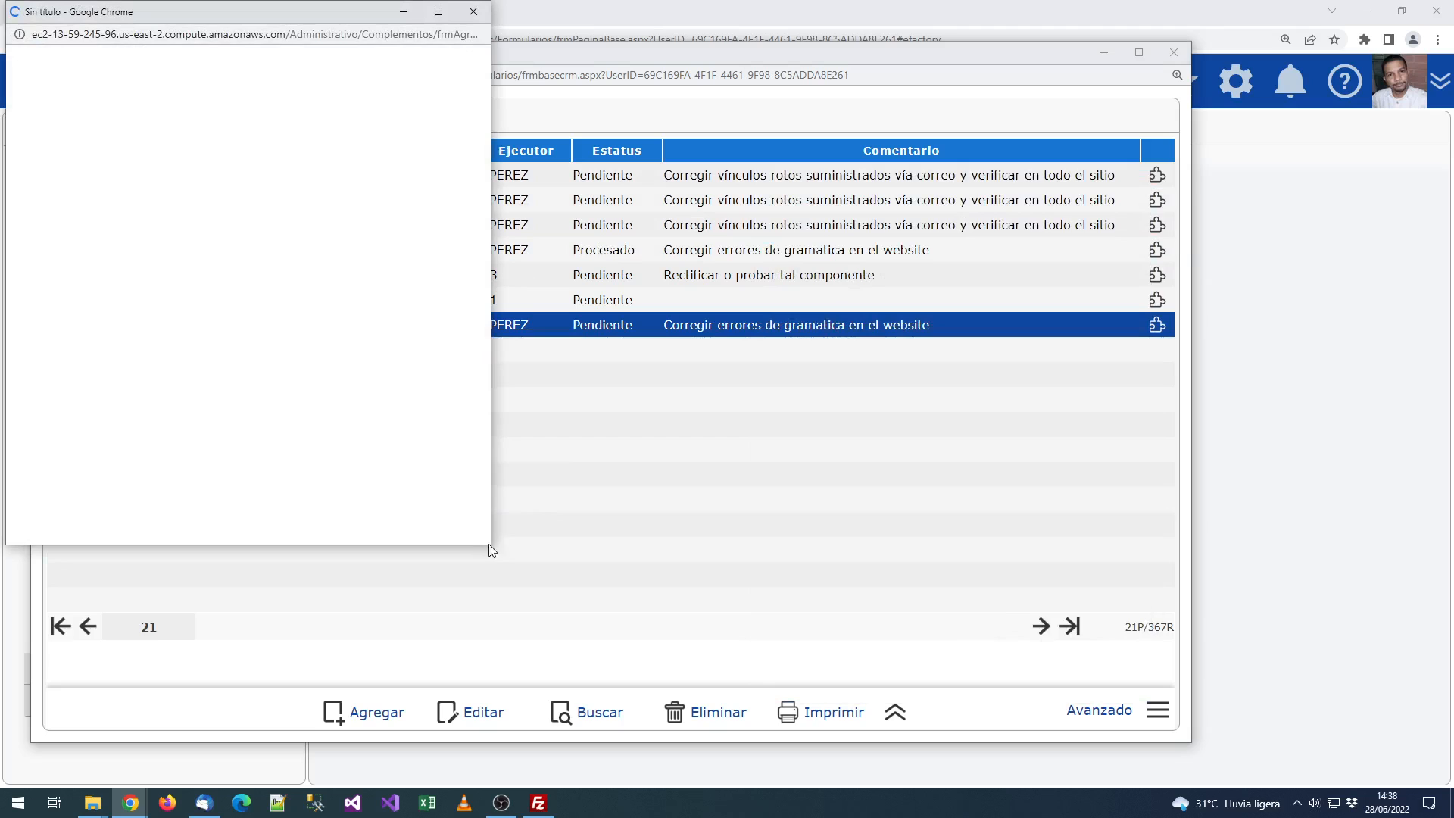
pyautogui.moveTo(491, 548); pyautogui.dragTo(1107, 654)
pyautogui.click(795, 448)
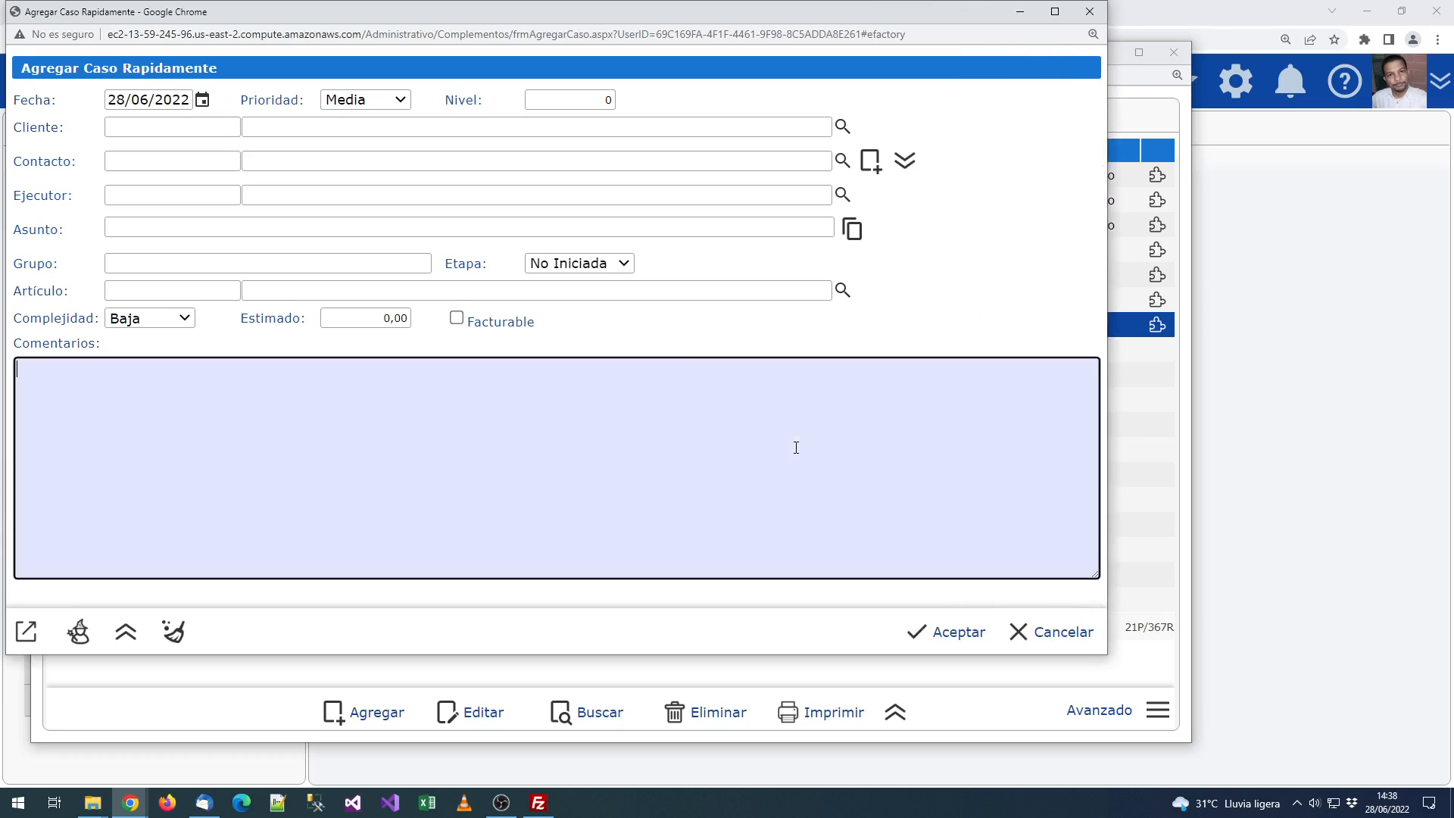
pyautogui.click(265, 94)
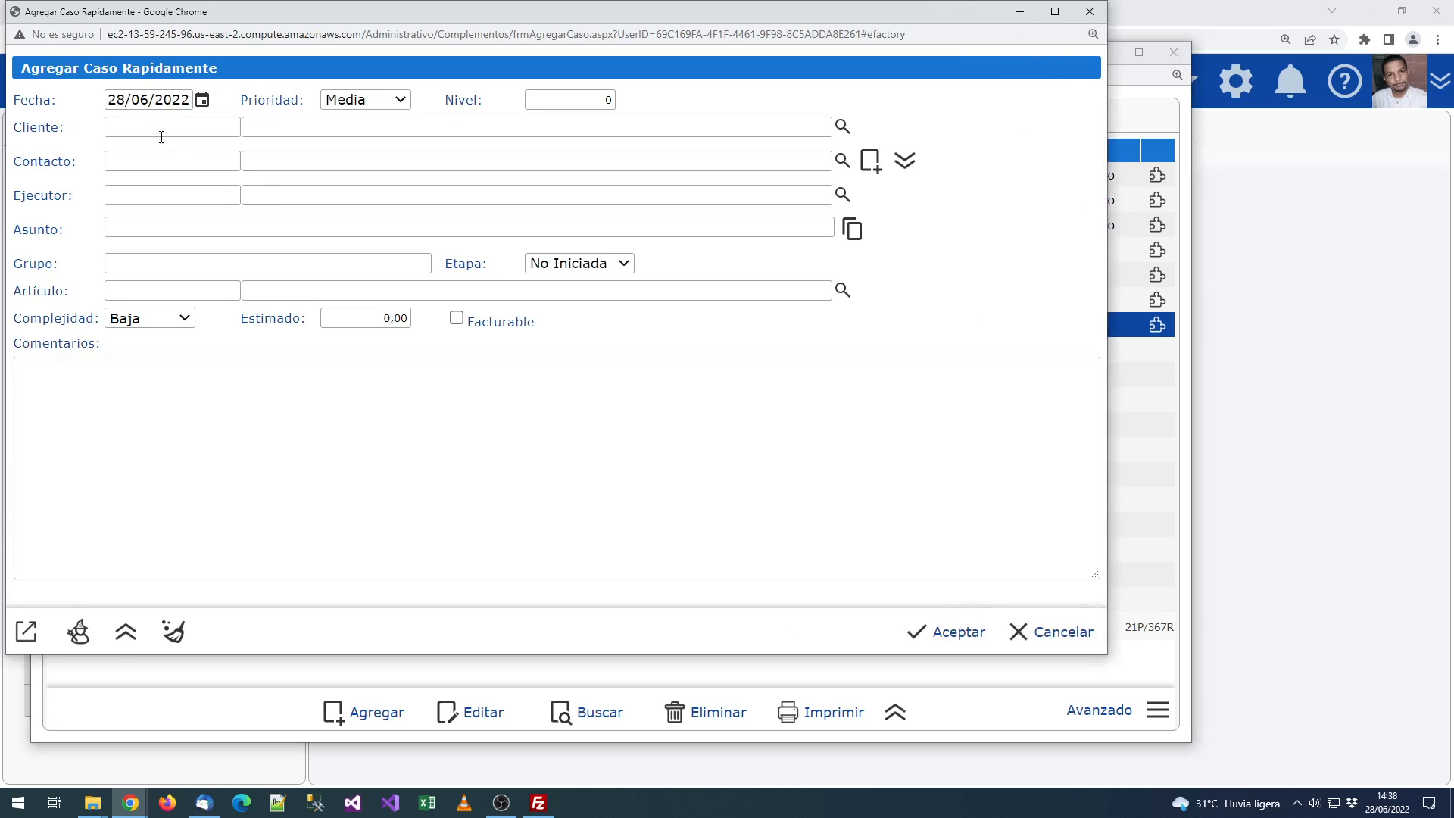
pyautogui.click(78, 633)
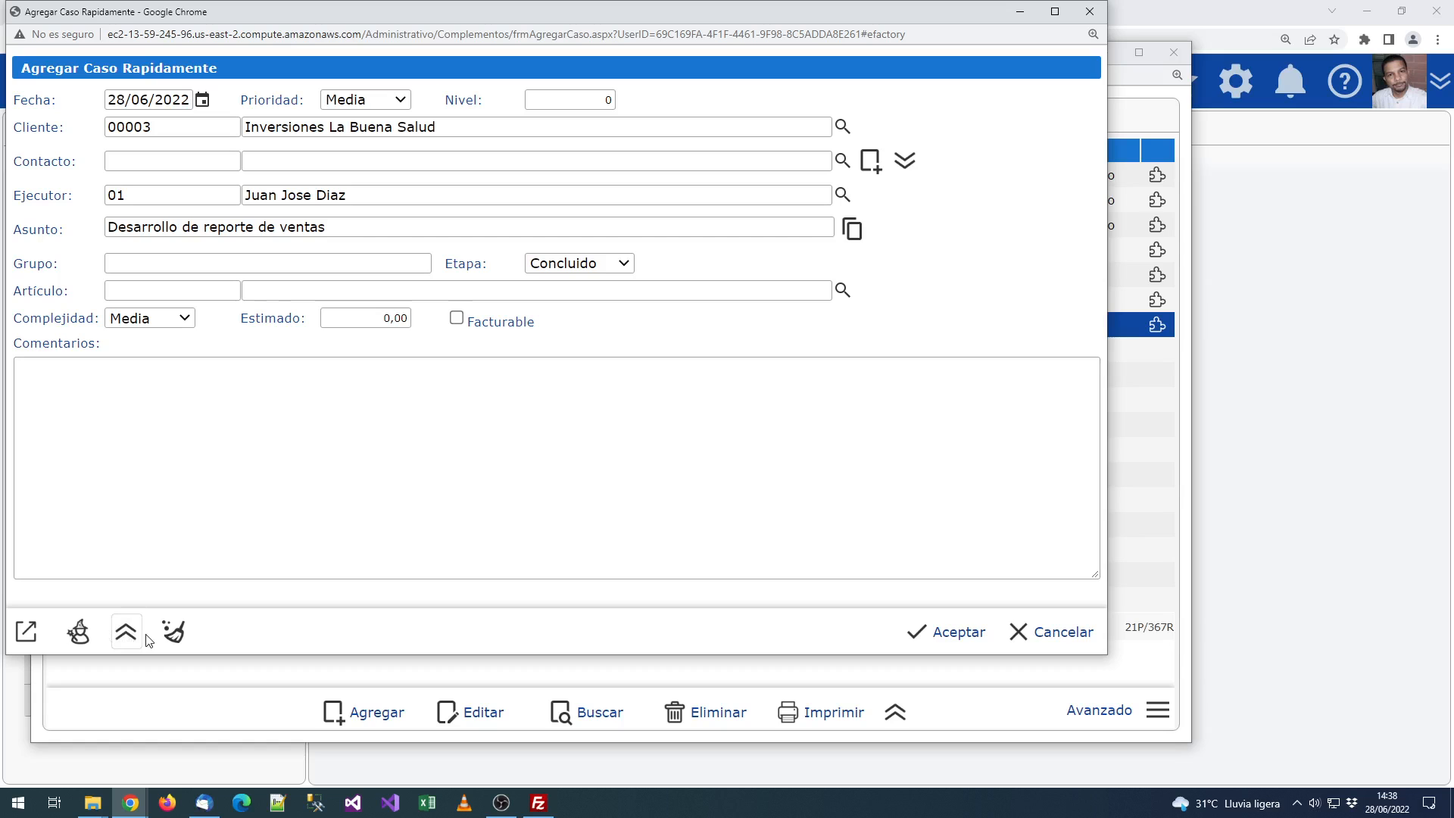
pyautogui.click(125, 631)
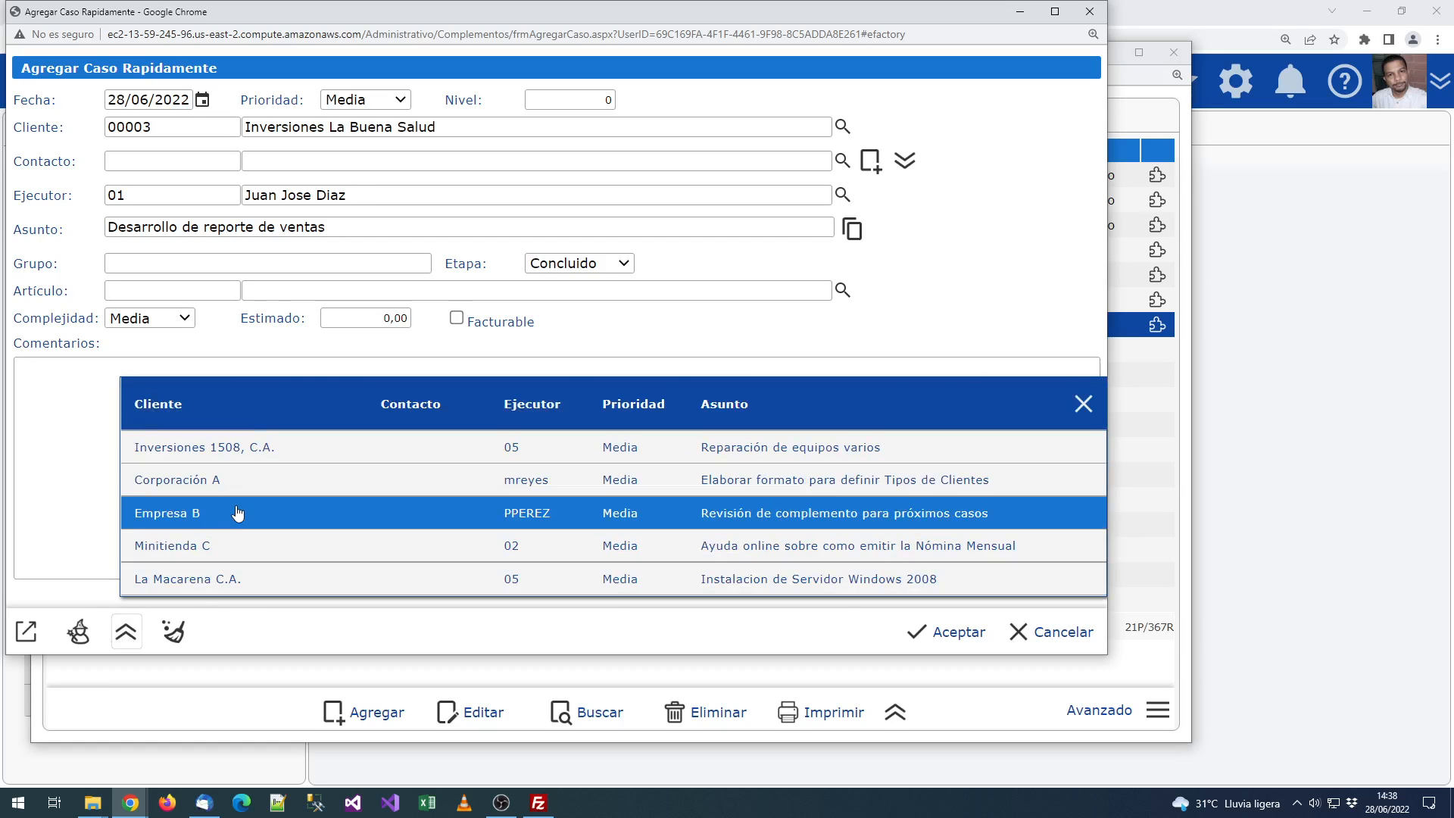
pyautogui.click(200, 580)
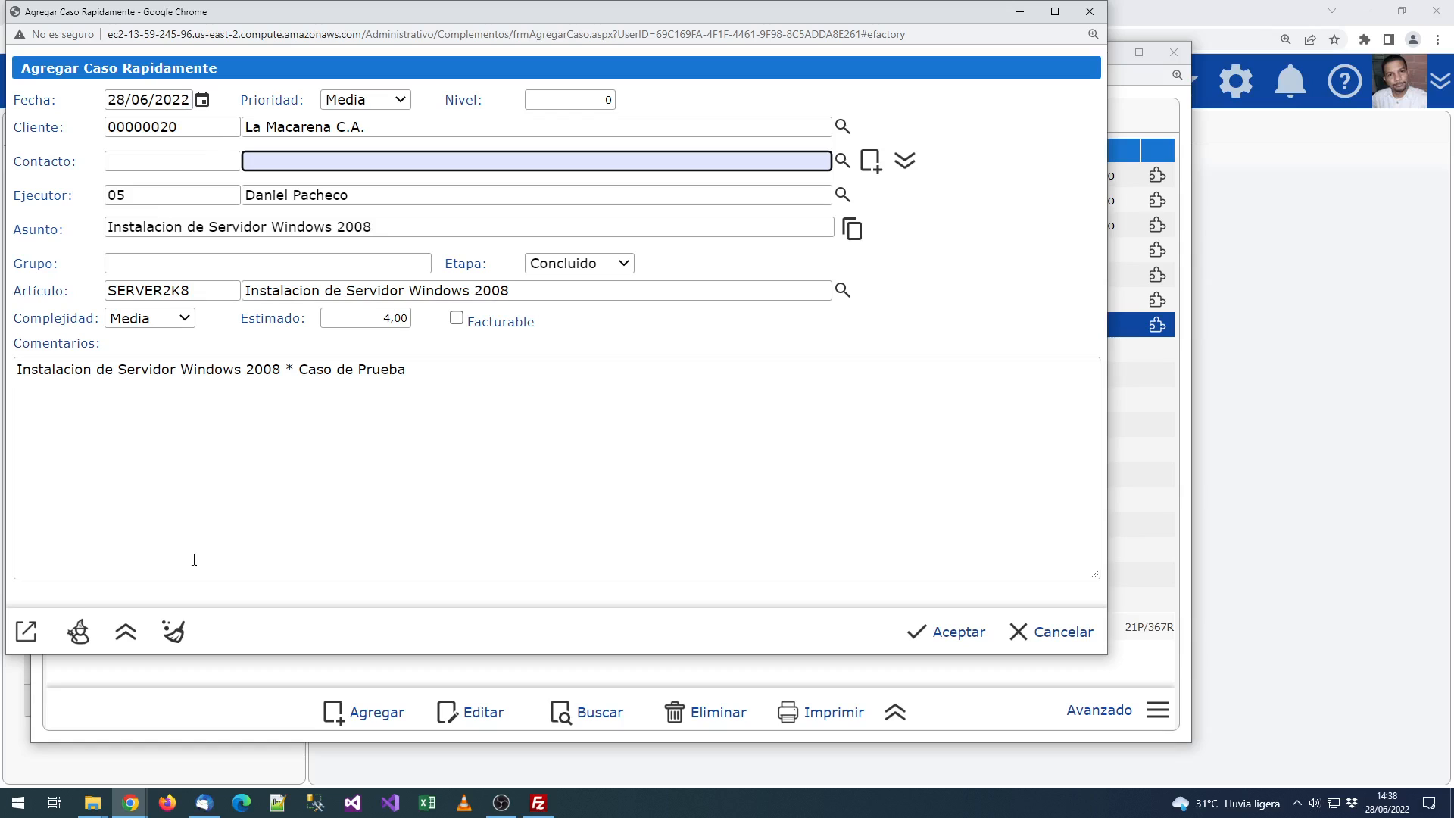
# Step: Clear the copied comments and subject, then open the contact search
pyautogui.click(51, 378)
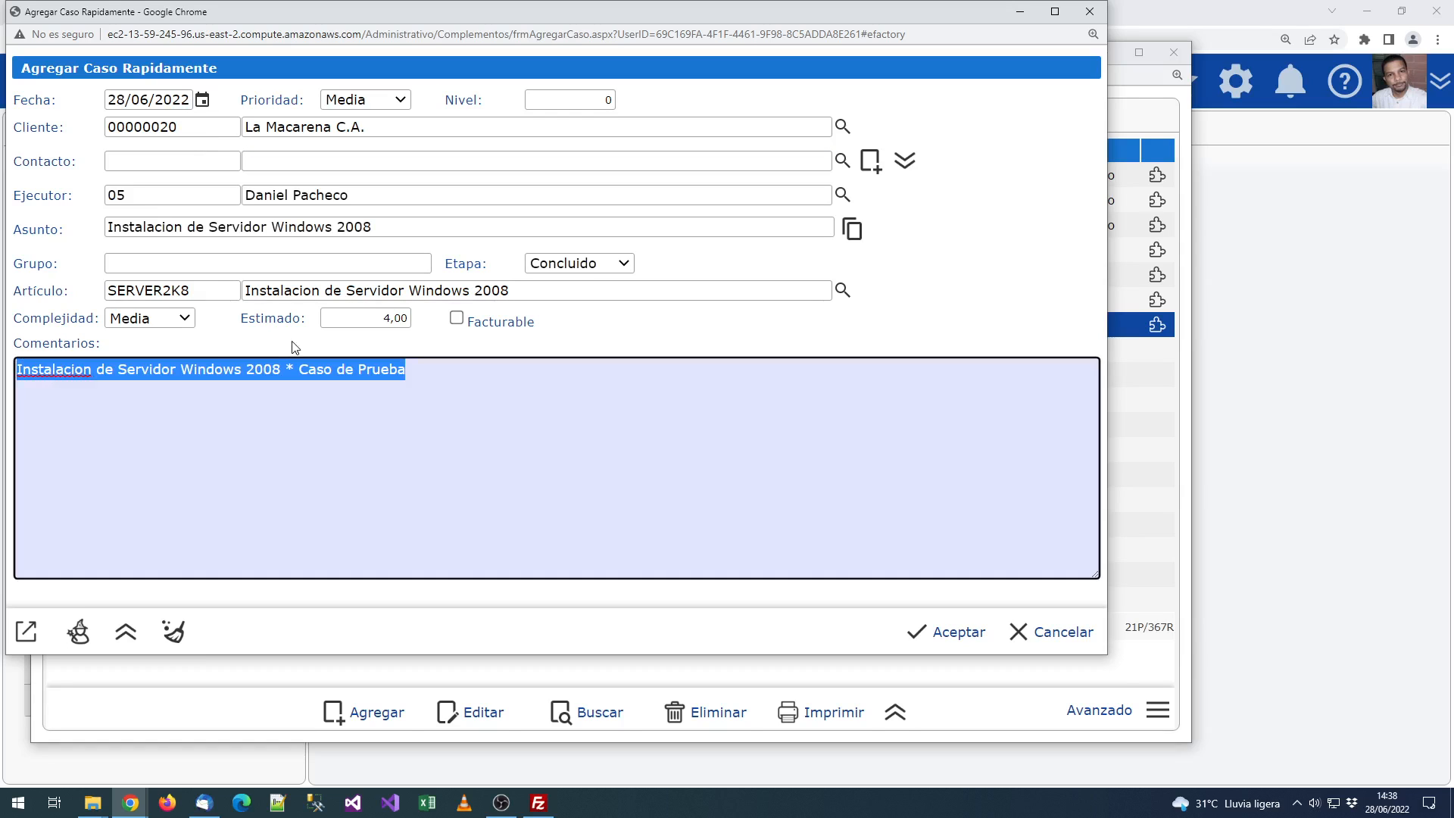
pyautogui.press('BackSpace')
pyautogui.click(194, 227)
pyautogui.press('BackSpace')
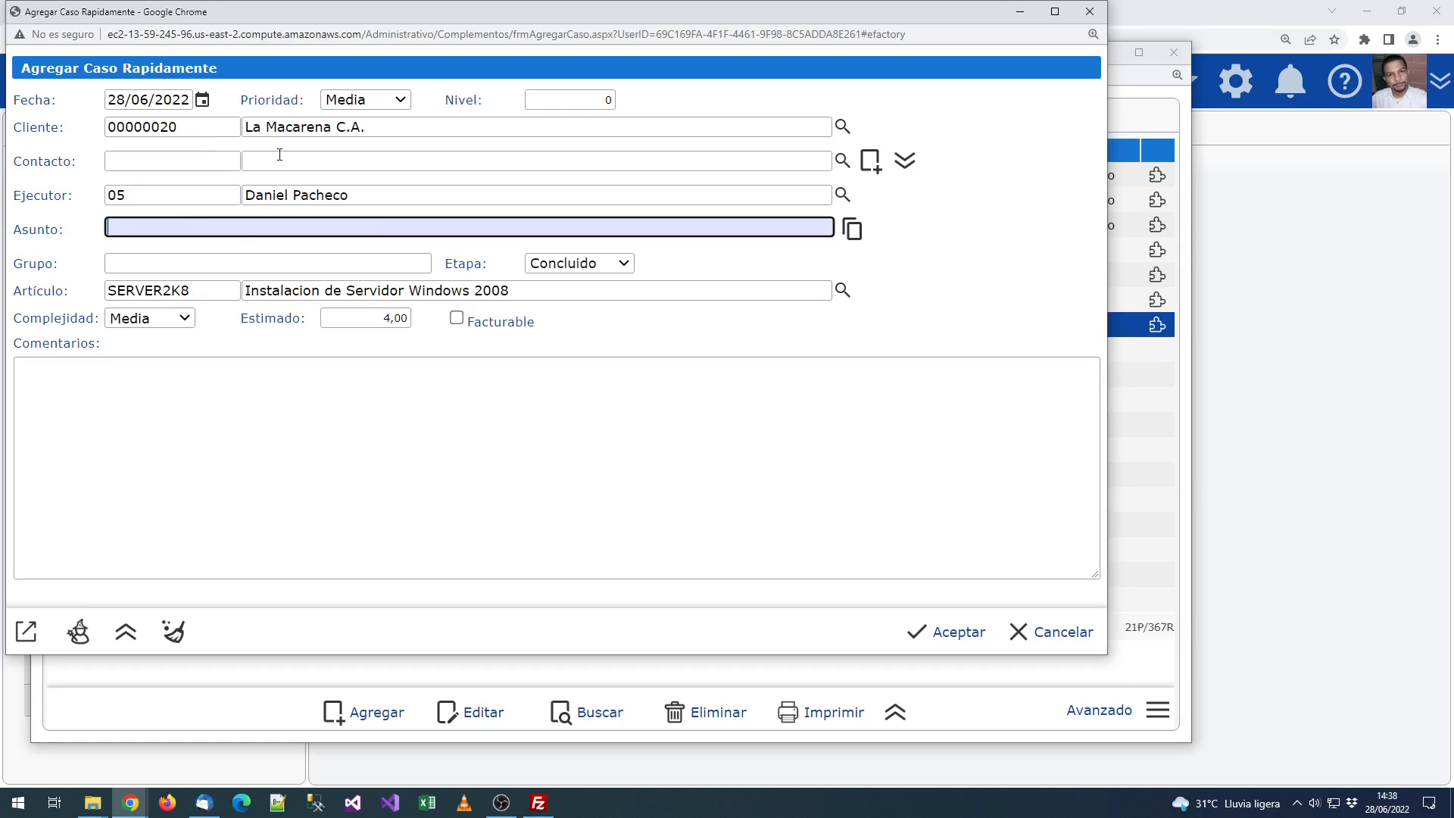
pyautogui.click(842, 161)
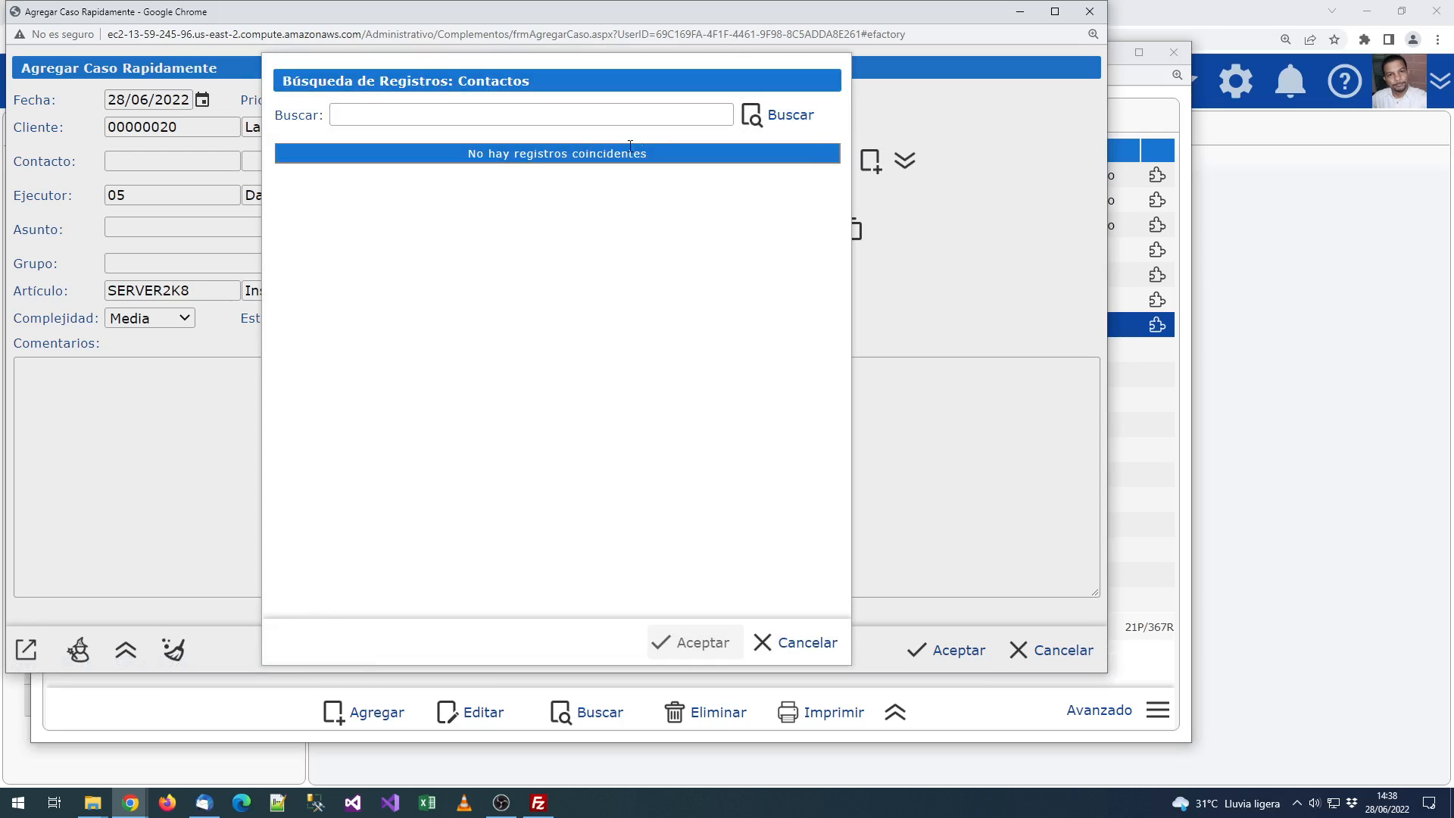
# Step: Begin a new client contact, entering the contact's name and code
pyautogui.click(795, 642)
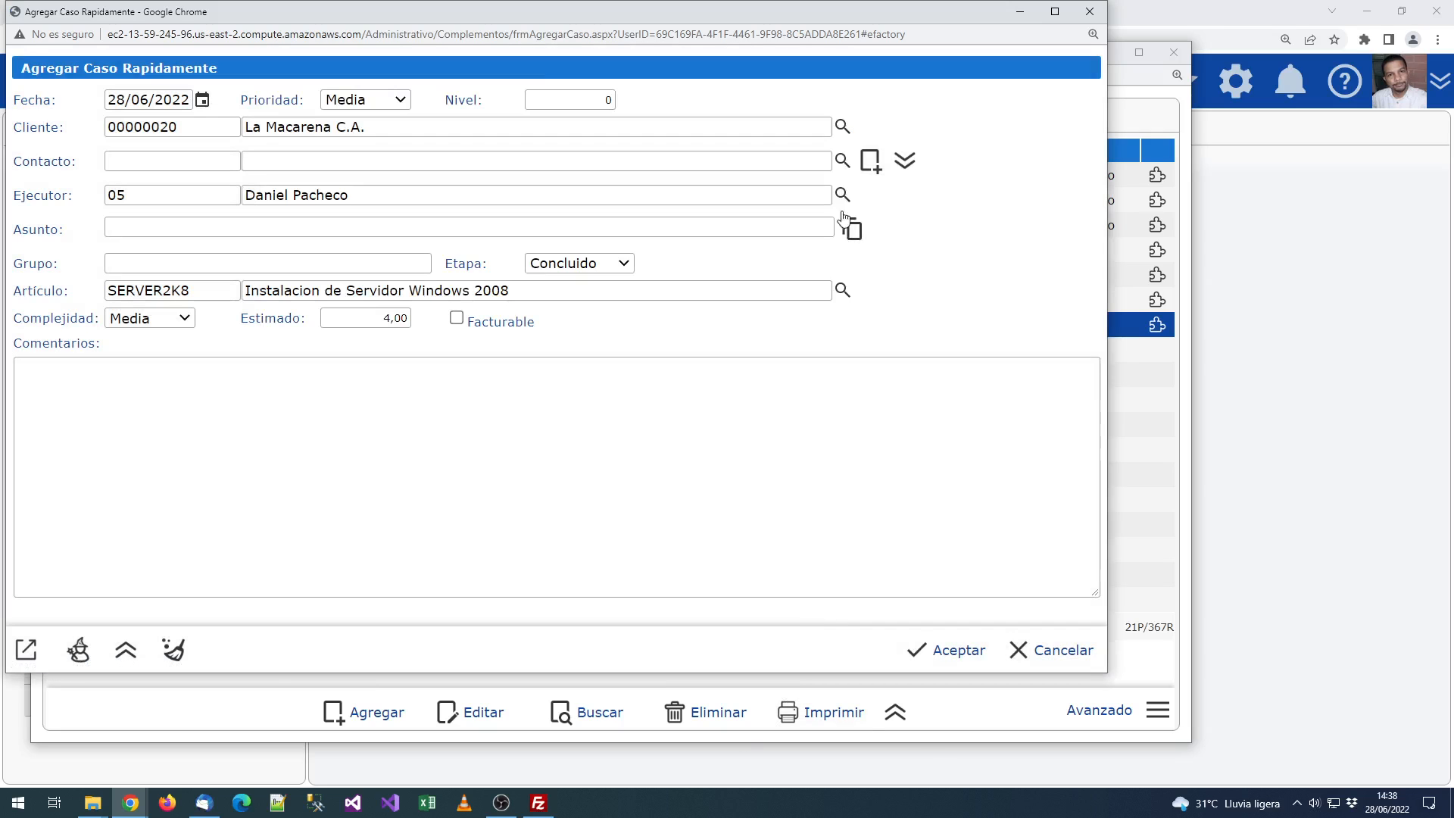
pyautogui.click(871, 160)
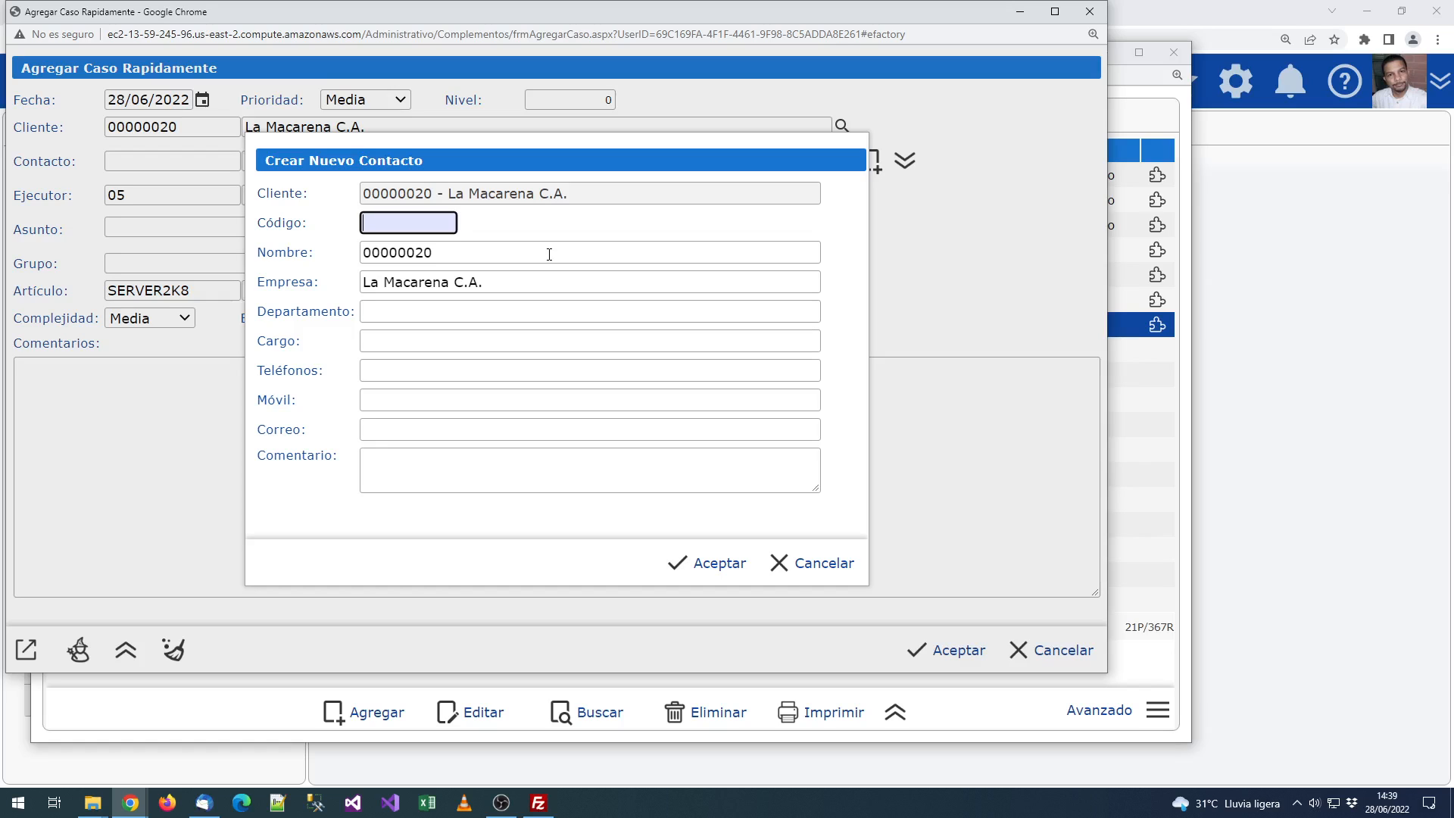
pyautogui.doubleClick(543, 254)
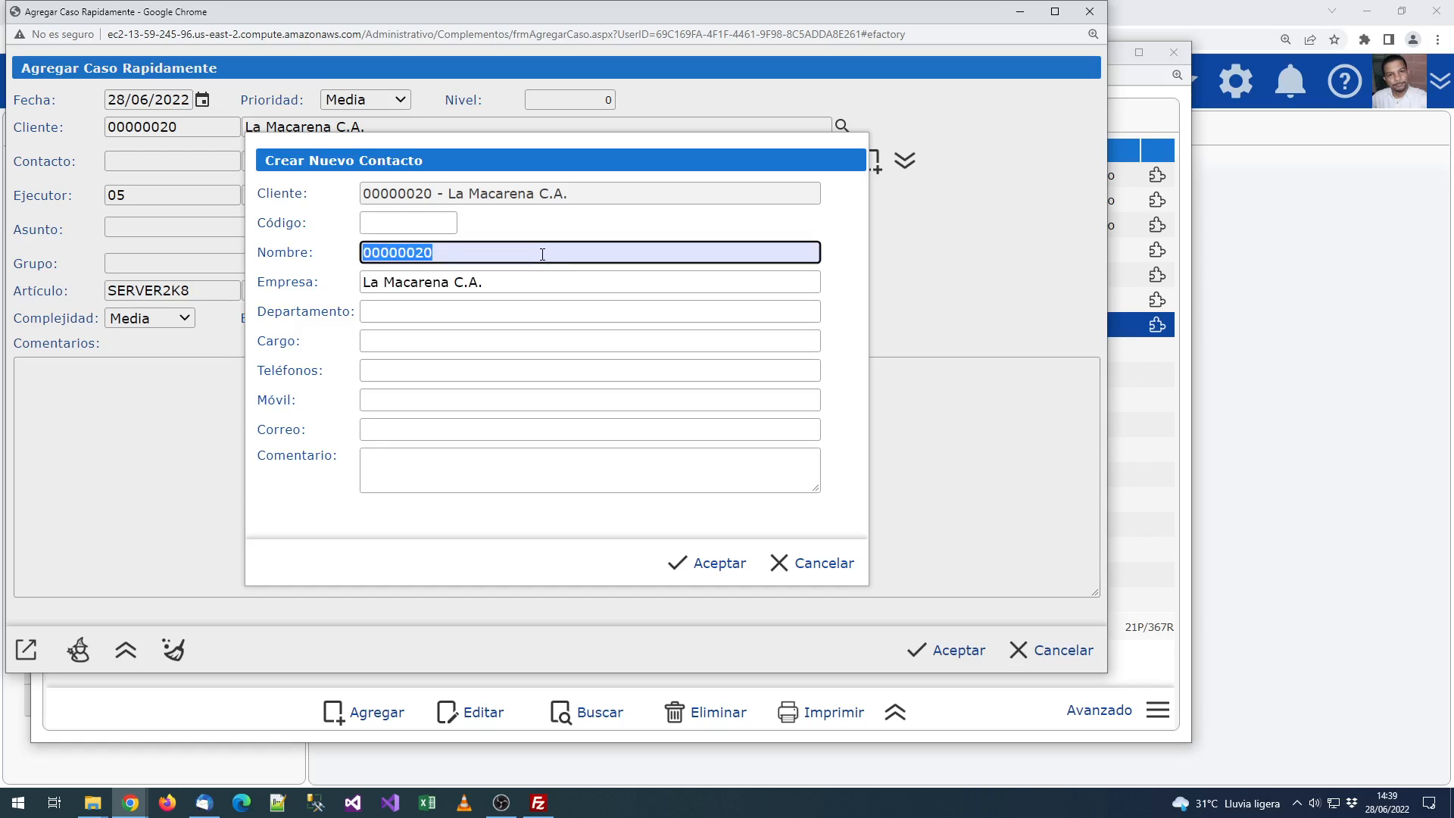
pyautogui.press('BackSpace')
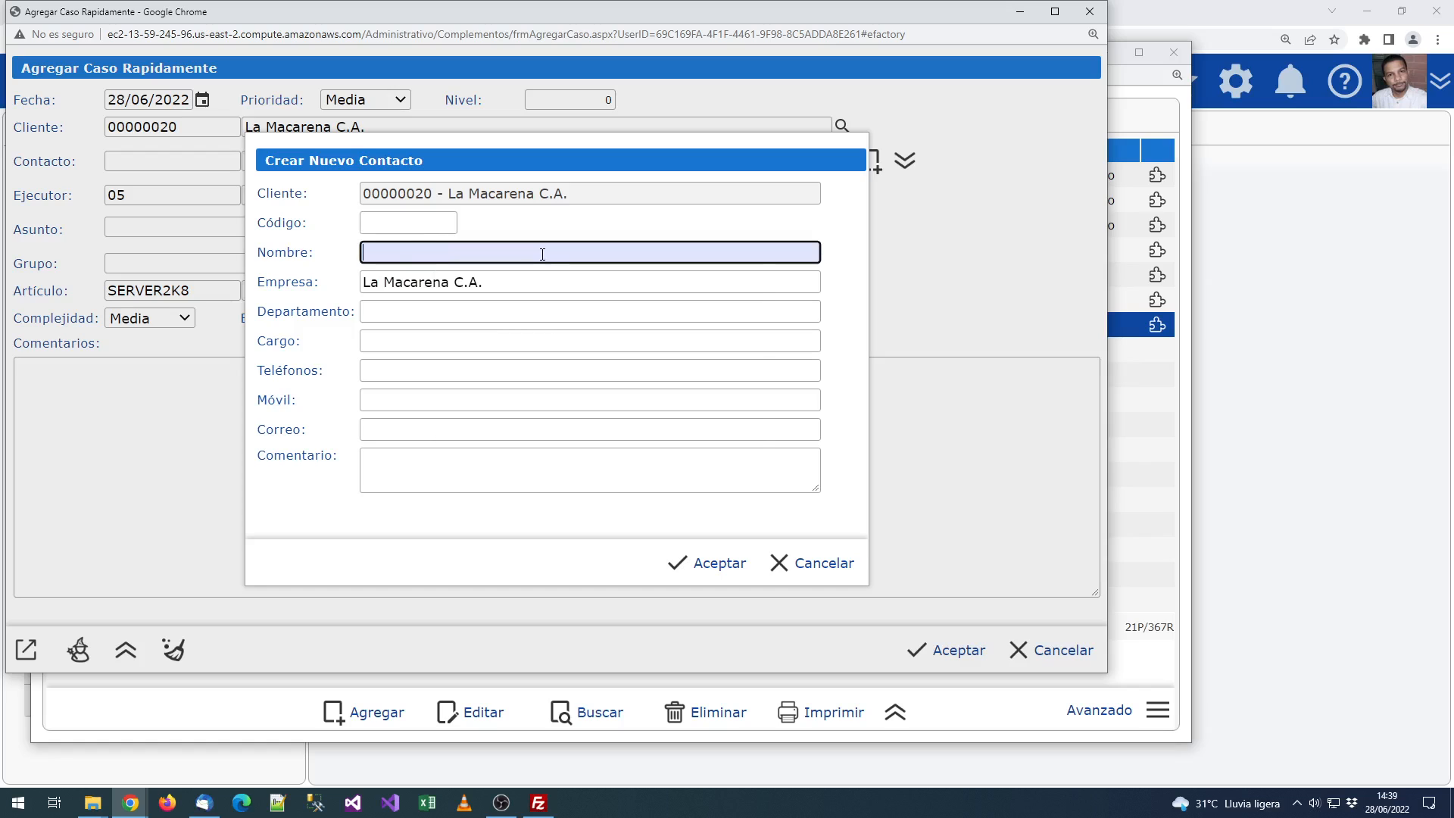
pyautogui.write('Carlos José')
pyautogui.hotkey('shift', 'Tab')
pyautogui.write('CAR')
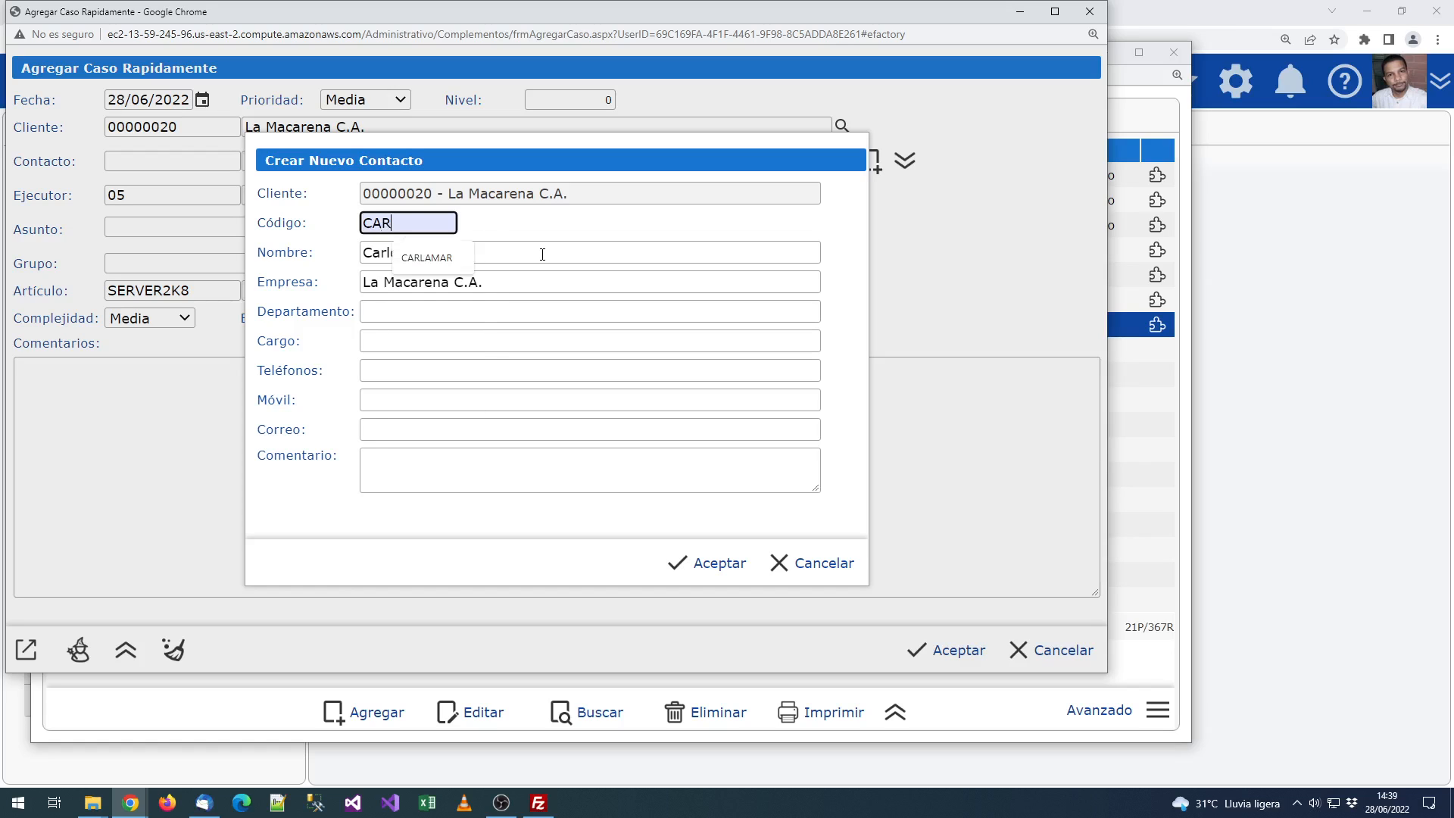
pyautogui.write('LJOX')
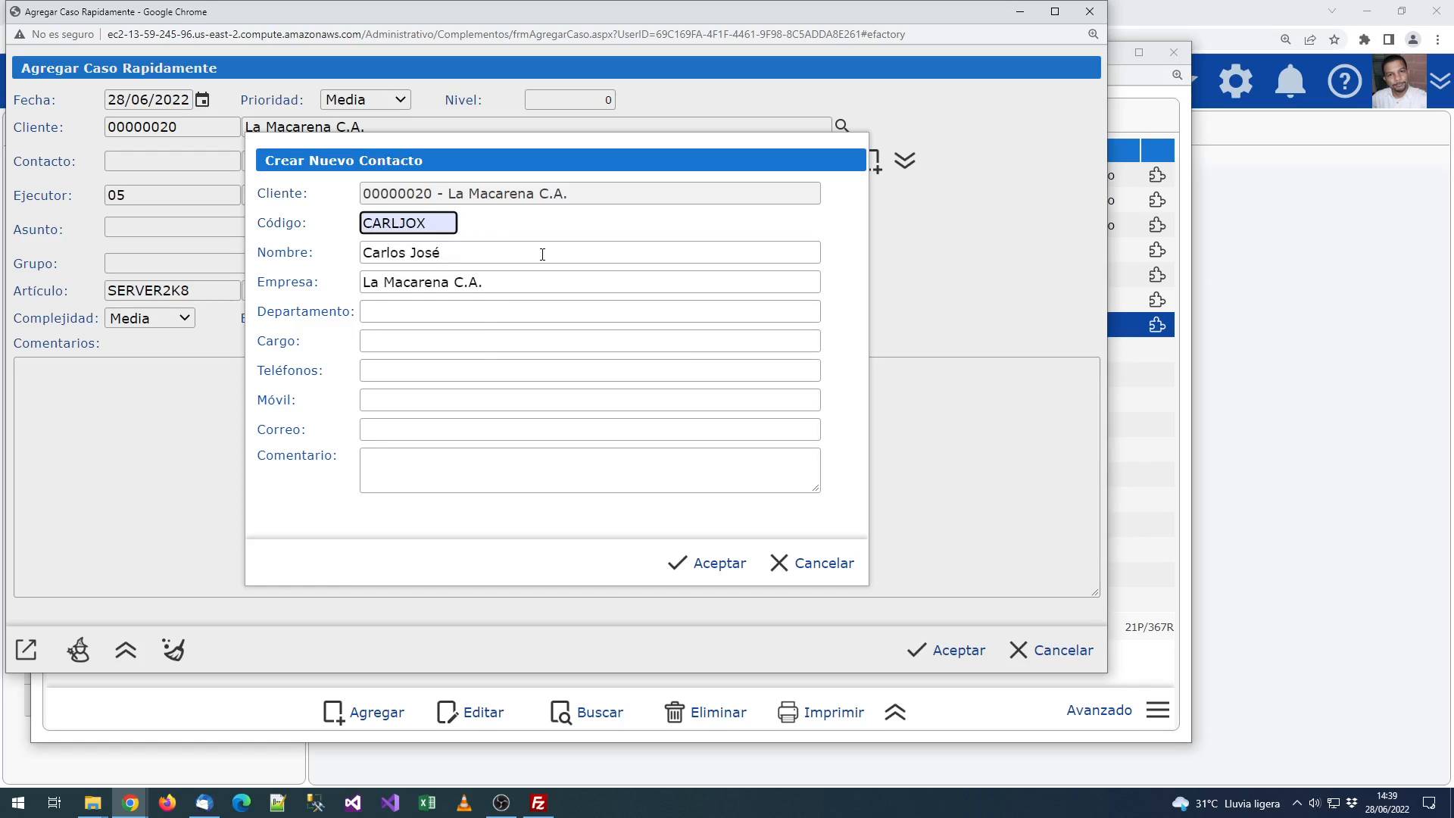
pyautogui.press('BackSpace')
pyautogui.write('S')
pyautogui.press('Tab')
# Step: Set department Sistemas and the contact's e-mail, then save the contact onto the case
pyautogui.click(439, 313)
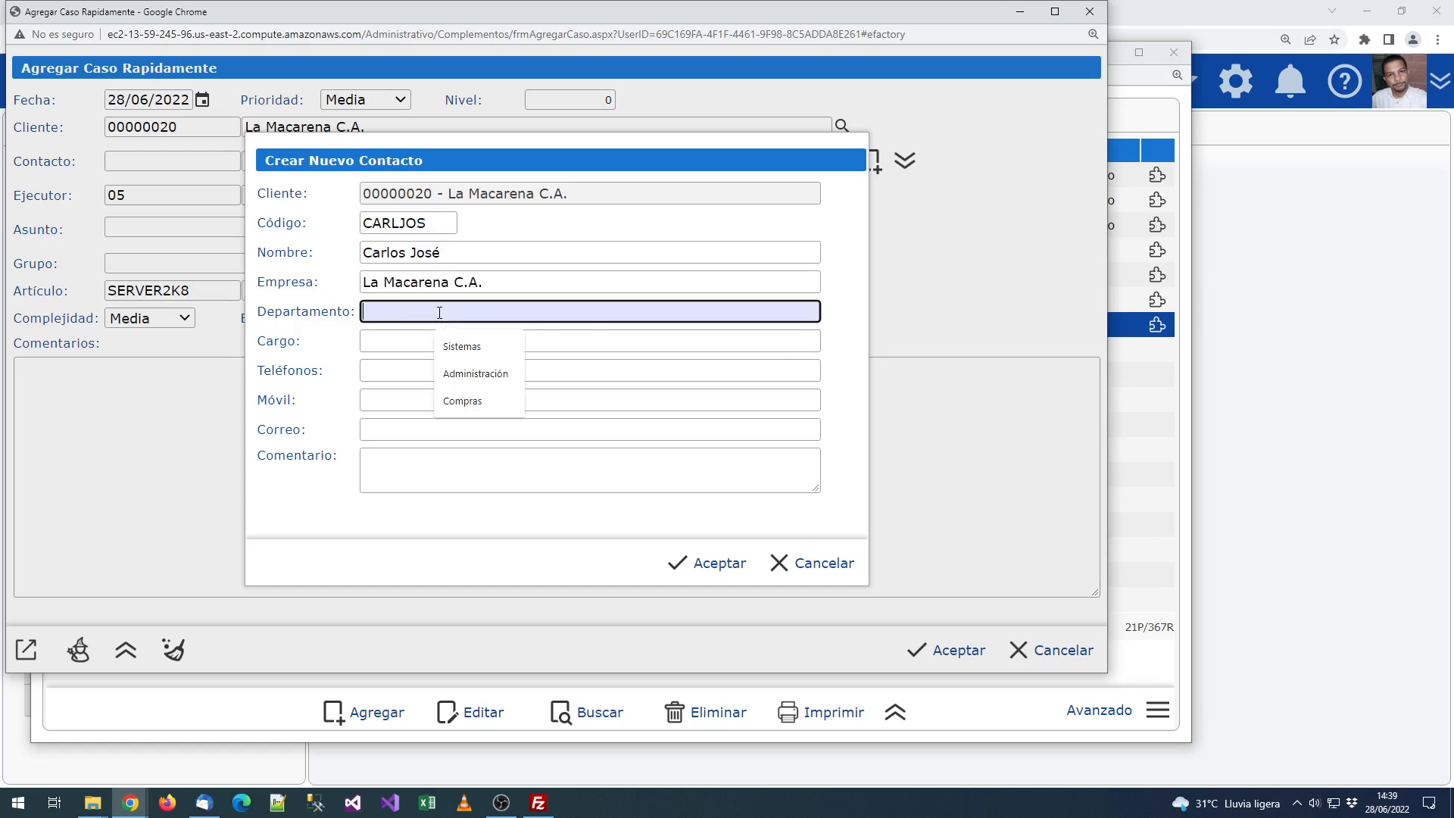
pyautogui.click(461, 346)
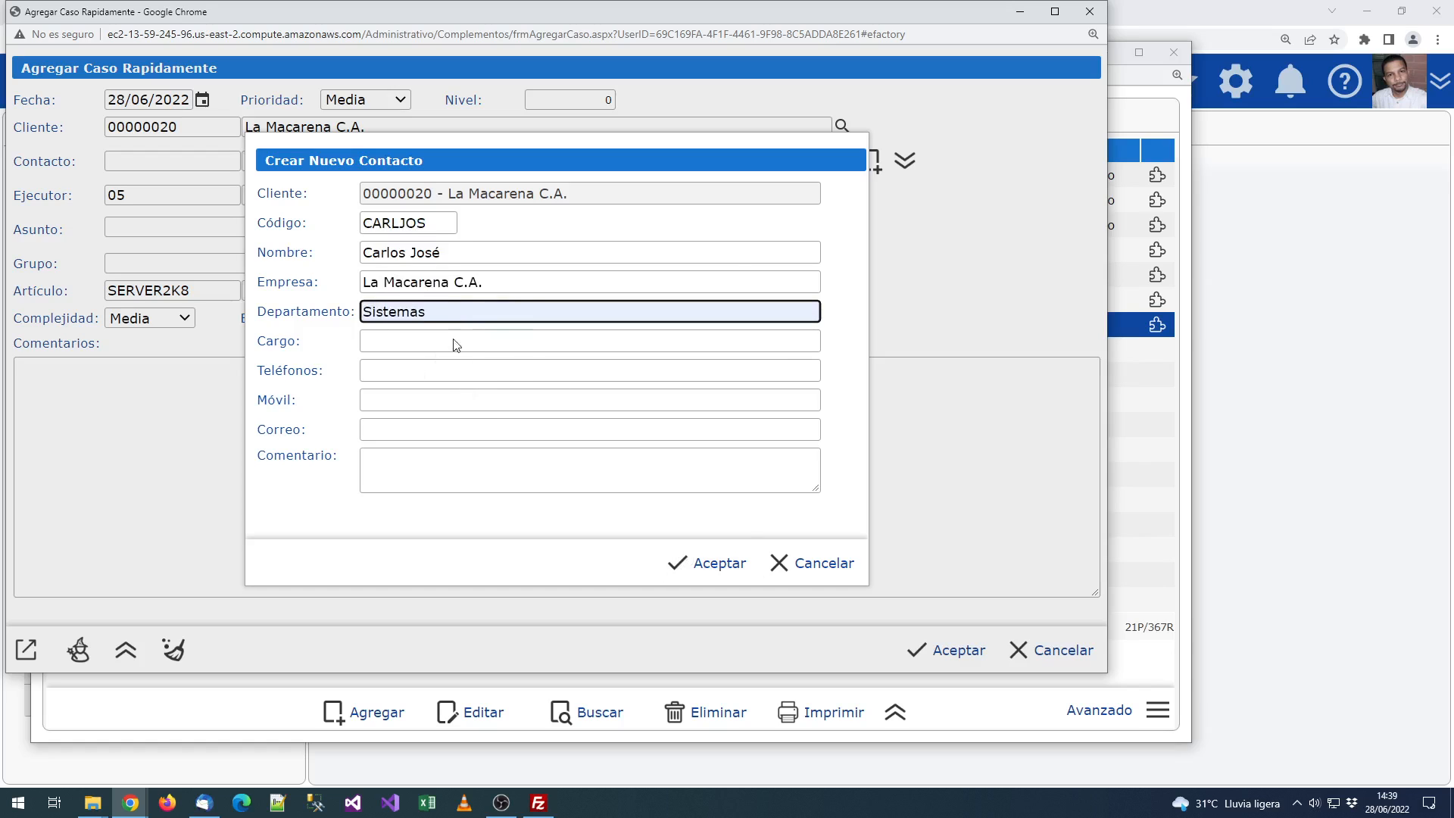
pyautogui.click(429, 437)
pyautogui.write('corre')
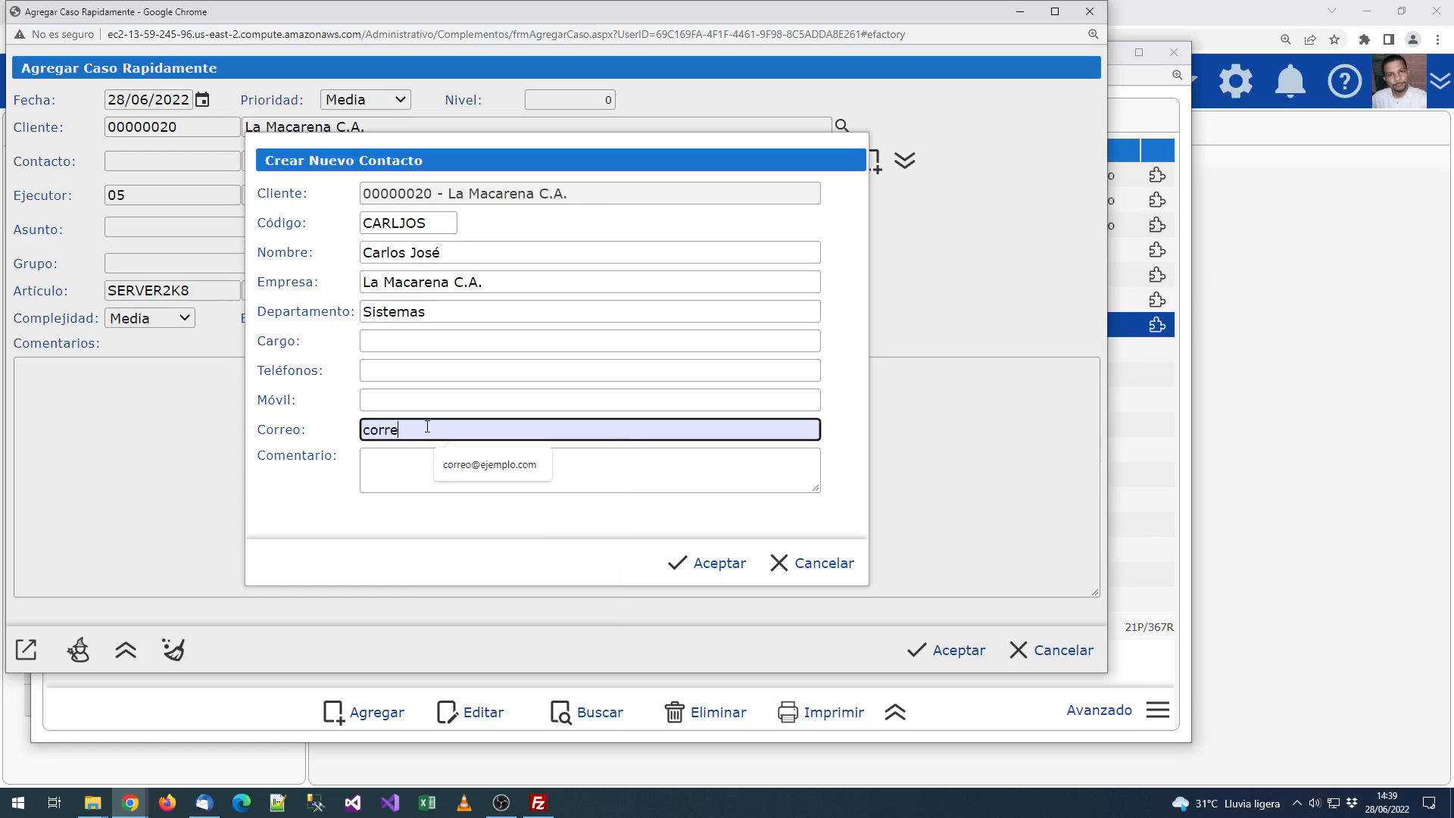
pyautogui.write('o@ejemplo.com')
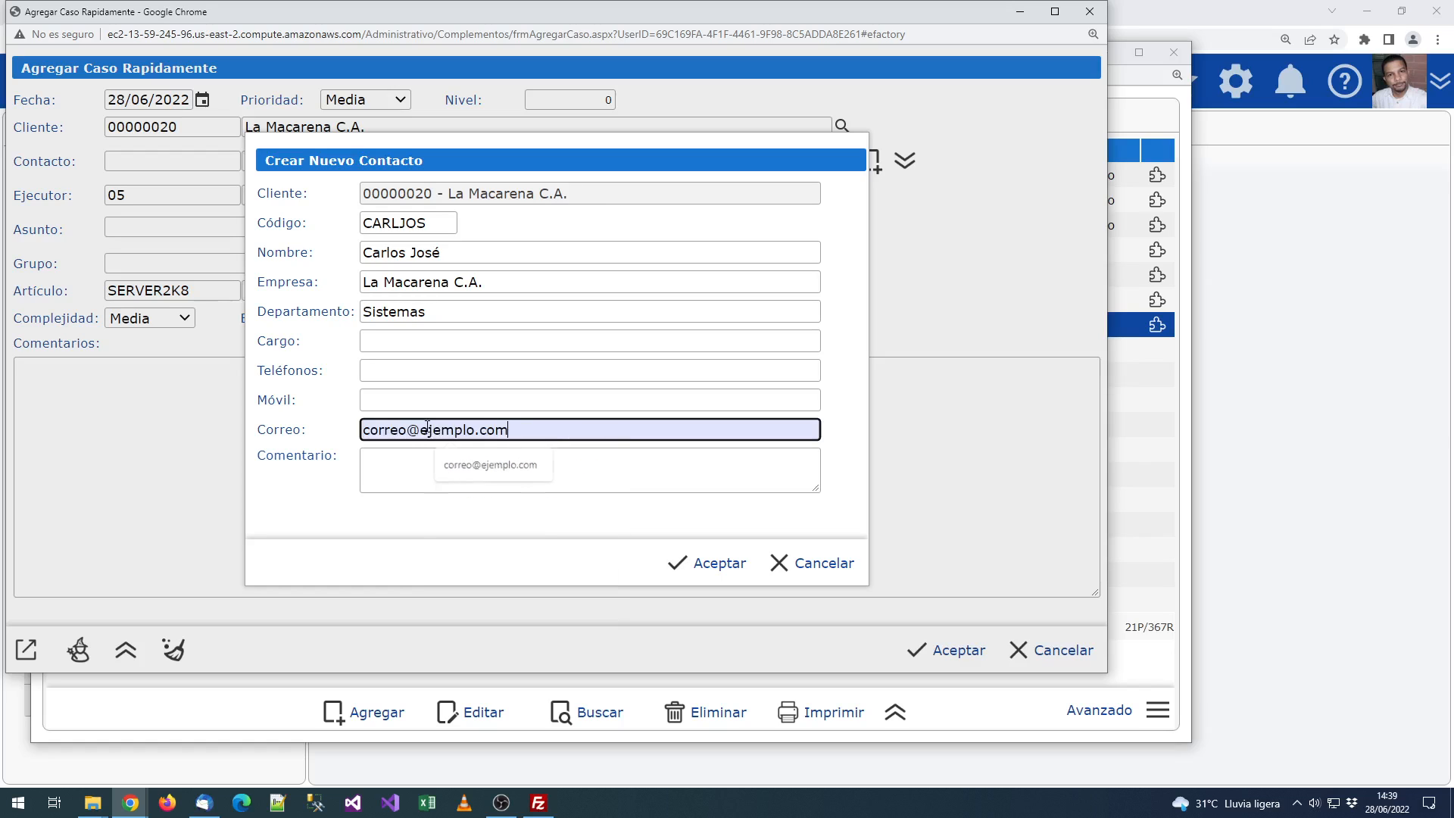
pyautogui.press('Tab')
pyautogui.tripleClick(492, 437)
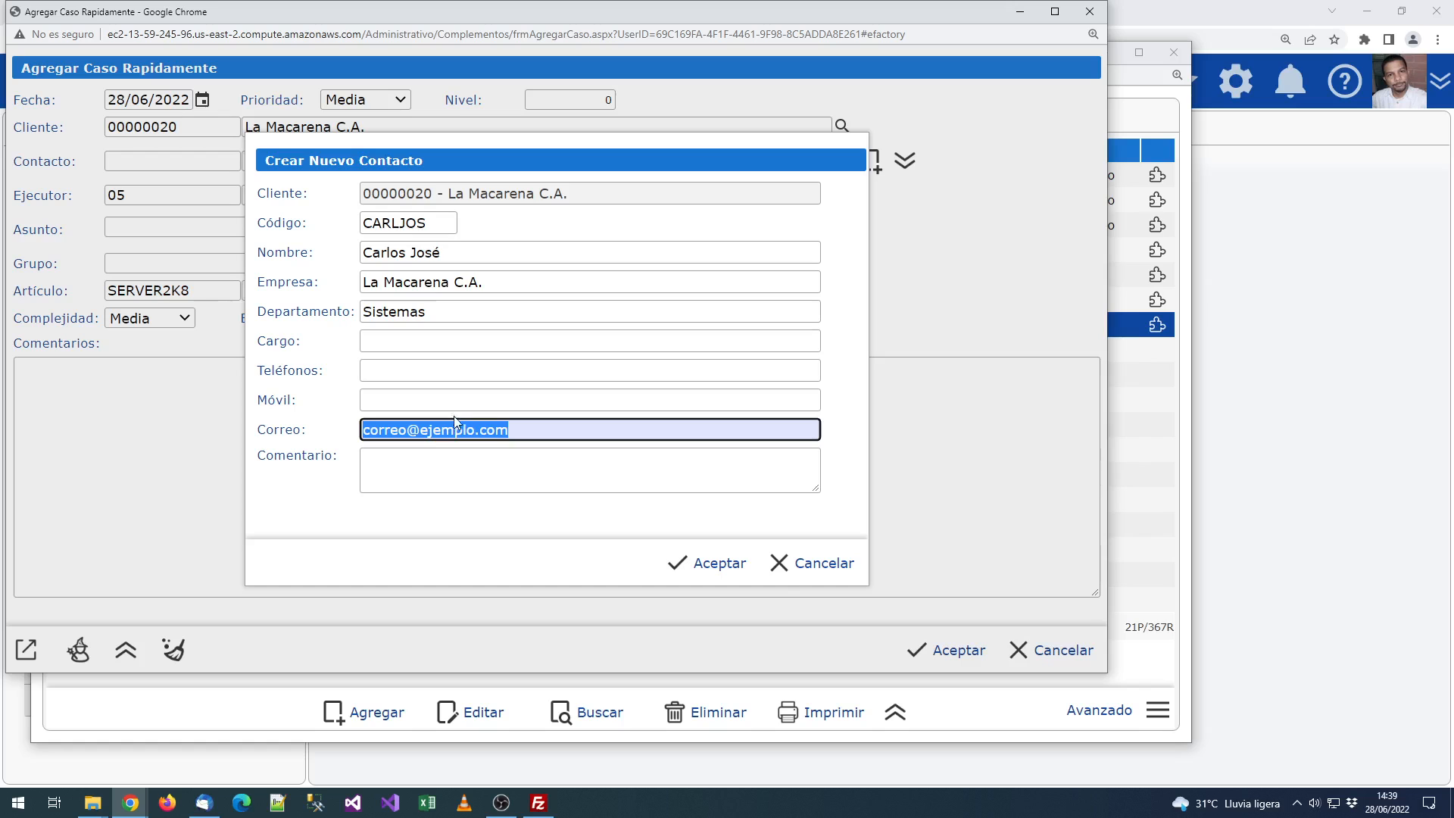
pyautogui.click(475, 399)
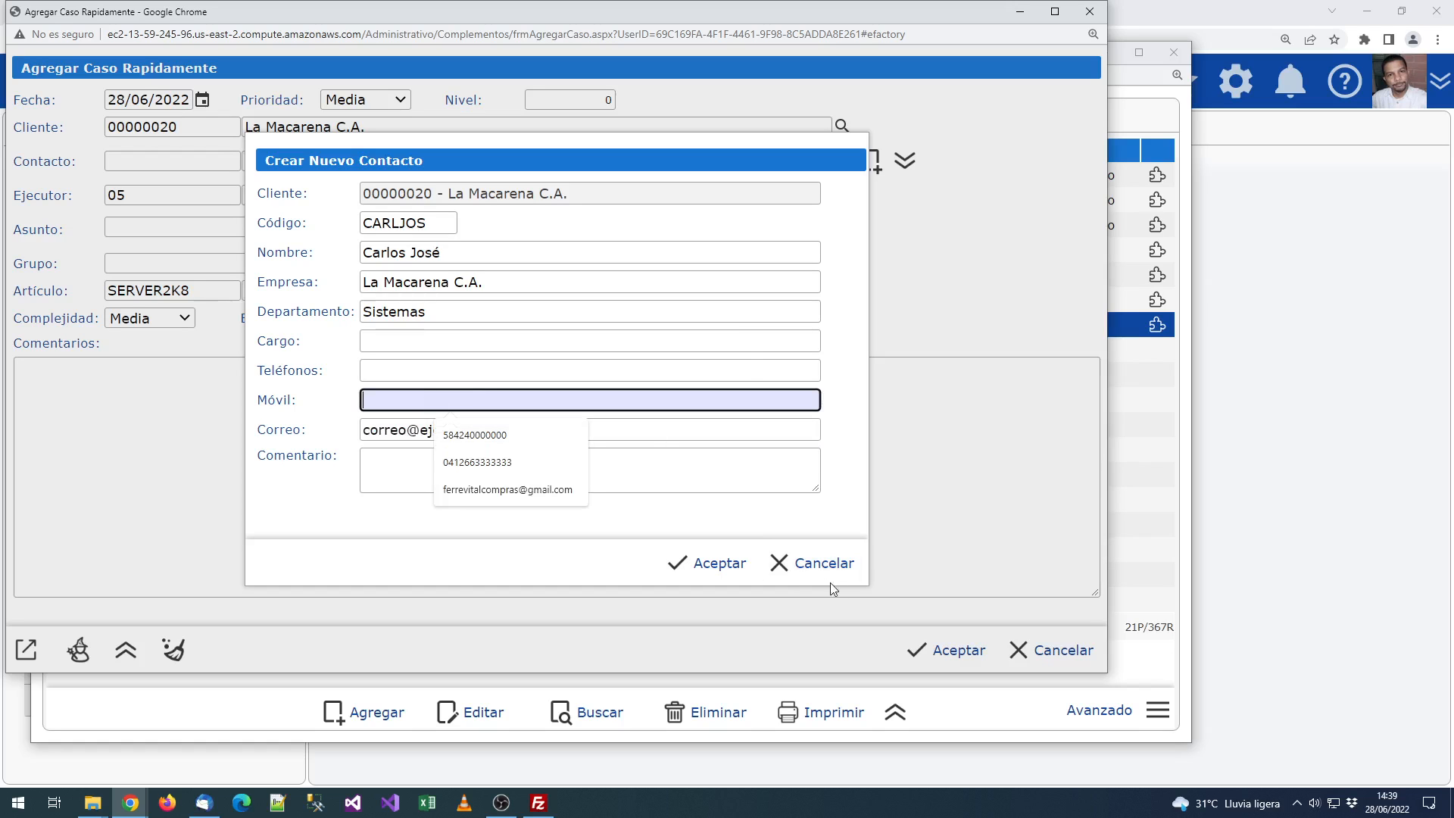
pyautogui.click(708, 562)
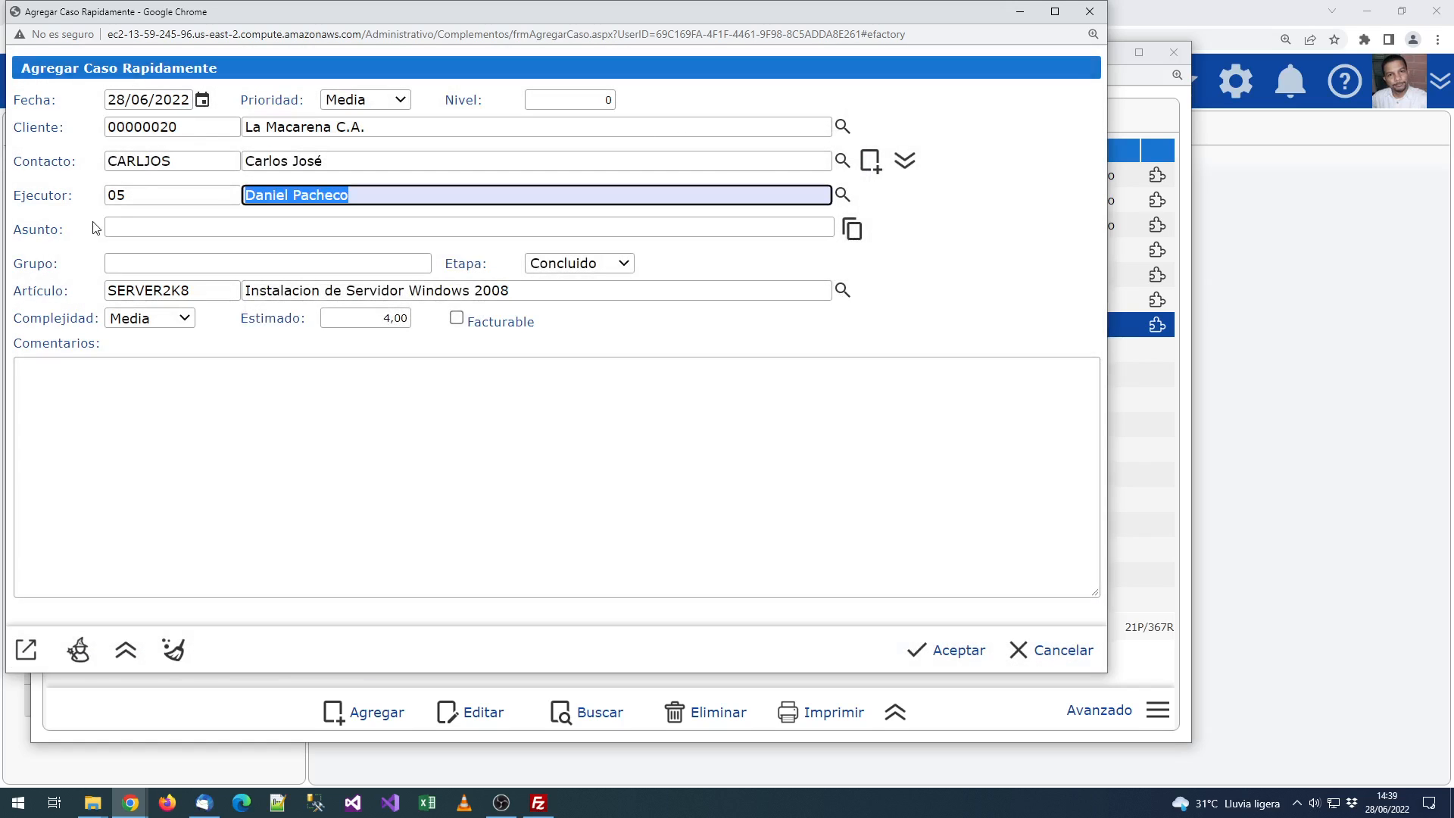
# Step: Enter the subject 'Revisar los reporte de venta del mes pasado, hay inconsistencias en las devoluciones'
pyautogui.click(181, 225)
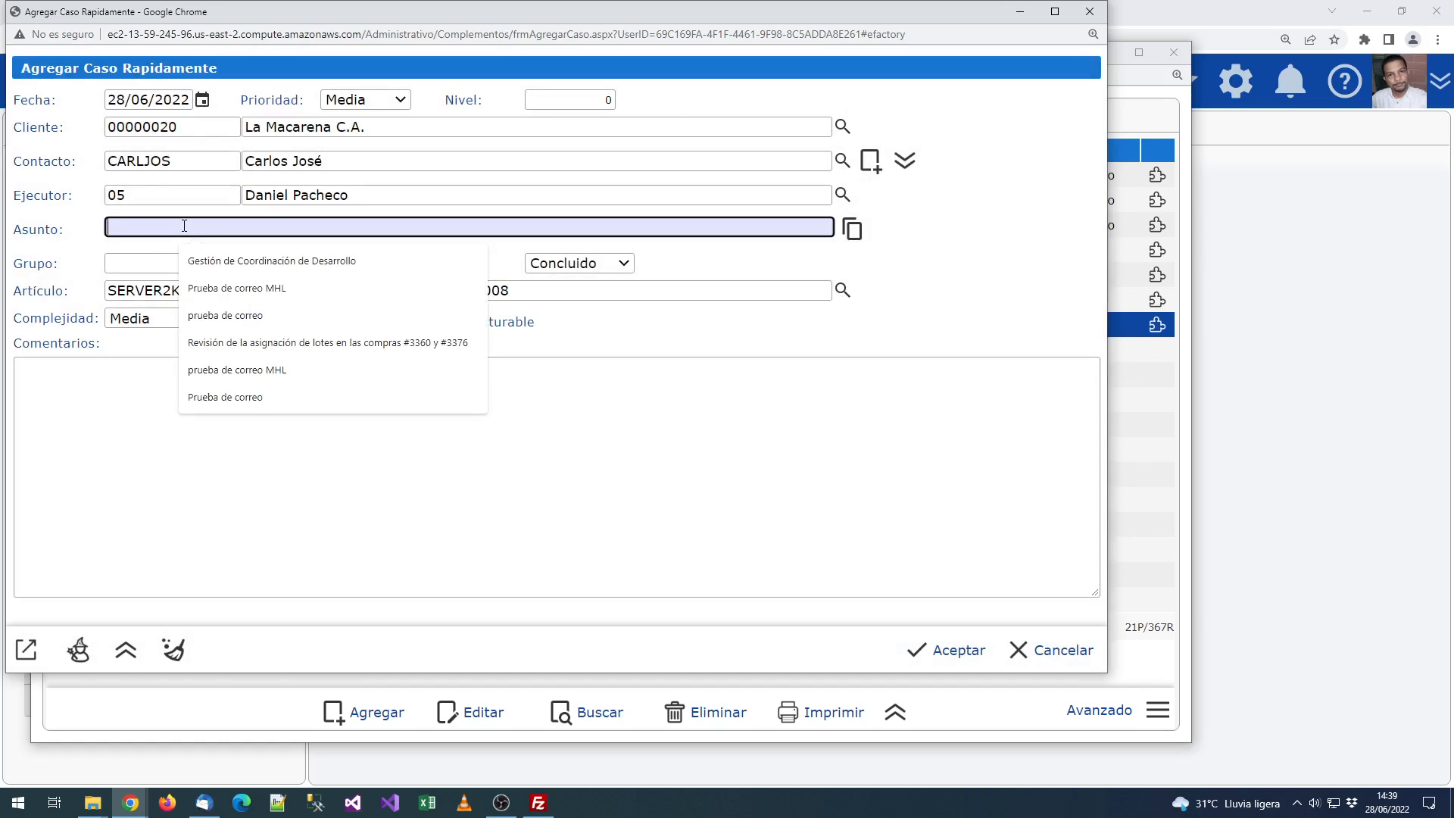
pyautogui.write('Revisar ')
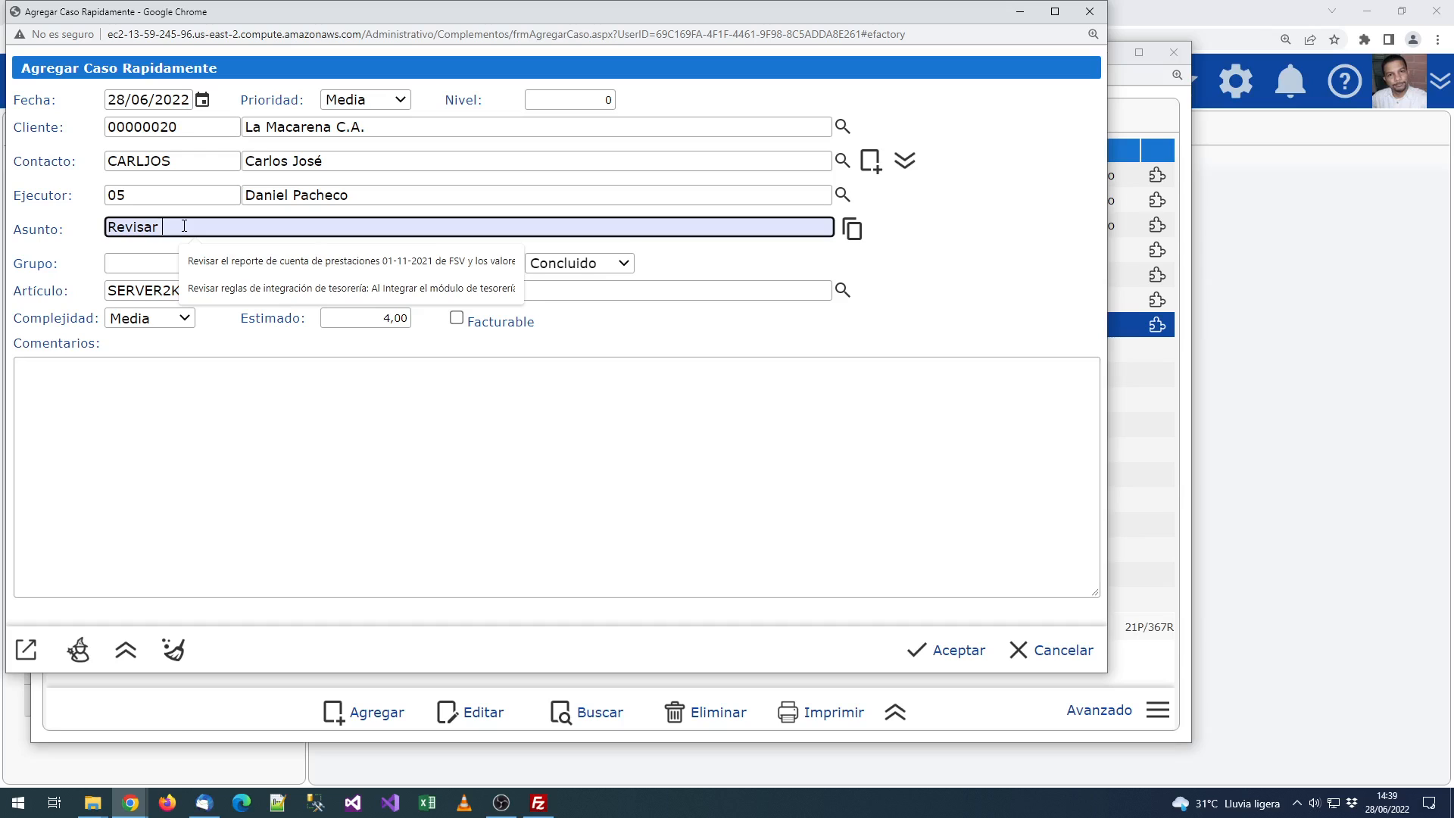
pyautogui.write('los reporte de ')
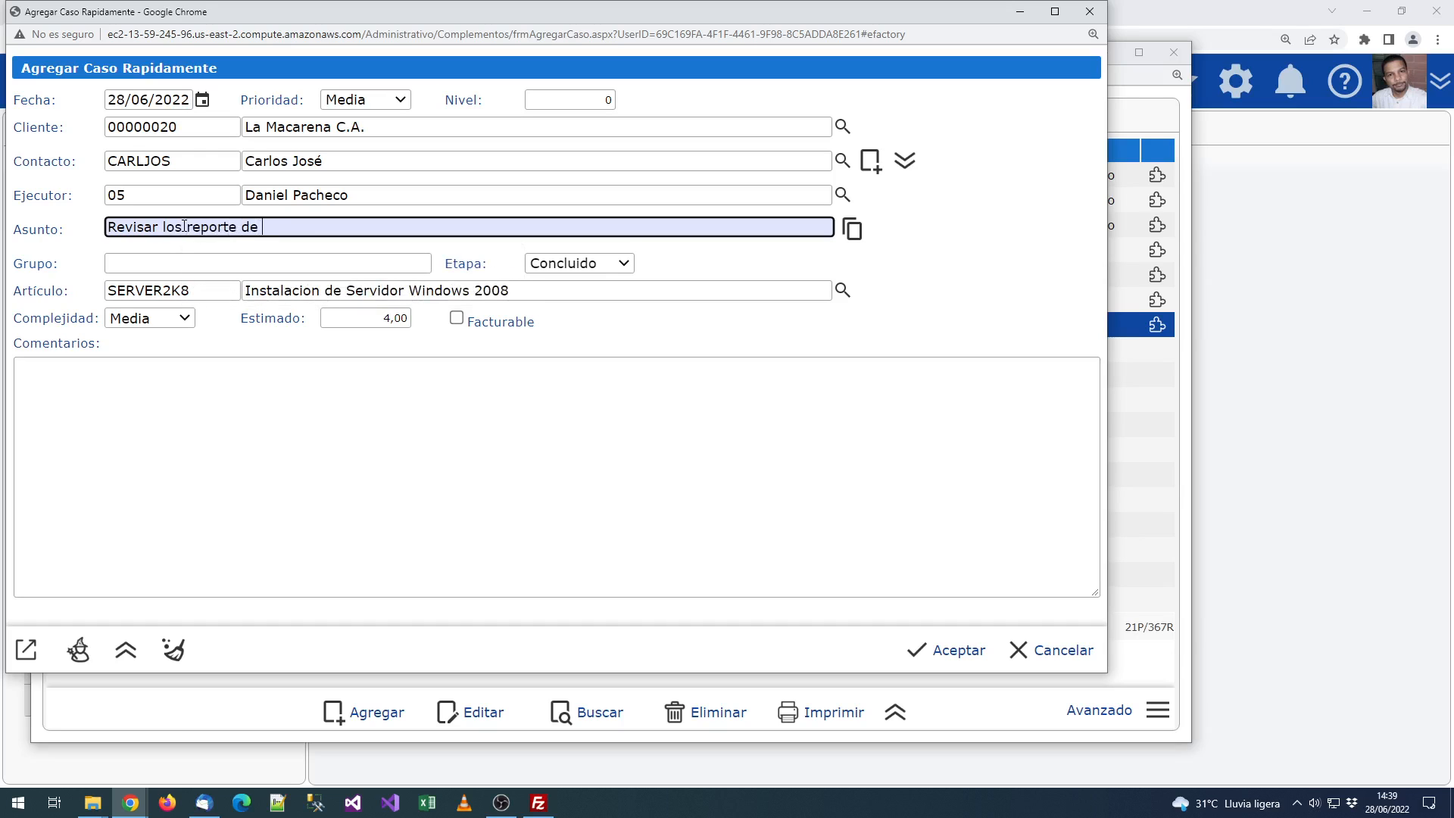
pyautogui.write('venta del mes pasado, hay ')
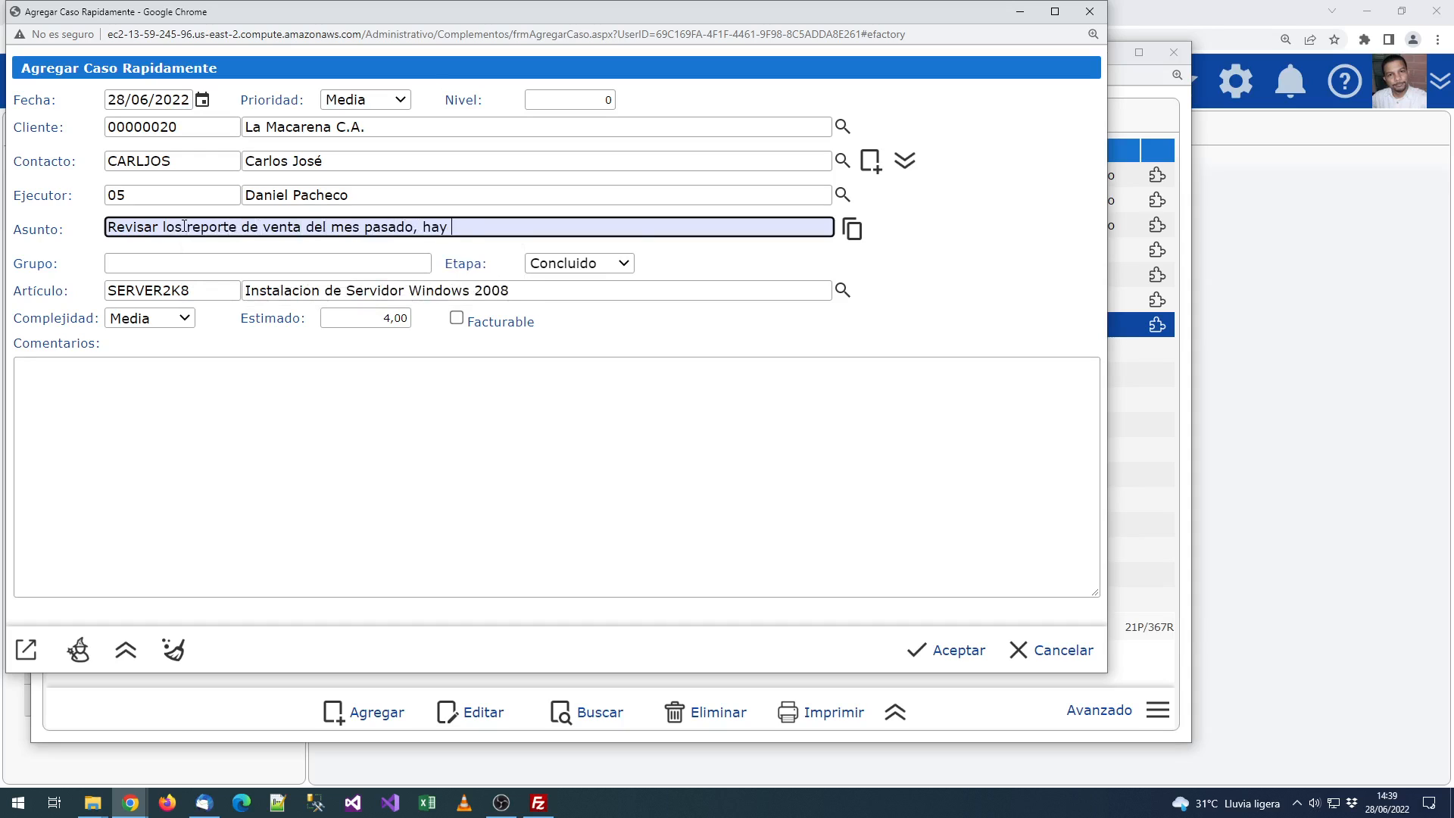
pyautogui.write('inconsistencias en las ')
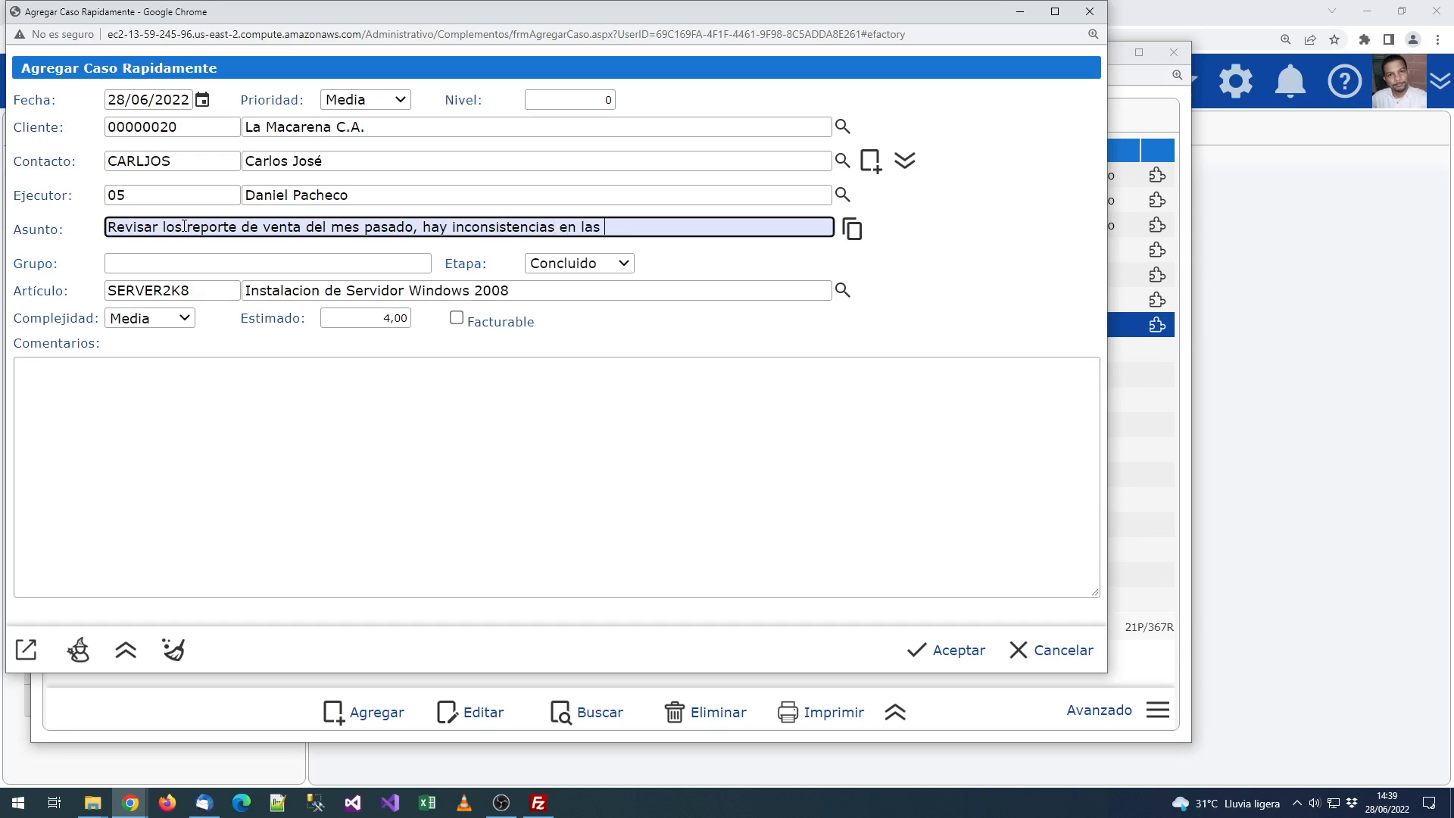
pyautogui.write('devoluciones registradas')
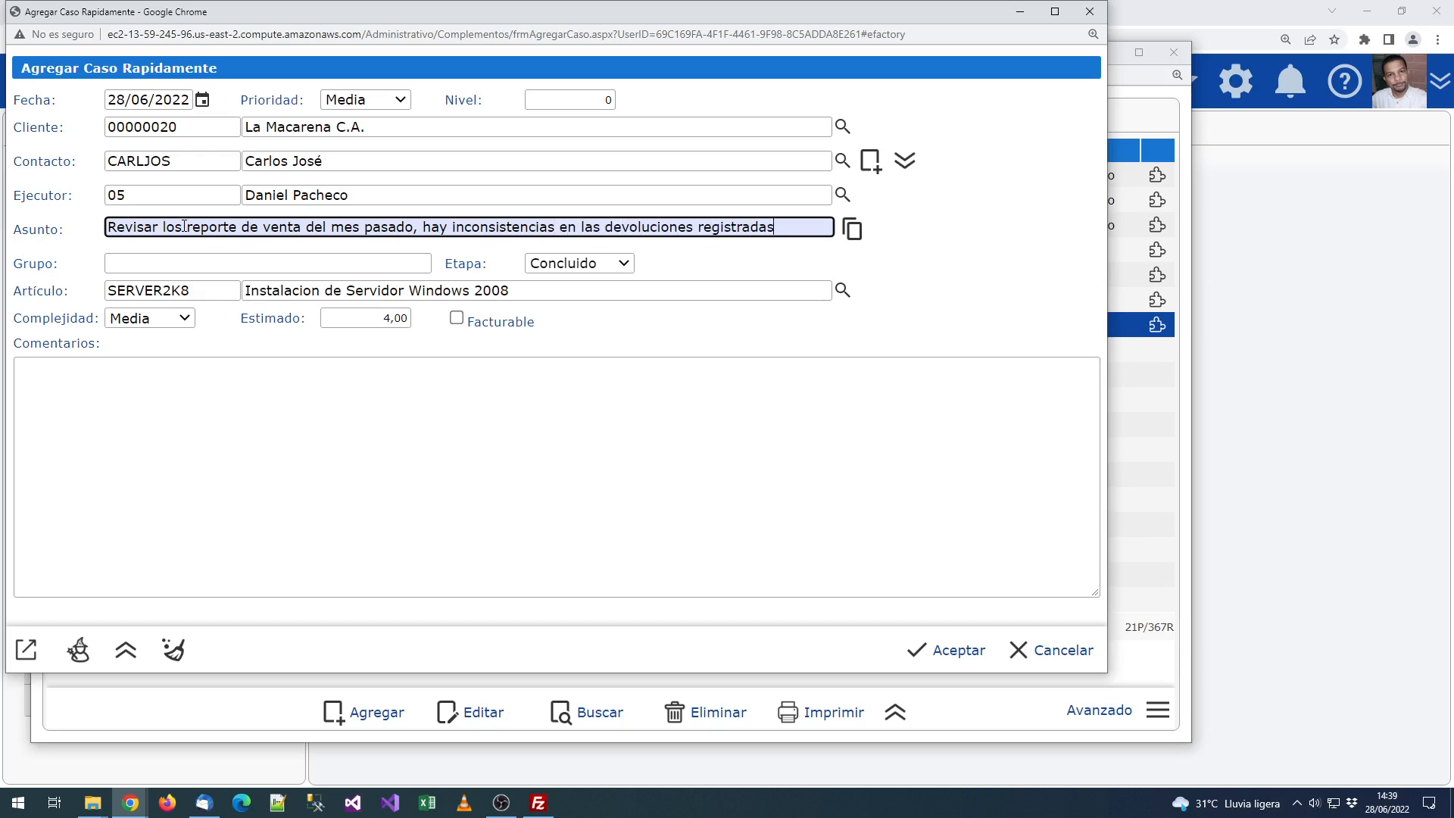
pyautogui.hotkey('ctrl', 'a')
pyautogui.hotkey('ctrl', 'c')
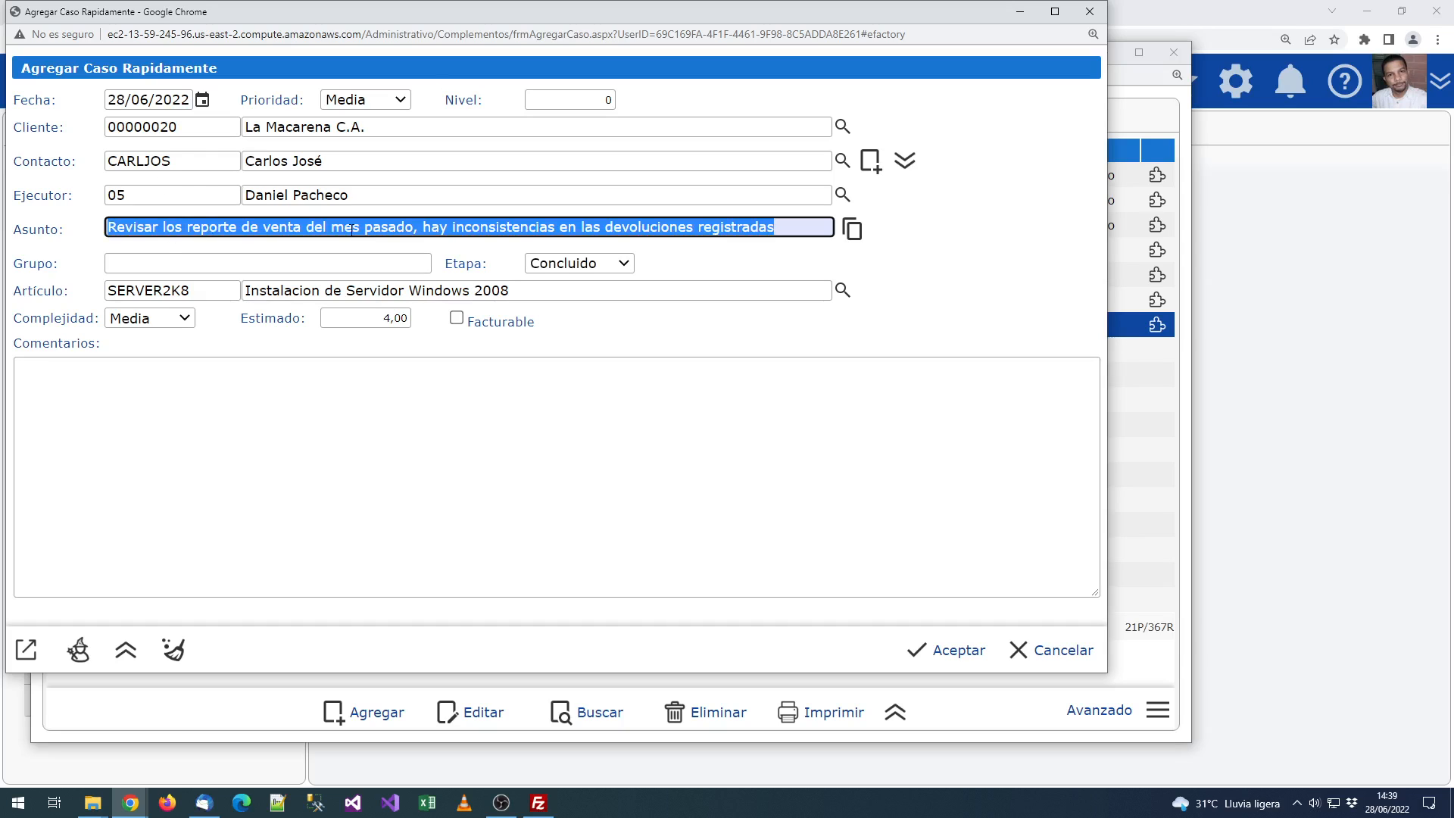
# Step: Paste the subject sentence four times into Comentarios
pyautogui.click(406, 362)
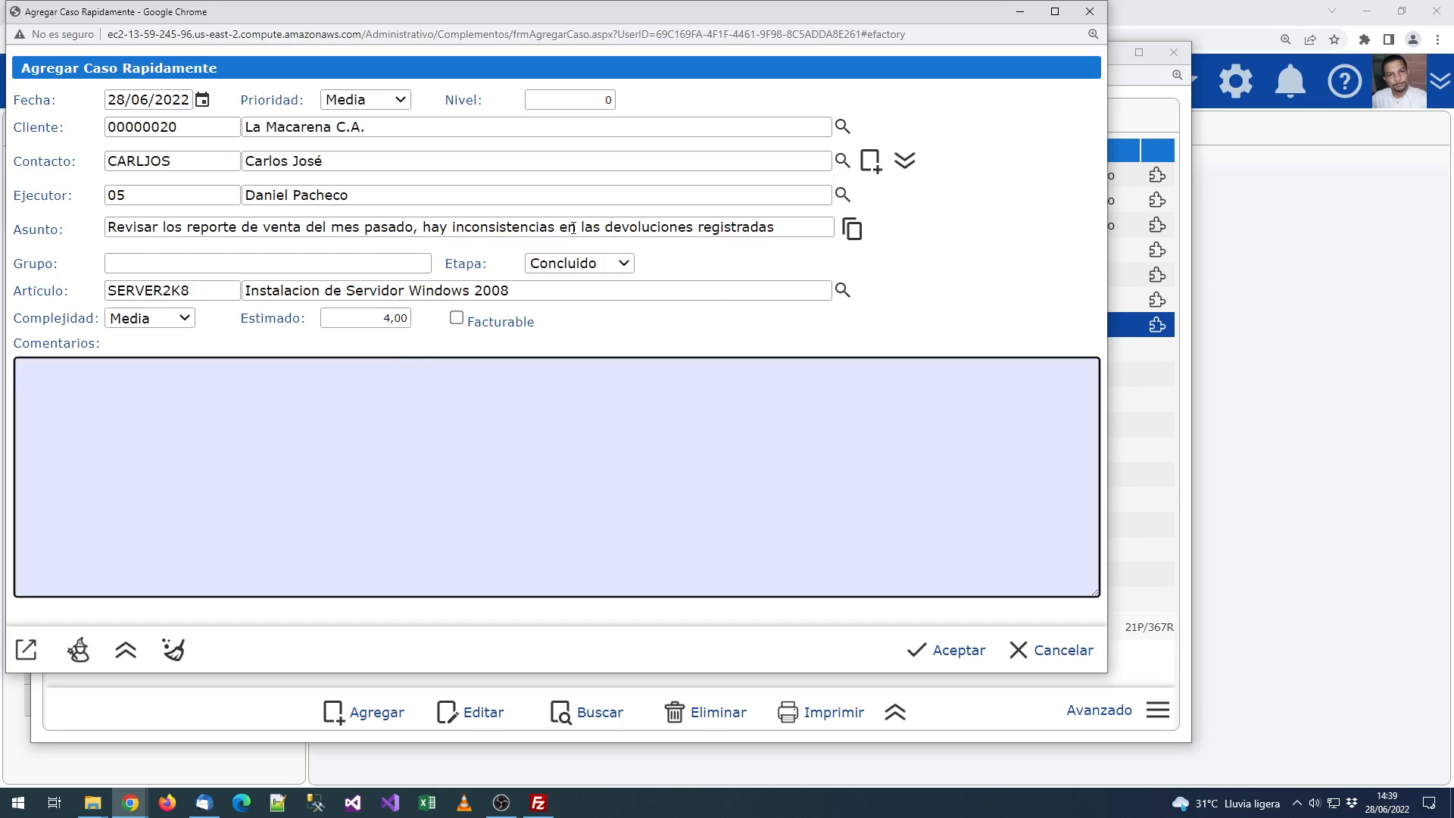
pyautogui.hotkey('ctrl', 'v')
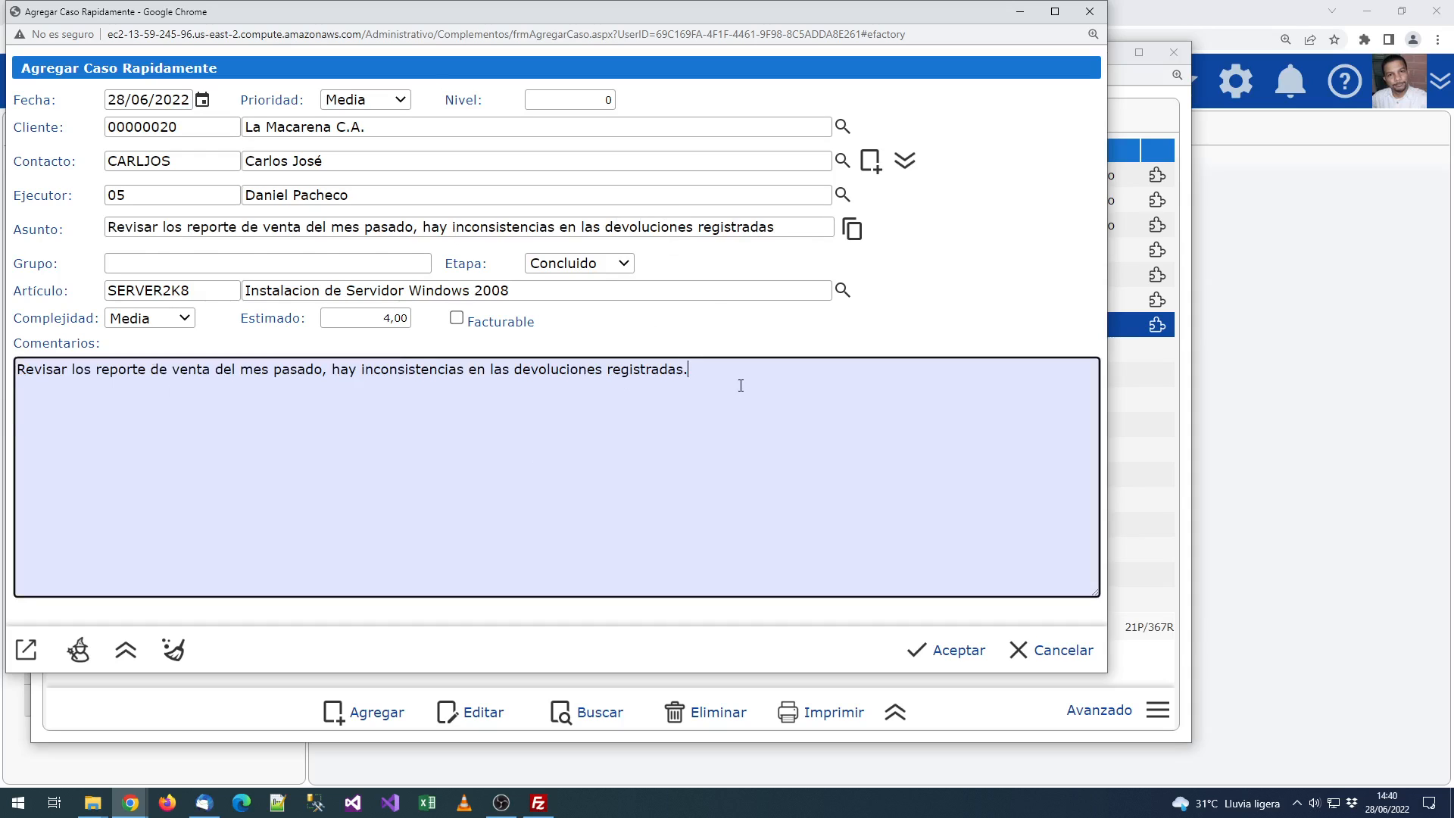
pyautogui.hotkey('ctrl', 'v')
pyautogui.write('.')
pyautogui.hotkey('ctrl', 'v')
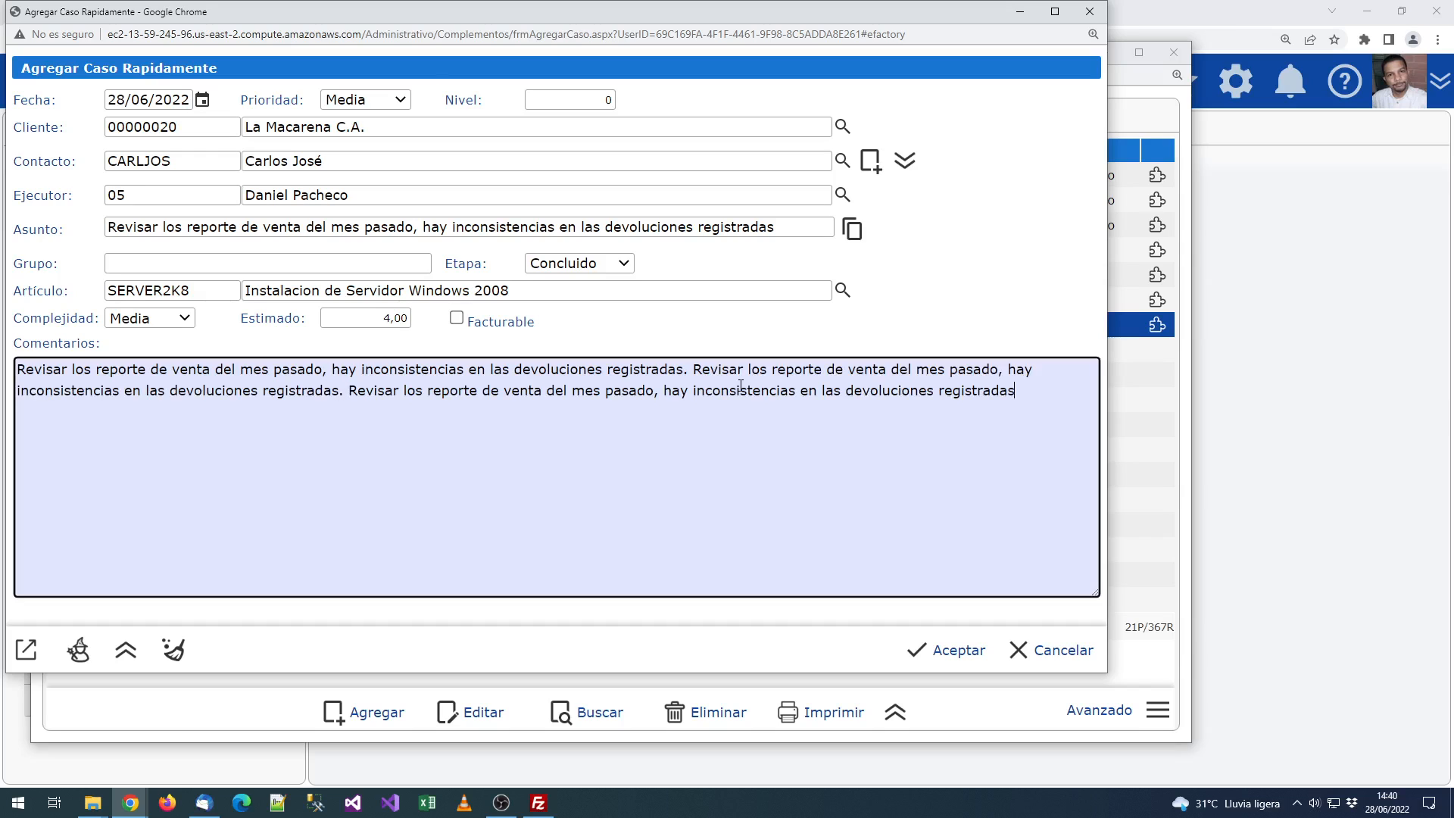
pyautogui.write('.')
pyautogui.hotkey('ctrl', 'v')
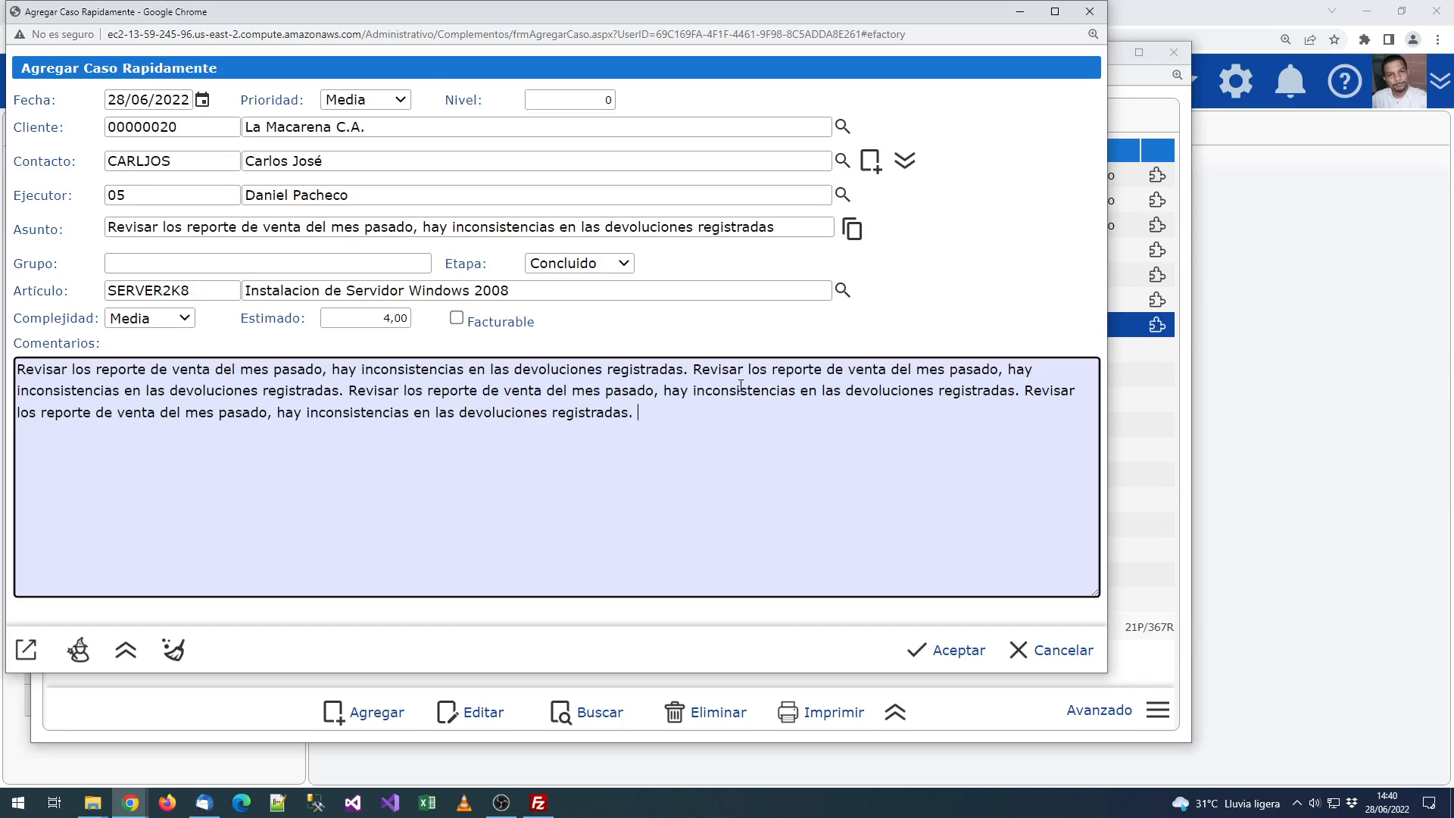
# Step: Add the lines '- Caso 1', '- Caso 2', '- Caso 3' to the comments
pyautogui.write('- Caso 1')
pyautogui.press('Return')
pyautogui.write('- caseo')
pyautogui.press('BackSpace')
pyautogui.press('BackSpace')
pyautogui.write('o 2 - Caso 3')
pyautogui.press('Up')
pyautogui.press('Delete')
pyautogui.write('C')
# Step: Keep complexity at Media, confirm the 4,00-hour estimate and mark the case Facturable
pyautogui.click(163, 319)
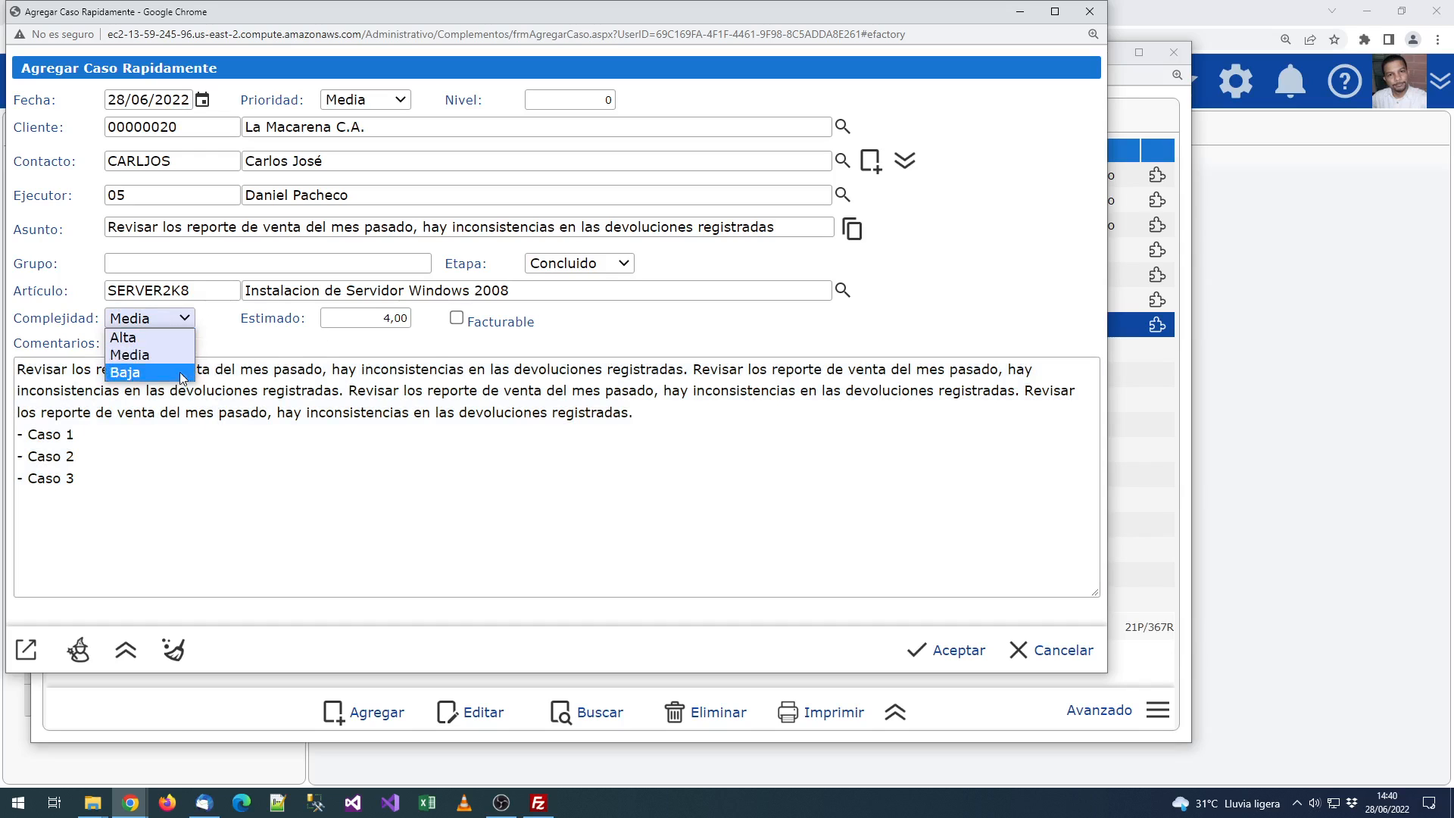
pyautogui.click(175, 353)
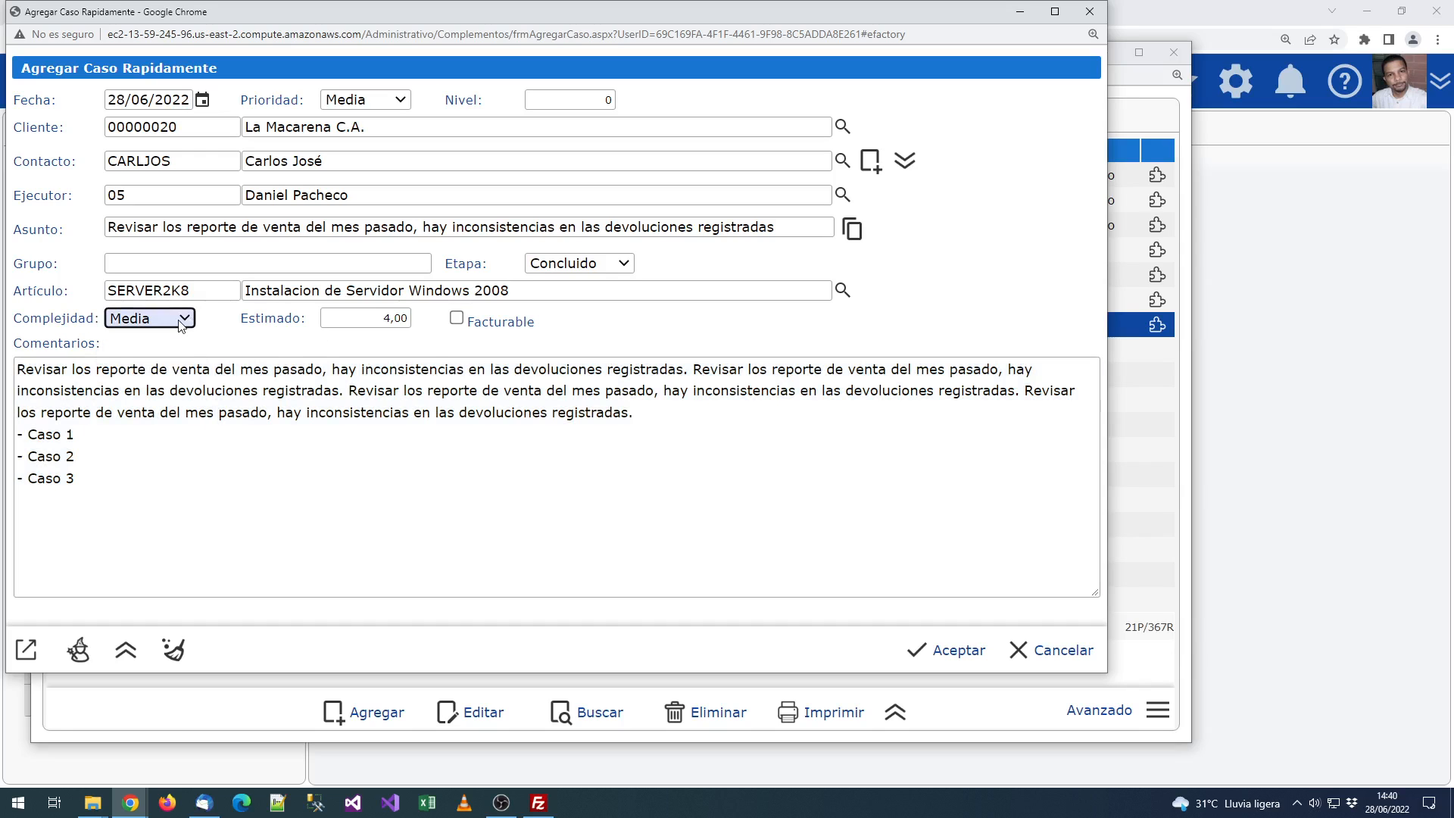
pyautogui.click(220, 326)
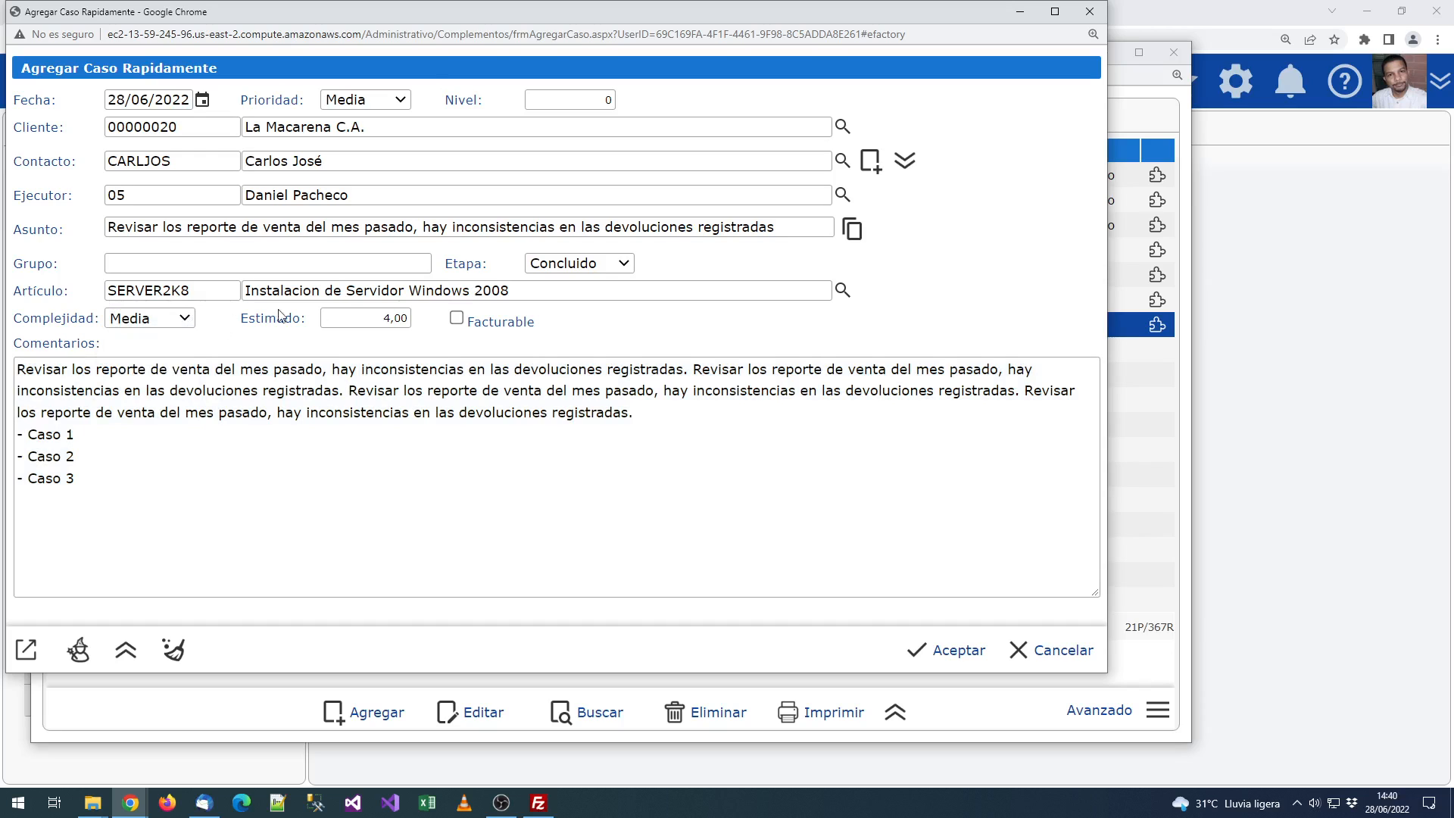
pyautogui.click(336, 310)
pyautogui.press('Tab')
pyautogui.click(457, 319)
# Step: Set priority to Alta, save the quick case, dismiss the Caso Guardado message and close the form
pyautogui.click(360, 103)
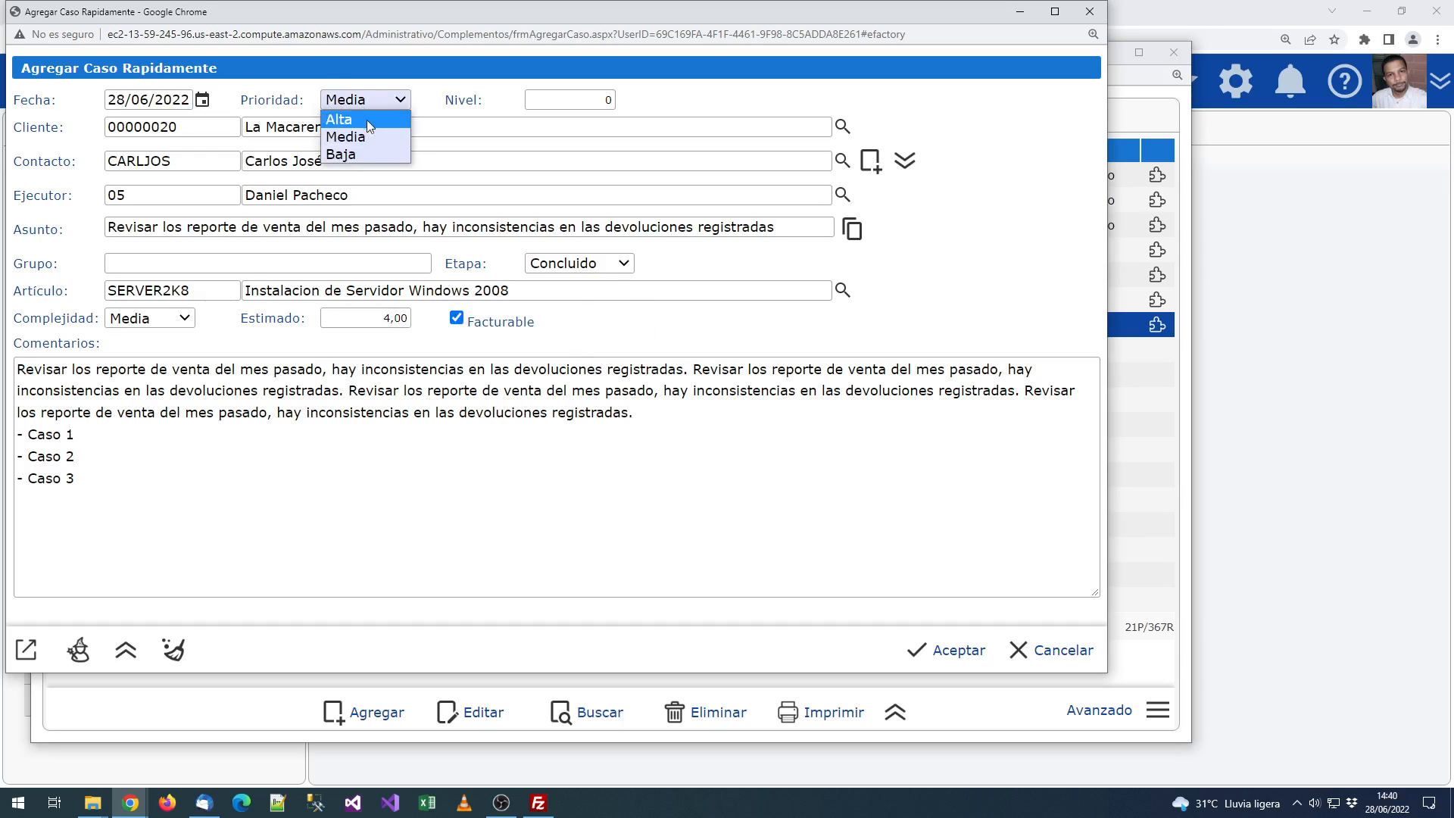
pyautogui.click(366, 118)
pyautogui.click(131, 100)
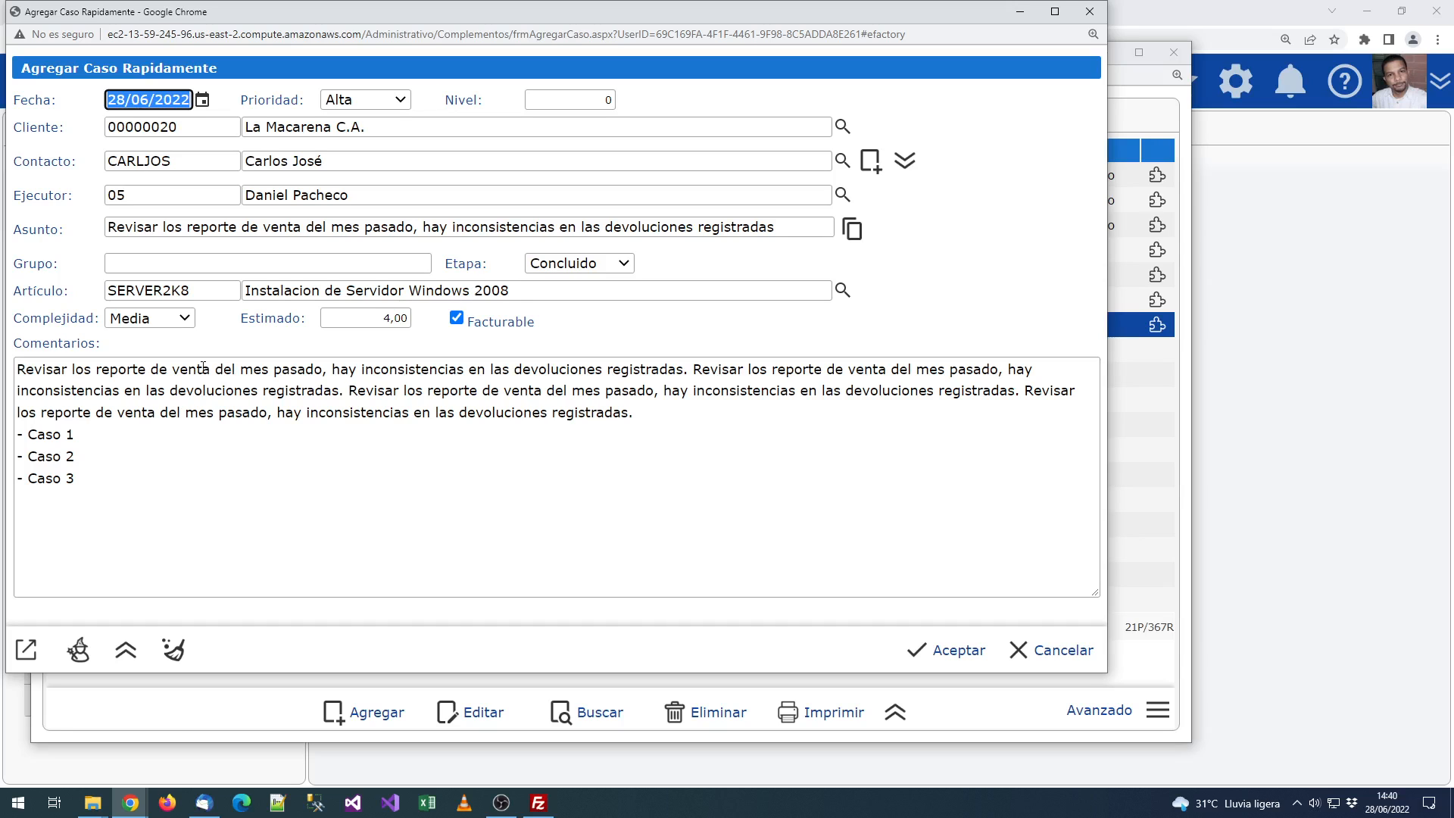
pyautogui.click(946, 647)
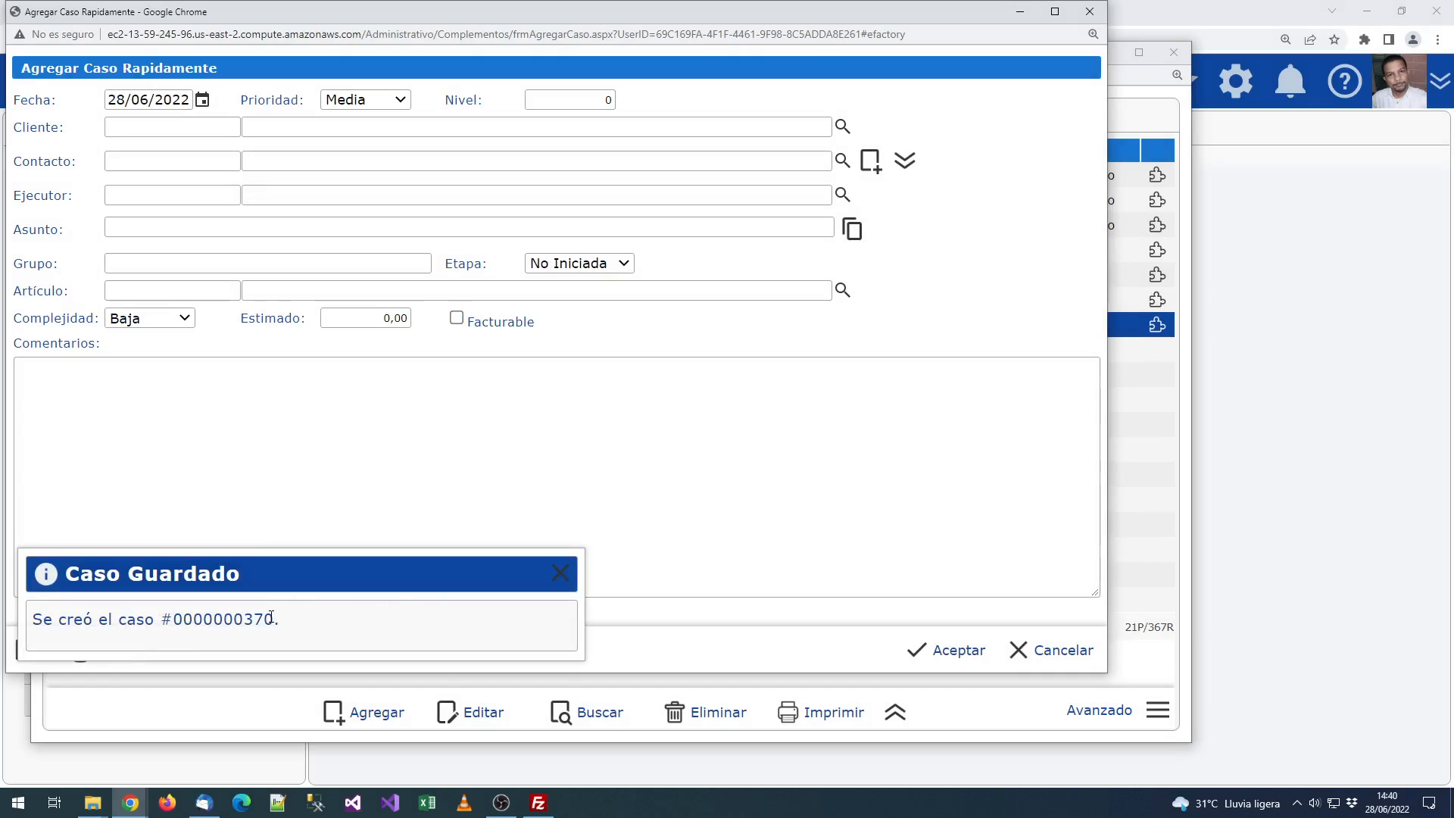
pyautogui.moveTo(271, 617); pyautogui.dragTo(233, 619)
pyautogui.click(401, 595)
pyautogui.click(560, 573)
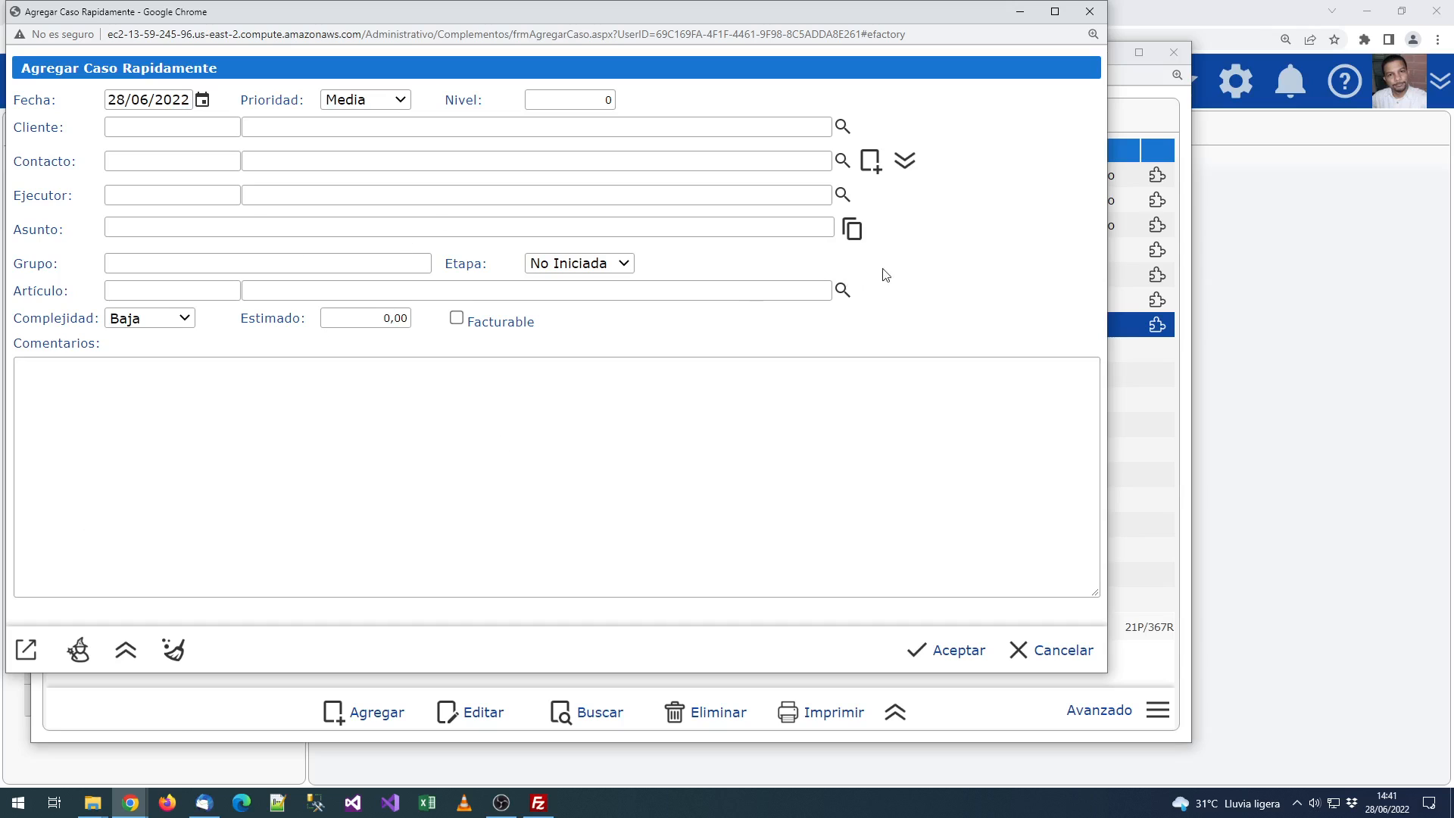
pyautogui.click(1089, 12)
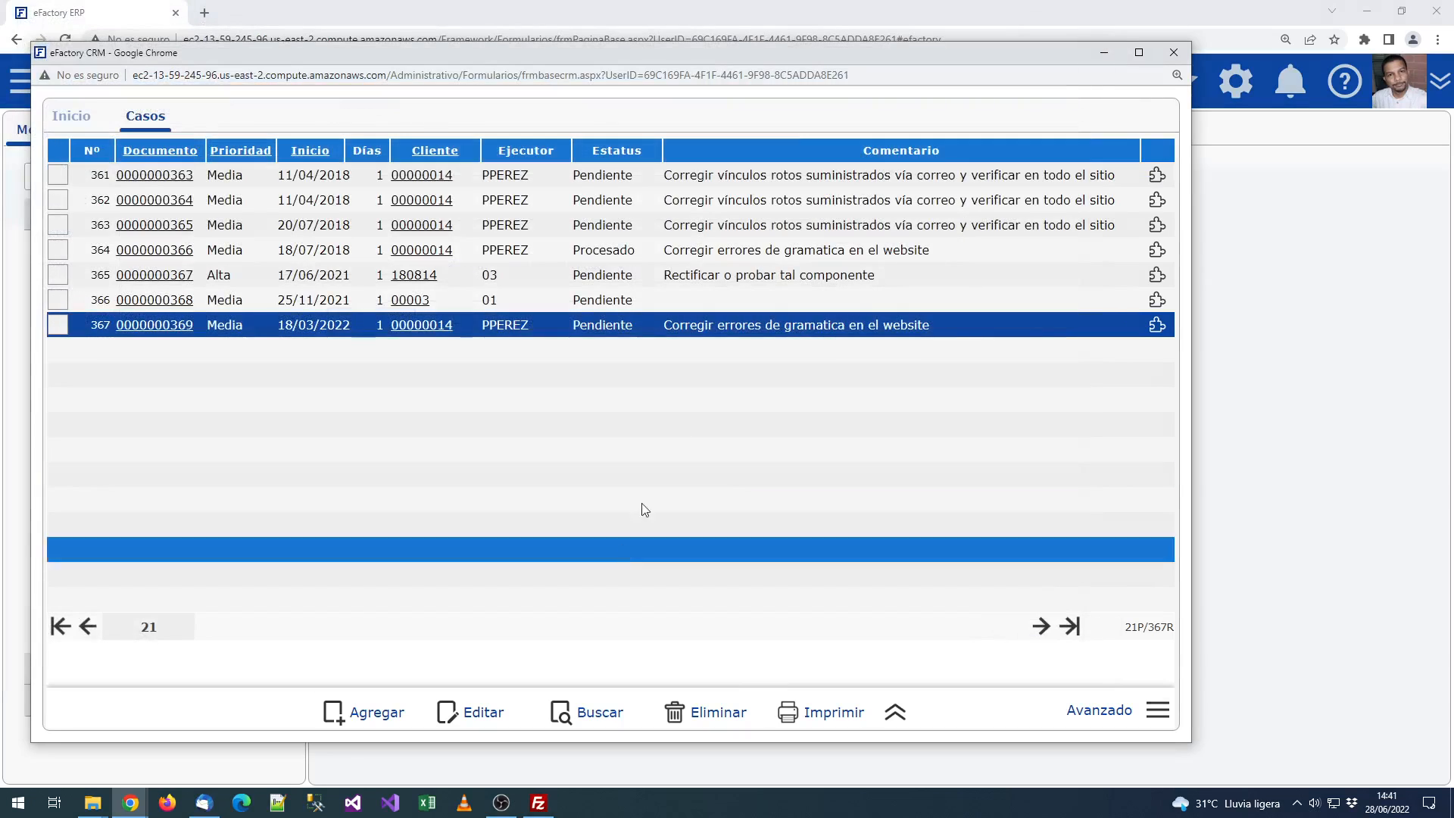
# Step: Open the Próximos Casos a Ejecutar report from a case's action menu and enlarge its window
pyautogui.click(1158, 176)
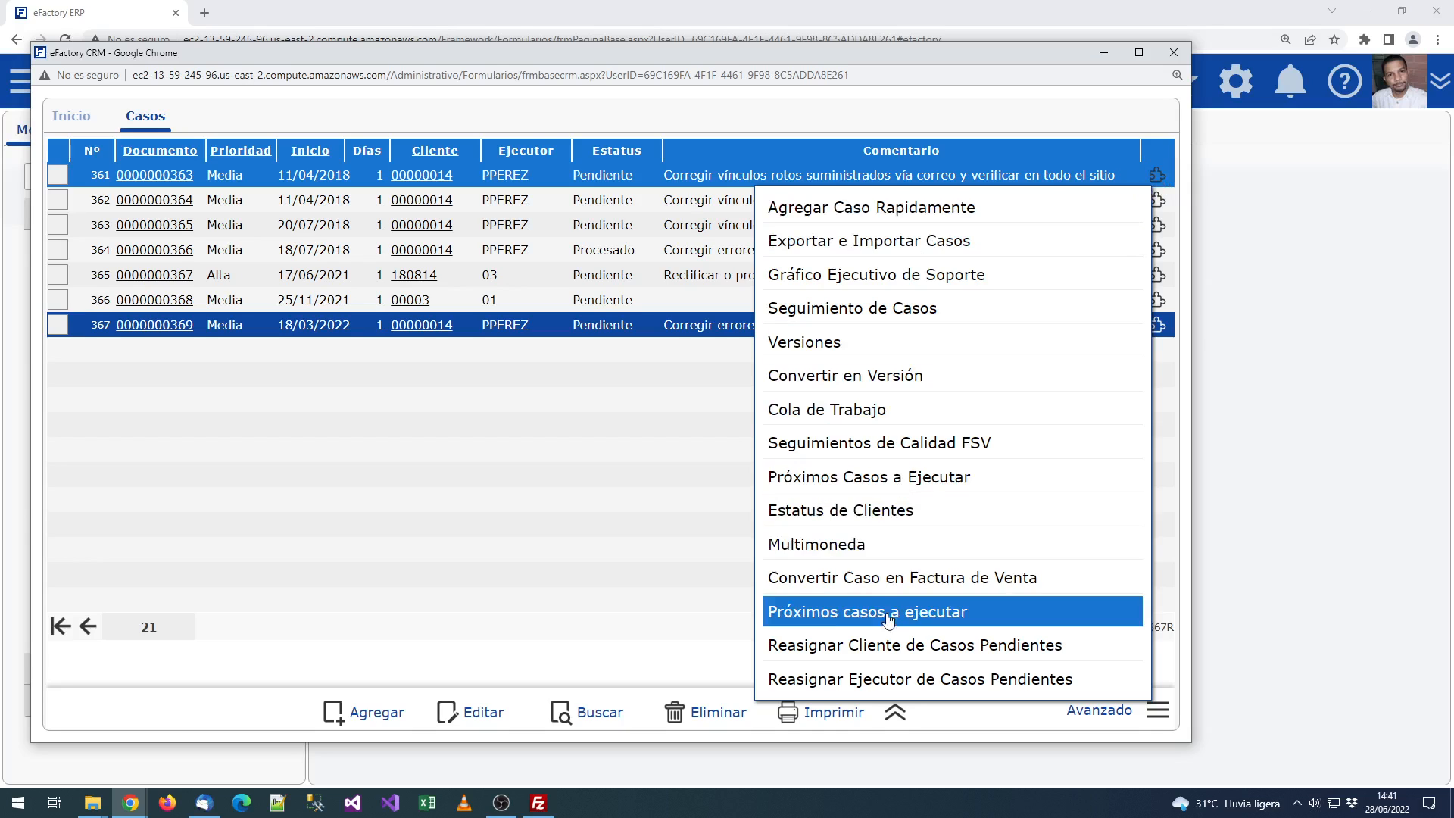
pyautogui.click(877, 477)
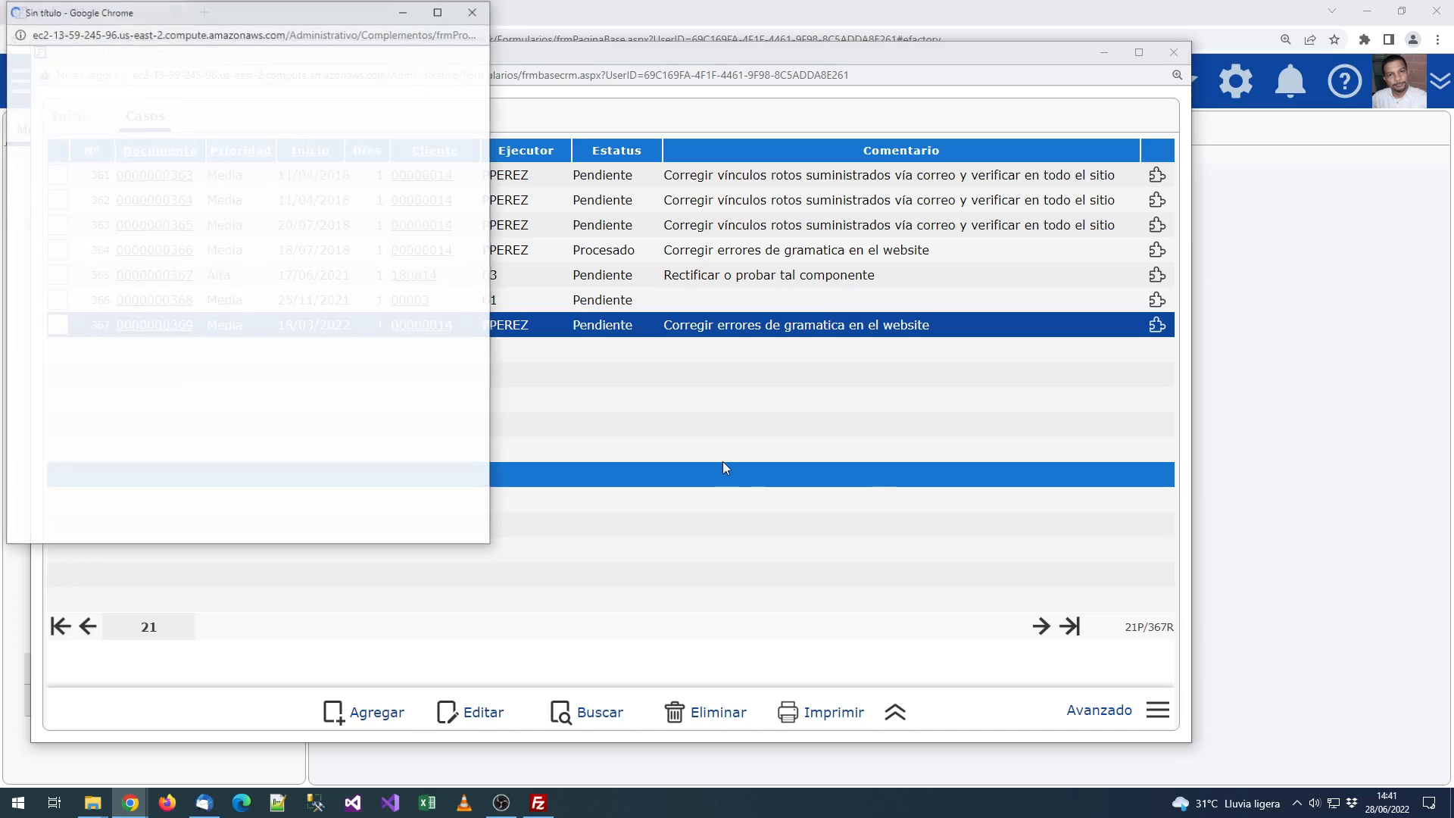
pyautogui.moveTo(493, 551); pyautogui.dragTo(1360, 752)
# Step: Expand the four executor groups to list their upcoming cases
pyautogui.click(50, 240)
pyautogui.click(51, 208)
pyautogui.click(52, 182)
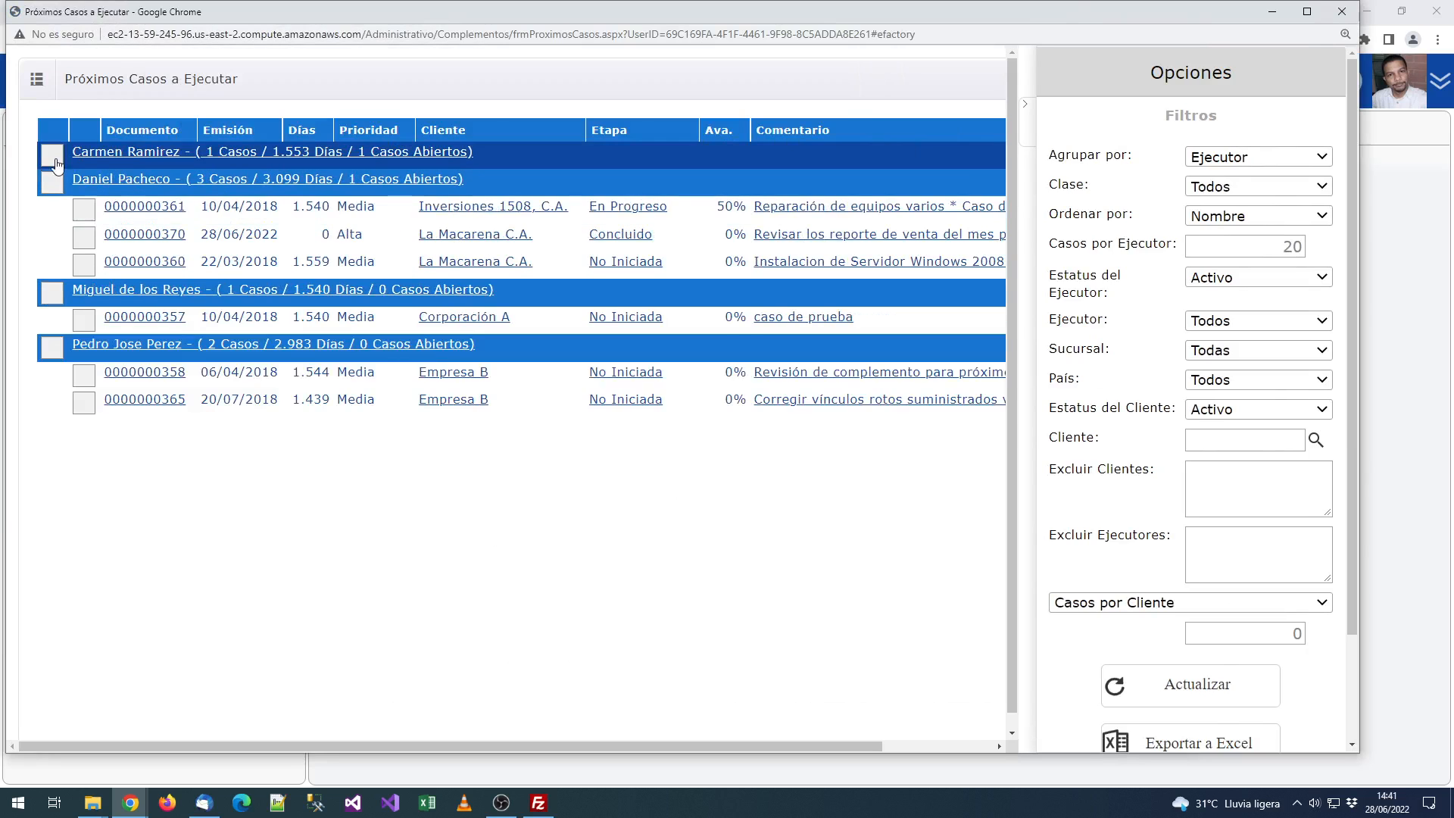
pyautogui.click(51, 154)
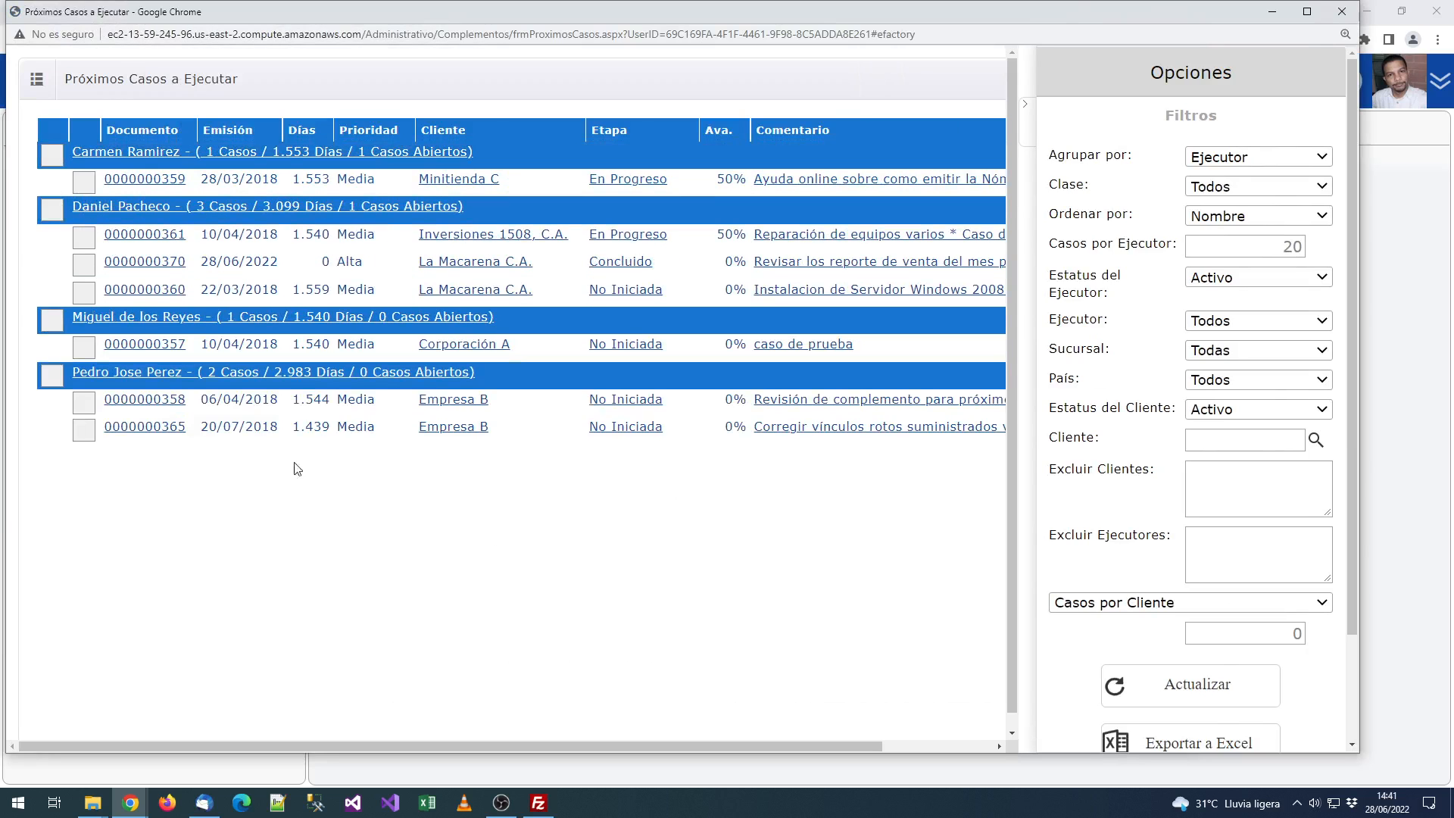
pyautogui.click(52, 154)
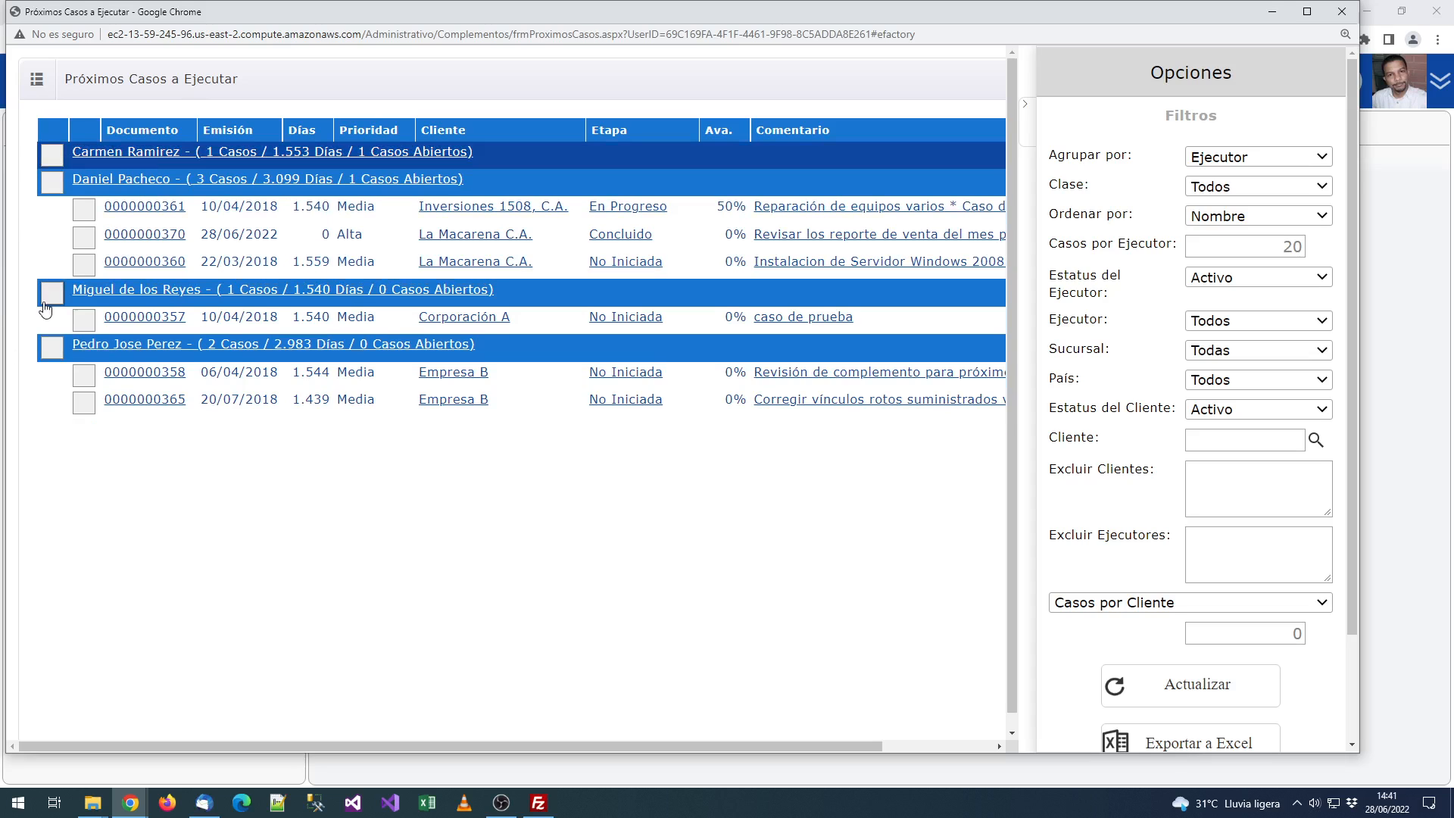
# Step: Collapse the other executor groups and open the Inversiones 1508 case via Editar
pyautogui.click(51, 292)
pyautogui.click(52, 319)
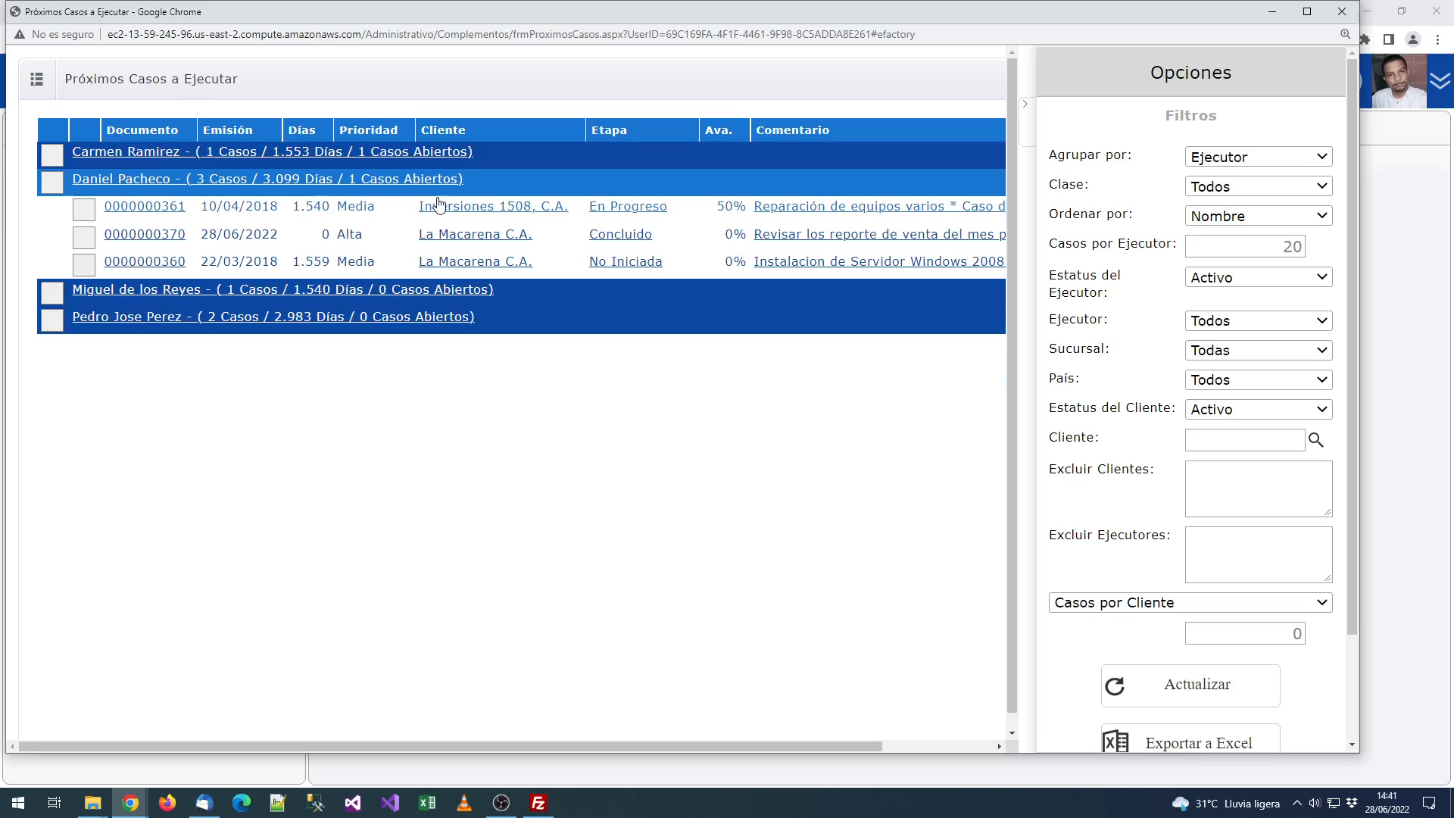
pyautogui.click(146, 209)
pyautogui.click(170, 259)
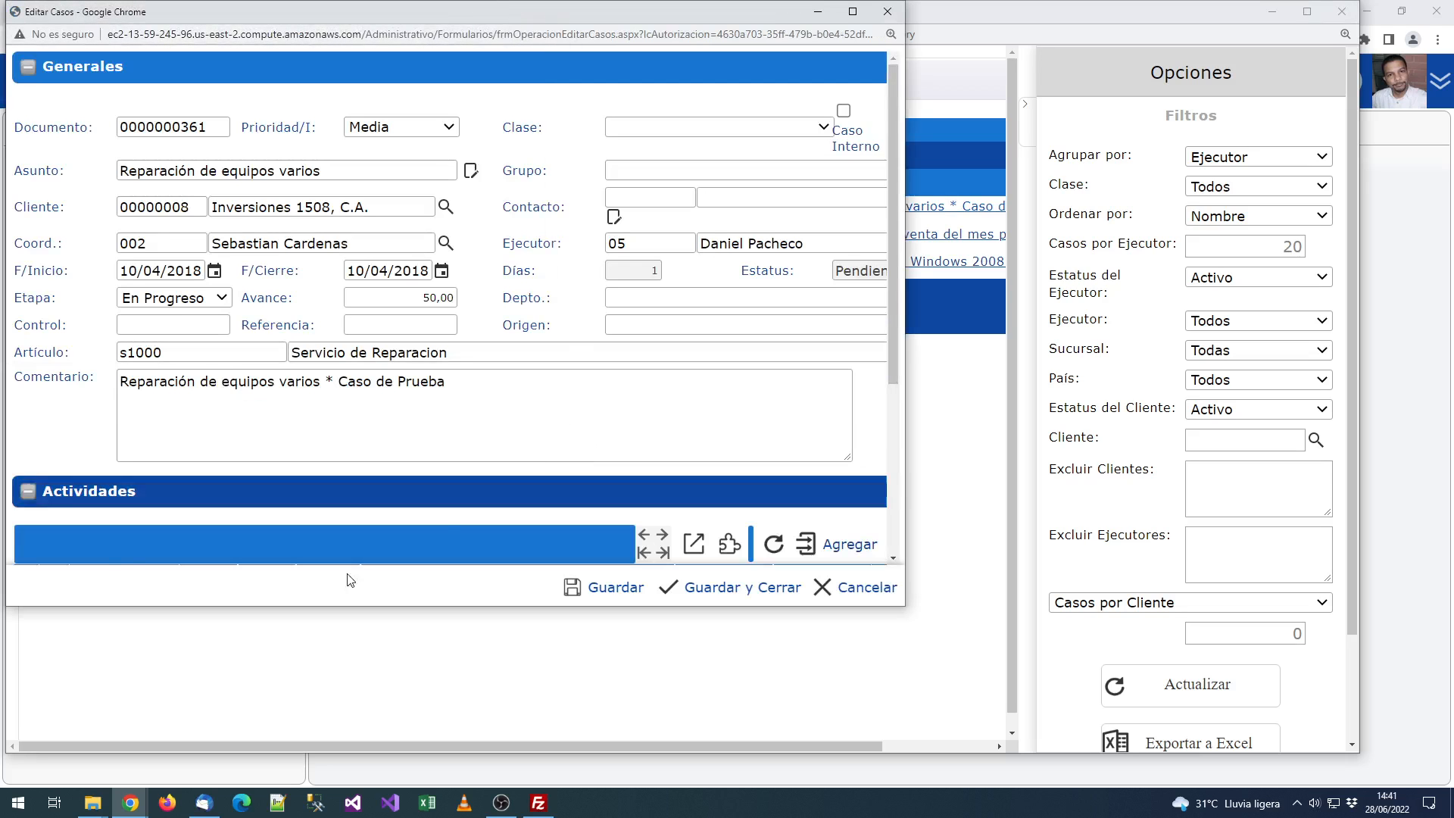
# Step: Review the Inversiones 1508 case, close it, and maximize the report window
pyautogui.scroll(-3, 161, 362)
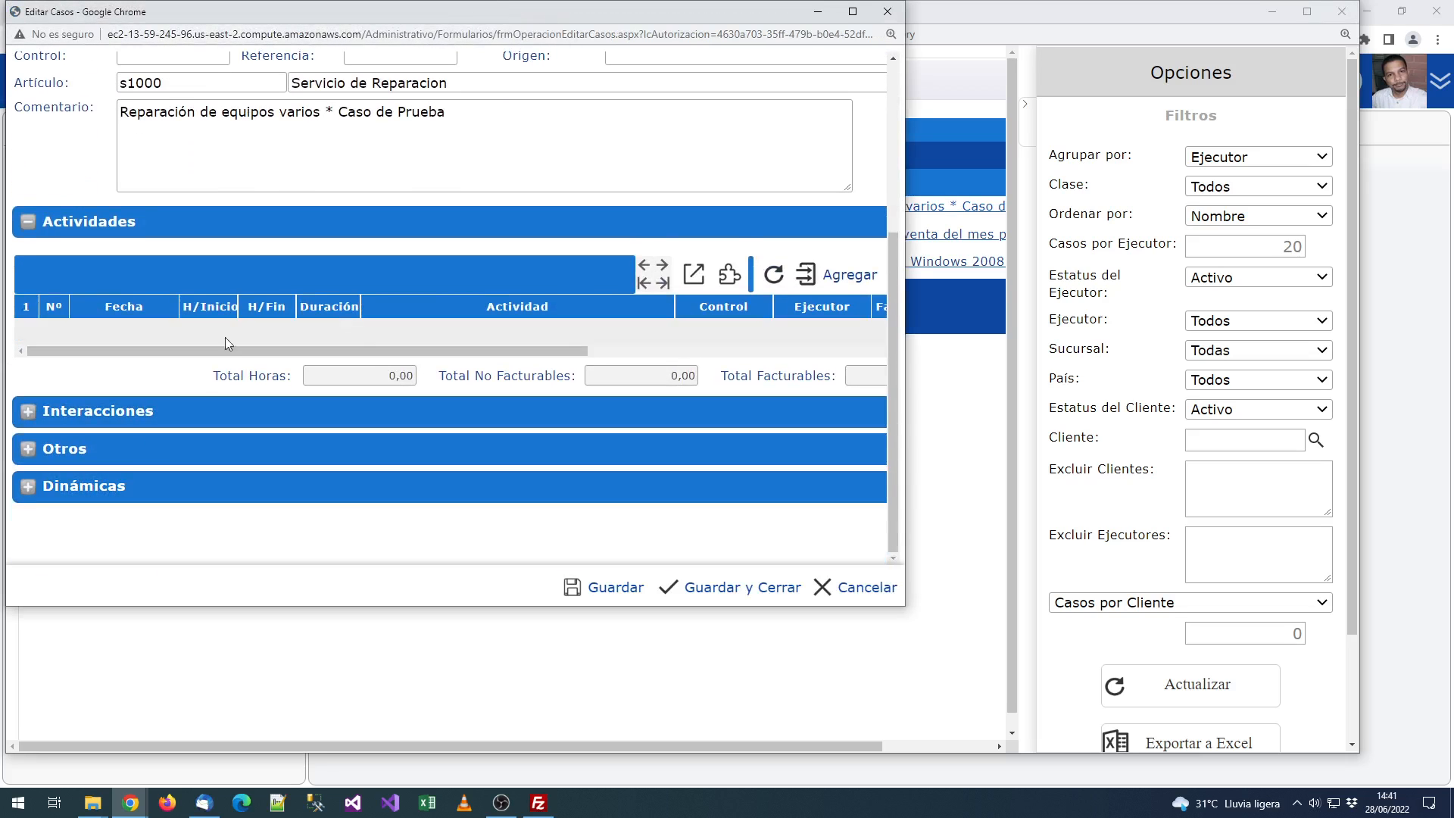
pyautogui.click(887, 11)
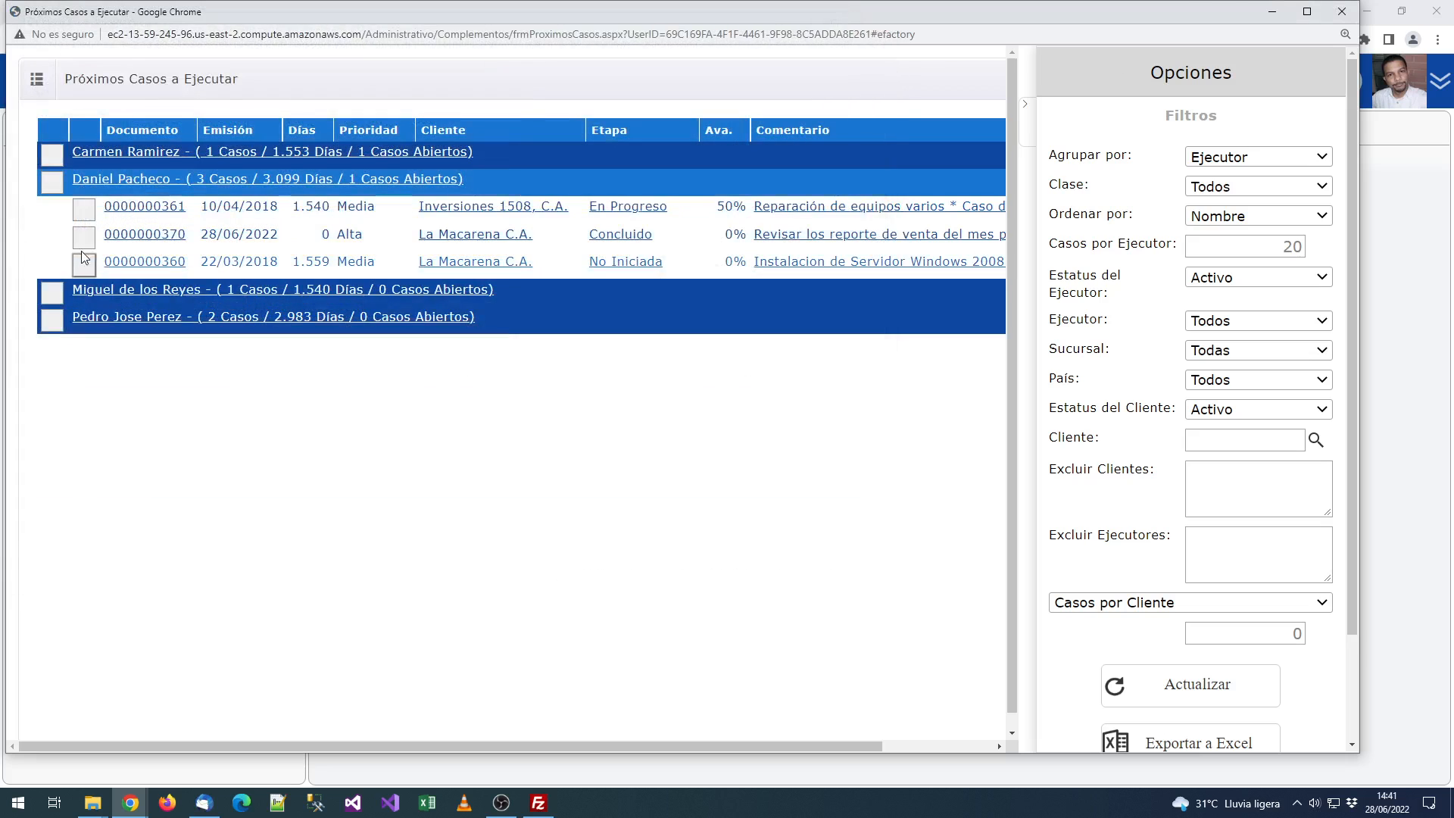
pyautogui.click(1307, 11)
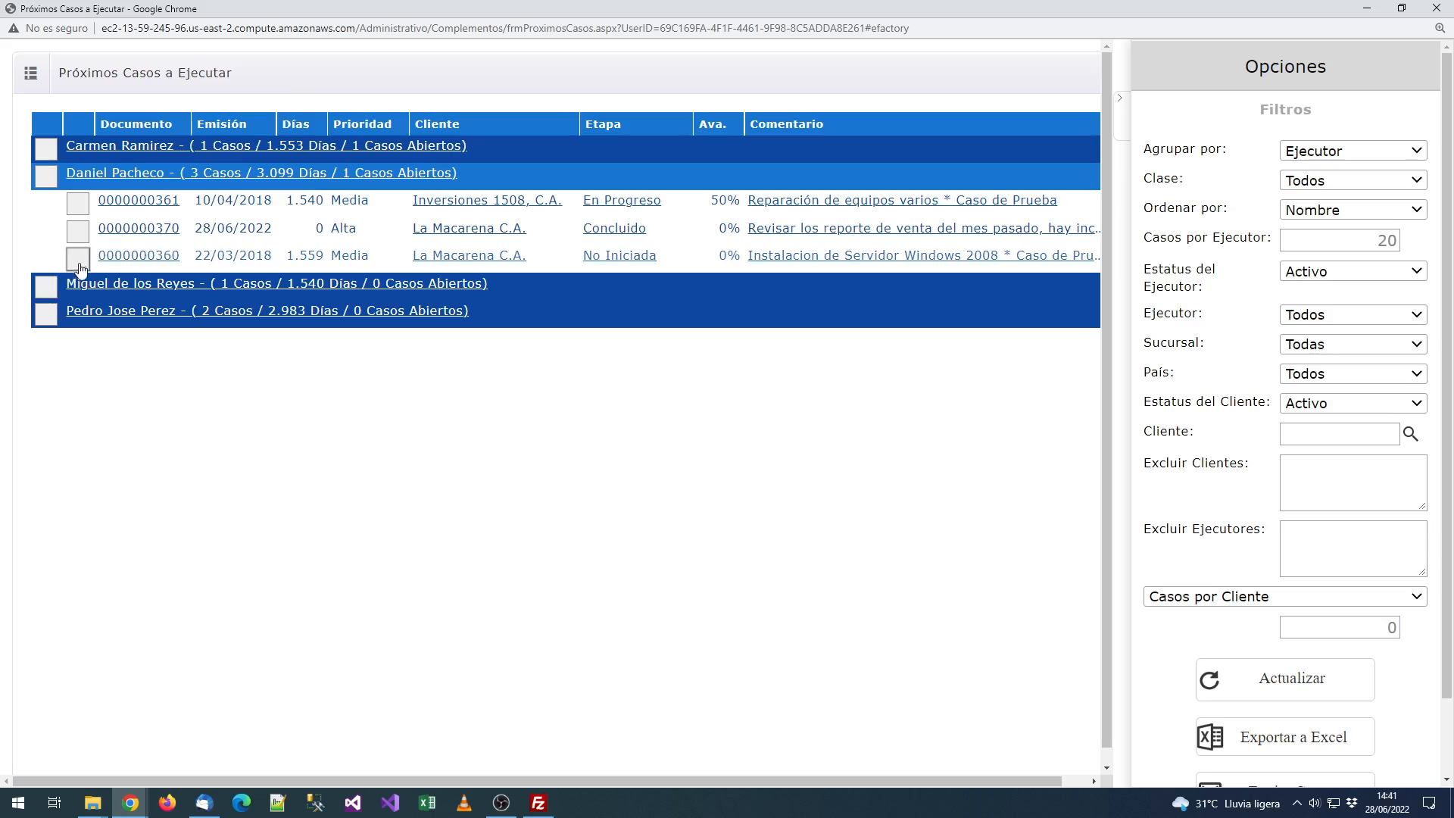
pyautogui.click(79, 234)
pyautogui.click(79, 204)
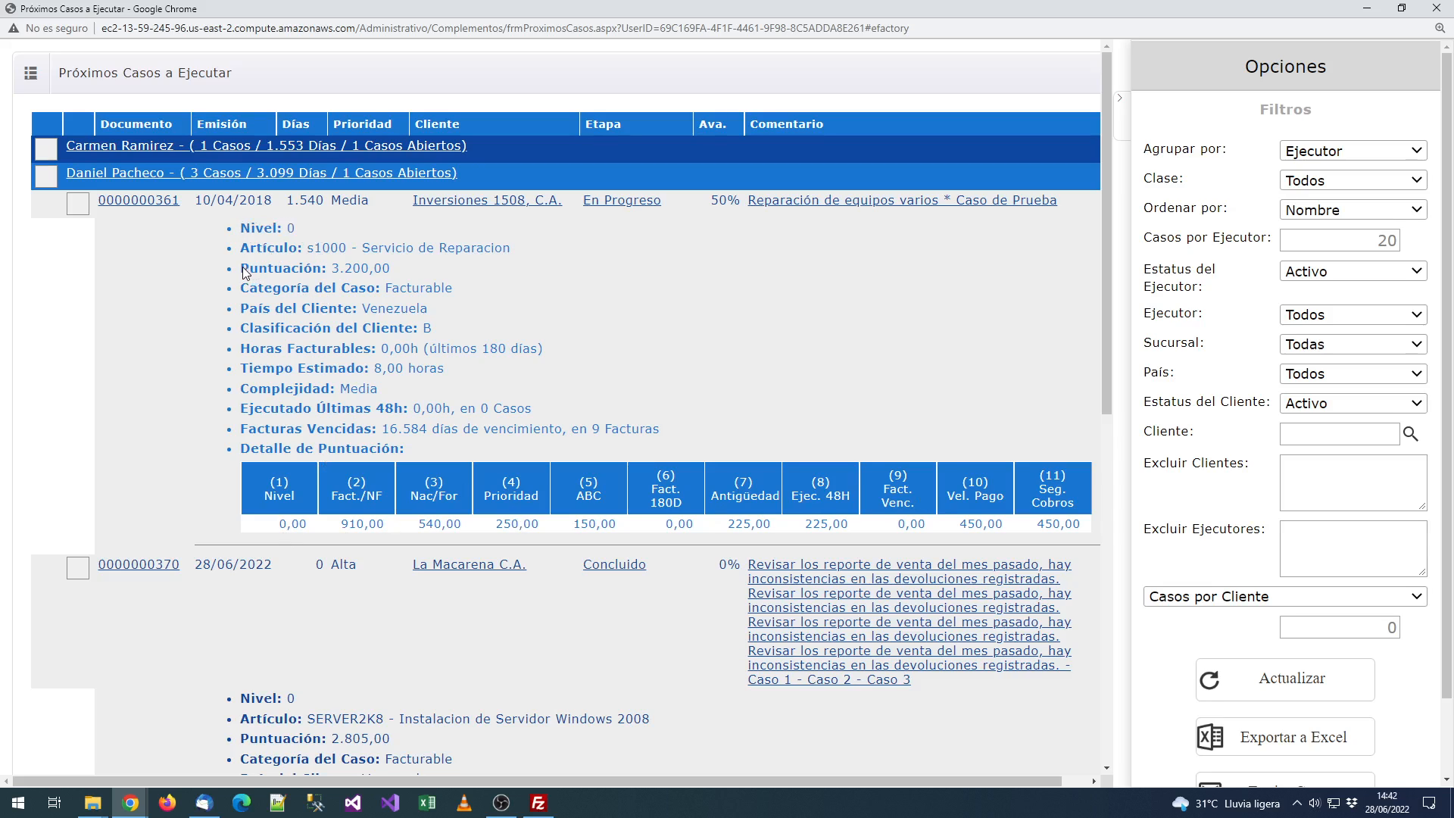
pyautogui.moveTo(240, 268); pyautogui.dragTo(385, 278)
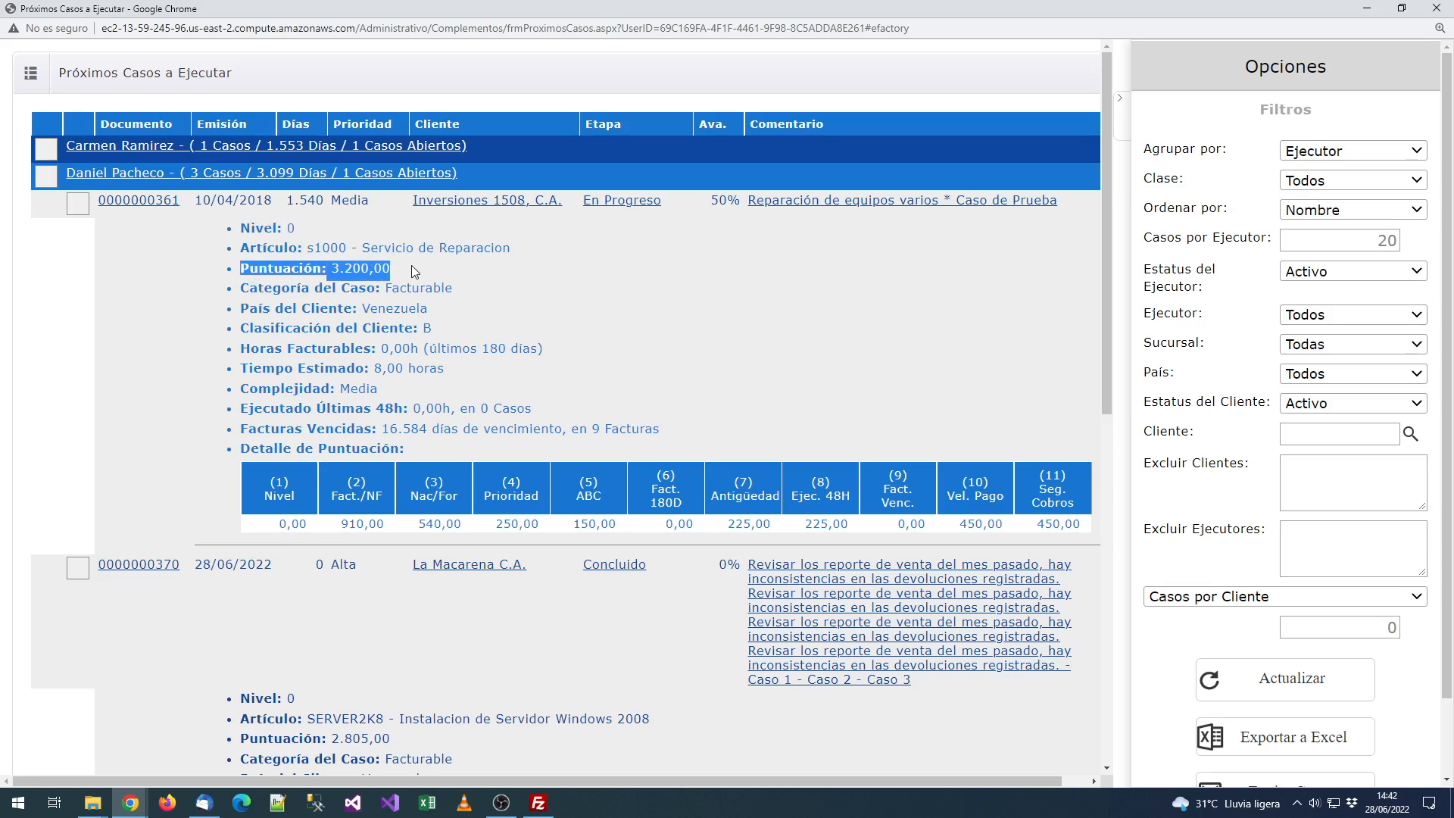
pyautogui.click(435, 405)
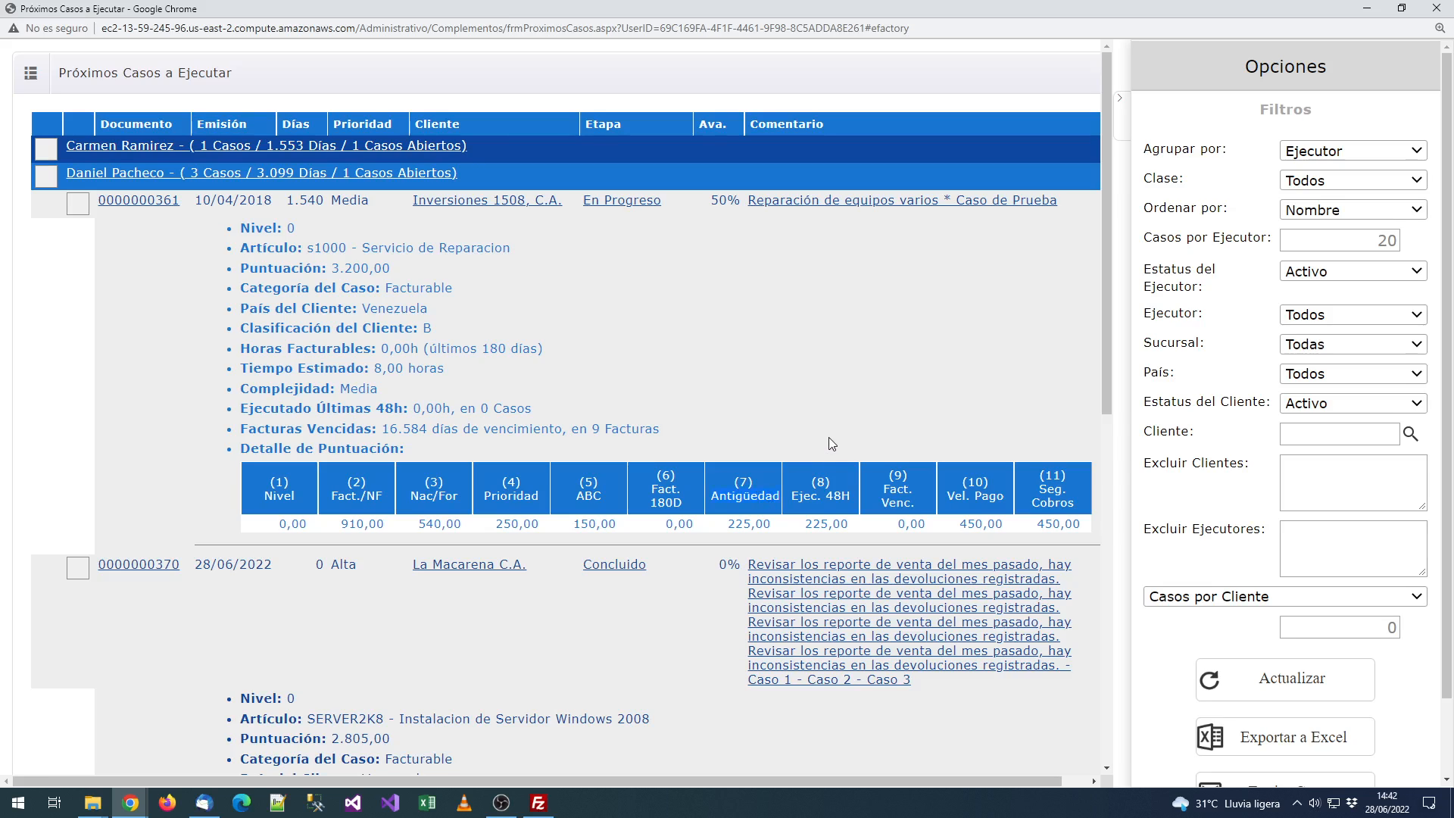
pyautogui.click(79, 211)
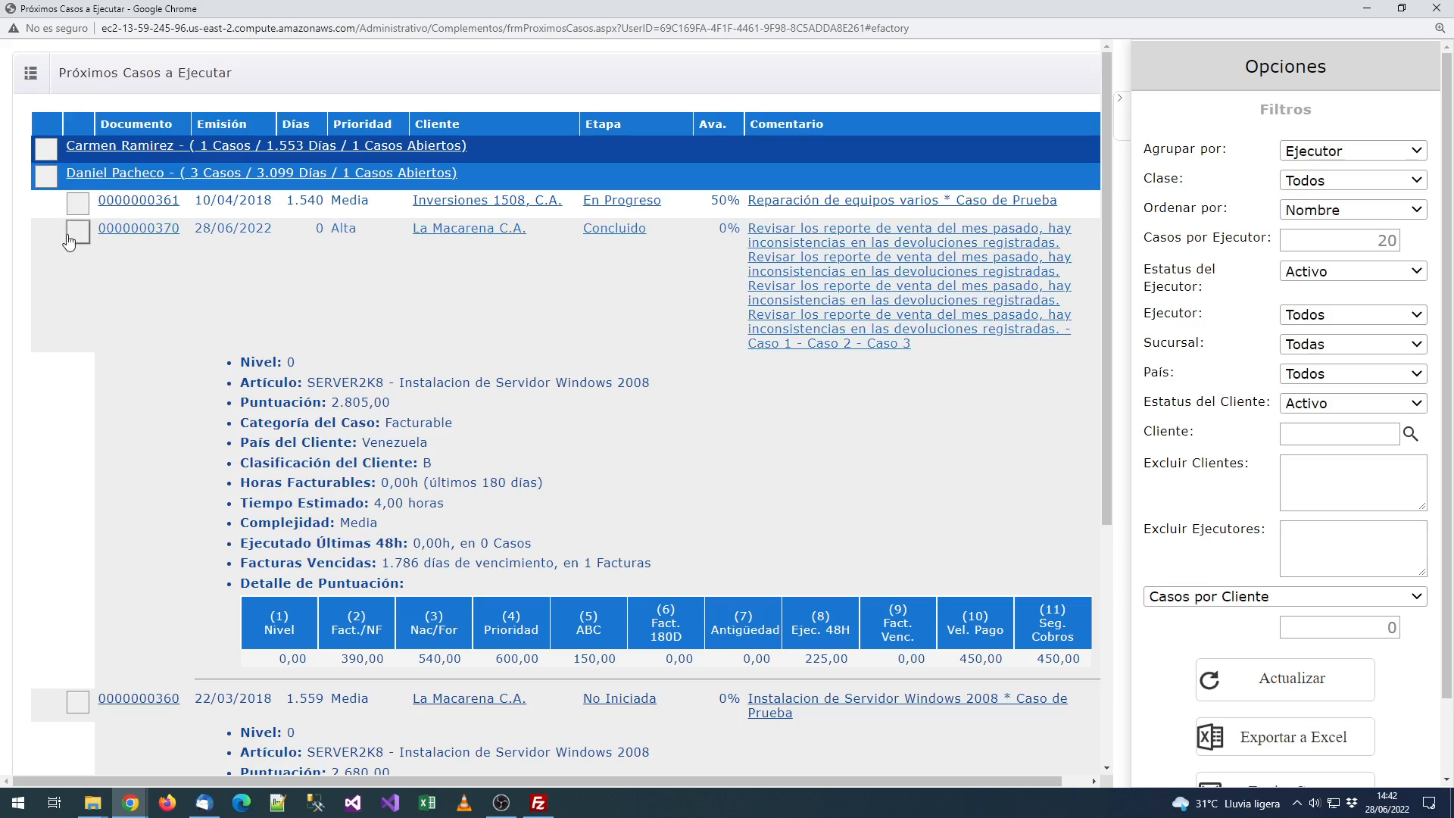
pyautogui.click(69, 239)
pyautogui.click(75, 258)
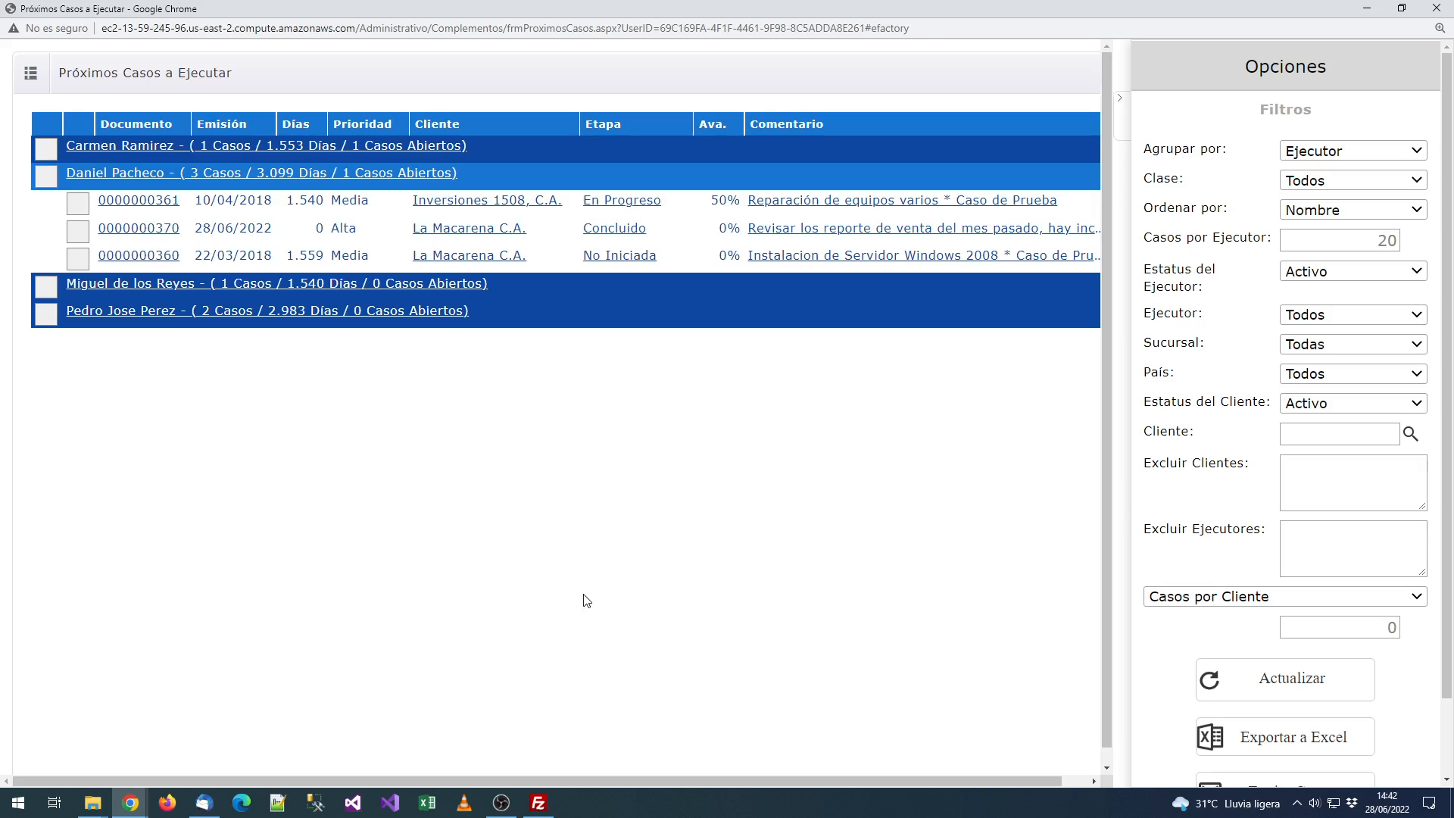
pyautogui.moveTo(814, 9)
pyautogui.mouseDown()
pyautogui.moveTo(831, 38)
pyautogui.moveTo(806, 0)
pyautogui.mouseUp()
pyautogui.click(1179, 306)
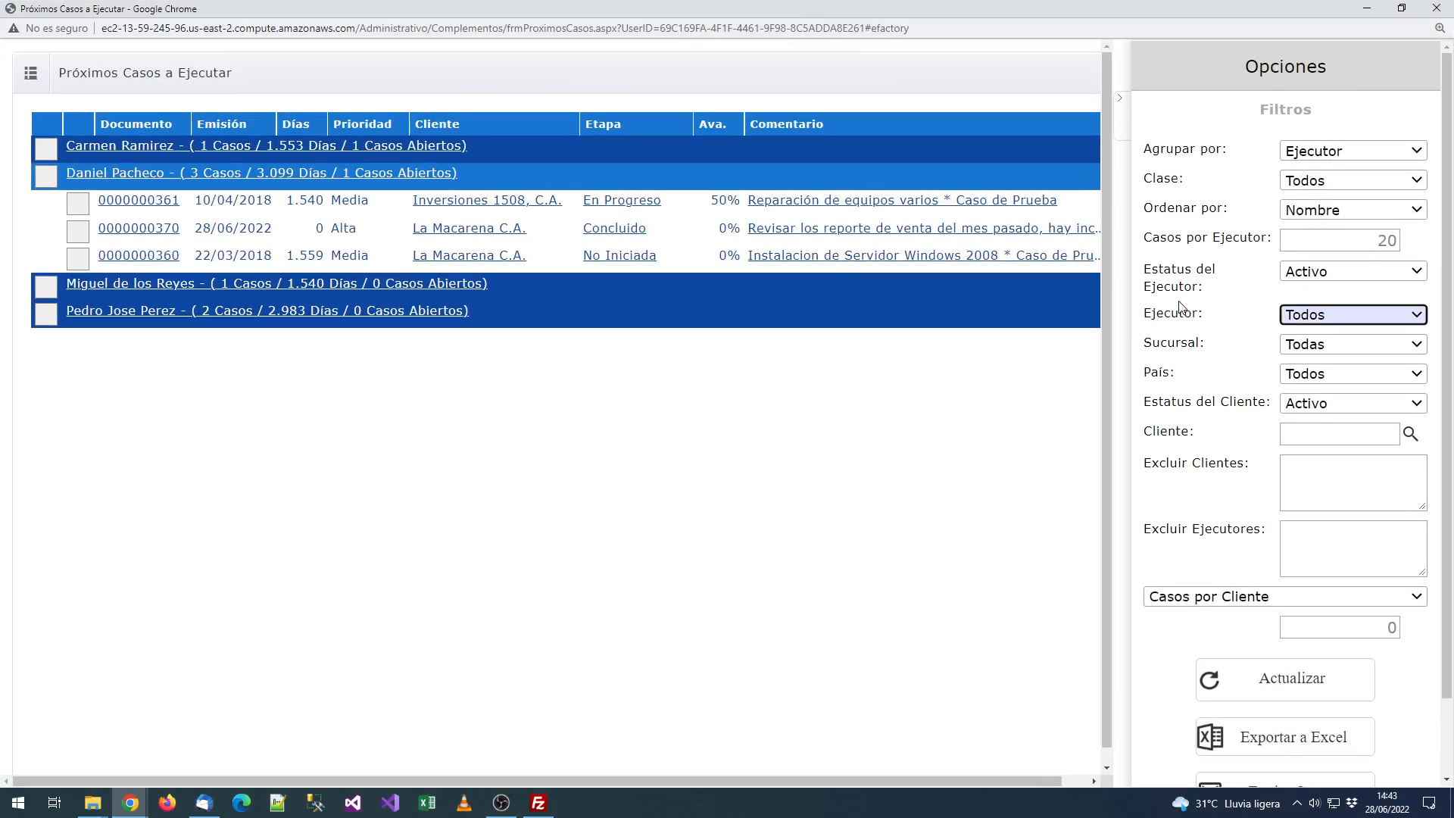
# Step: Restore the report window, launch Gráfico Ejecutivo de Soporte from the case complements menu, and maximize it
pyautogui.click(804, 447)
pyautogui.moveTo(1089, 7); pyautogui.dragTo(661, 107)
pyautogui.click(1010, 106)
pyautogui.click(1162, 176)
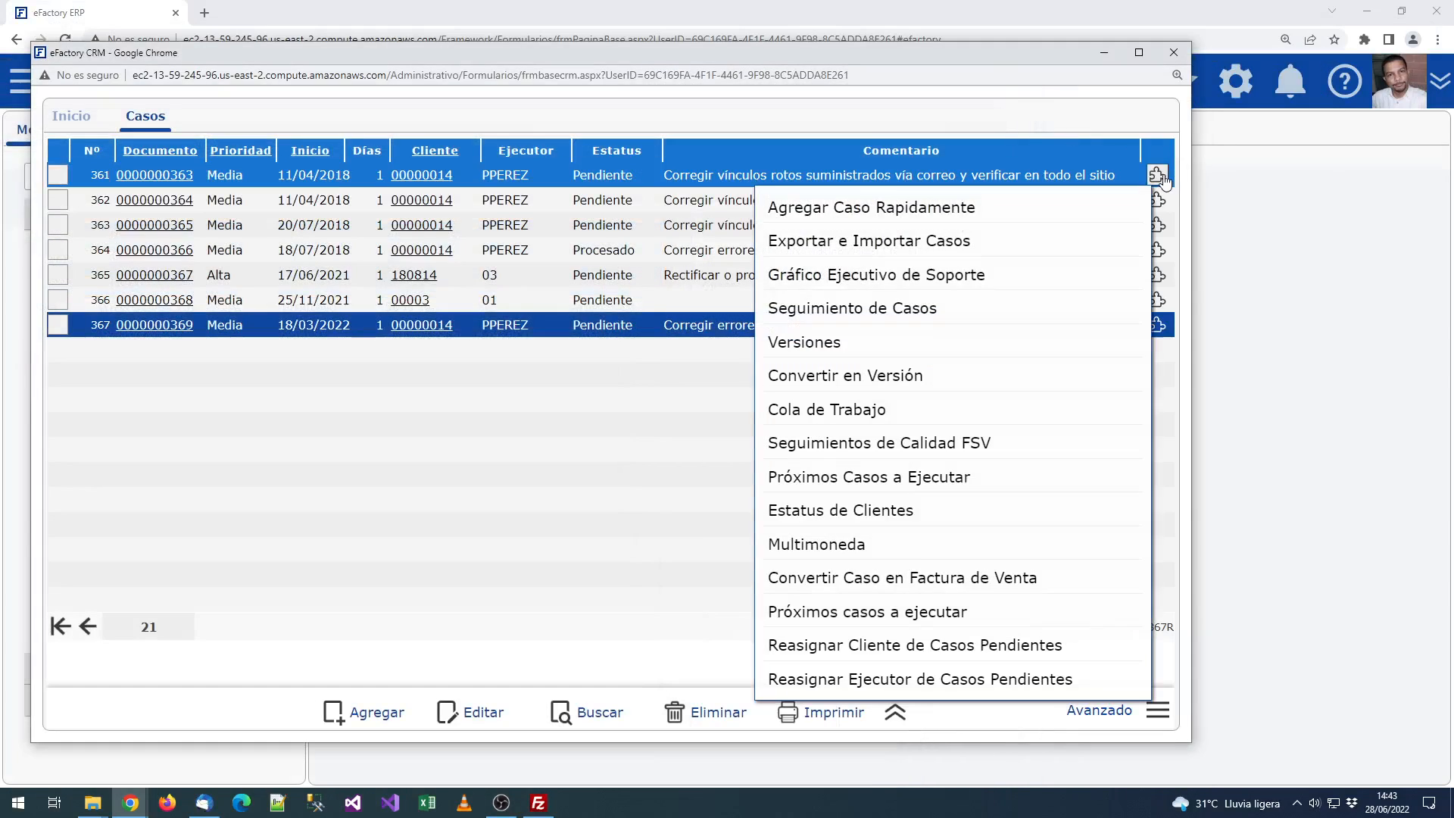
pyautogui.click(970, 275)
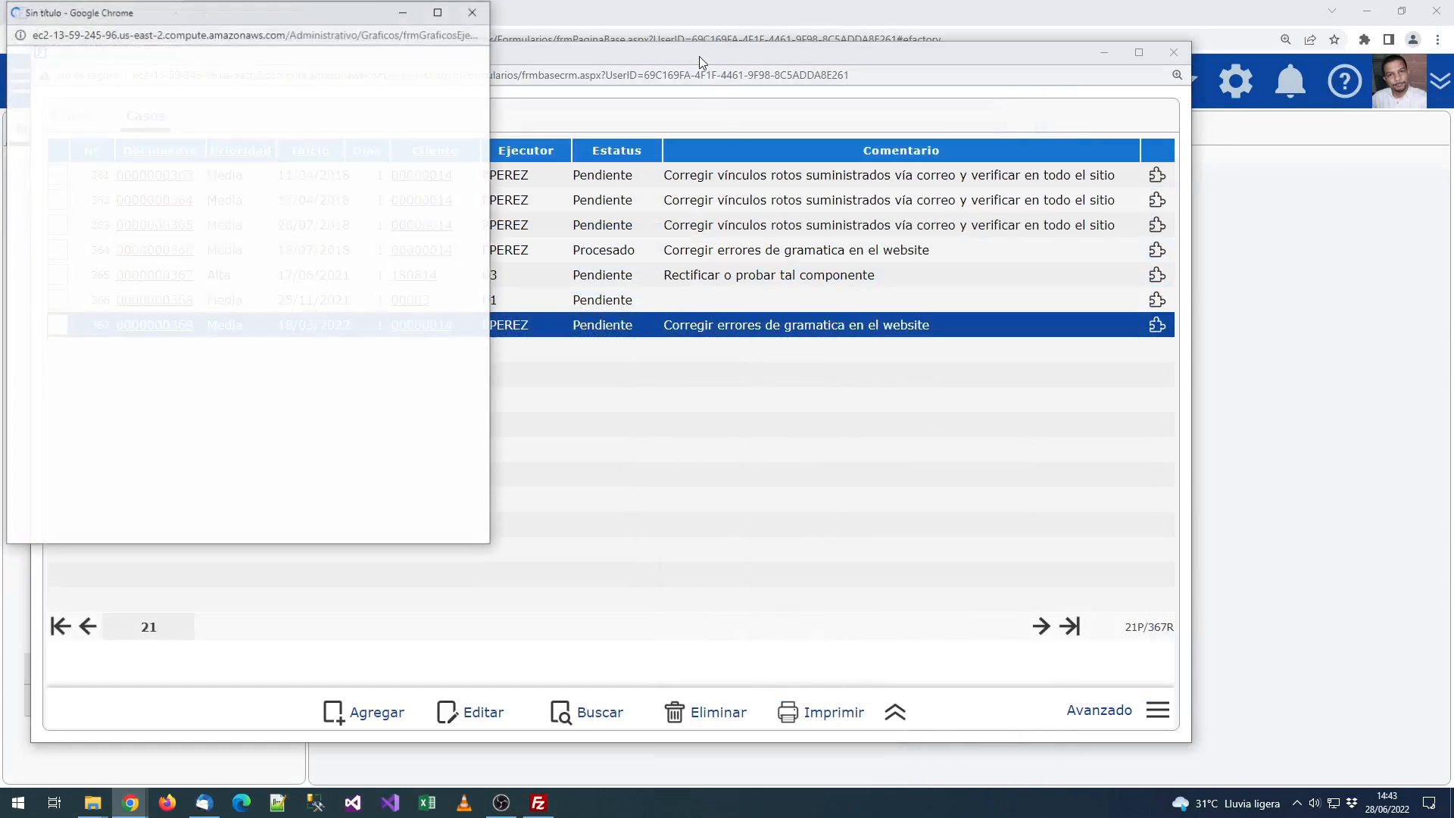
pyautogui.click(438, 12)
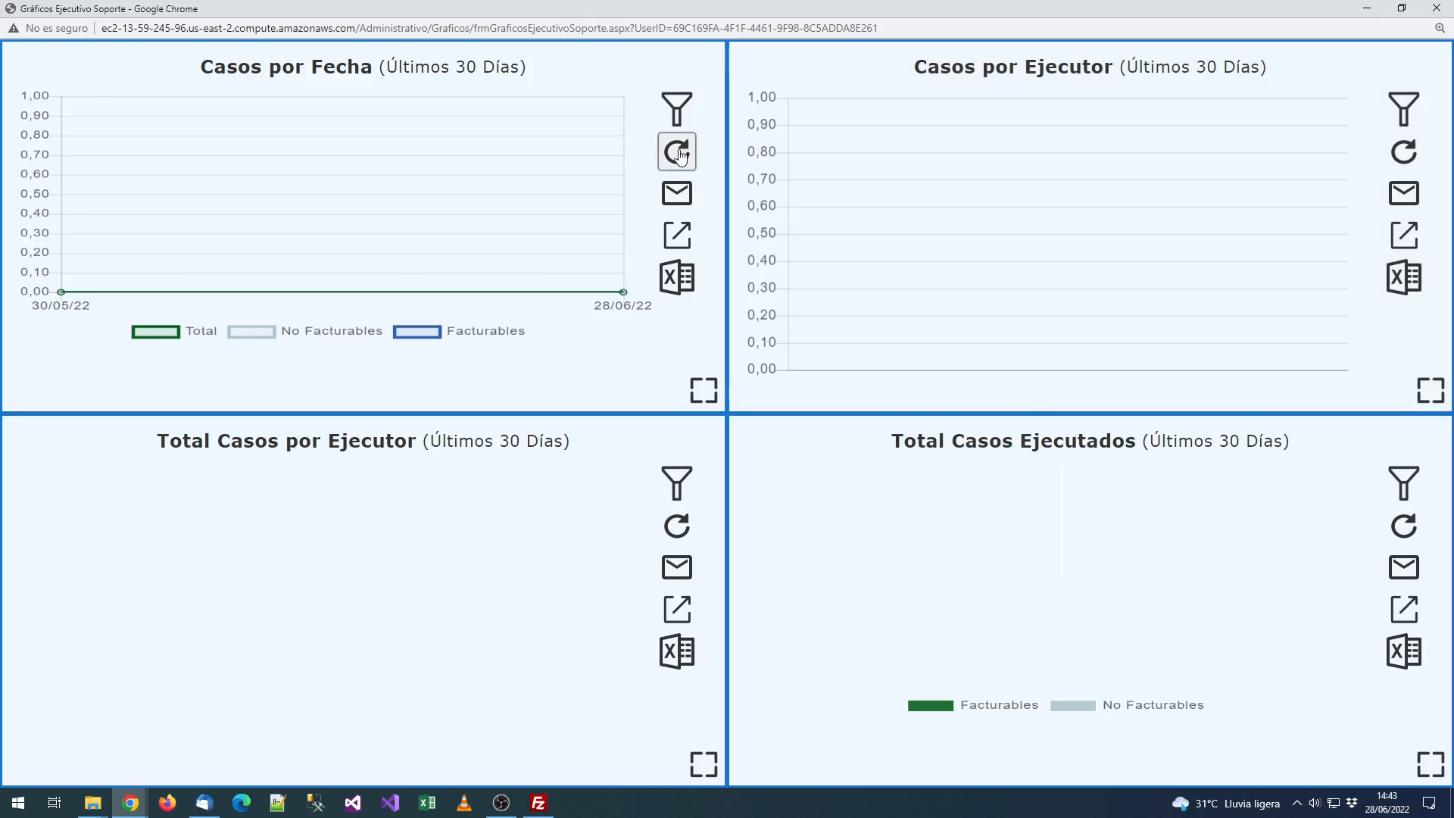
# Step: Filter the Casos por Fecha chart to Últimos 24 Meses
pyautogui.click(678, 110)
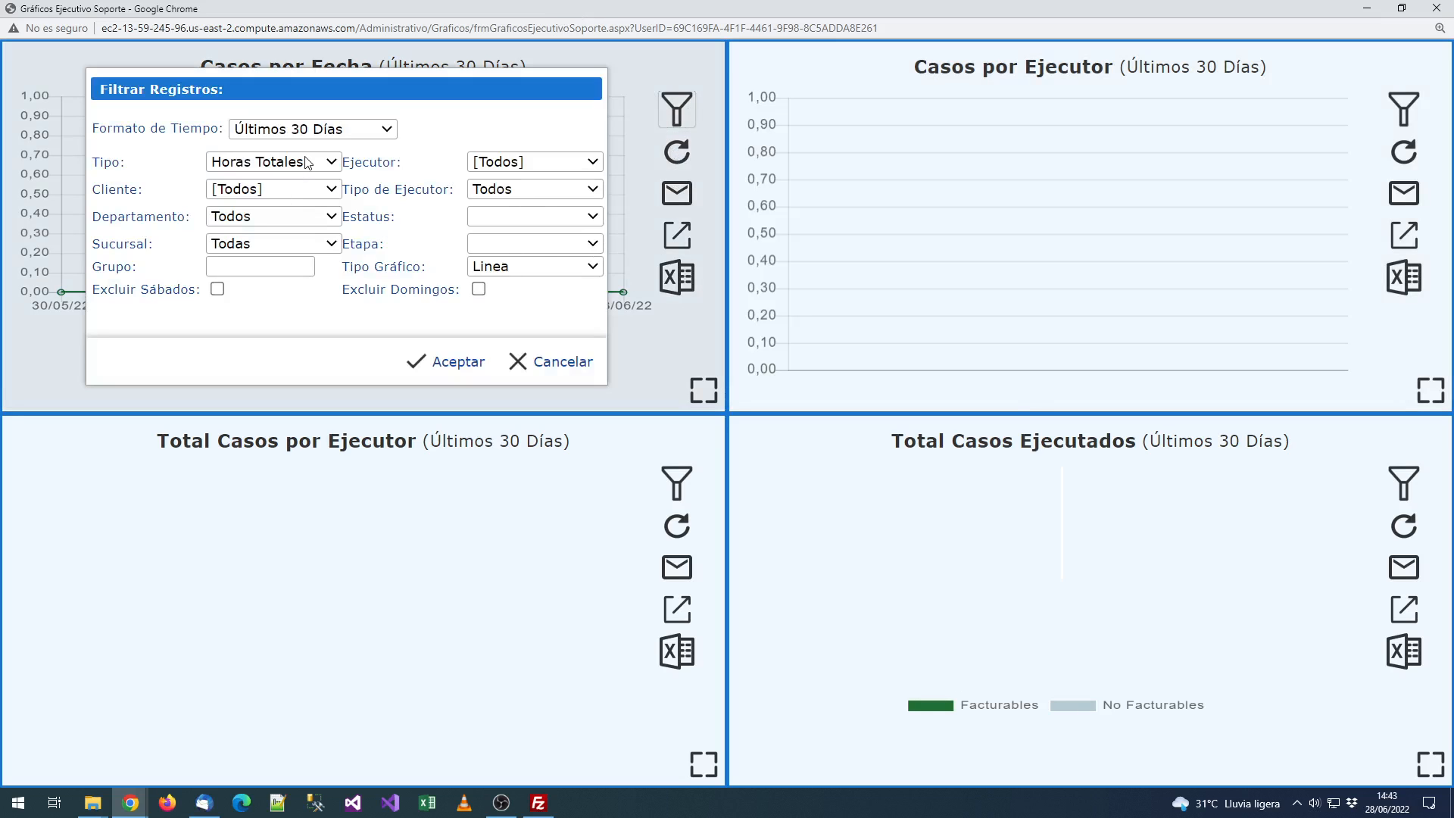
pyautogui.click(312, 132)
pyautogui.click(353, 253)
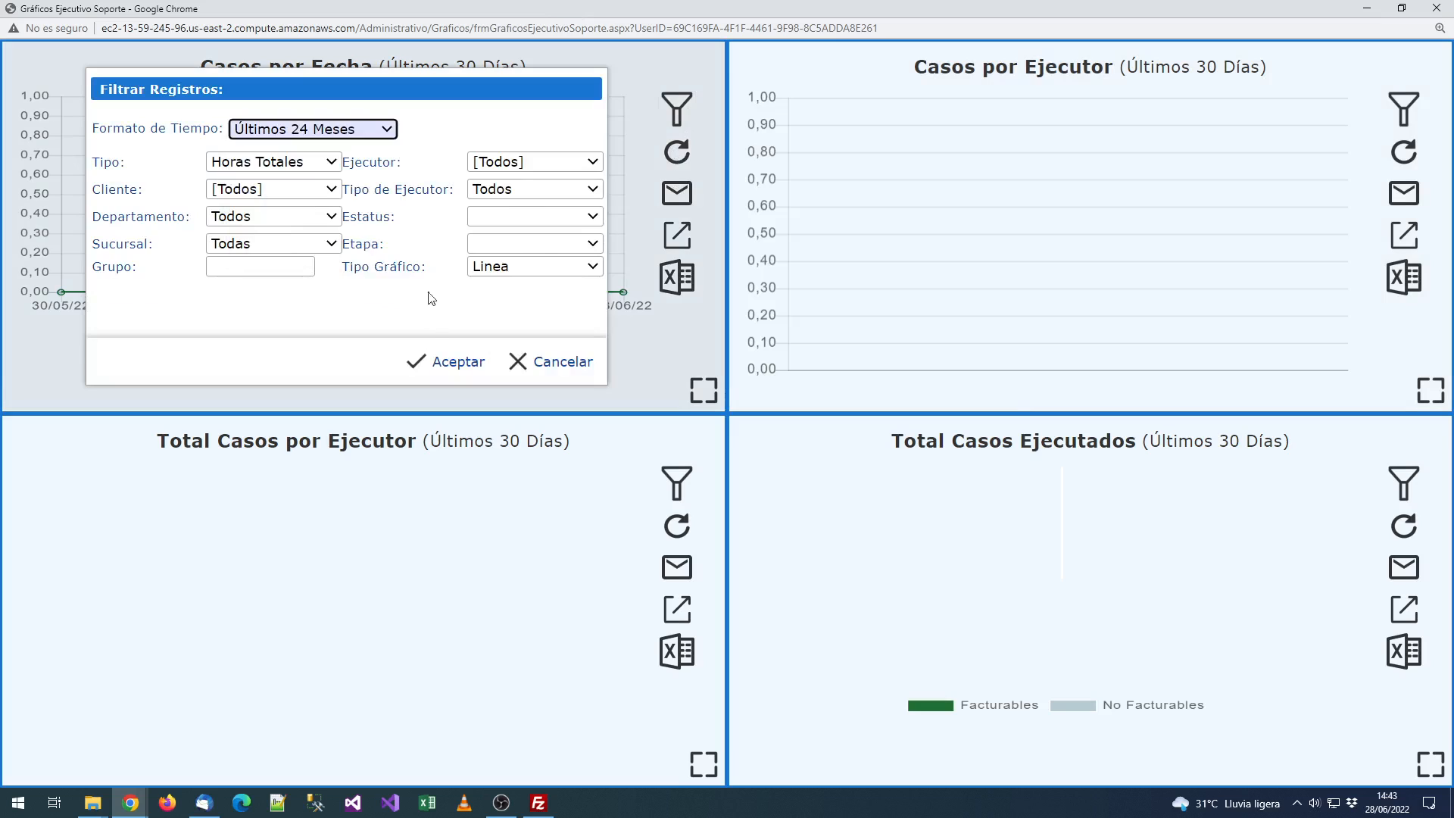
pyautogui.click(450, 361)
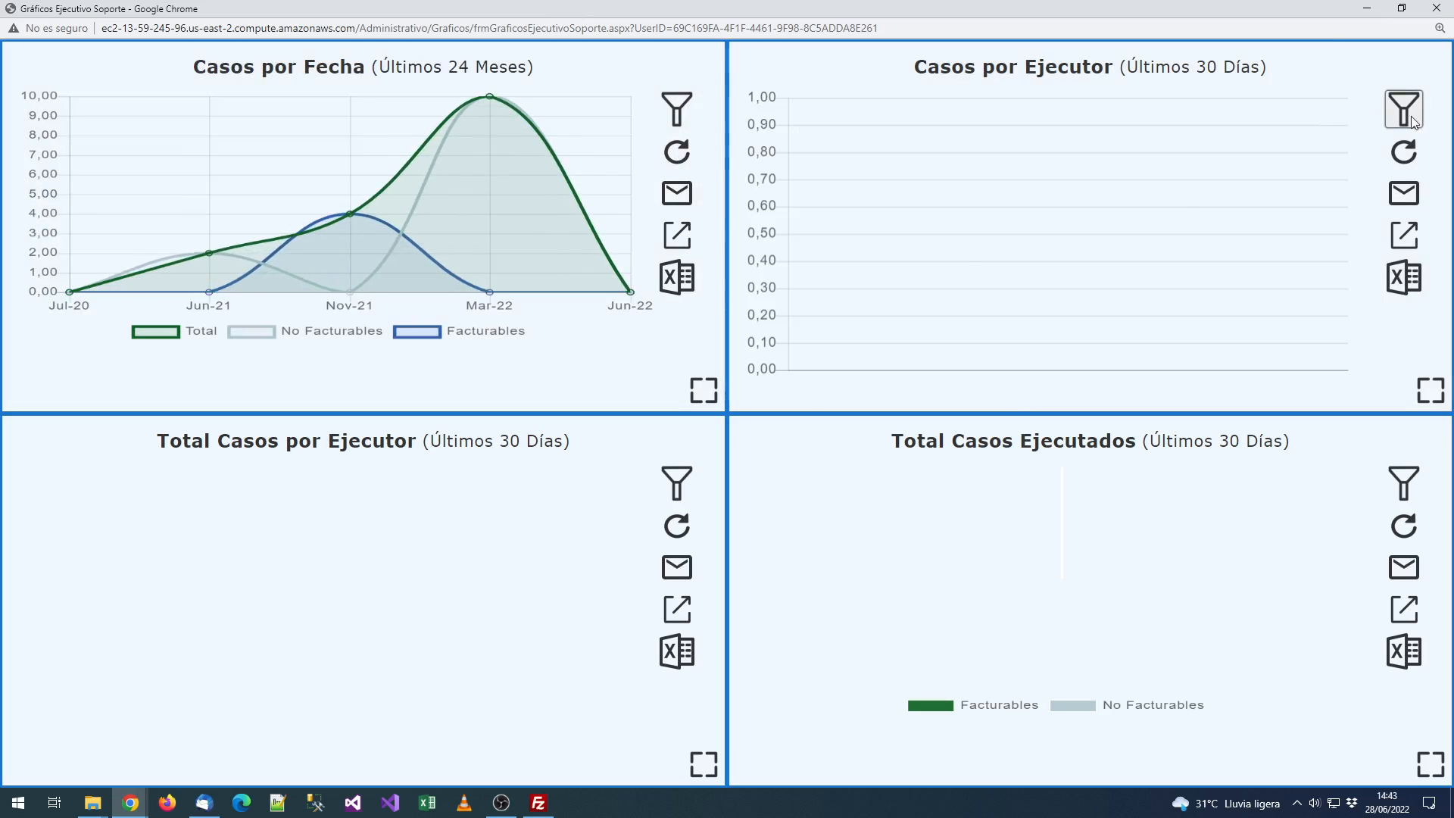
# Step: Filter the Casos por Ejecutor chart to Últimas 20 Semanas
pyautogui.click(1412, 119)
pyautogui.click(1037, 107)
pyautogui.click(1016, 211)
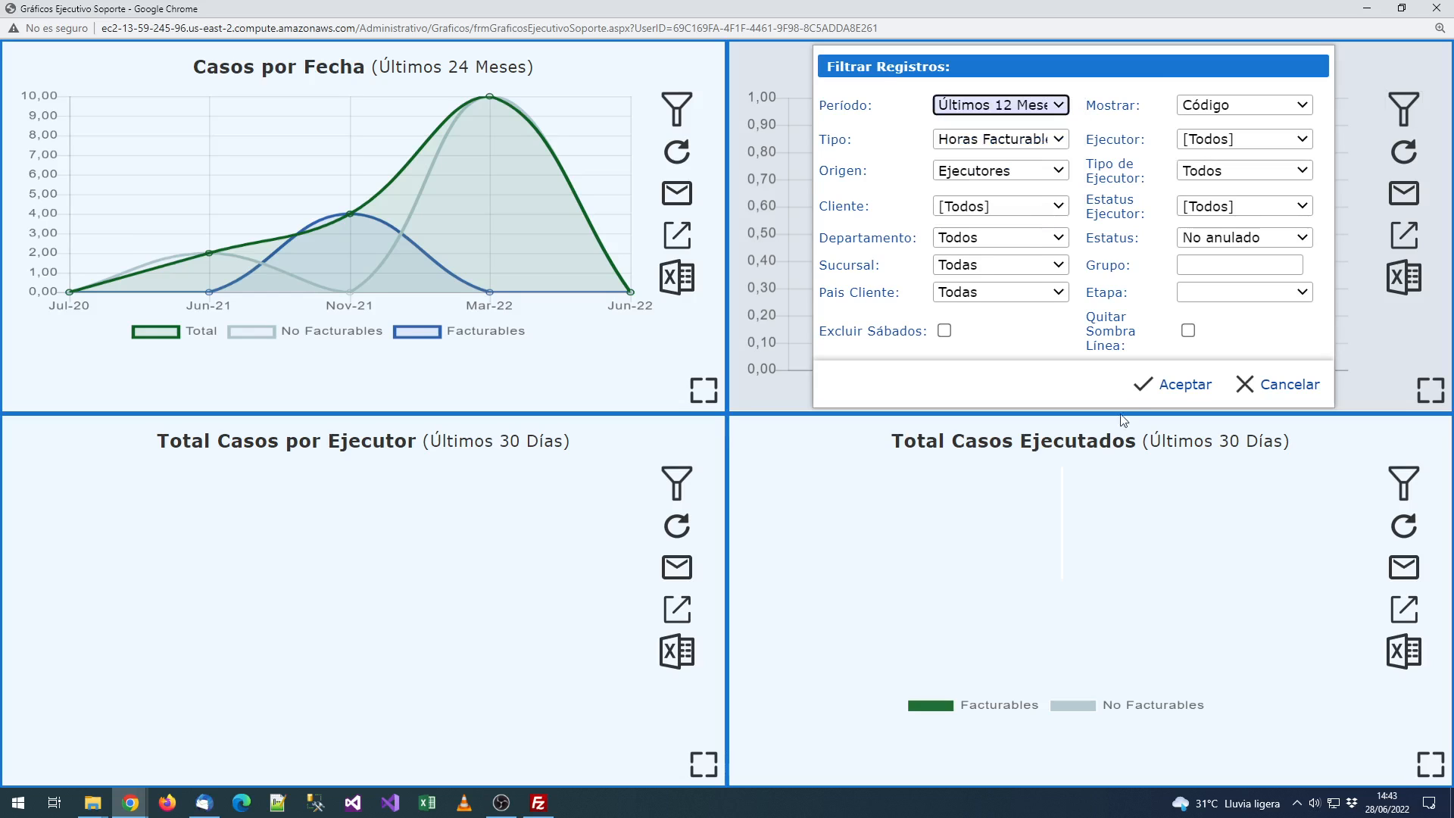
pyautogui.click(1059, 106)
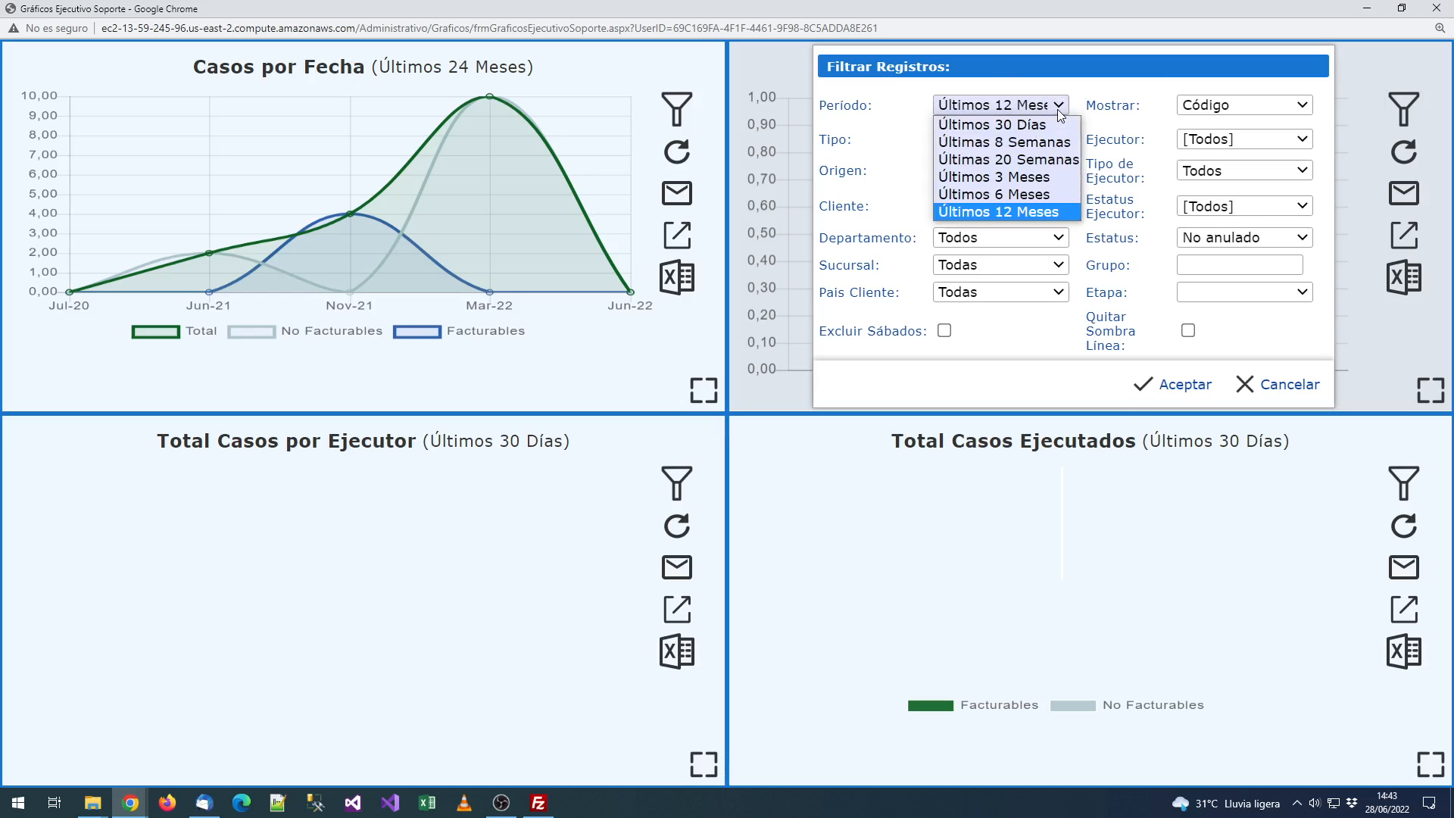
pyautogui.click(1060, 109)
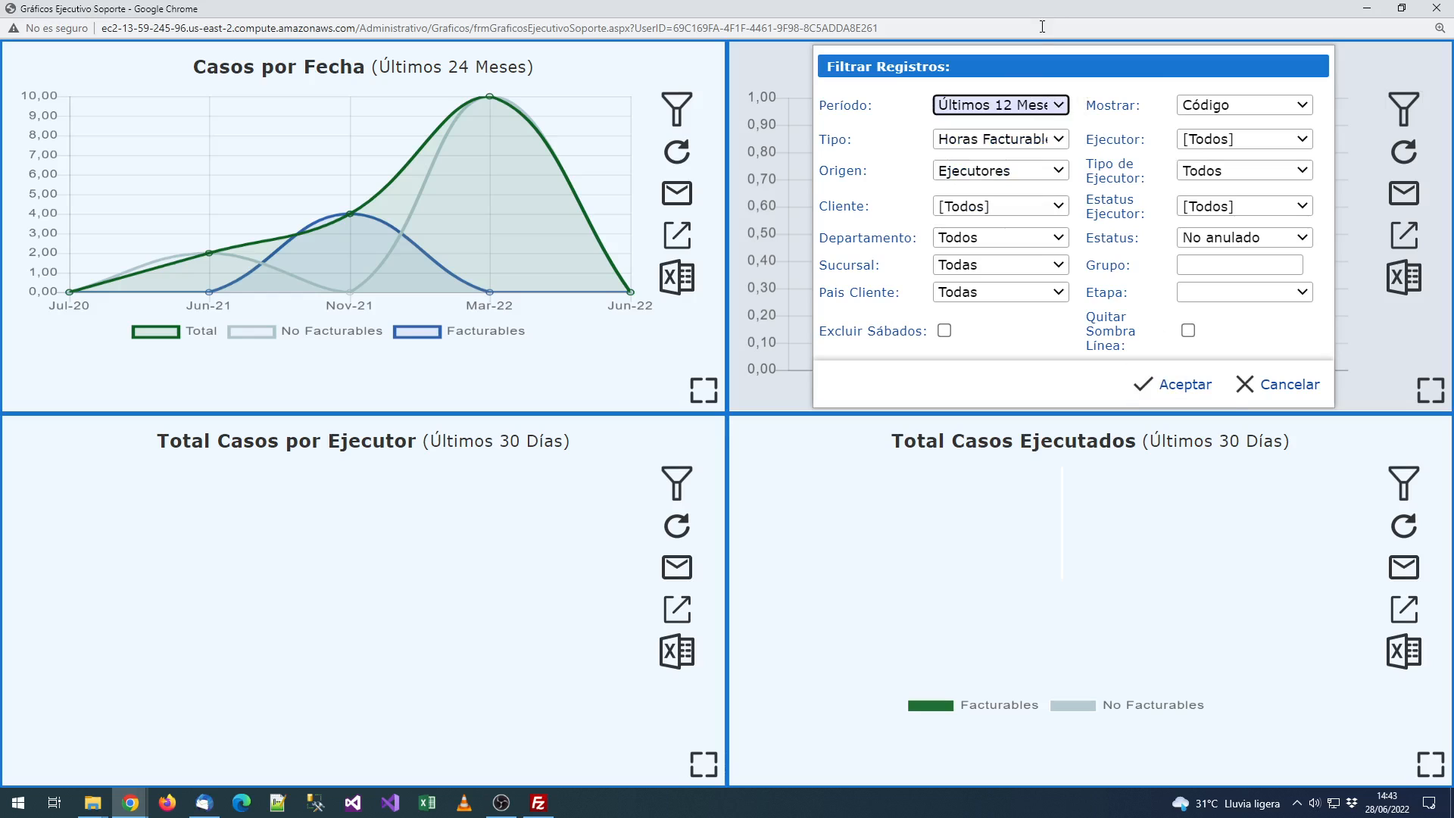
pyautogui.click(1031, 111)
pyautogui.click(1008, 159)
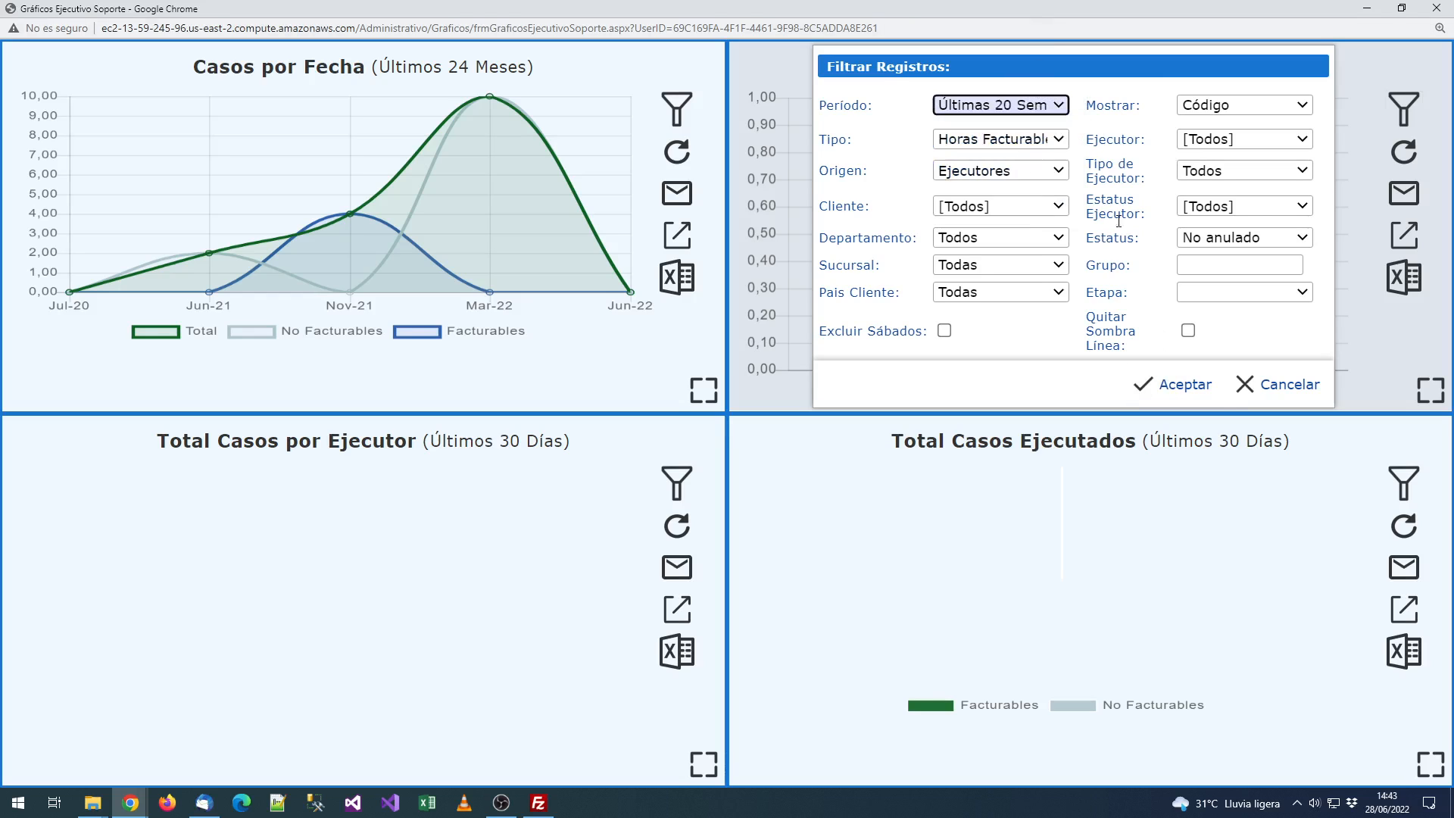
pyautogui.click(1148, 388)
# Step: Set both Total Casos por Ejecutor and Total Casos Ejecutados charts to Últimos 12 Meses
pyautogui.click(677, 483)
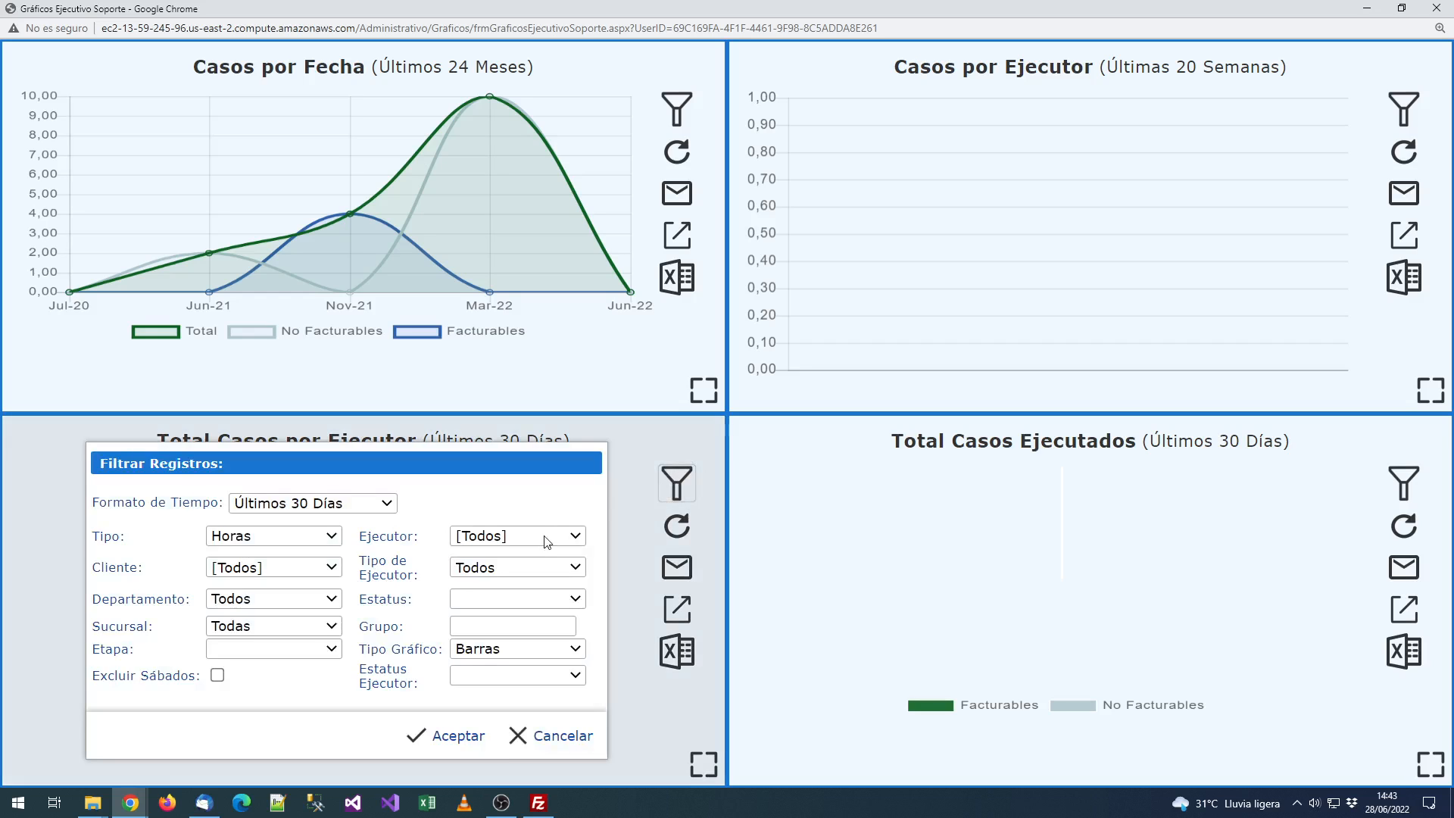
pyautogui.click(323, 503)
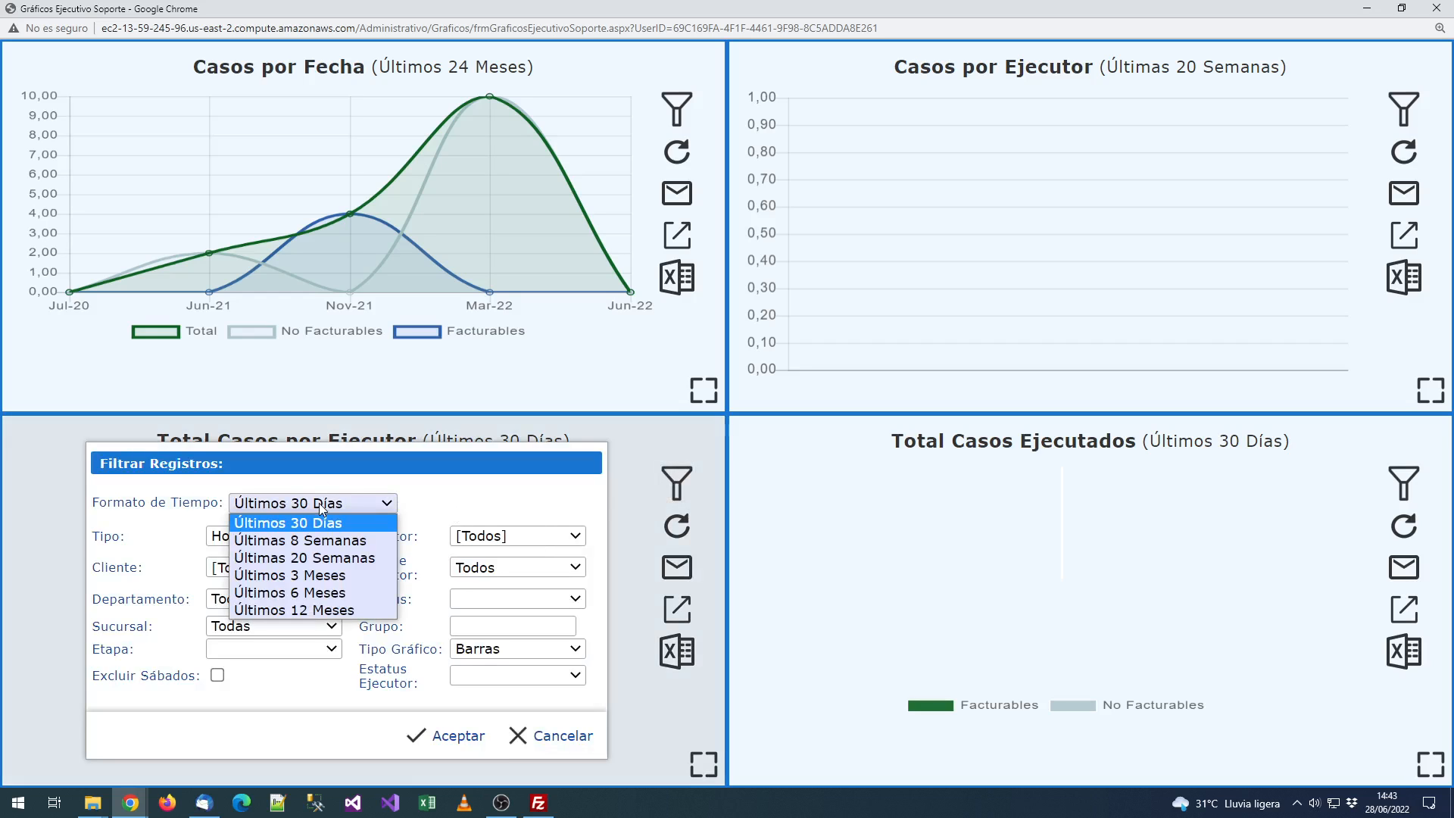
pyautogui.click(352, 610)
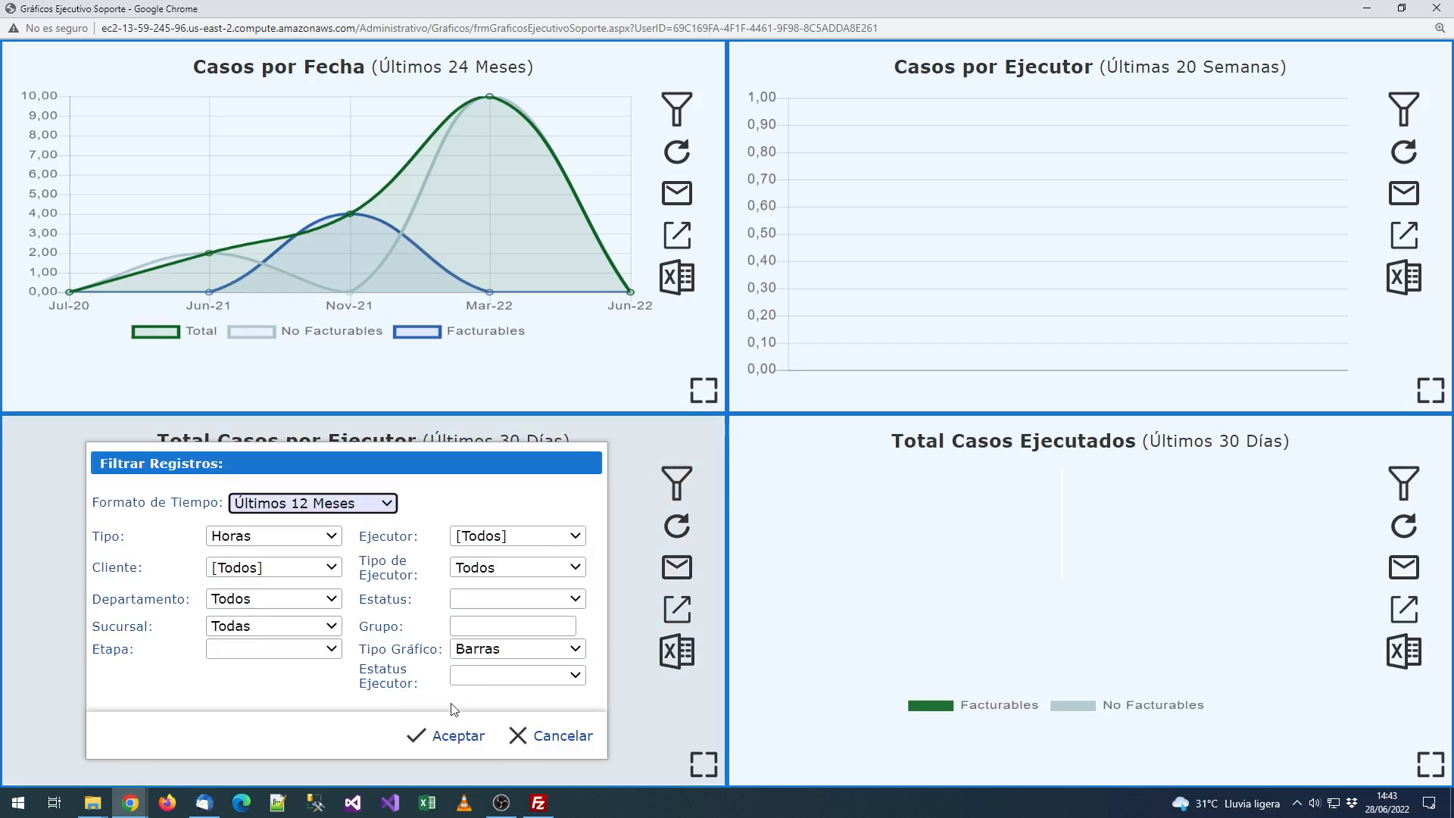
pyautogui.click(455, 731)
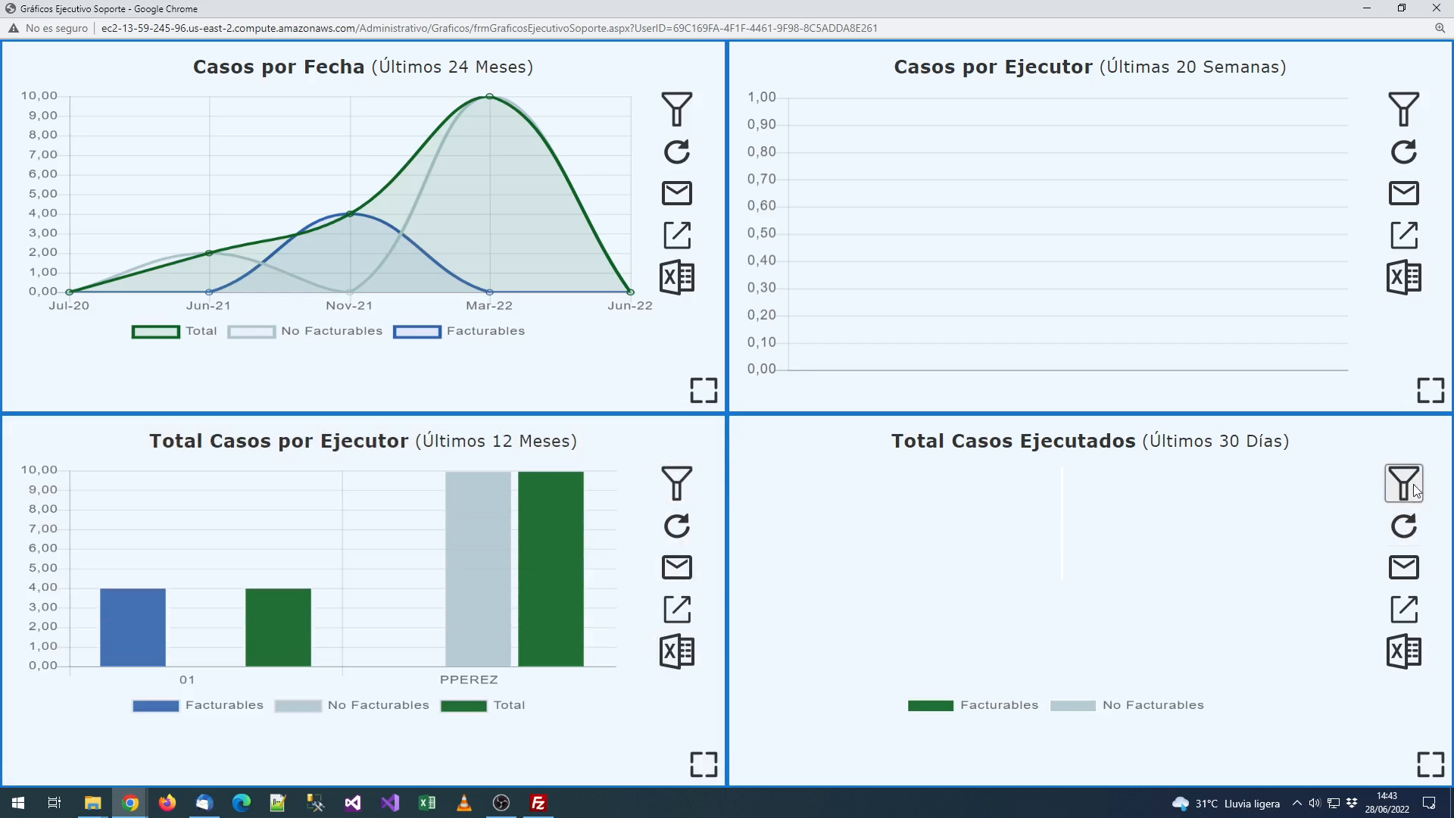
pyautogui.click(1416, 491)
pyautogui.click(1040, 503)
pyautogui.click(1039, 608)
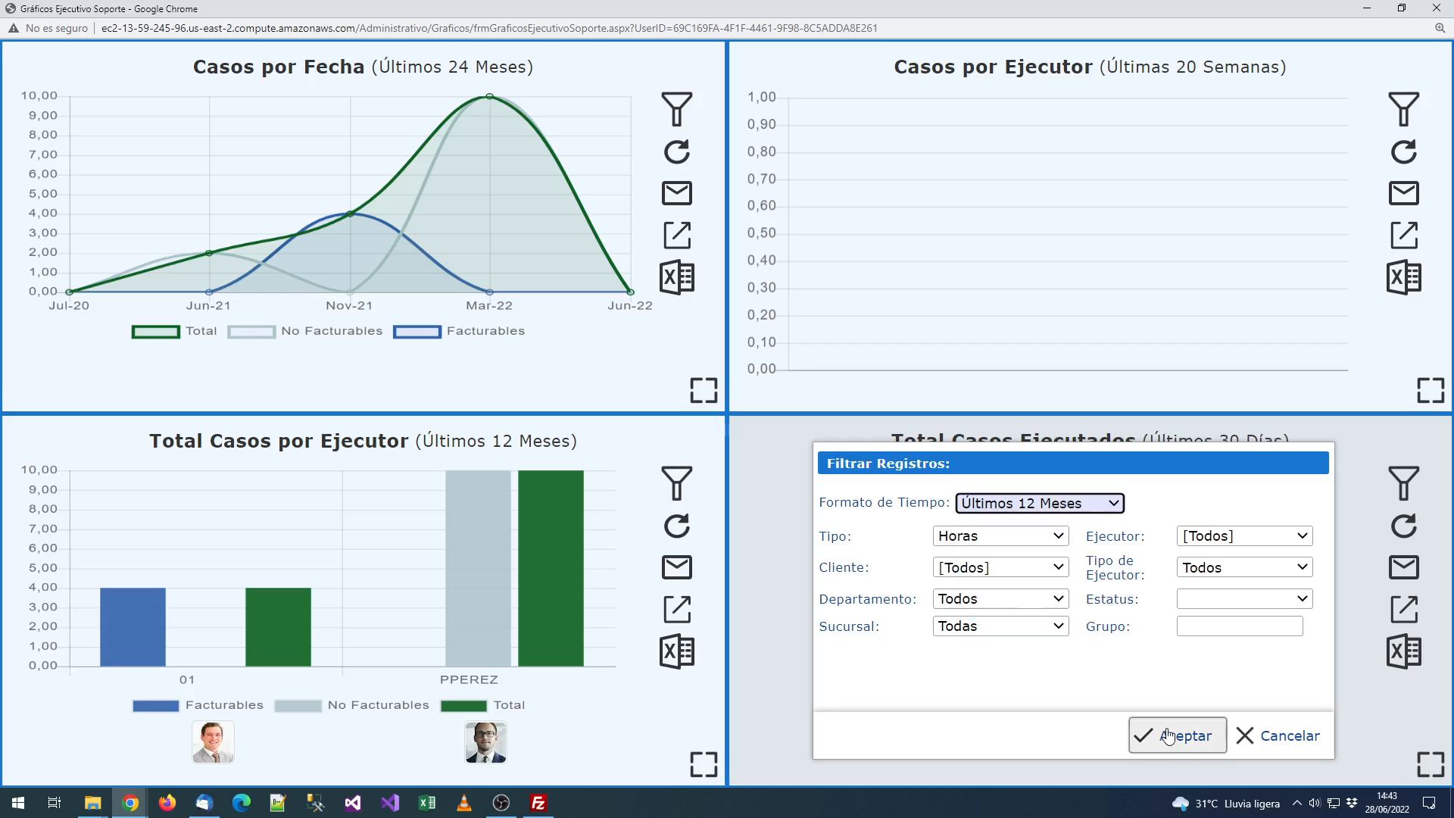
pyautogui.click(1169, 735)
# Step: Change the data type charted in Casos por Ejecutor, then cancel another chart's filter unchanged
pyautogui.click(1404, 108)
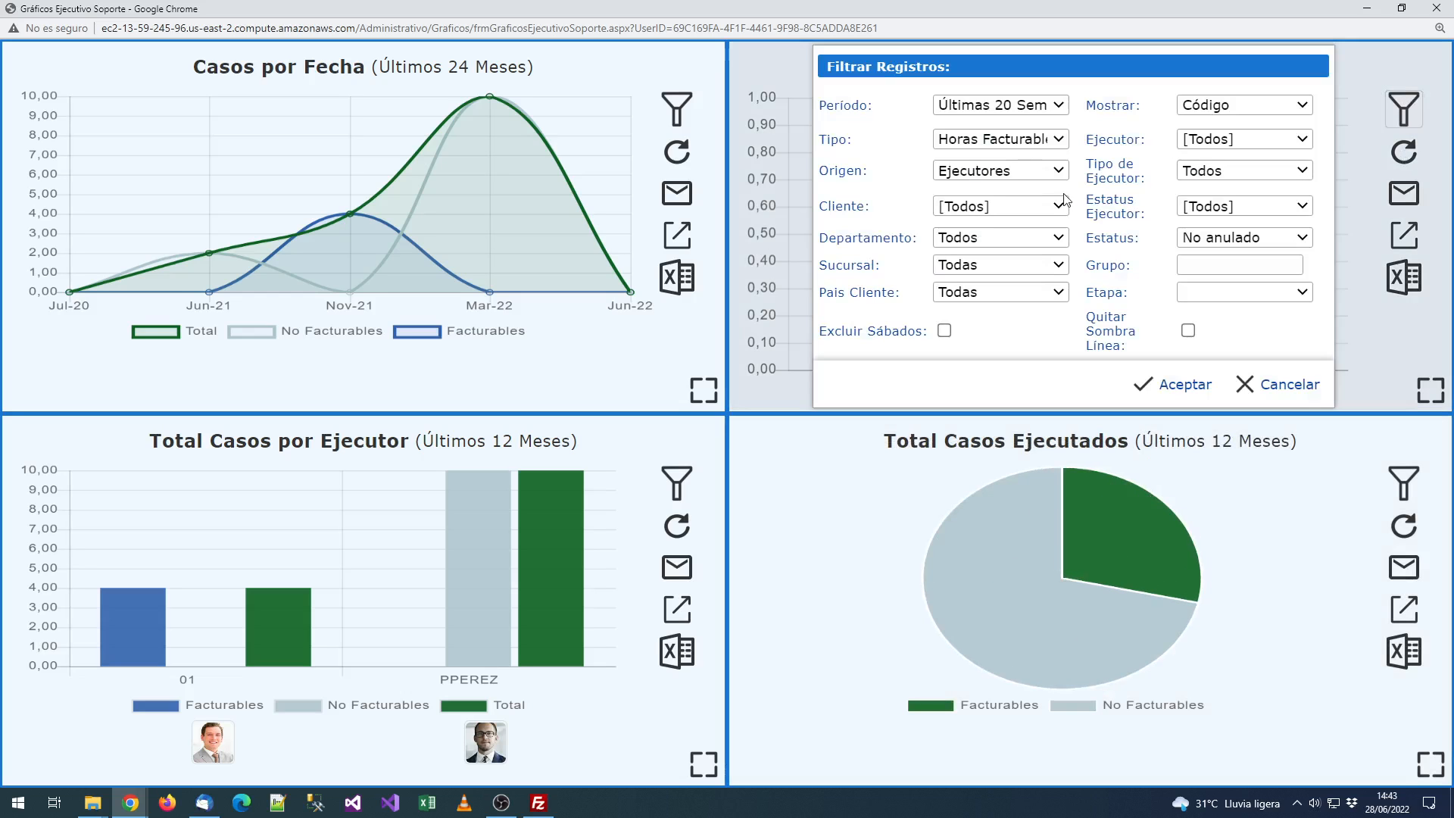
pyautogui.click(1049, 144)
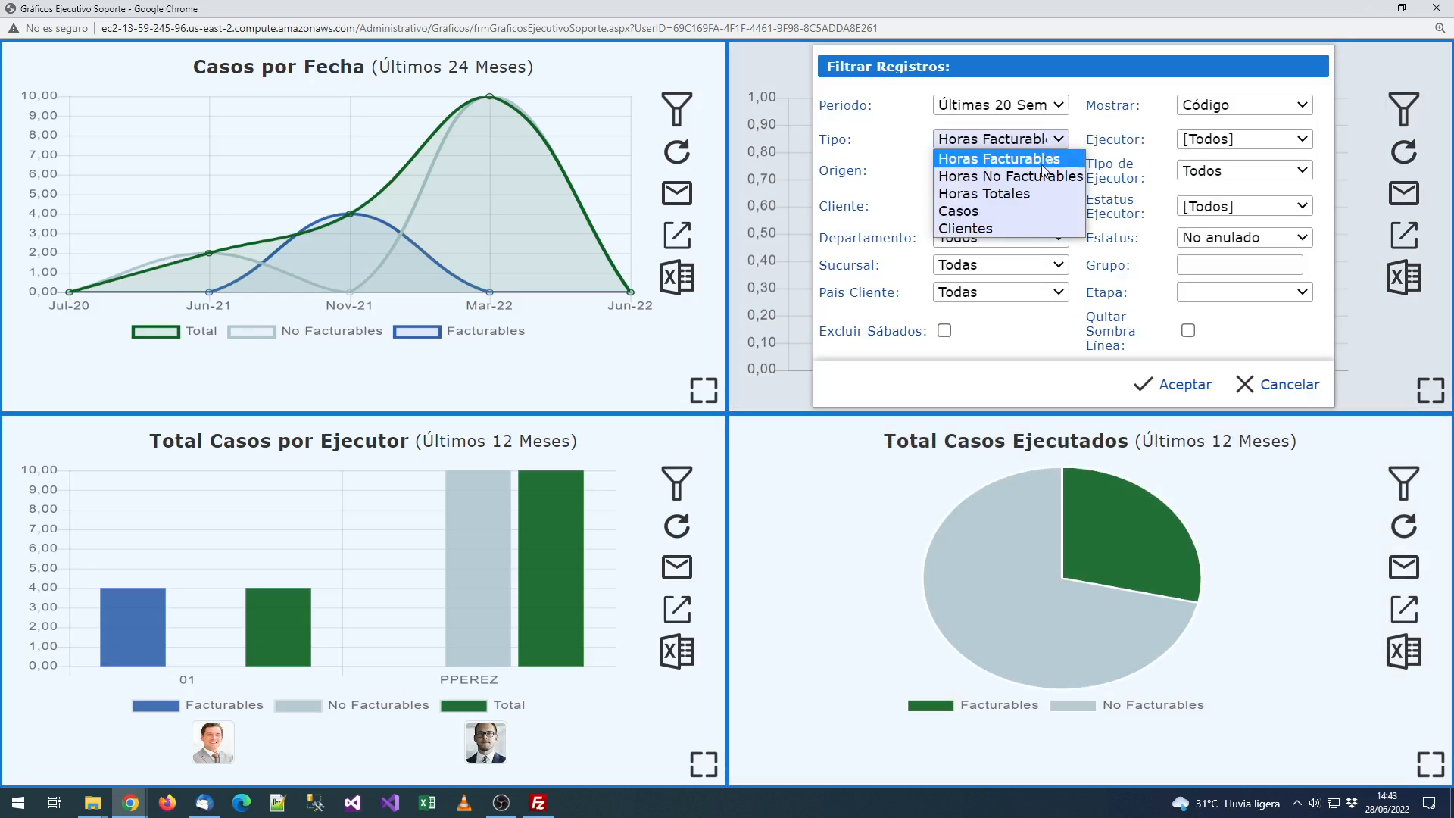
pyautogui.click(1012, 194)
pyautogui.click(1174, 385)
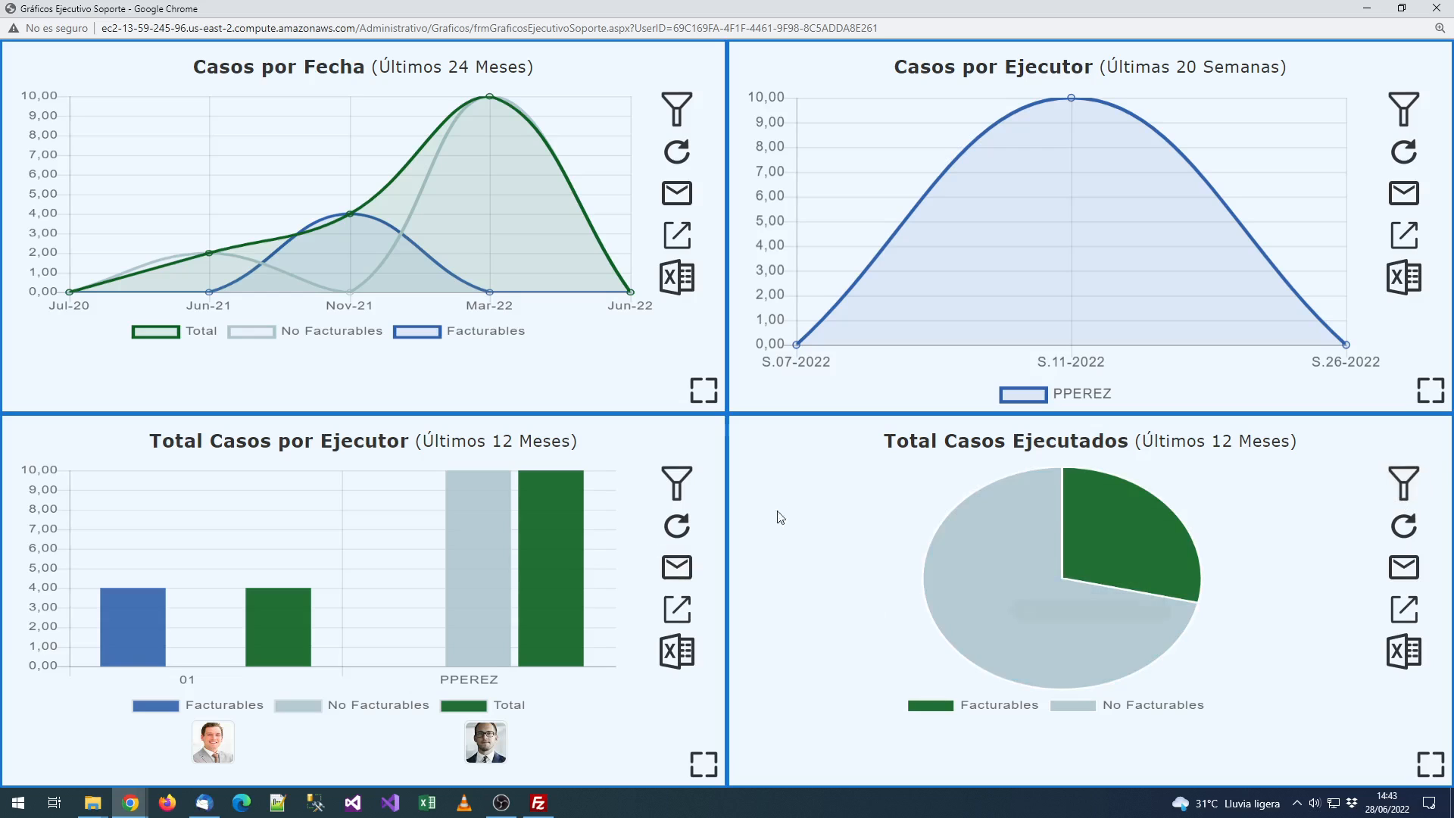
pyautogui.click(1404, 485)
pyautogui.click(1278, 738)
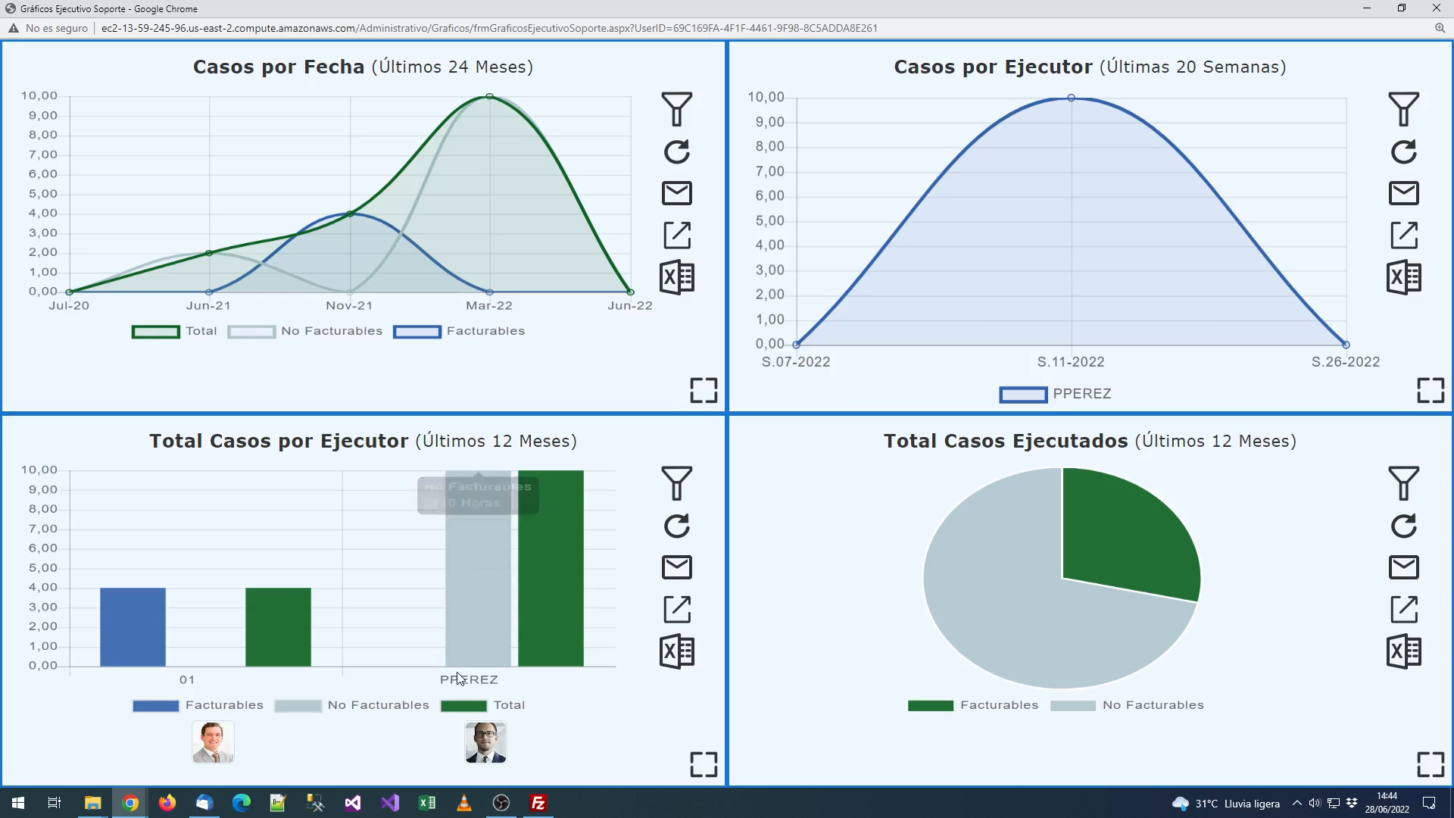
# Step: Look over the filtered charts, then move the charts window aside to return to the cases
pyautogui.moveTo(485, 599)
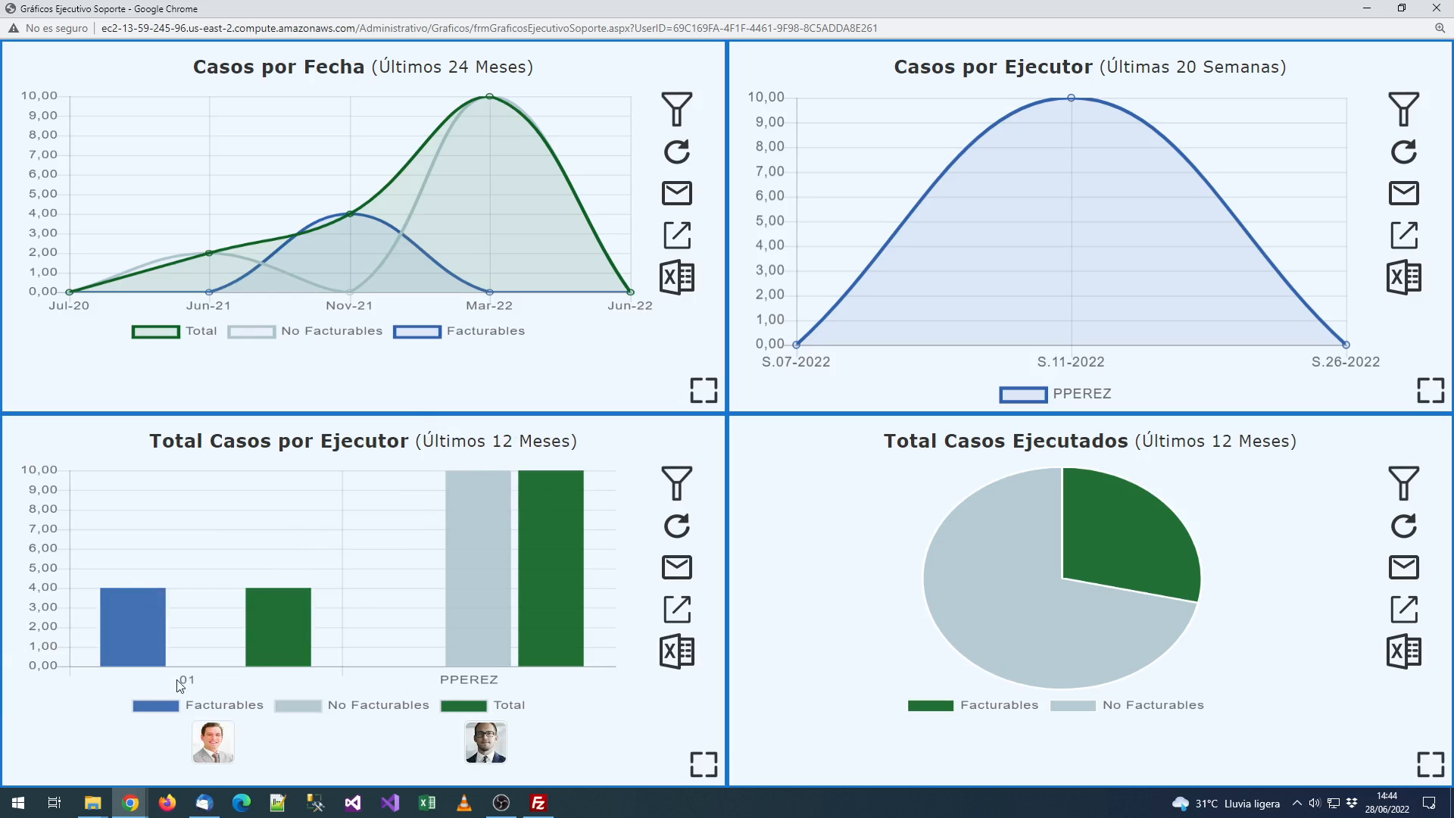
pyautogui.moveTo(297, 629)
pyautogui.moveTo(432, 439); pyautogui.dragTo(587, 445)
pyautogui.click(608, 434)
pyautogui.moveTo(650, 6); pyautogui.dragTo(1, 151)
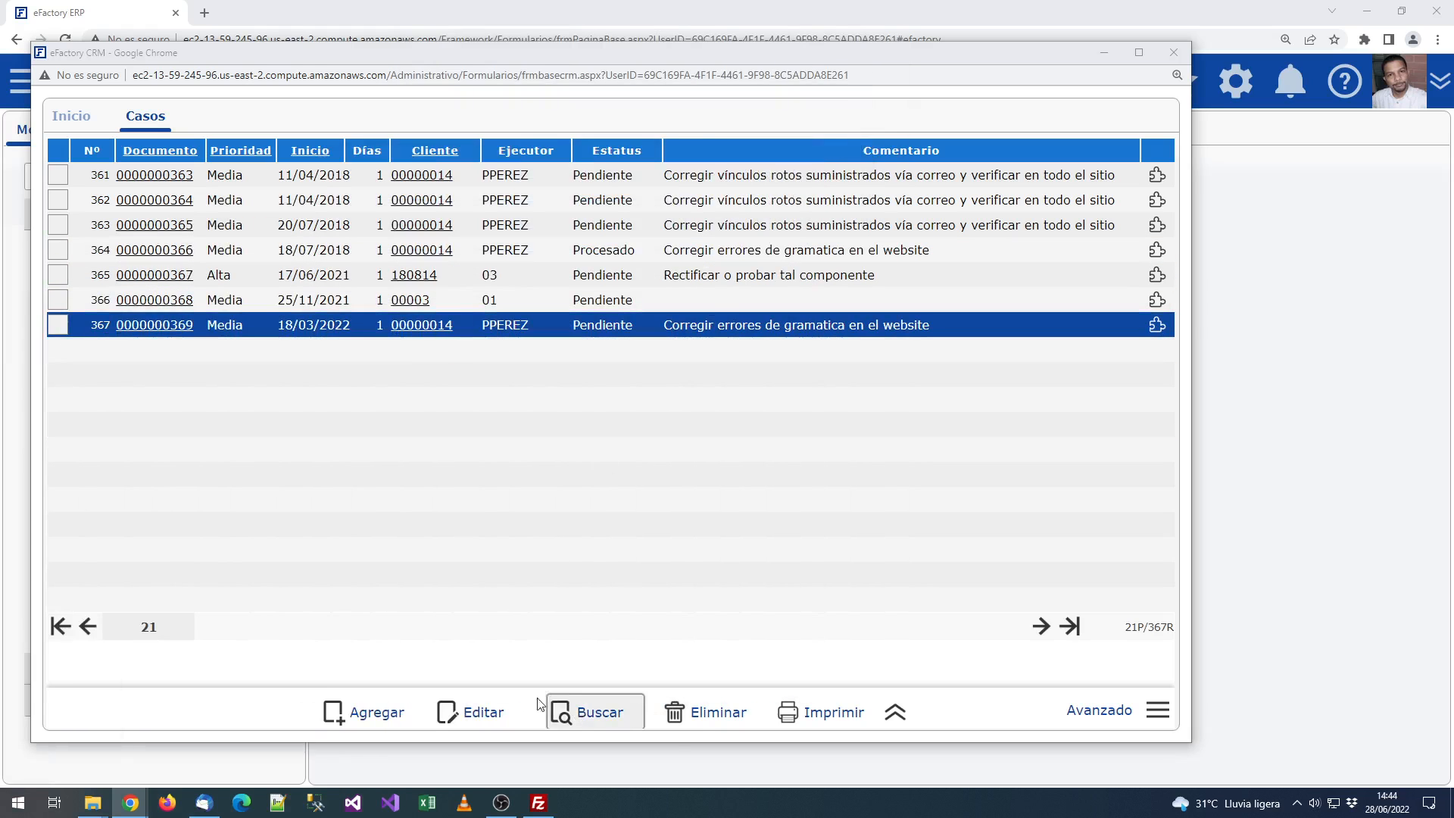
pyautogui.click(505, 703)
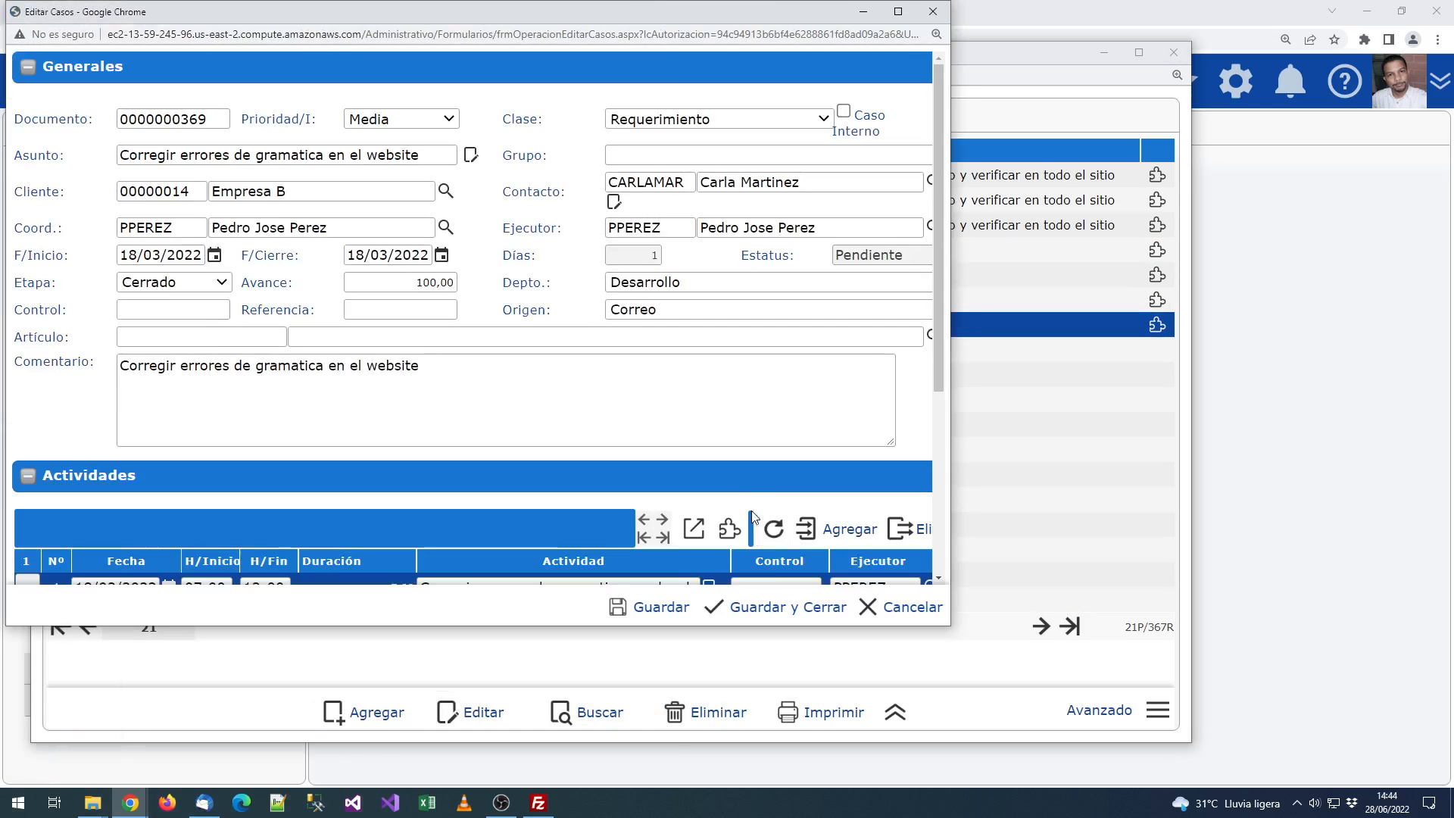
pyautogui.scroll(-3, 557, 601)
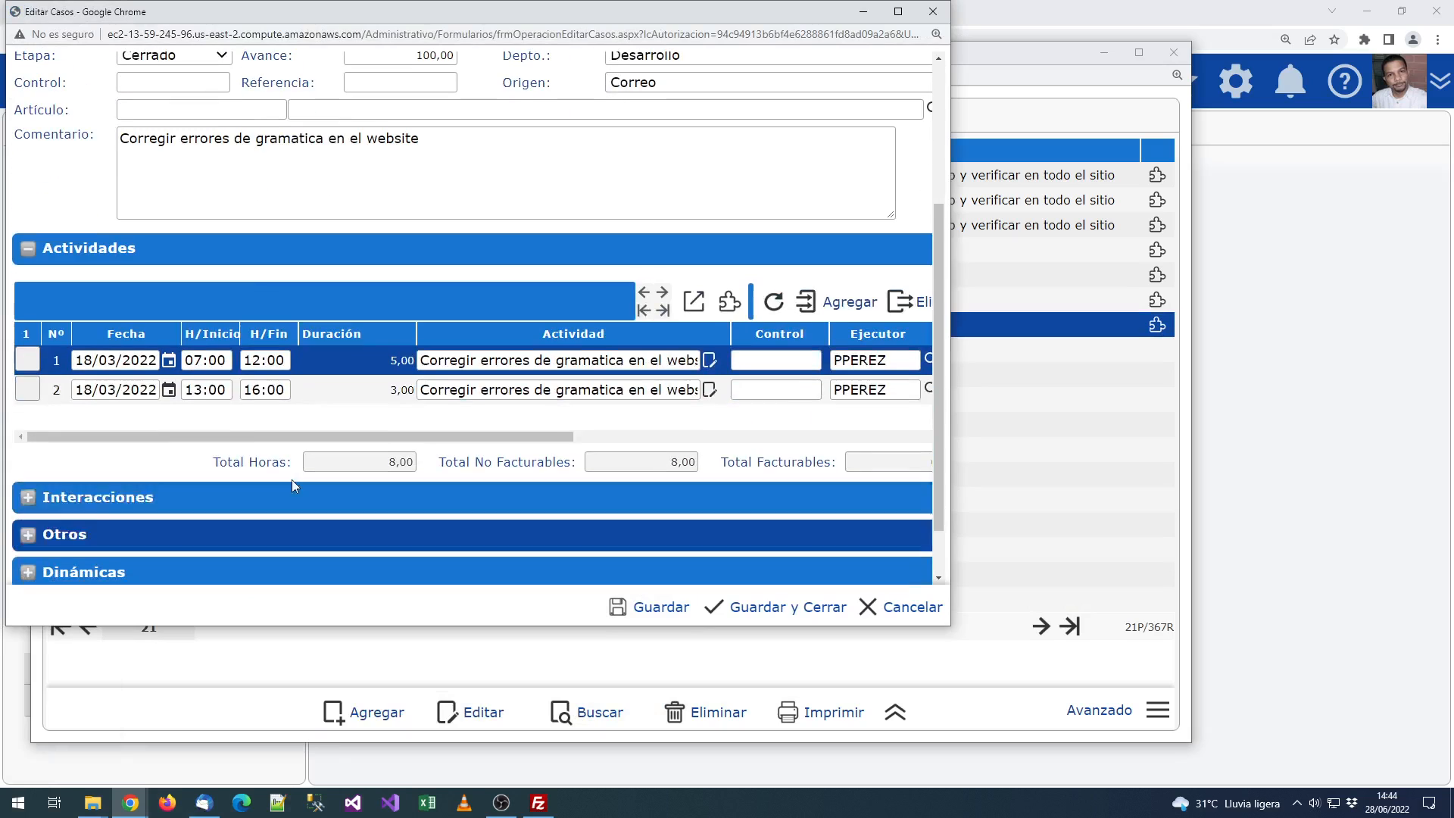
pyautogui.click(224, 359)
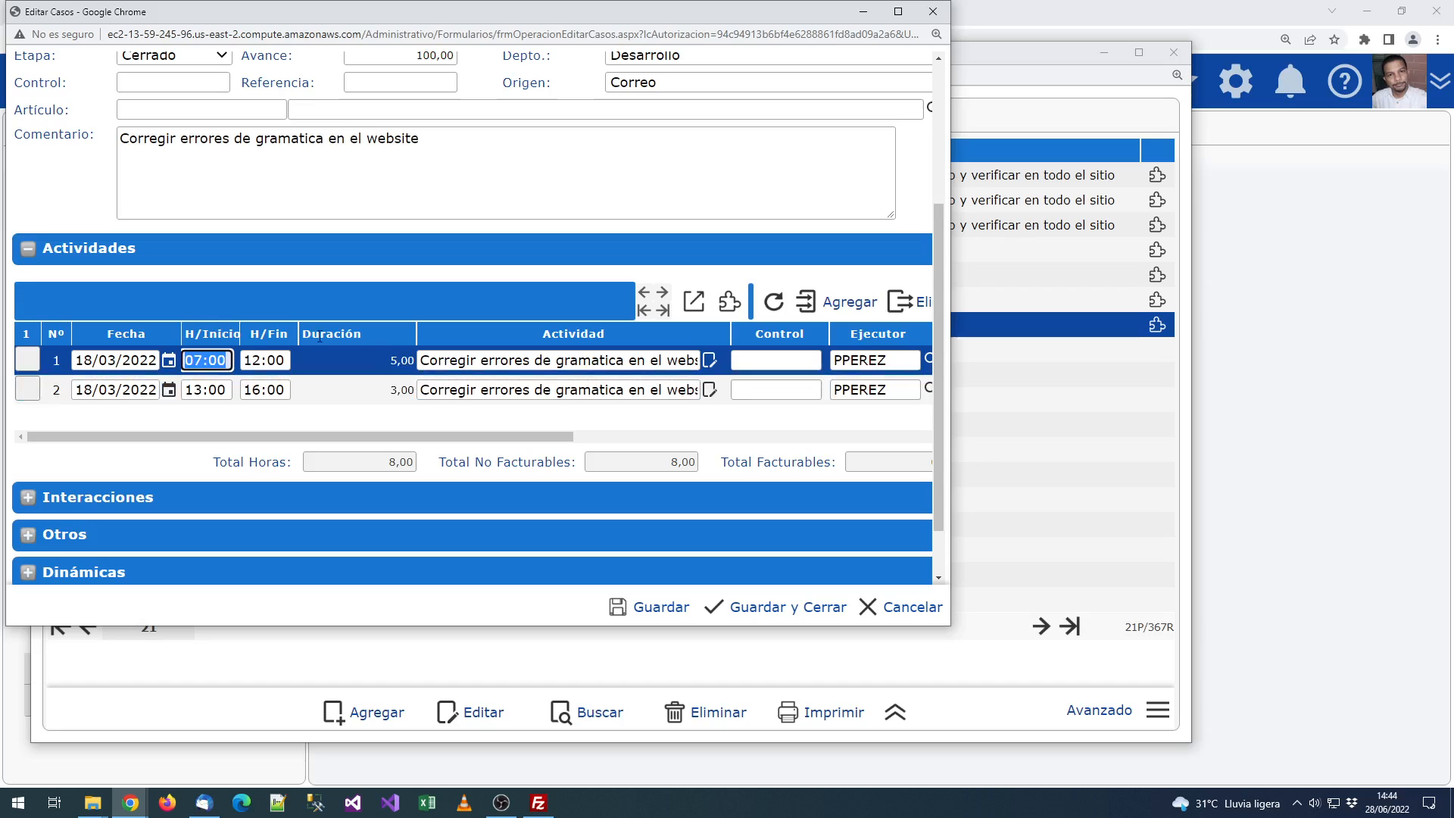
pyautogui.click(393, 365)
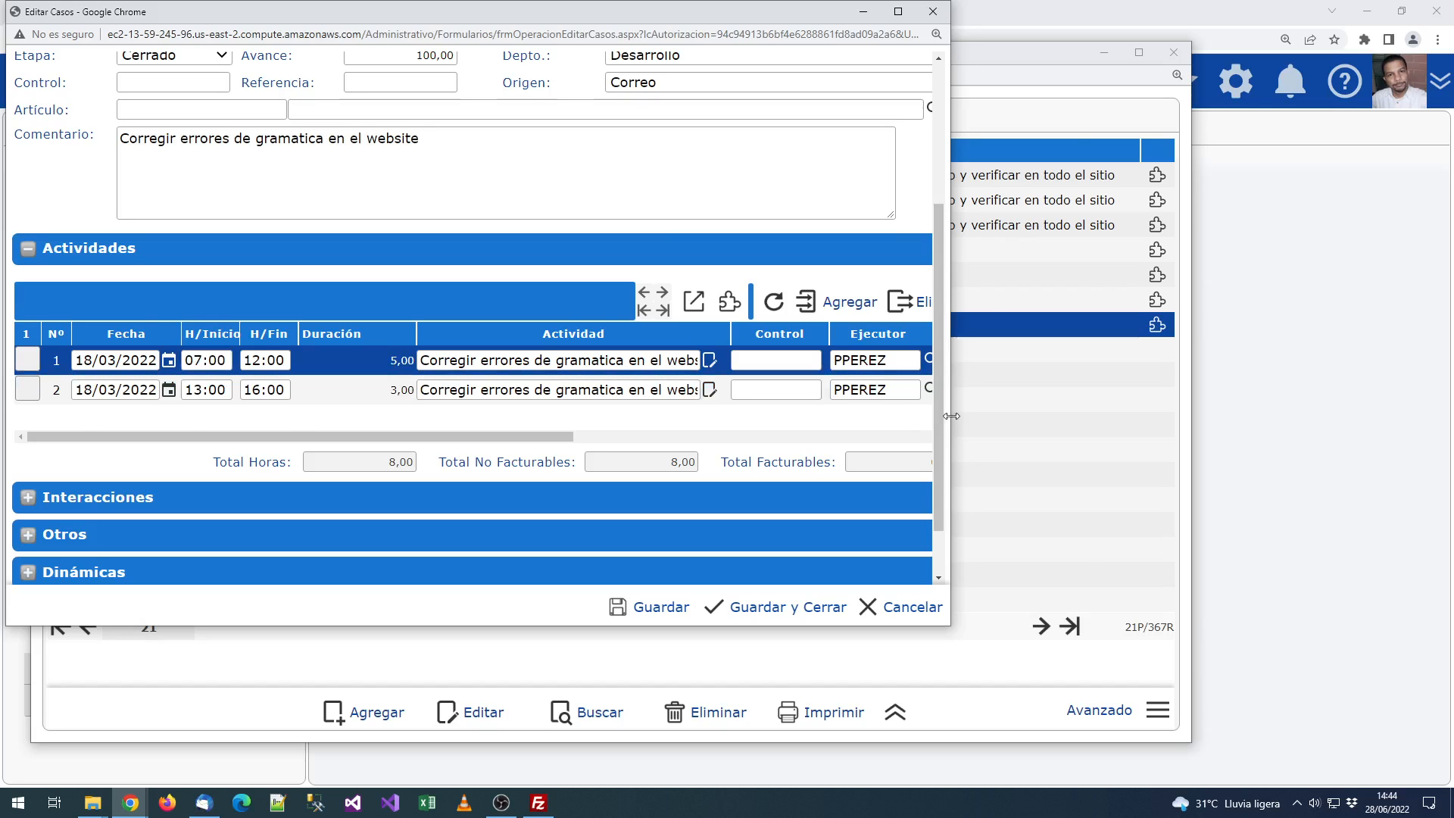
pyautogui.moveTo(951, 416); pyautogui.dragTo(1395, 409)
pyautogui.scroll(3, 606, 412)
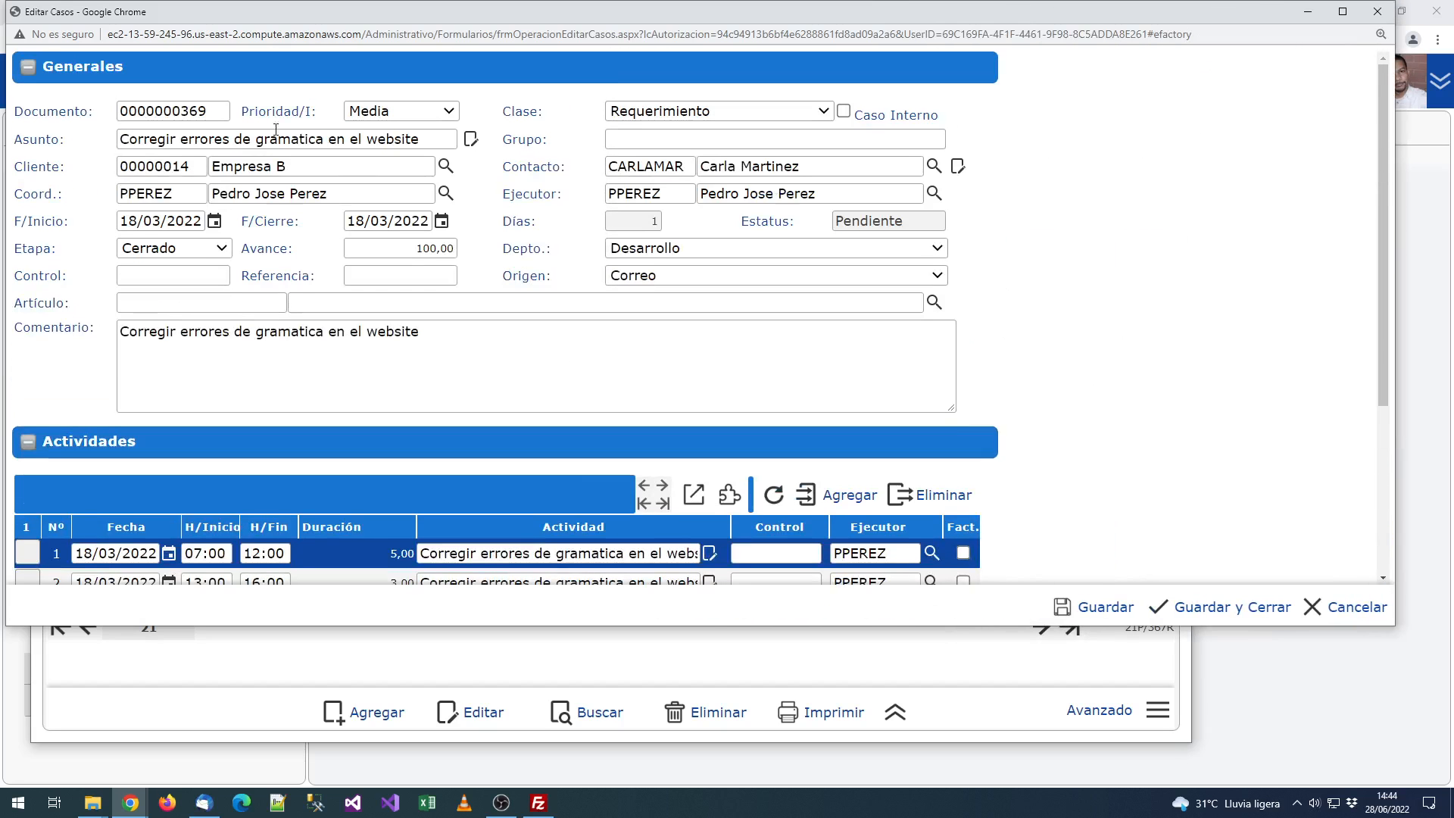
pyautogui.click(1377, 12)
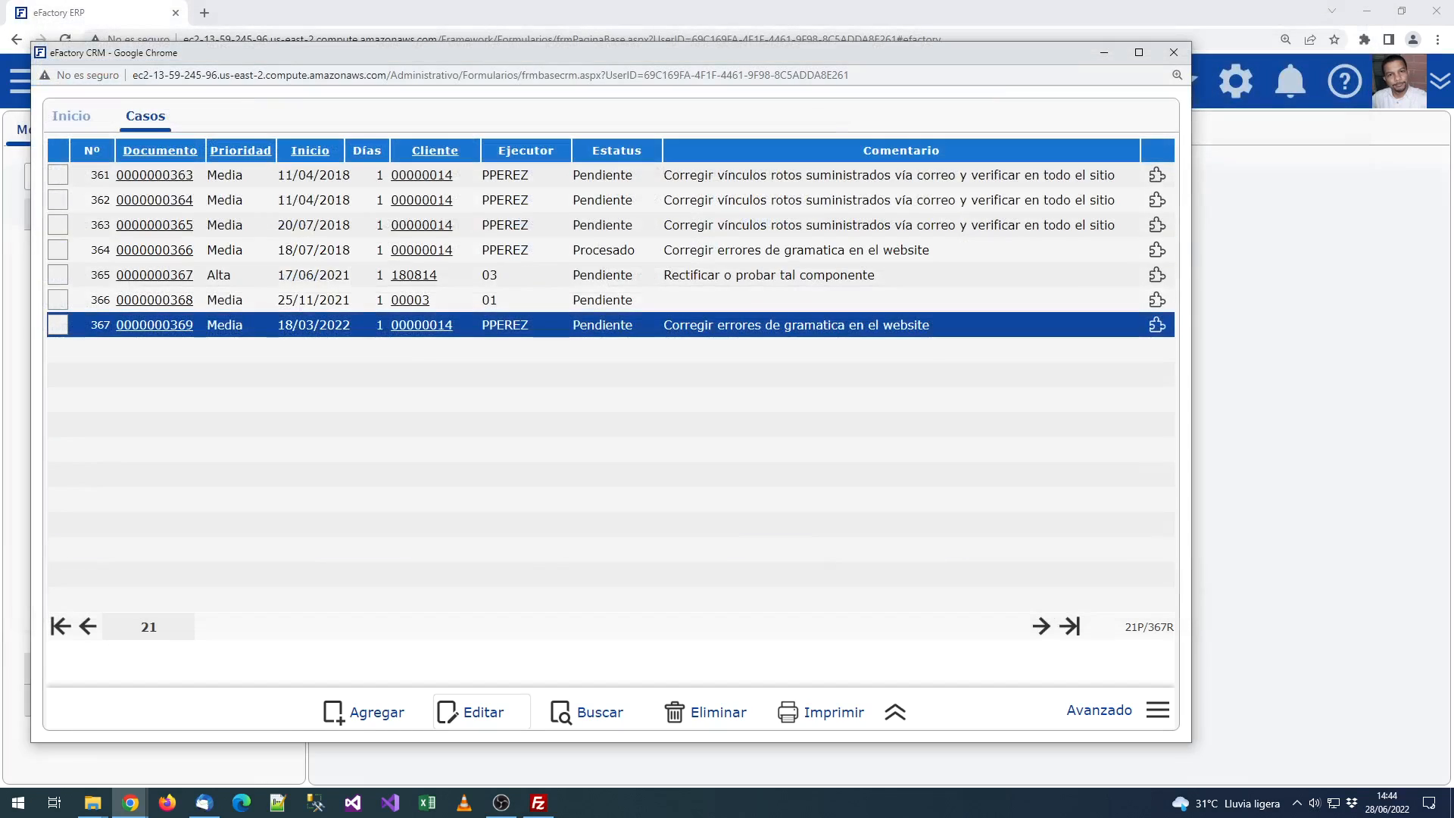
pyautogui.click(1156, 175)
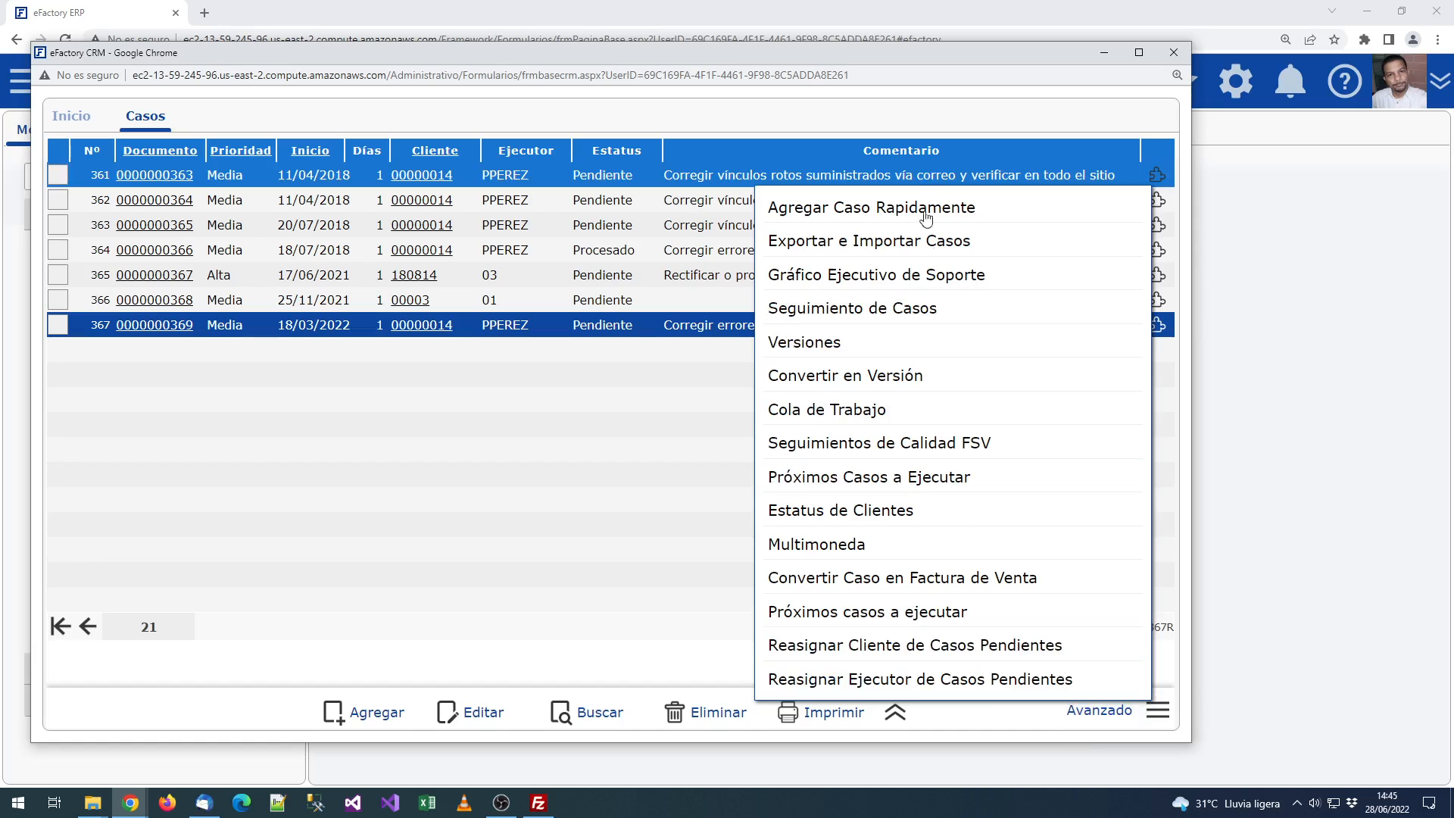
# Step: Dismiss the complements menu by clicking an empty area of the case grid
pyautogui.click(595, 469)
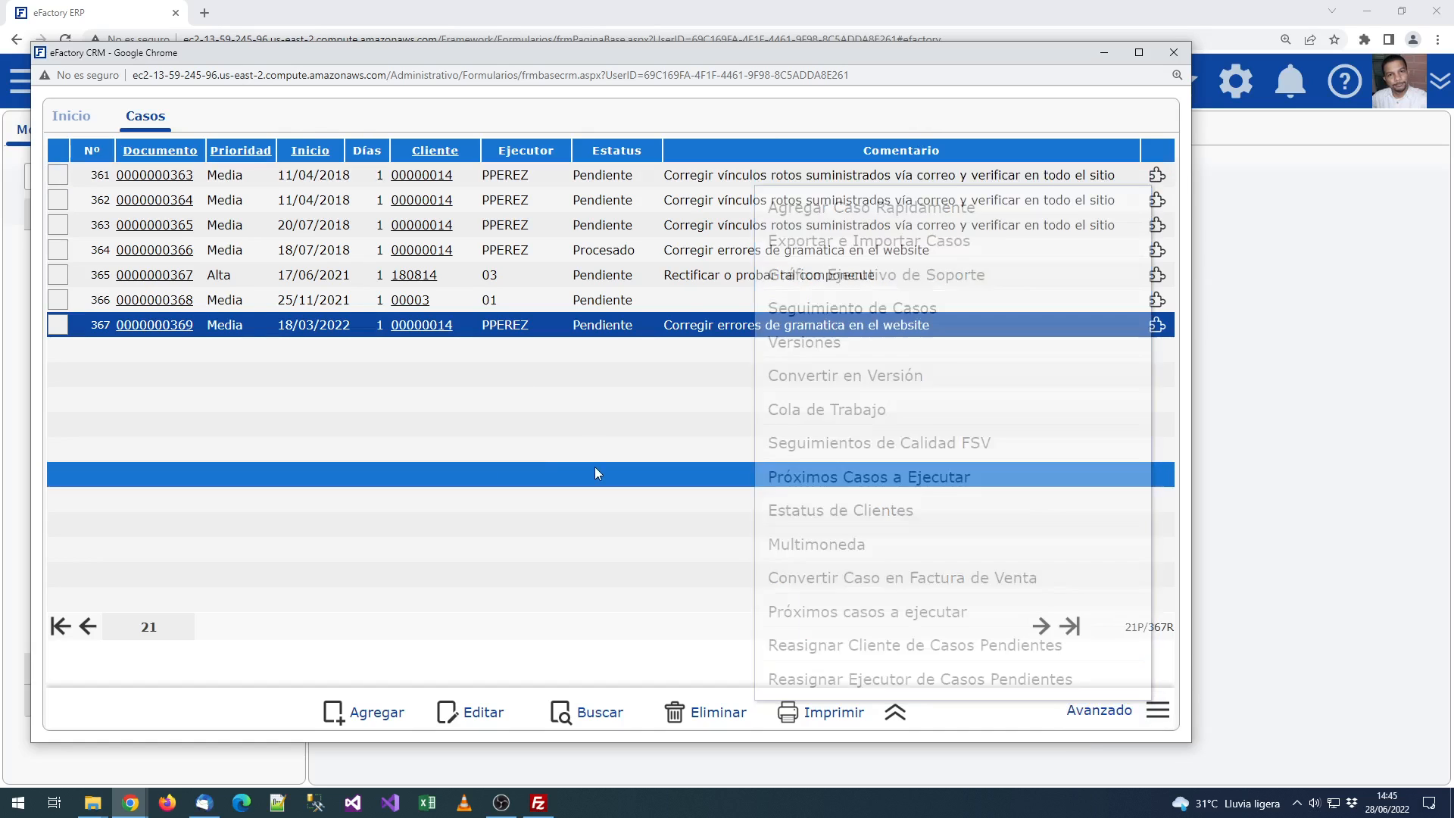
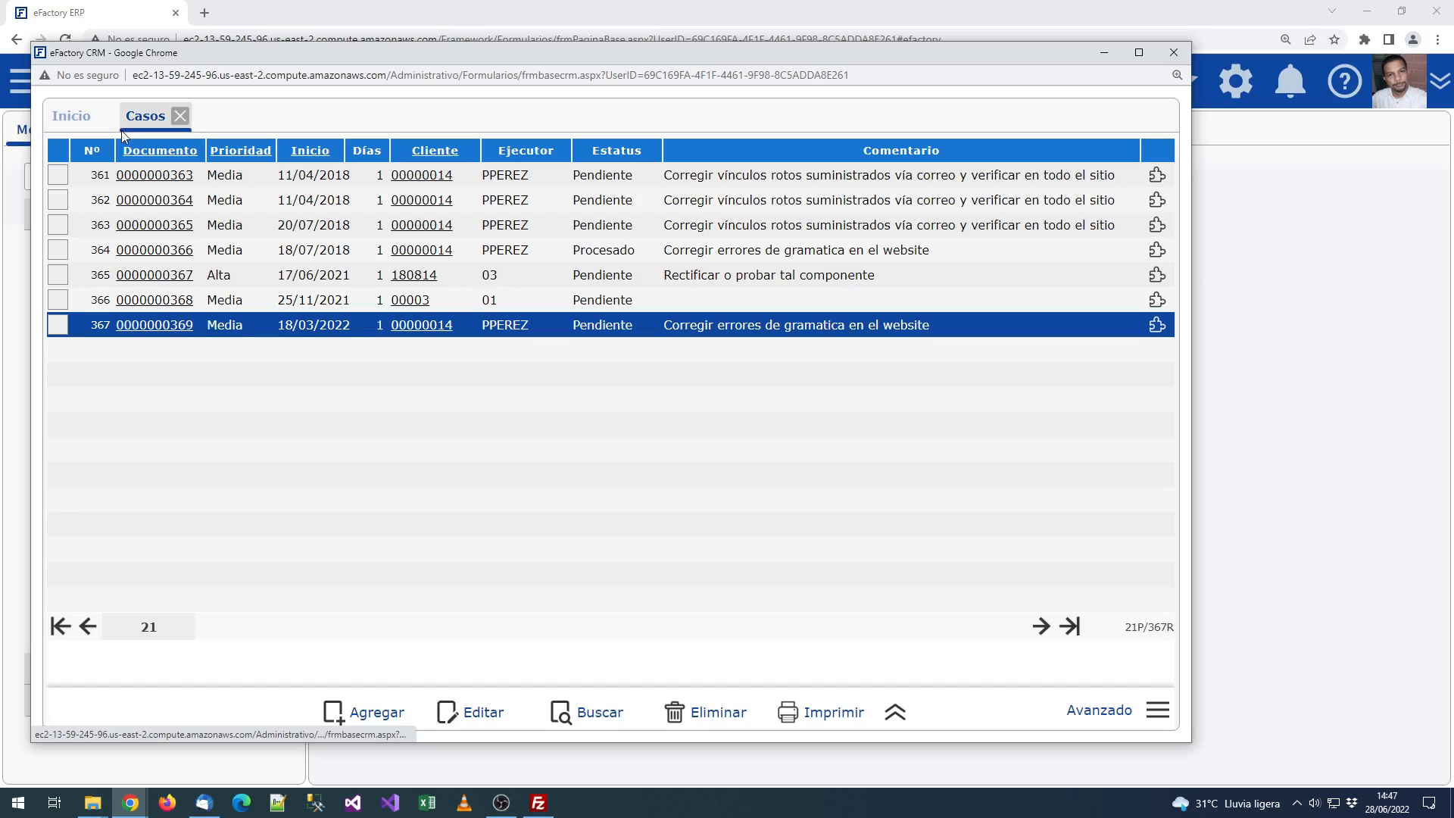
pyautogui.click(861, 718)
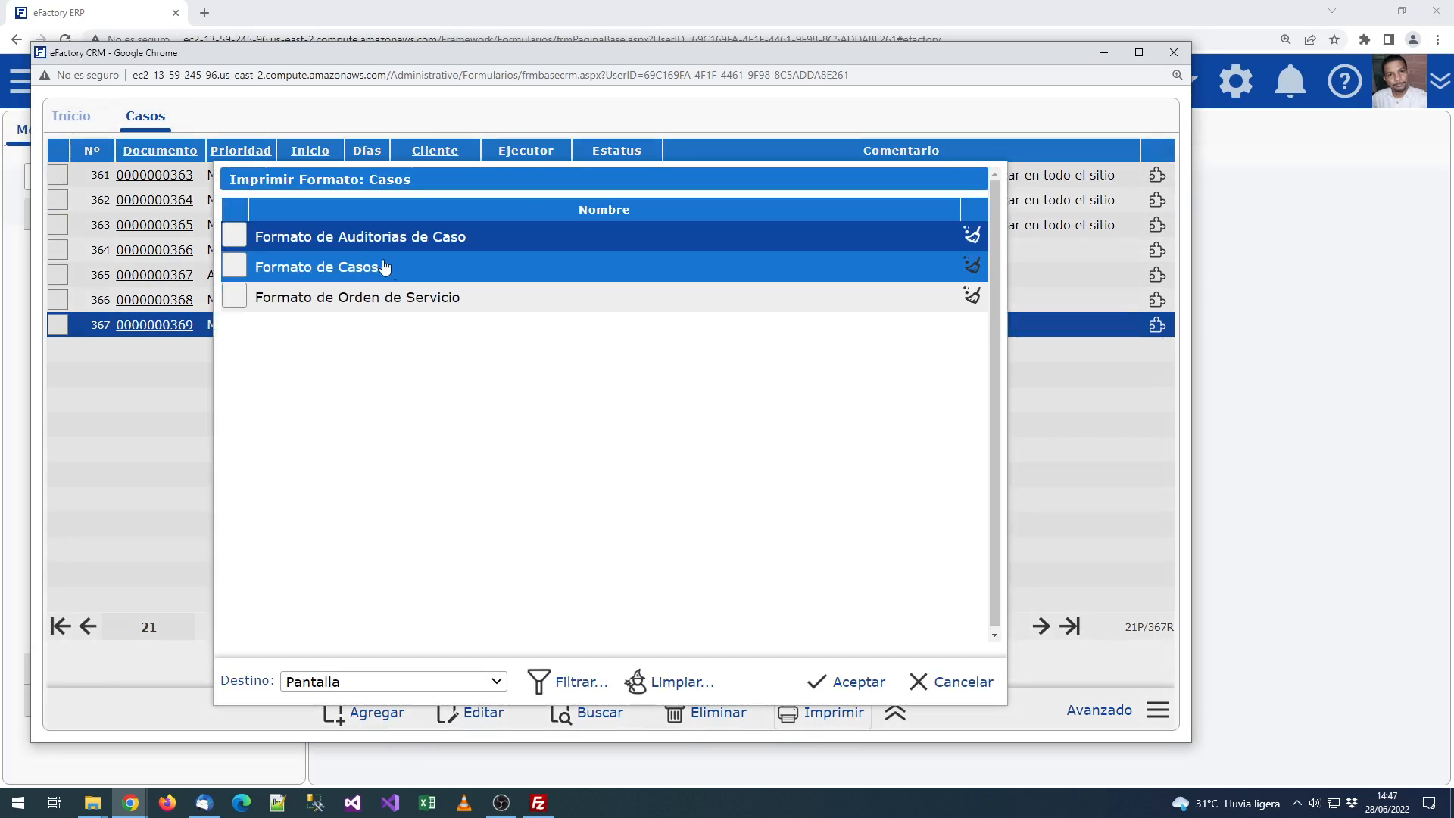
pyautogui.doubleClick(383, 268)
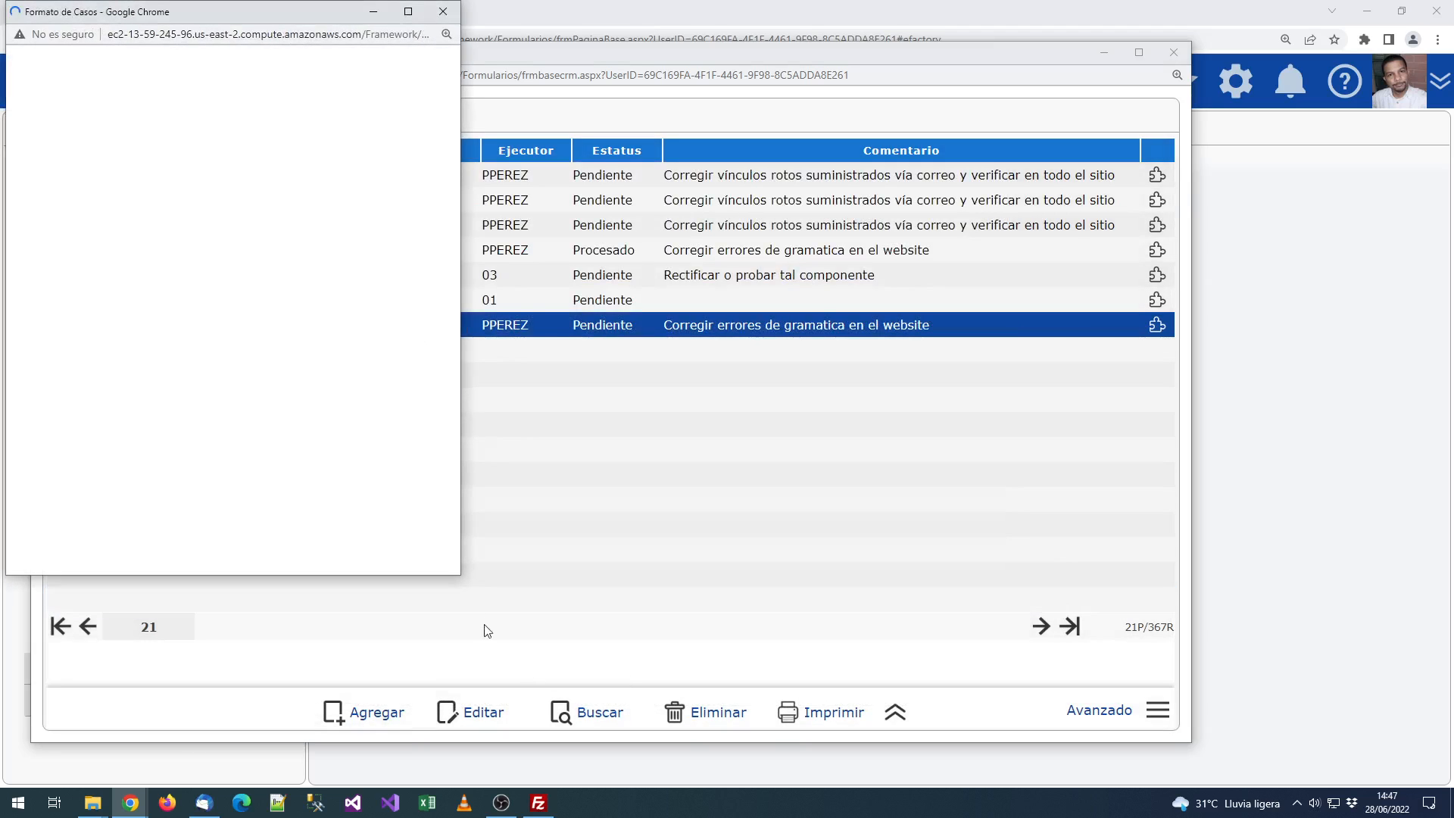
pyautogui.moveTo(480, 588); pyautogui.dragTo(918, 749)
pyautogui.scroll(-10, 867, 482)
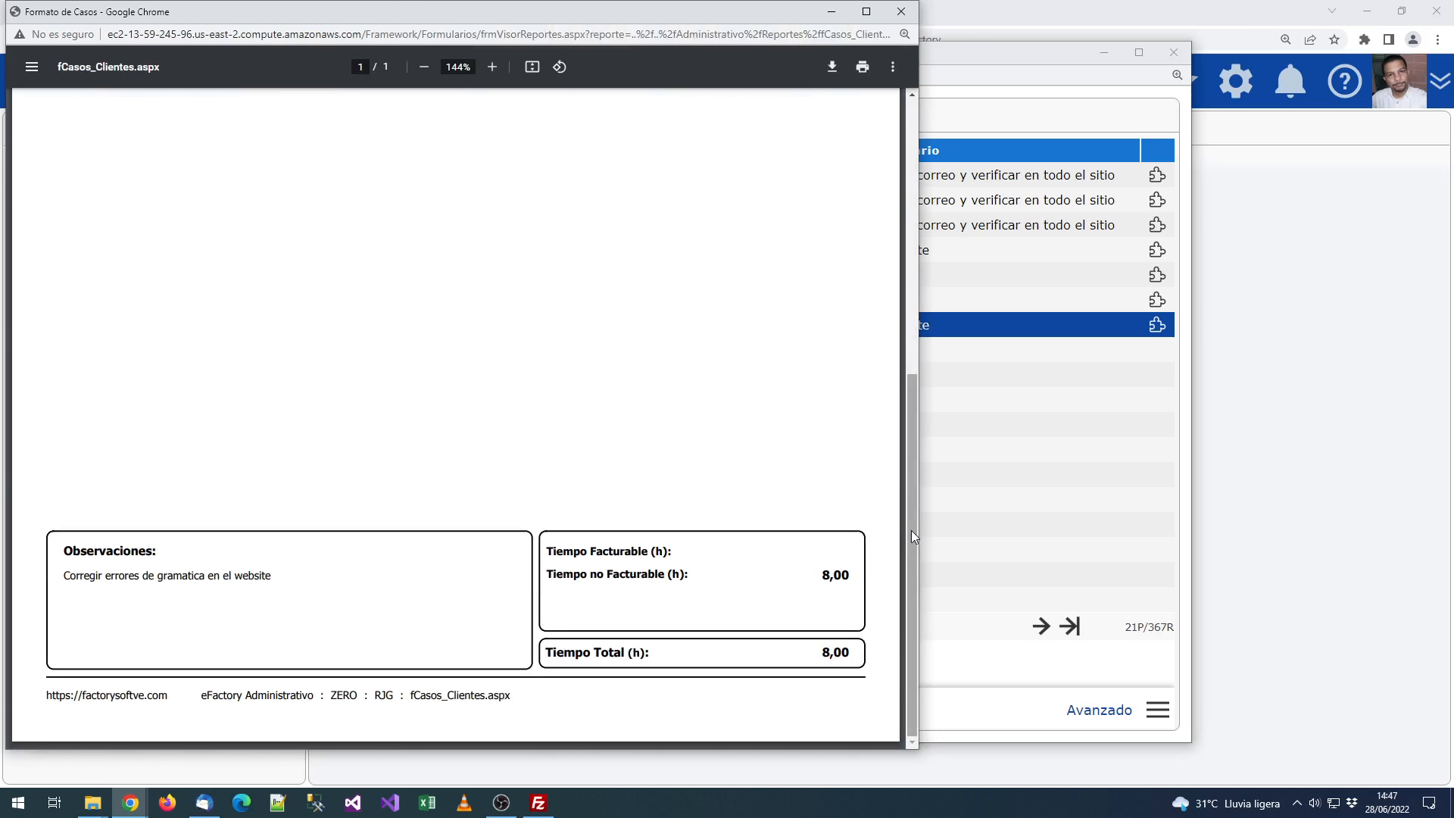
pyautogui.moveTo(911, 529); pyautogui.dragTo(885, 219)
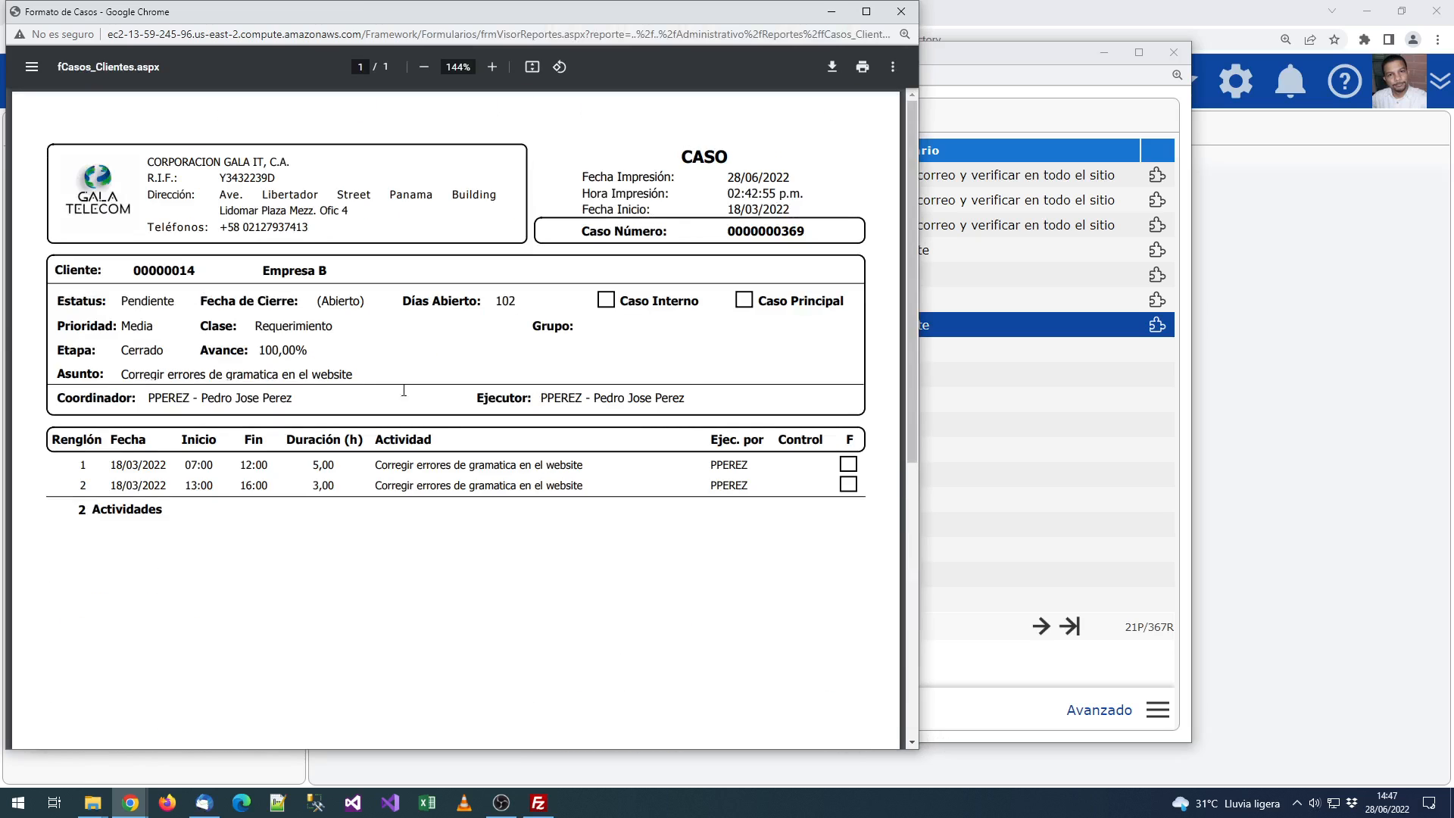
pyautogui.click(901, 12)
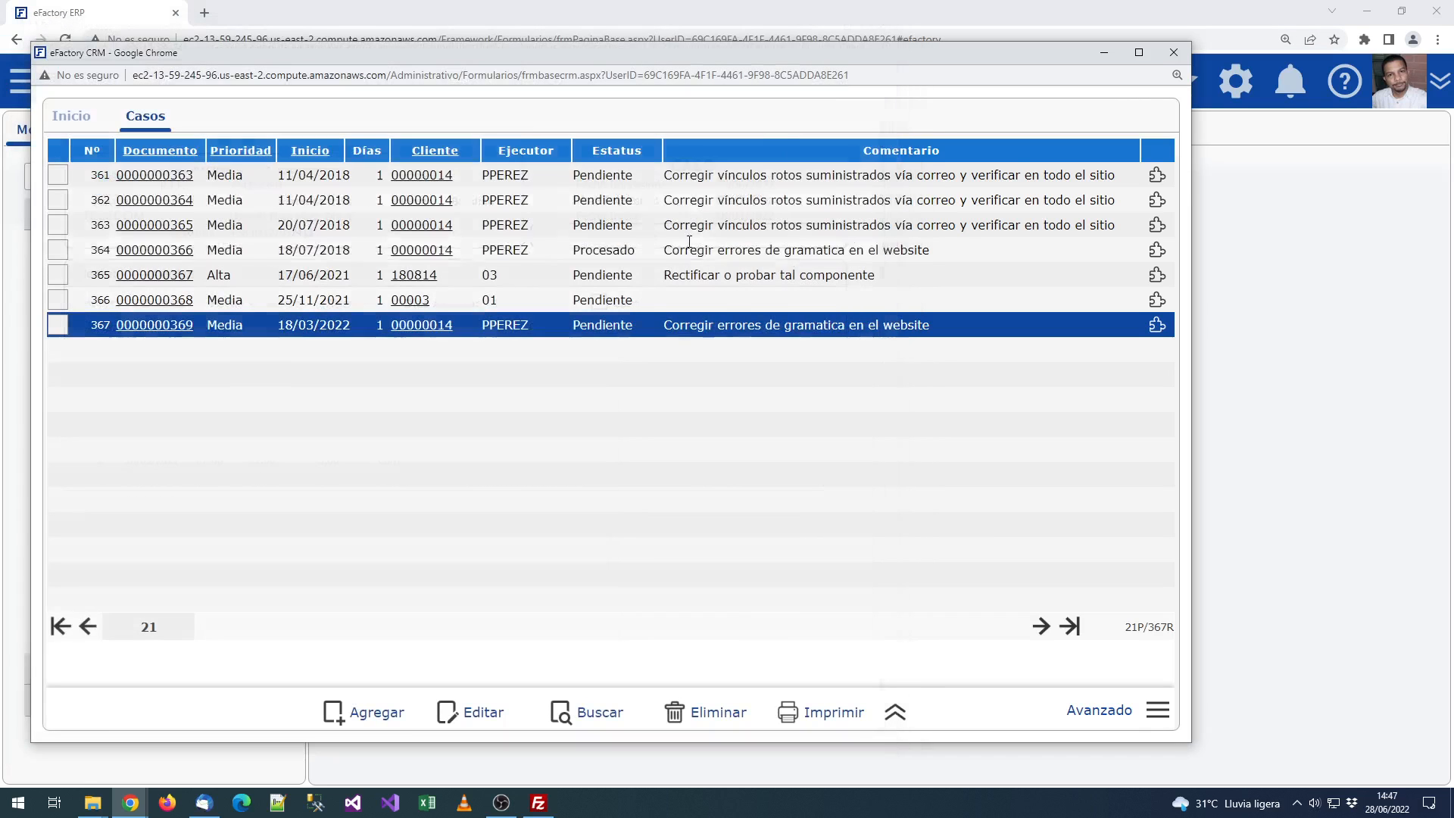
pyautogui.click(76, 118)
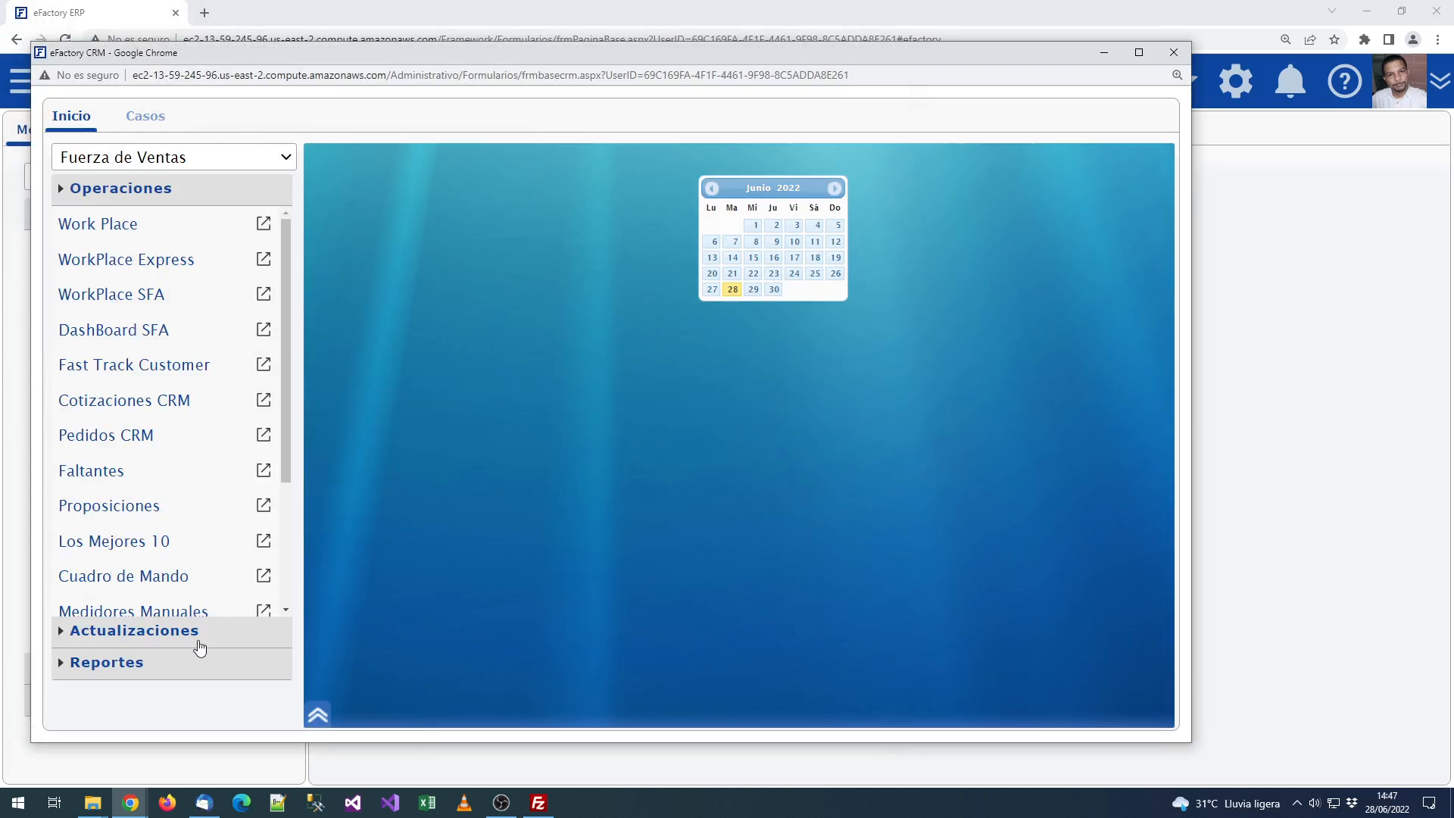
pyautogui.click(215, 674)
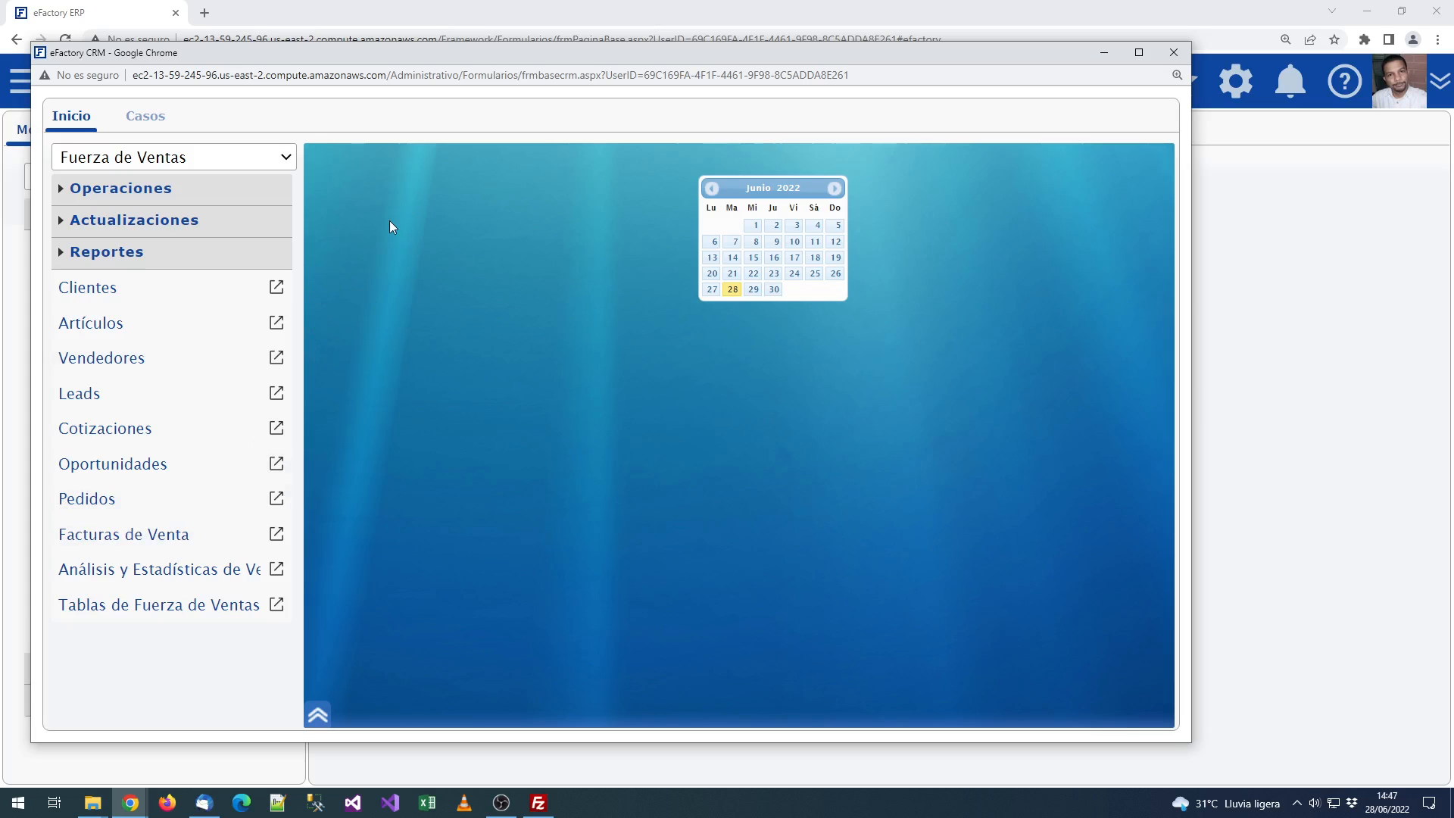
pyautogui.click(179, 189)
pyautogui.click(134, 116)
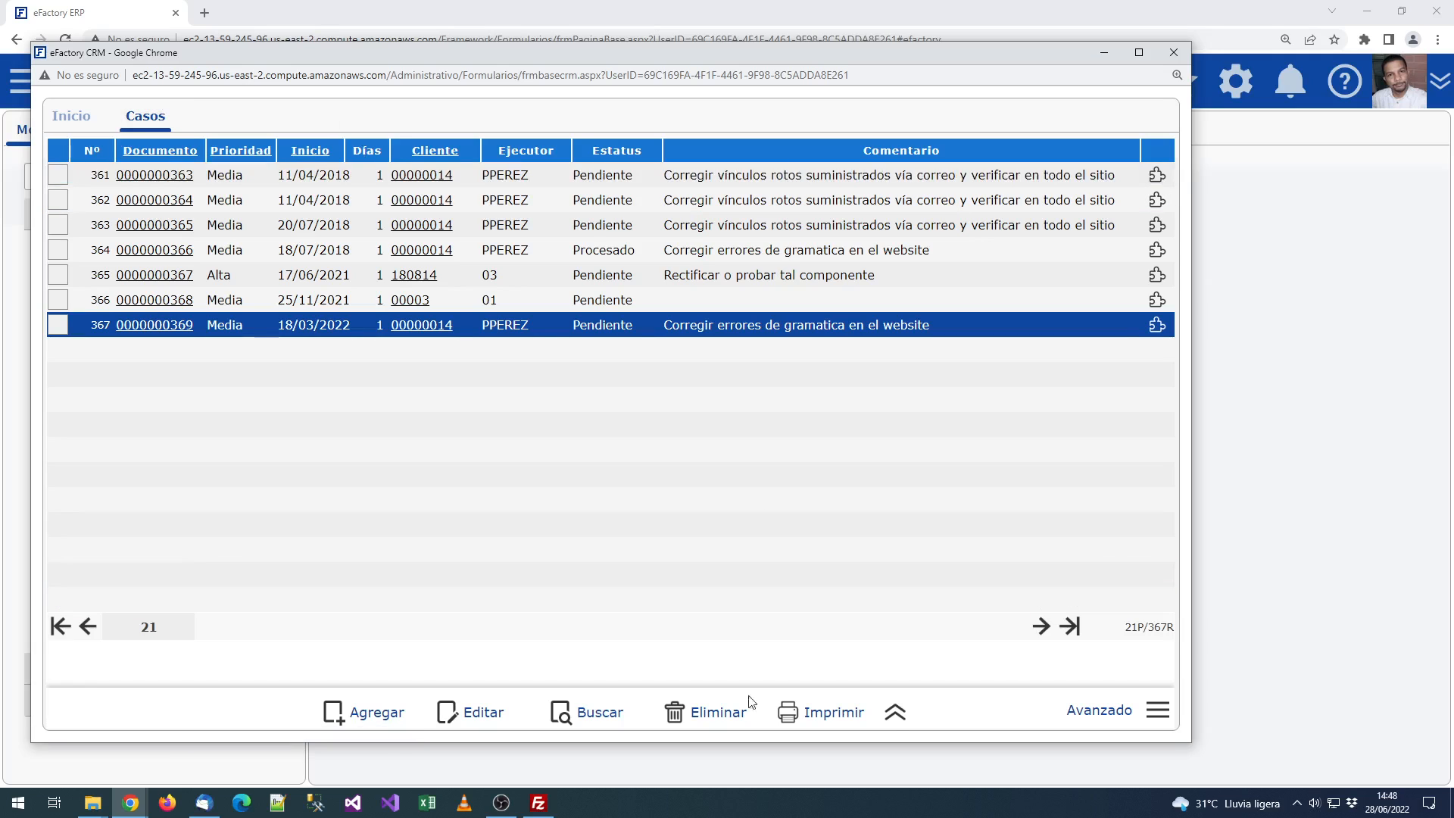
# Step: Run Casos por Ejecutor y Fecha Detallado with Emisión from 01/01/2022 to 28/06/2022
pyautogui.click(895, 712)
pyautogui.click(939, 555)
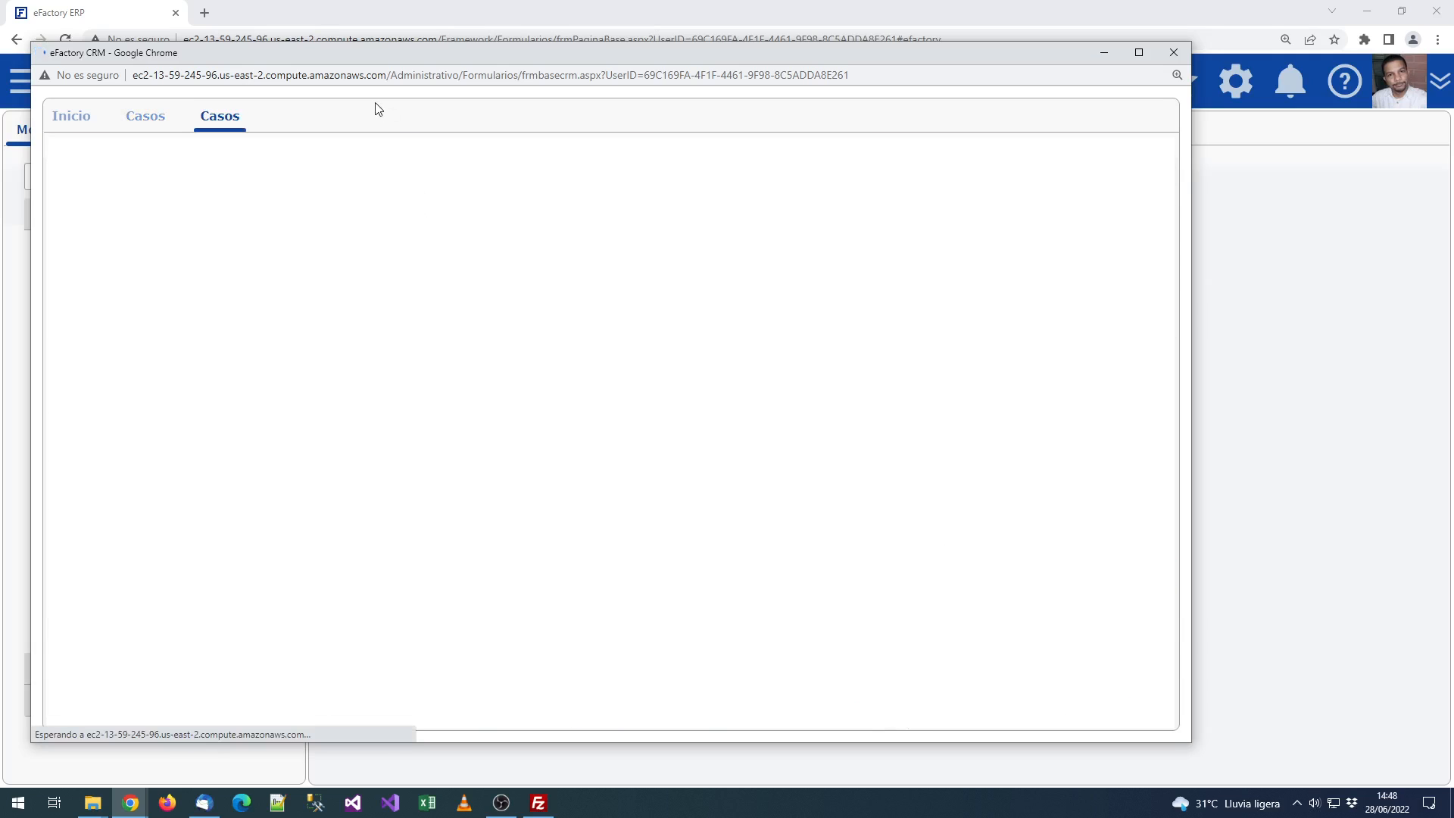
pyautogui.click(284, 159)
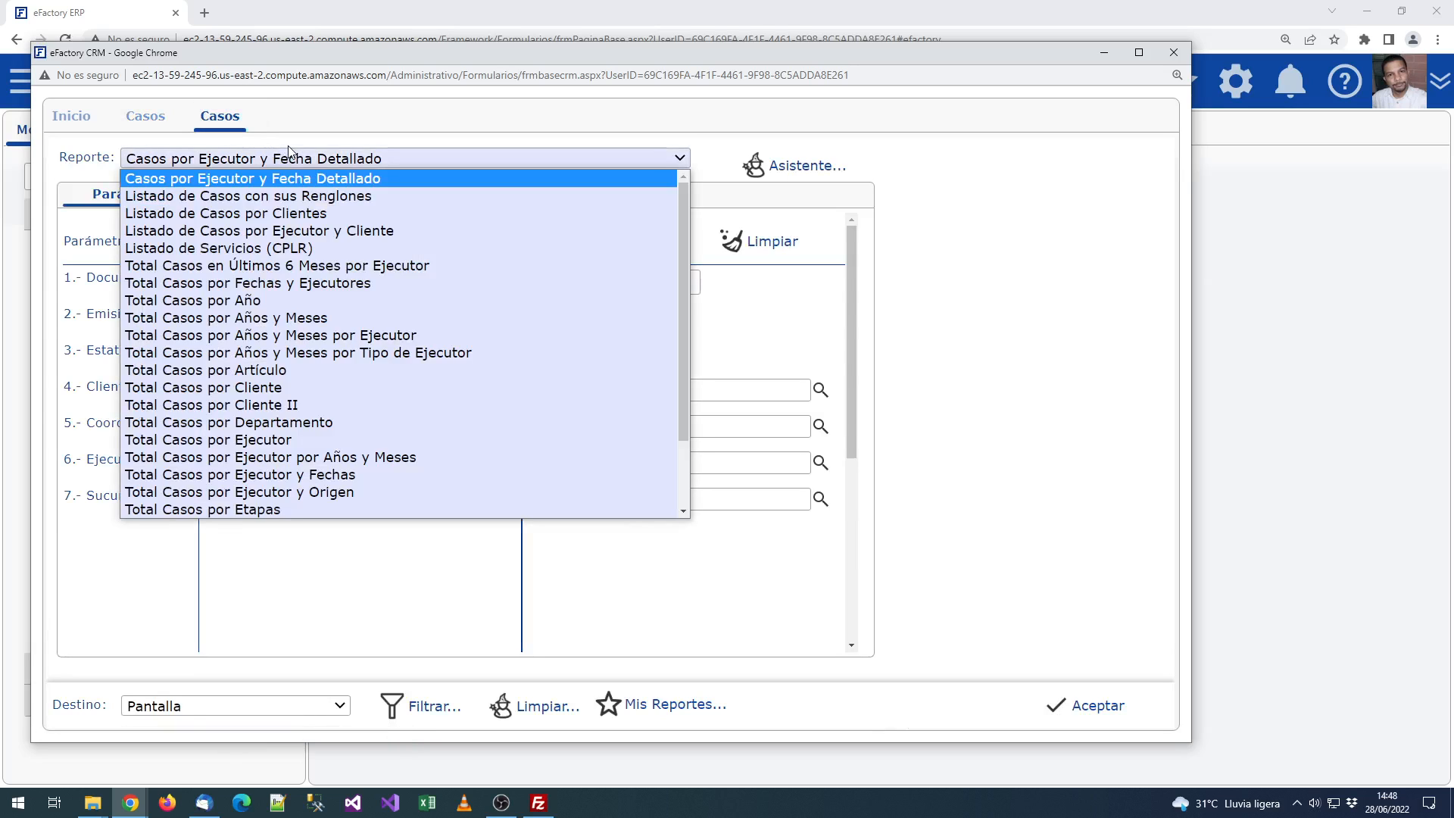
pyautogui.click(233, 179)
pyautogui.click(263, 312)
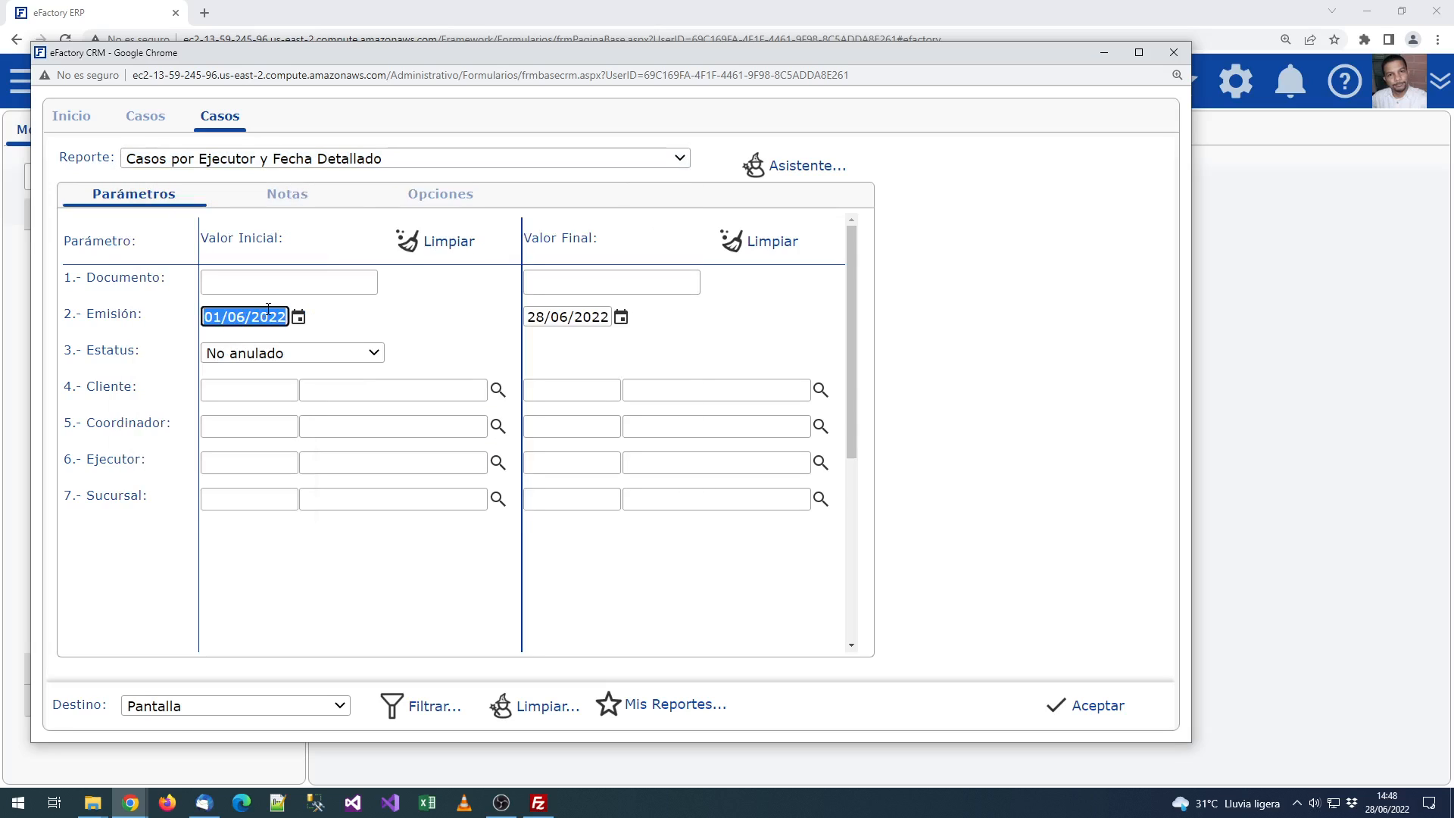
pyautogui.write('1/1')
pyautogui.press('Tab')
pyautogui.click(1136, 704)
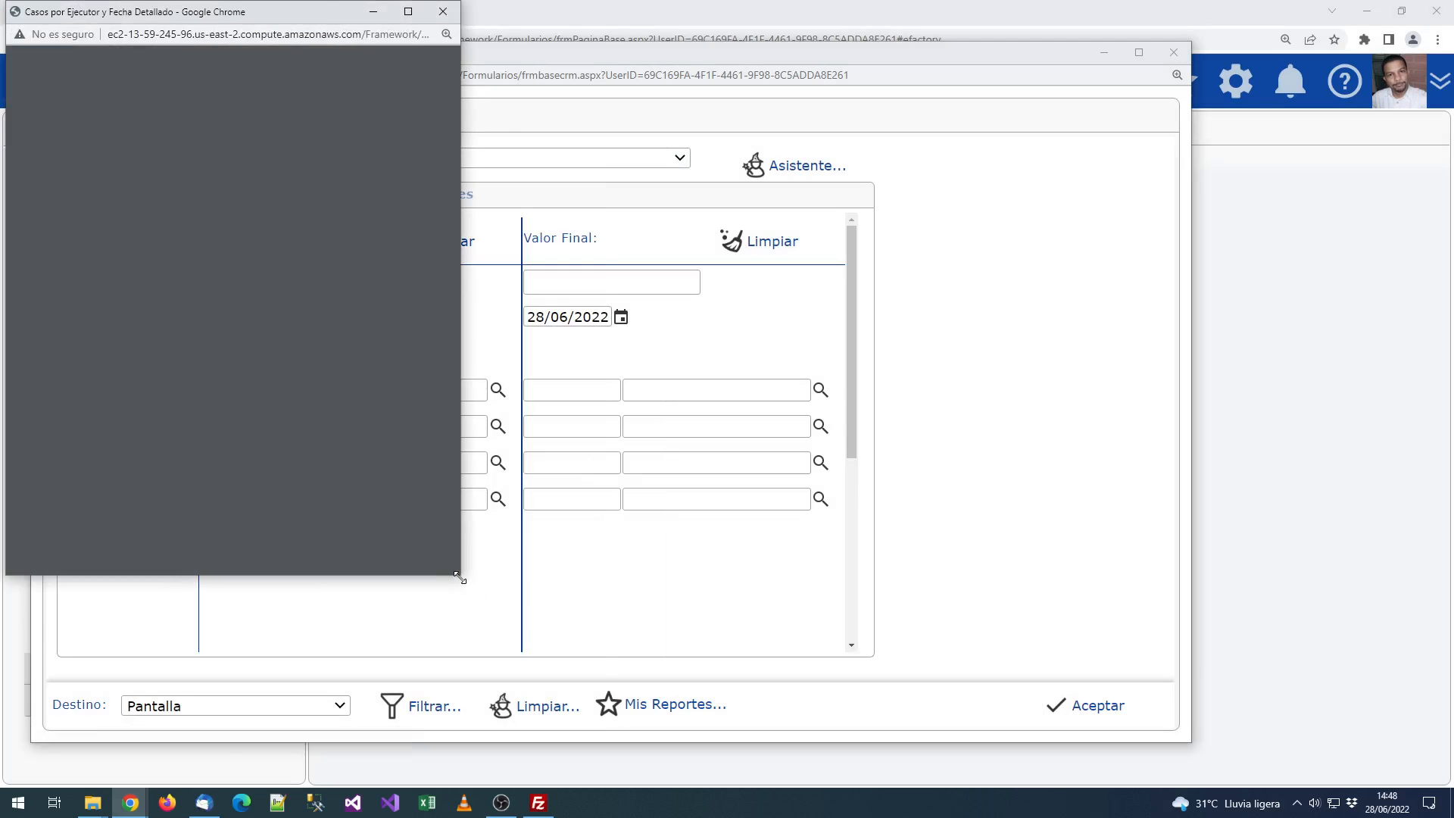
pyautogui.moveTo(460, 574); pyautogui.dragTo(1255, 762)
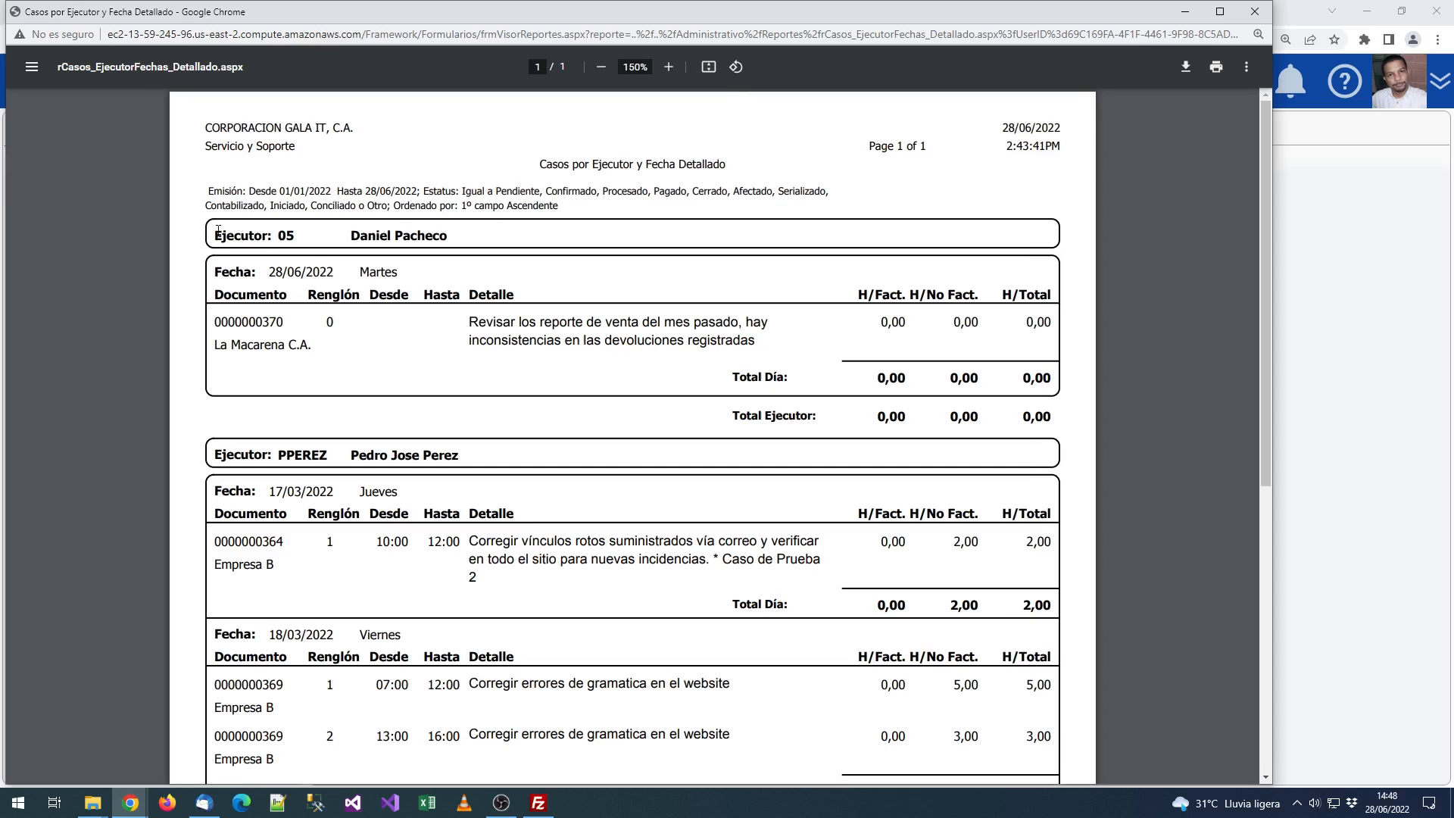
pyautogui.moveTo(218, 229); pyautogui.dragTo(458, 233)
pyautogui.click(226, 333)
pyautogui.moveTo(218, 323); pyautogui.dragTo(353, 330)
pyautogui.moveTo(251, 272); pyautogui.dragTo(400, 285)
pyautogui.click(412, 351)
pyautogui.scroll(-3, 325, 383)
pyautogui.moveTo(280, 235); pyautogui.dragTo(372, 237)
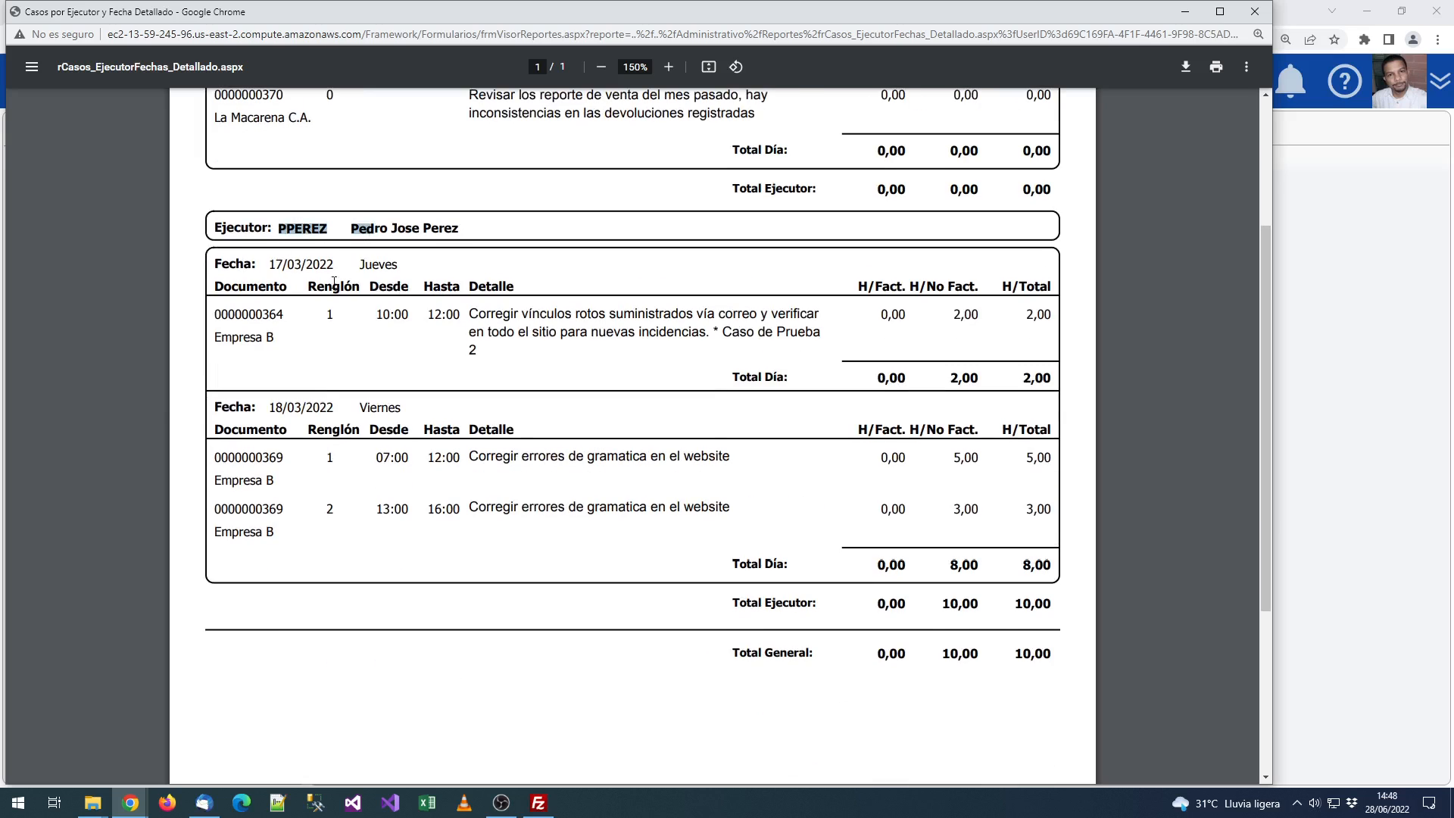
pyautogui.click(422, 230)
pyautogui.moveTo(288, 314); pyautogui.dragTo(263, 314)
pyautogui.moveTo(270, 410); pyautogui.dragTo(257, 456)
pyautogui.click(286, 455)
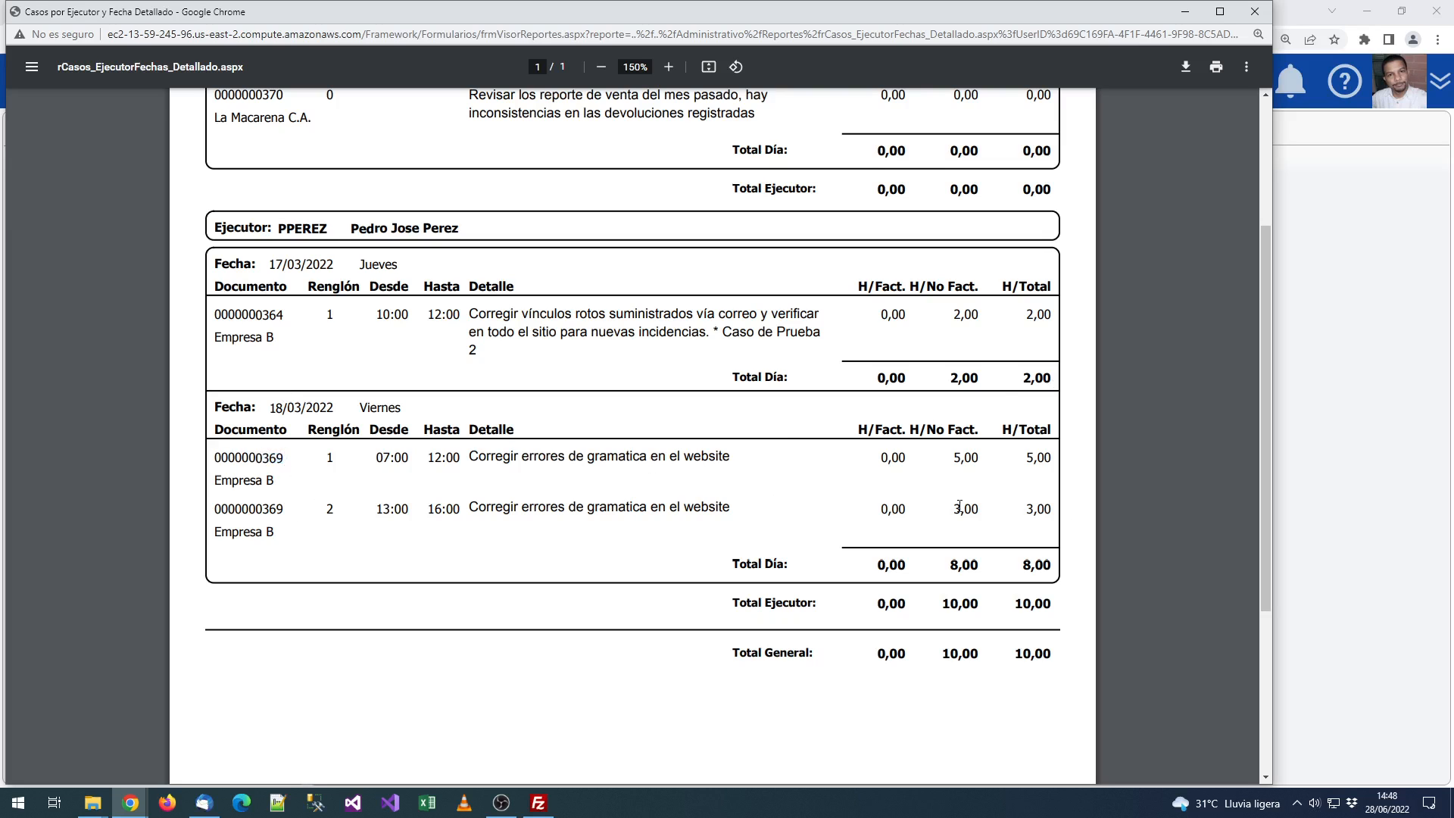
pyautogui.scroll(3, 838, 319)
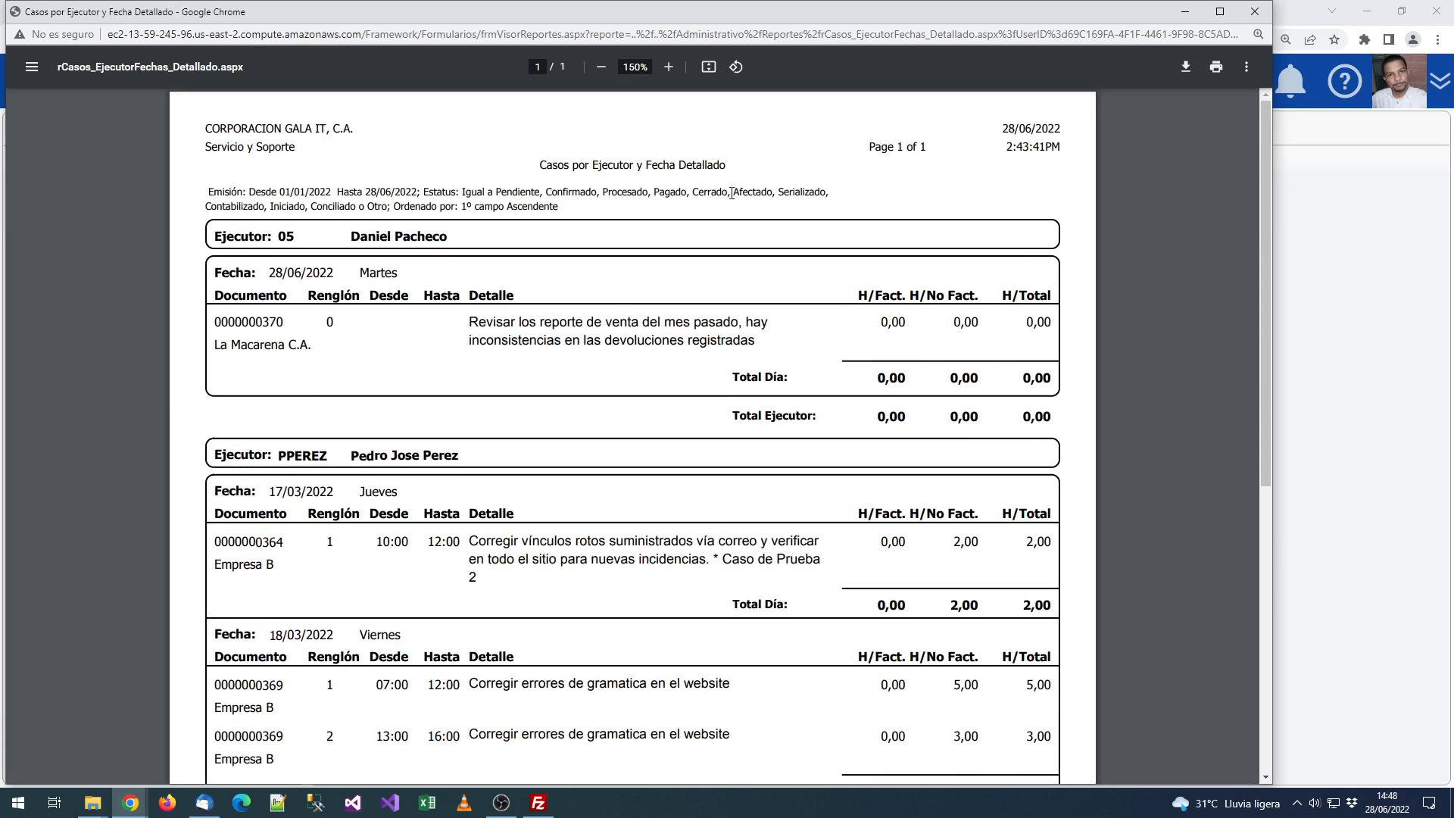
pyautogui.click(1253, 12)
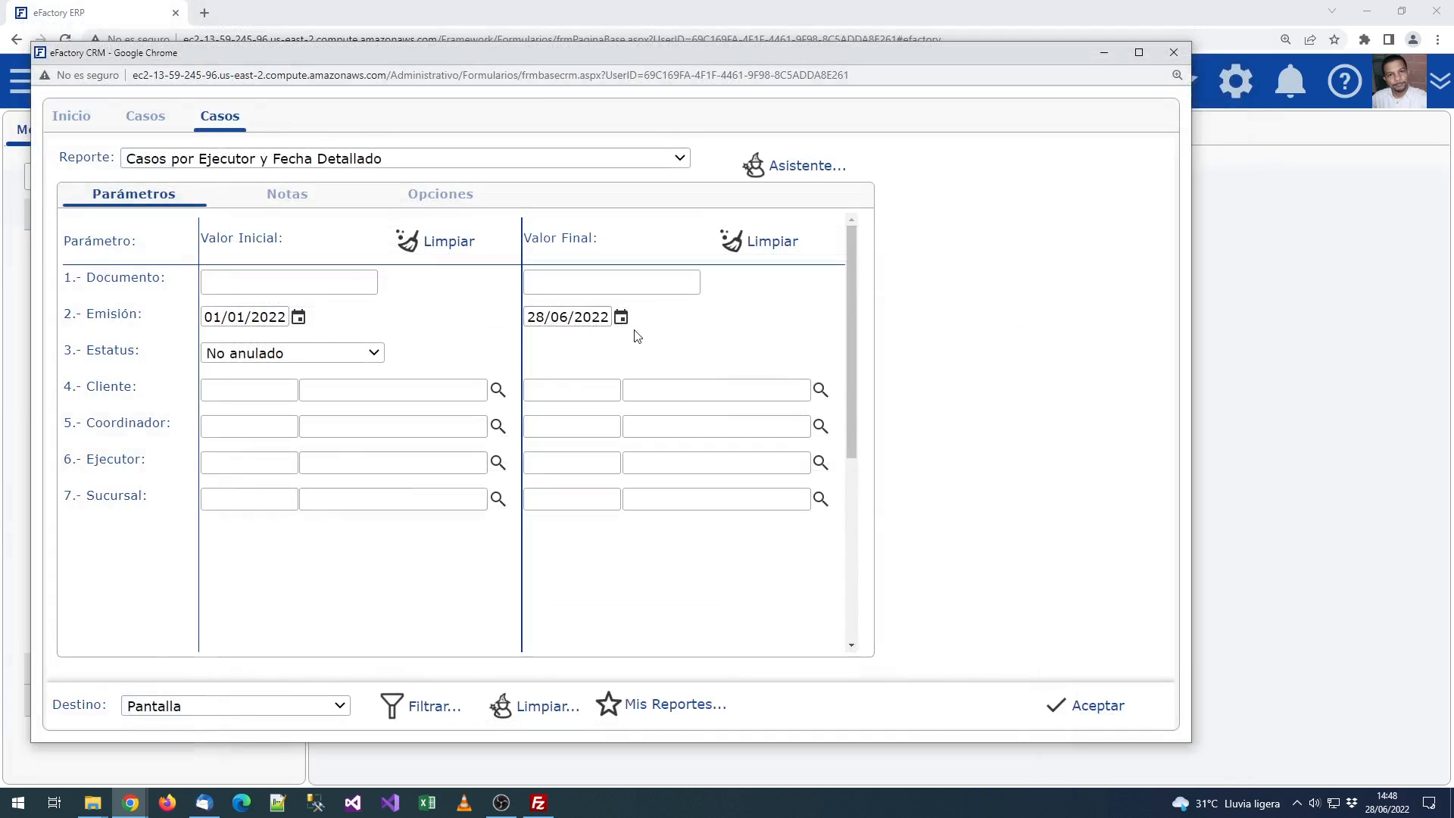
# Step: Run Total Casos por Fechas y Ejecutores with Emisión starting 01/01/2021 through 28/06/2022
pyautogui.click(221, 160)
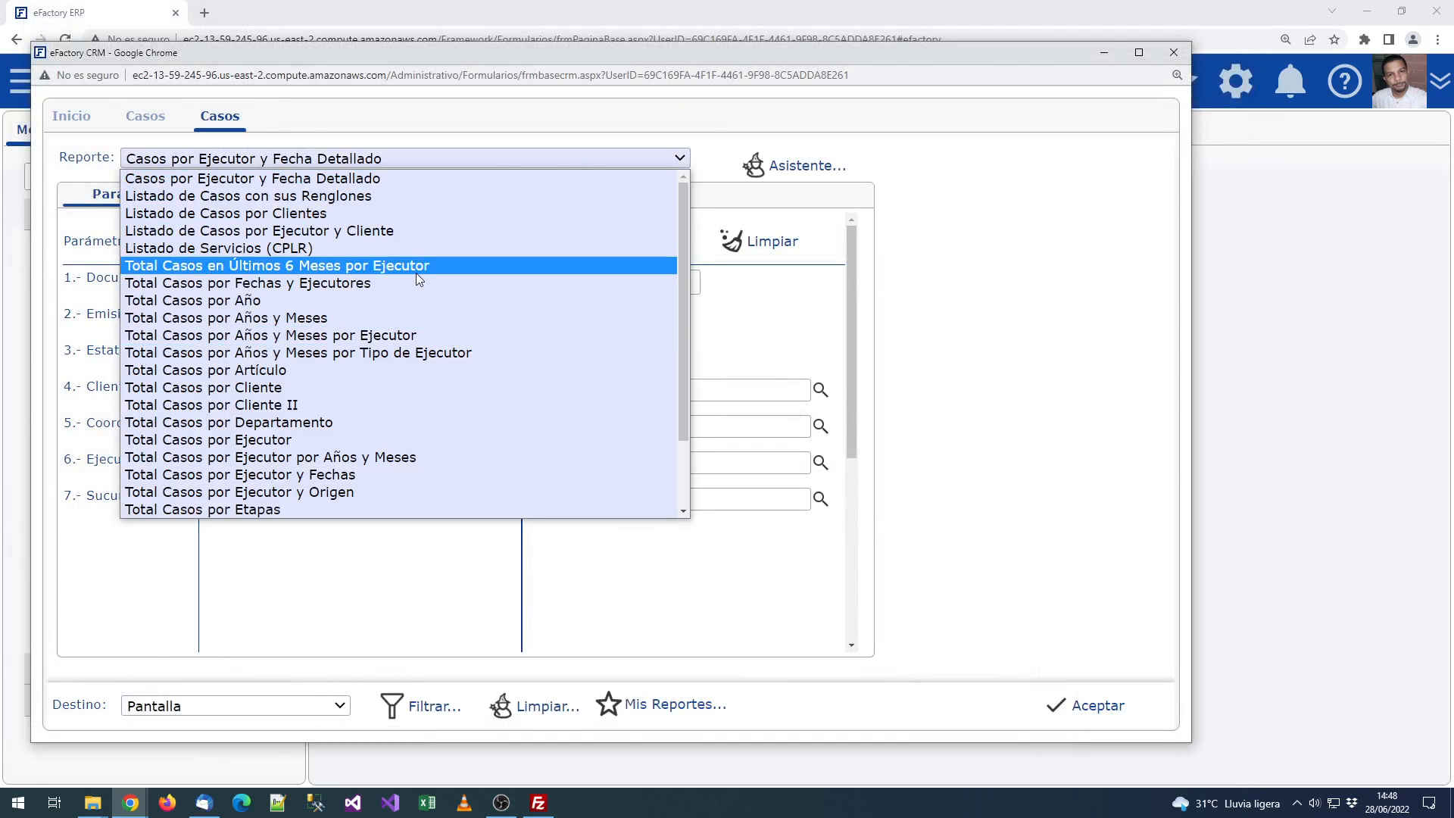
pyautogui.click(228, 288)
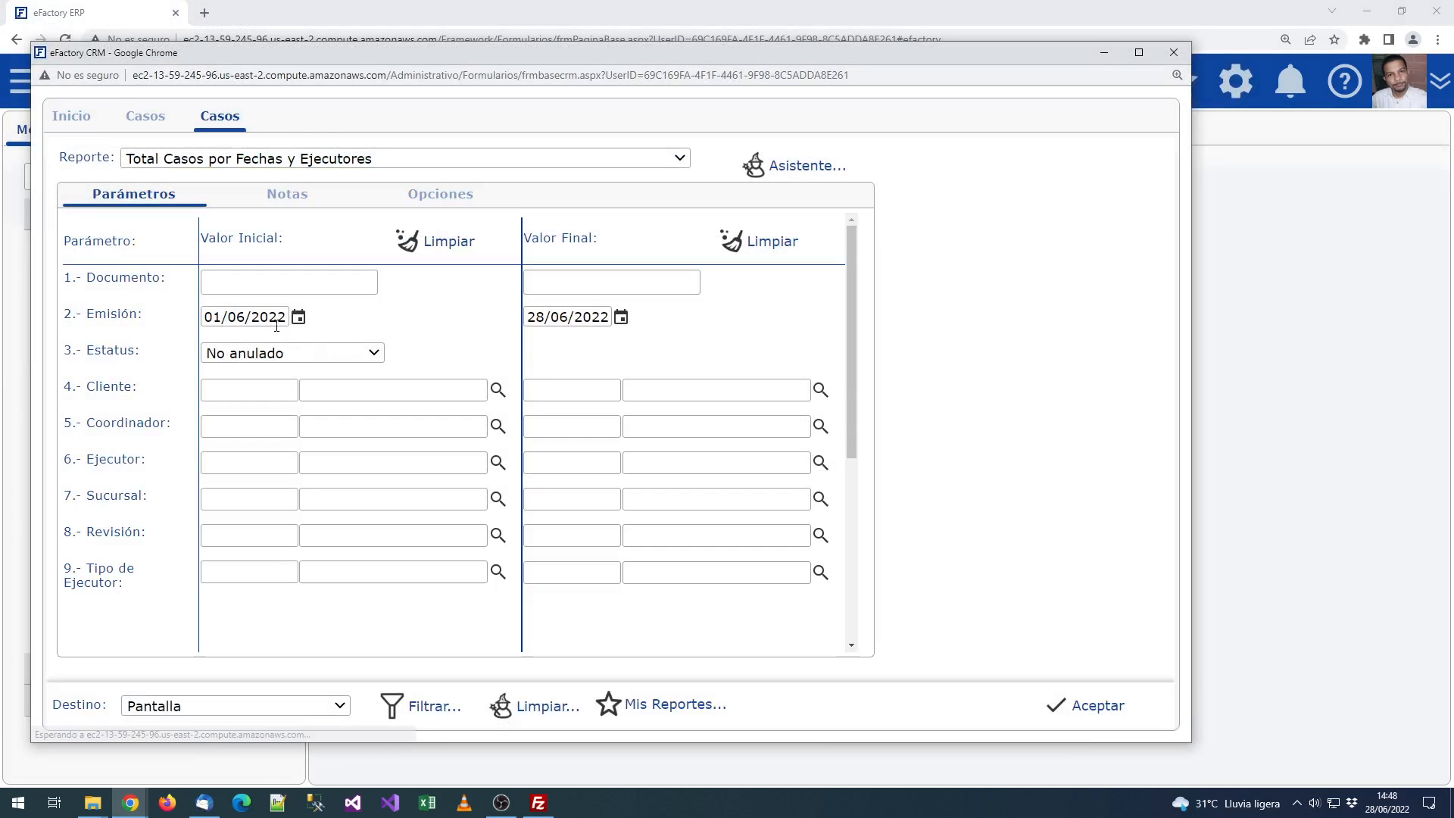
pyautogui.click(280, 318)
pyautogui.write('1/01/')
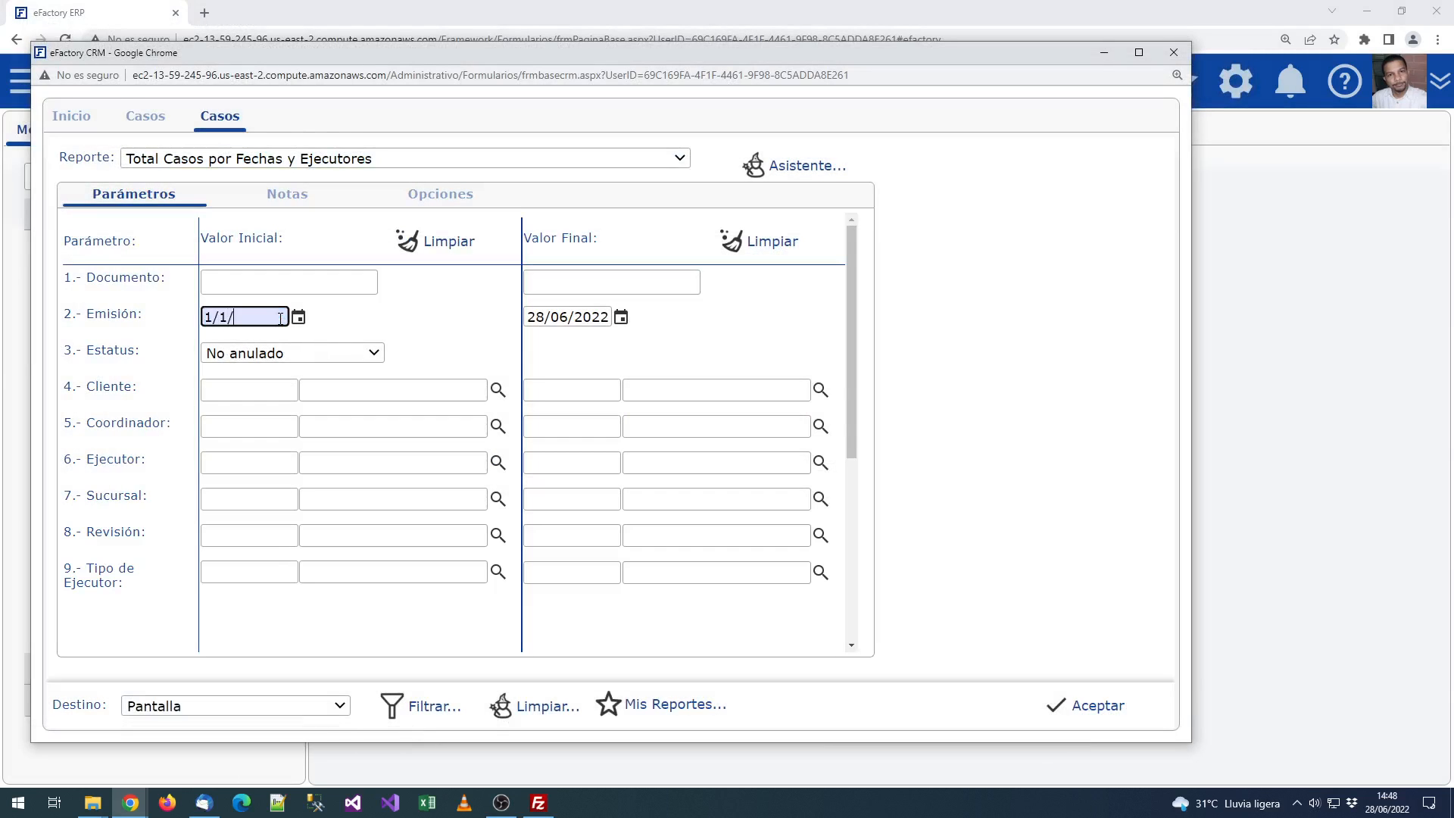
pyautogui.write('2021')
pyautogui.click(1112, 705)
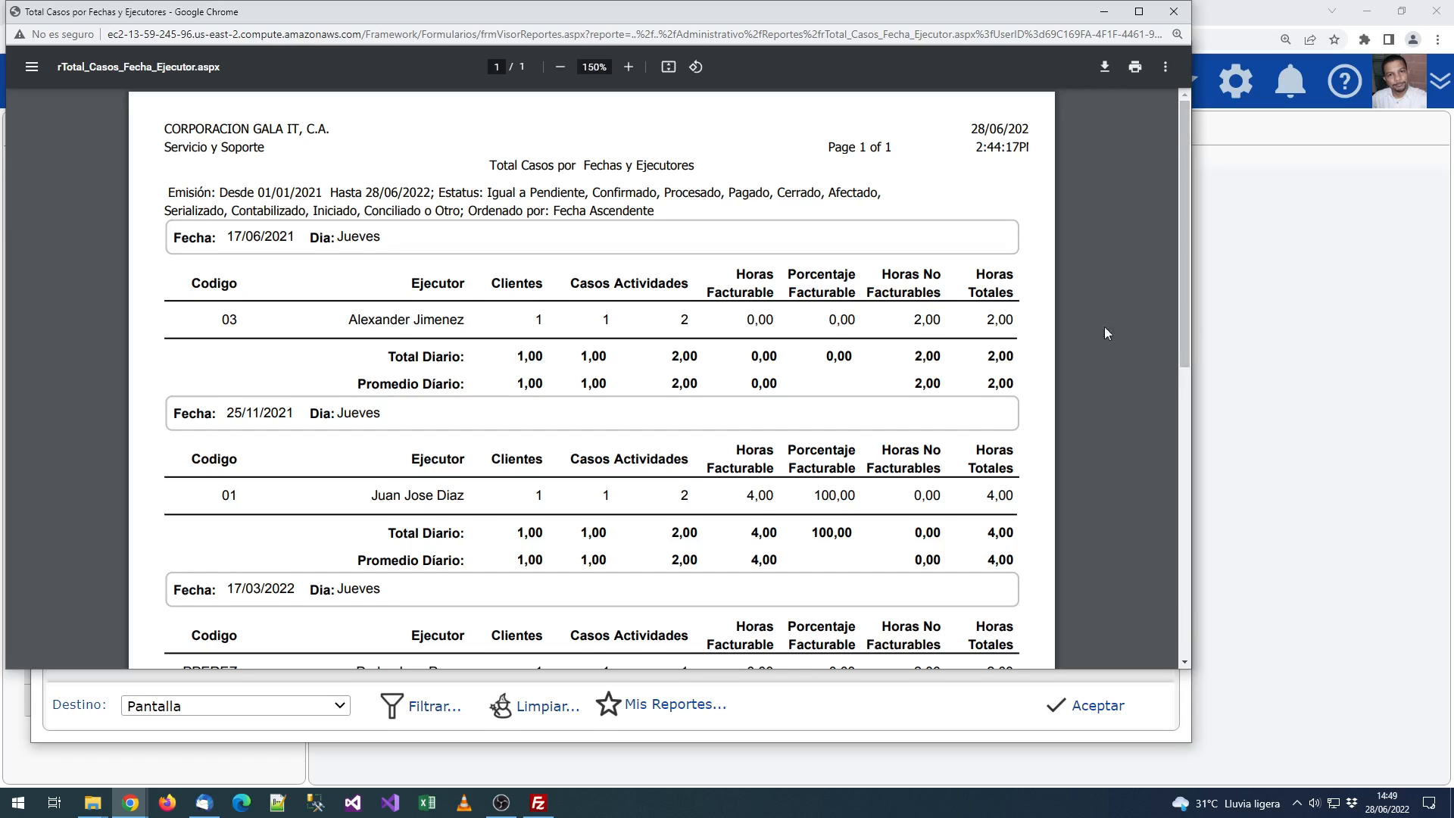
pyautogui.scroll(-1, 1030, 291)
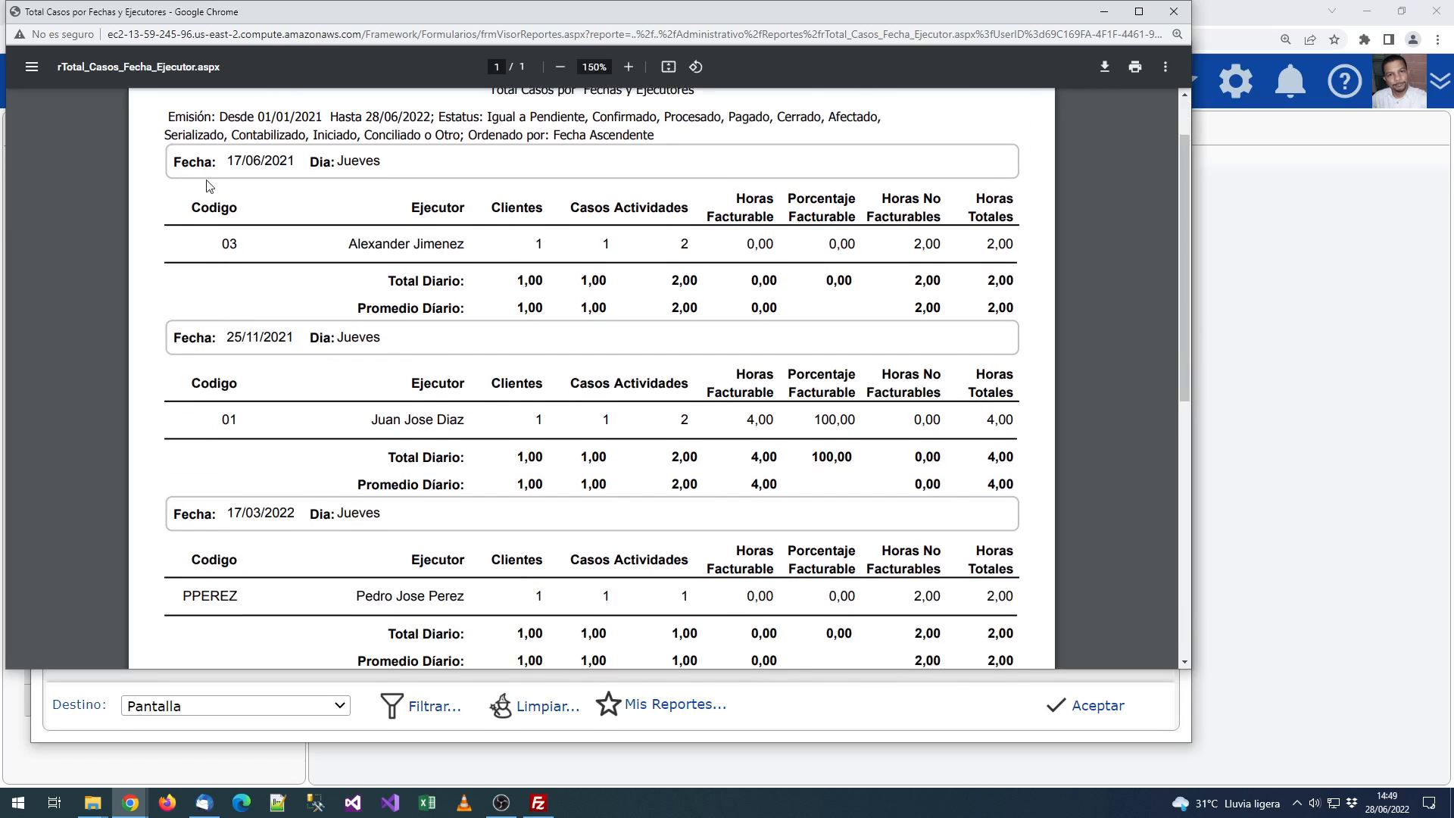
pyautogui.scroll(1, 437, 291)
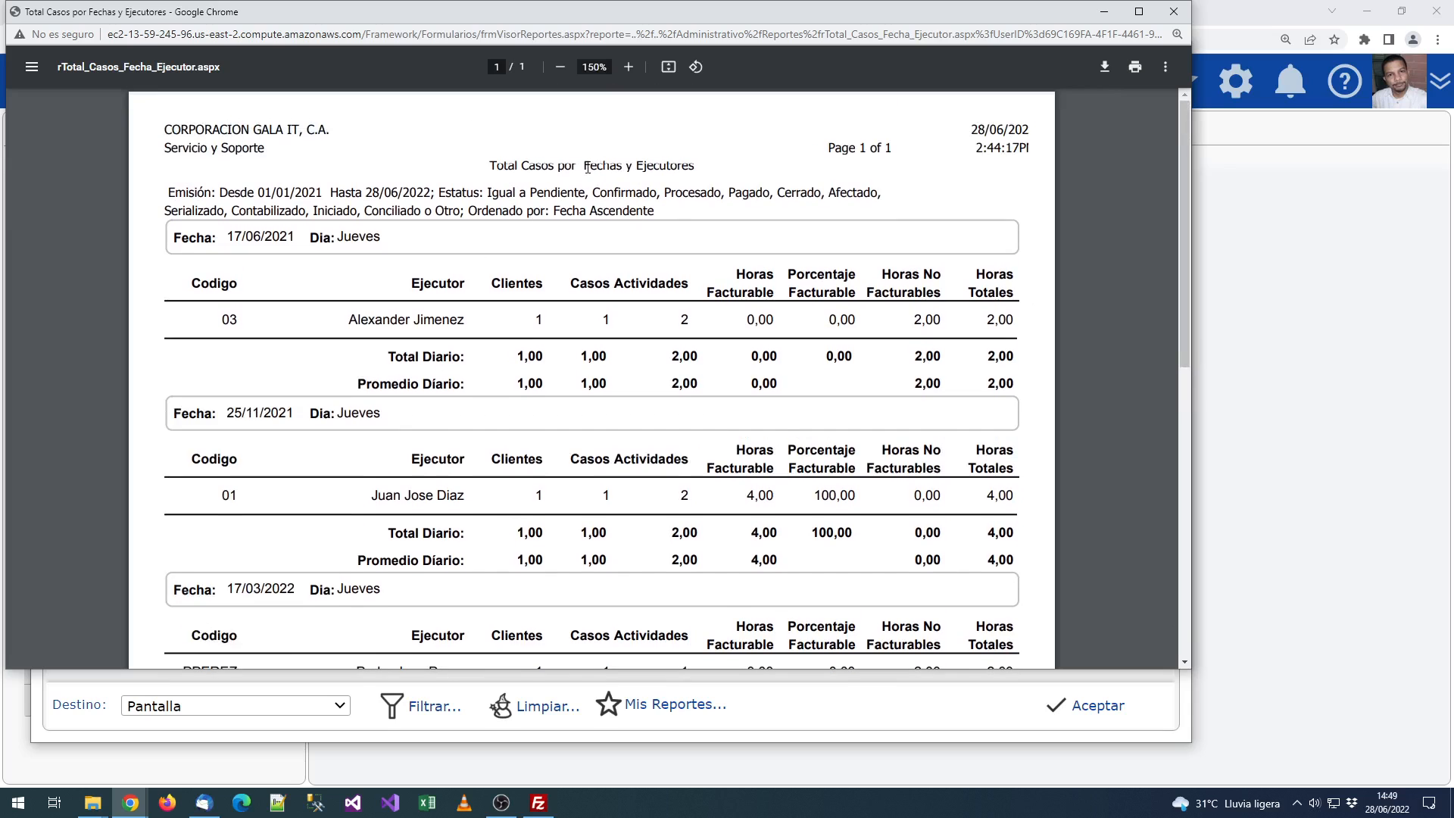
pyautogui.moveTo(583, 166); pyautogui.dragTo(751, 173)
pyautogui.click(756, 176)
pyautogui.scroll(-3, 757, 323)
pyautogui.scroll(-5, 757, 323)
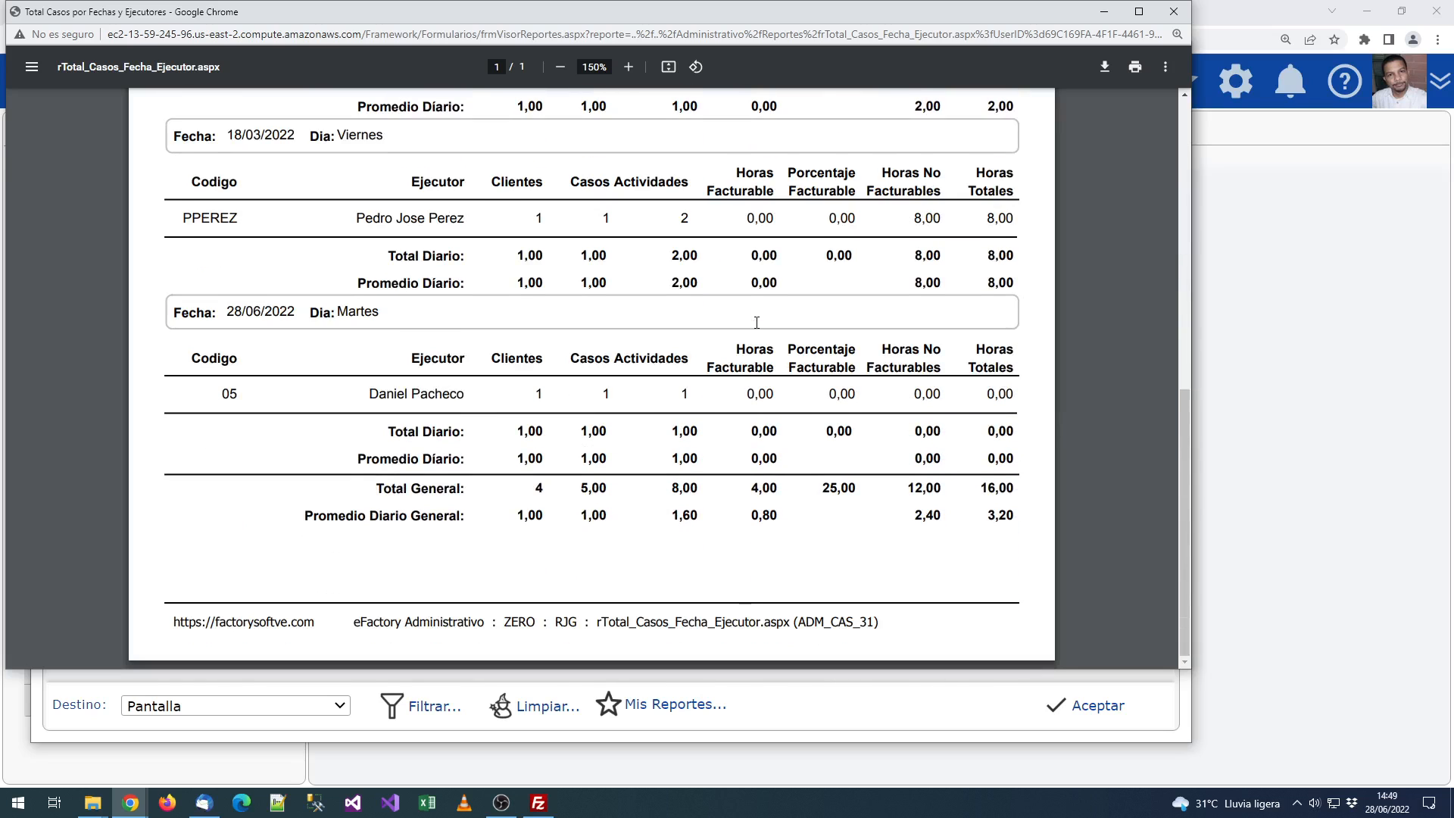
pyautogui.scroll(3, 757, 323)
pyautogui.scroll(3, 757, 323)
pyautogui.doubleClick(261, 413)
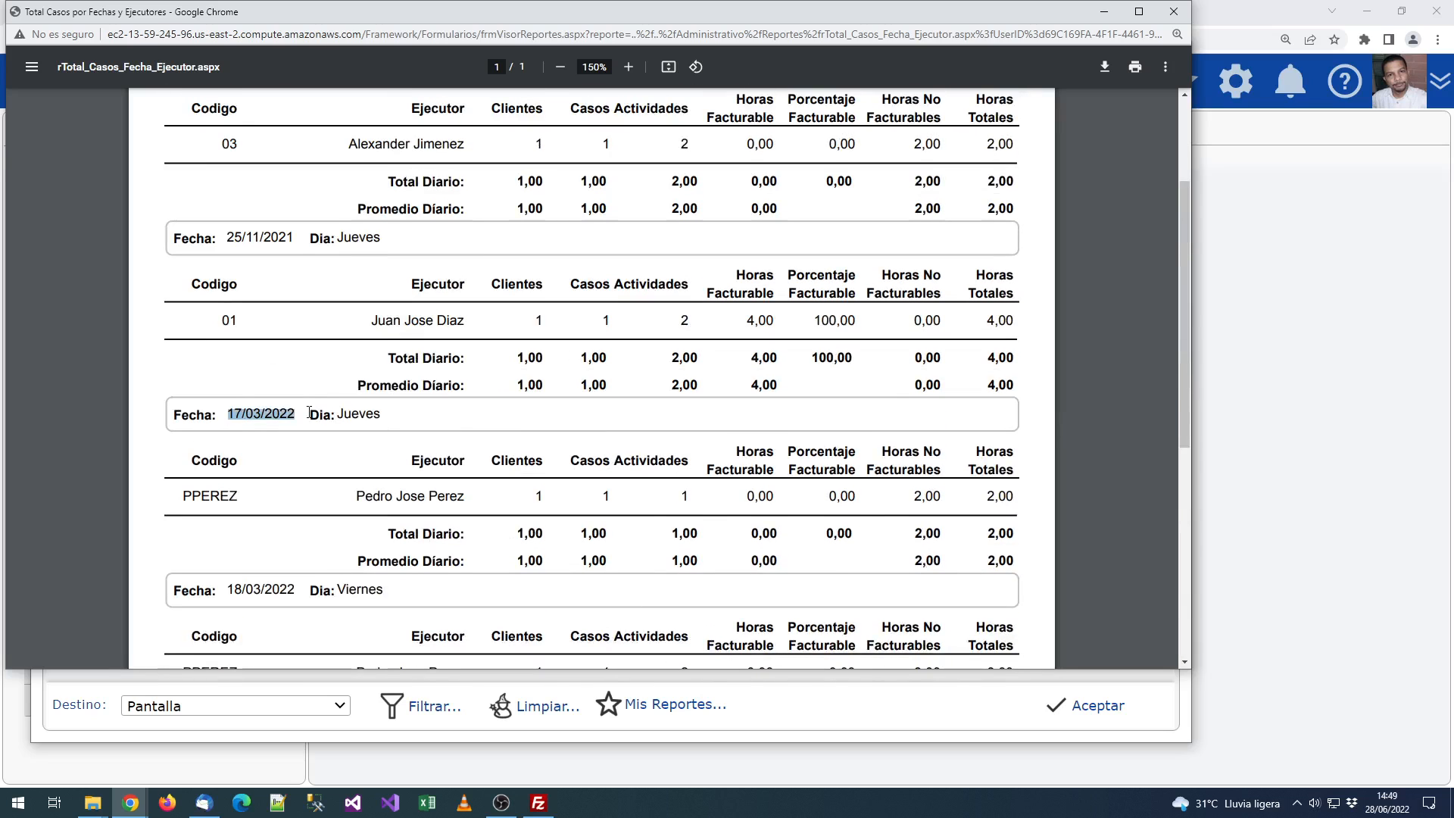
pyautogui.click(362, 410)
pyautogui.moveTo(187, 488); pyautogui.dragTo(275, 496)
pyautogui.click(289, 488)
pyautogui.scroll(-3, 276, 439)
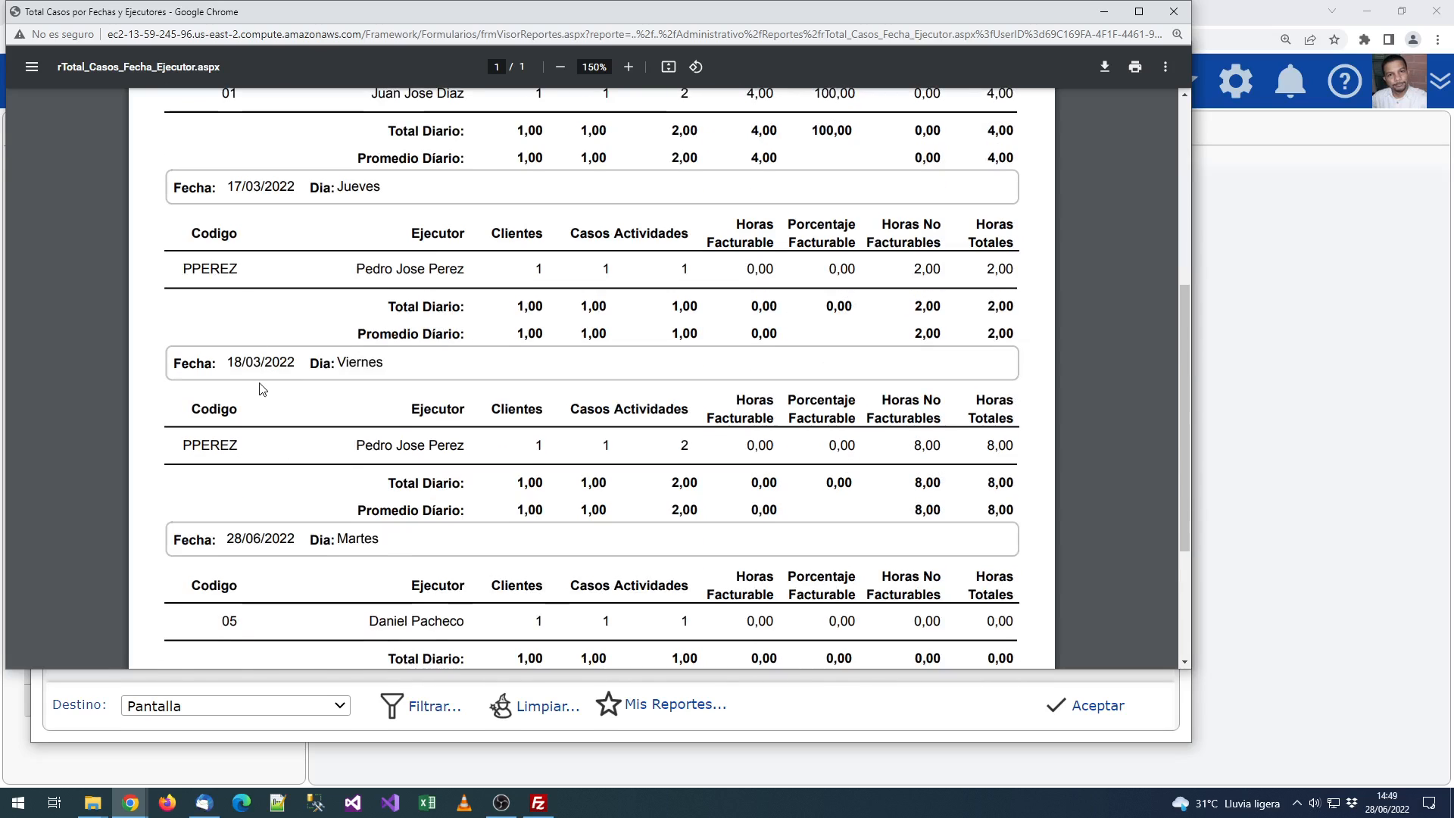
pyautogui.moveTo(186, 444); pyautogui.dragTo(289, 440)
pyautogui.click(289, 440)
pyautogui.click(567, 441)
pyautogui.moveTo(606, 437); pyautogui.dragTo(596, 437)
pyautogui.moveTo(914, 452); pyautogui.dragTo(941, 452)
pyautogui.click(970, 454)
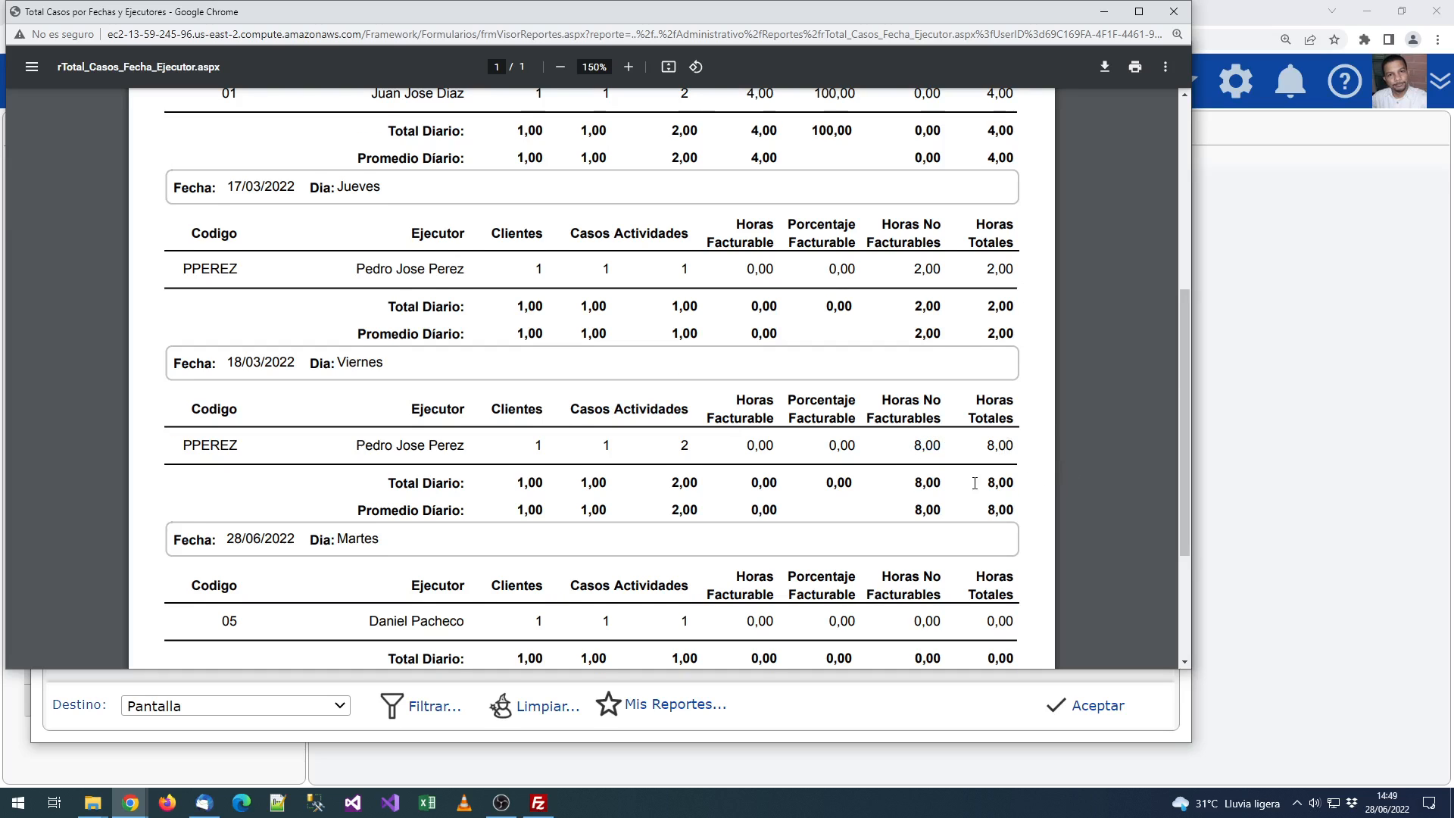
pyautogui.scroll(5, 969, 469)
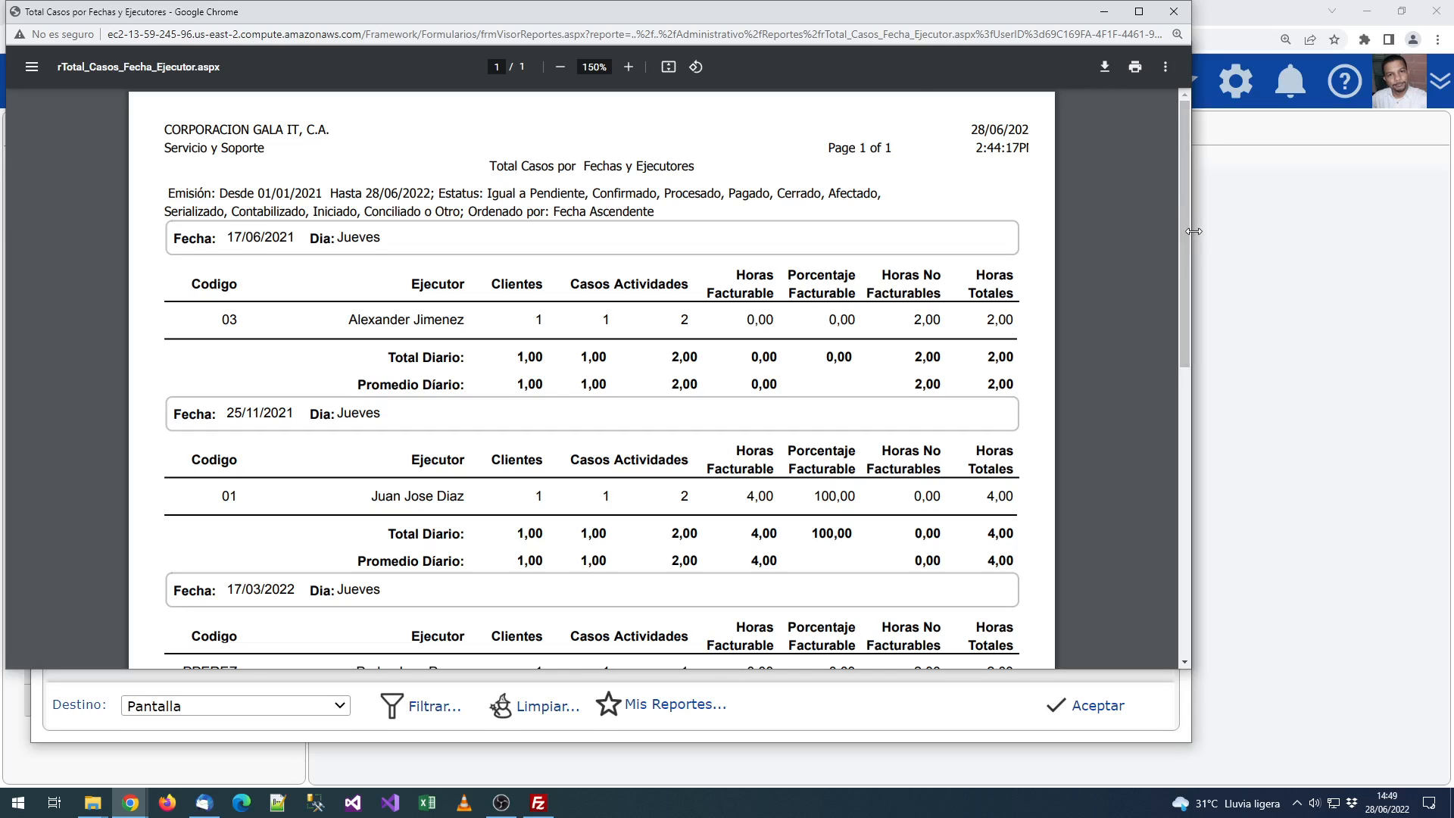
pyautogui.moveTo(1190, 232); pyautogui.dragTo(911, 233)
pyautogui.moveTo(561, 12); pyautogui.dragTo(809, 122)
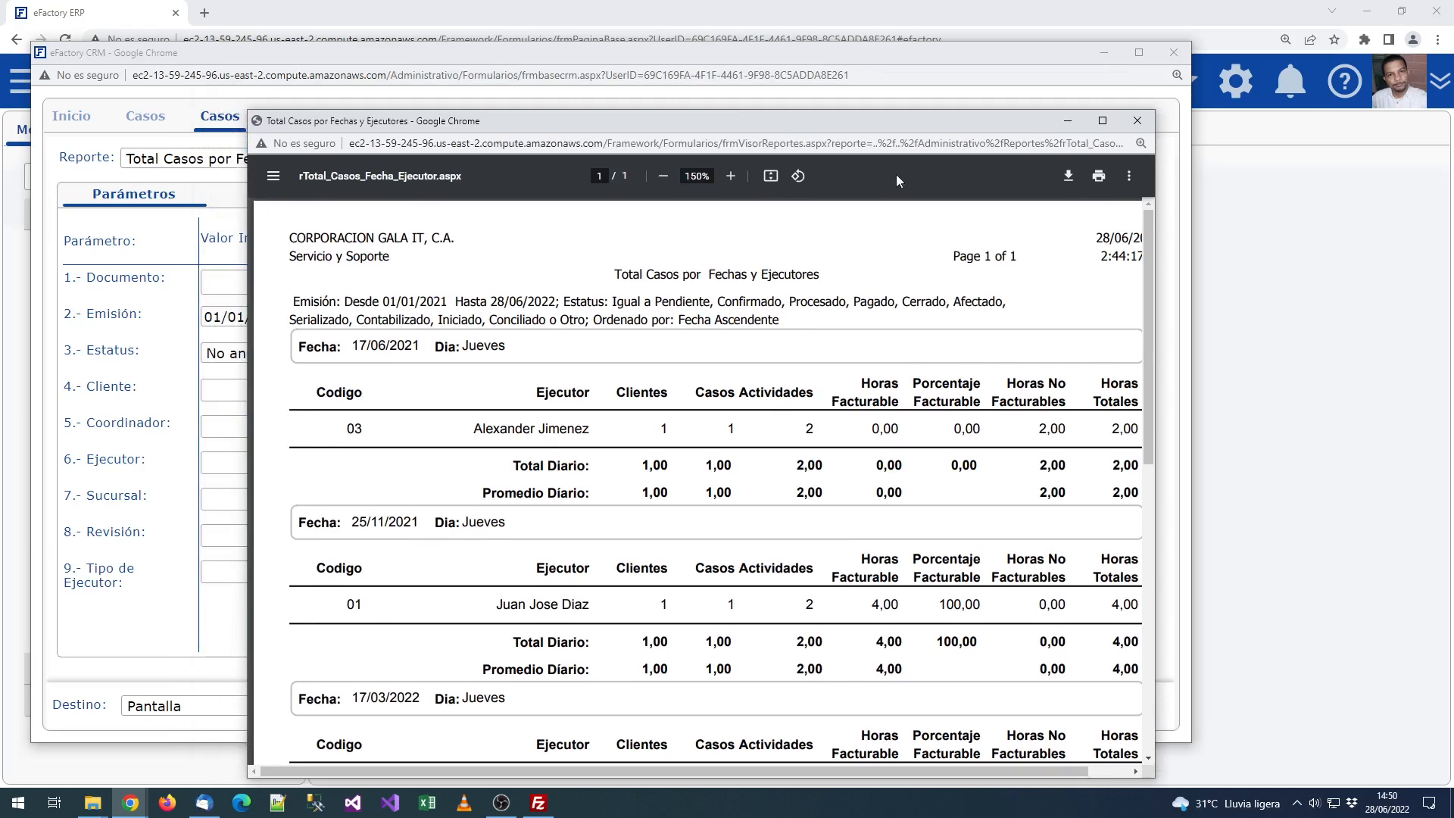
# Step: Close the report viewer, leaving Total Casos por Fechas y Ejecutores selected in the Reporte list
pyautogui.click(1137, 120)
pyautogui.click(510, 154)
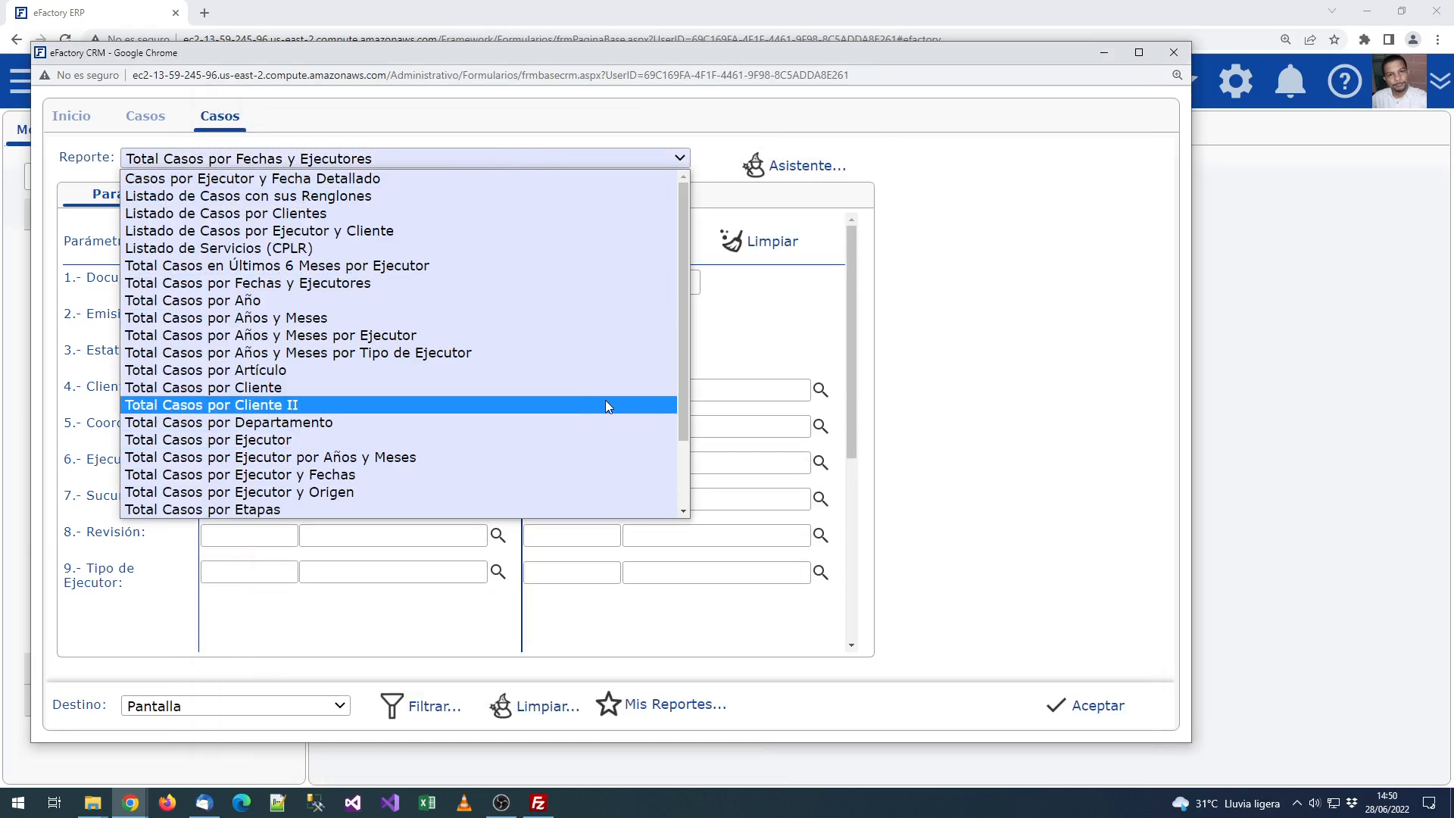
pyautogui.scroll(-2, 606, 409)
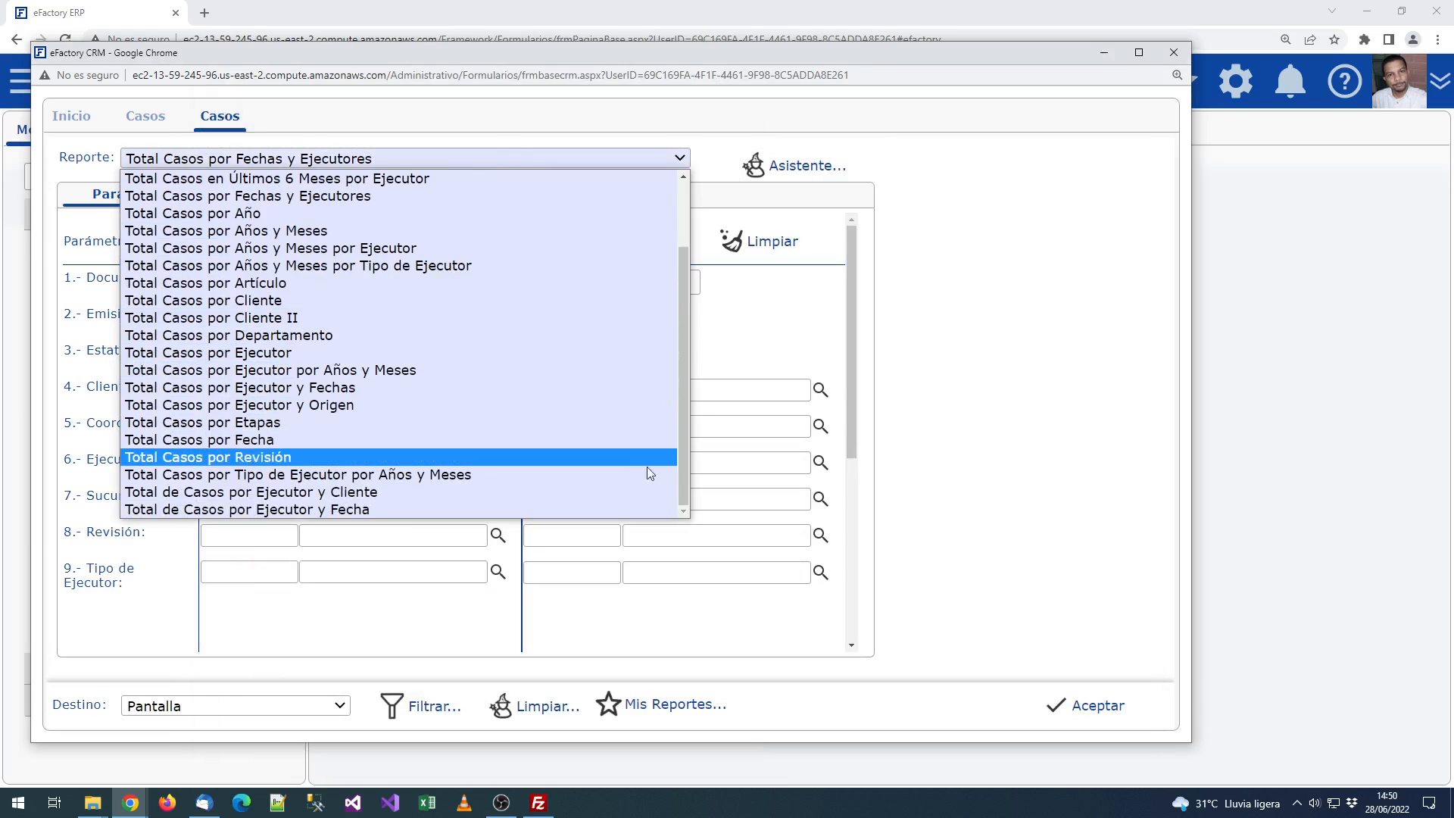
pyautogui.click(711, 337)
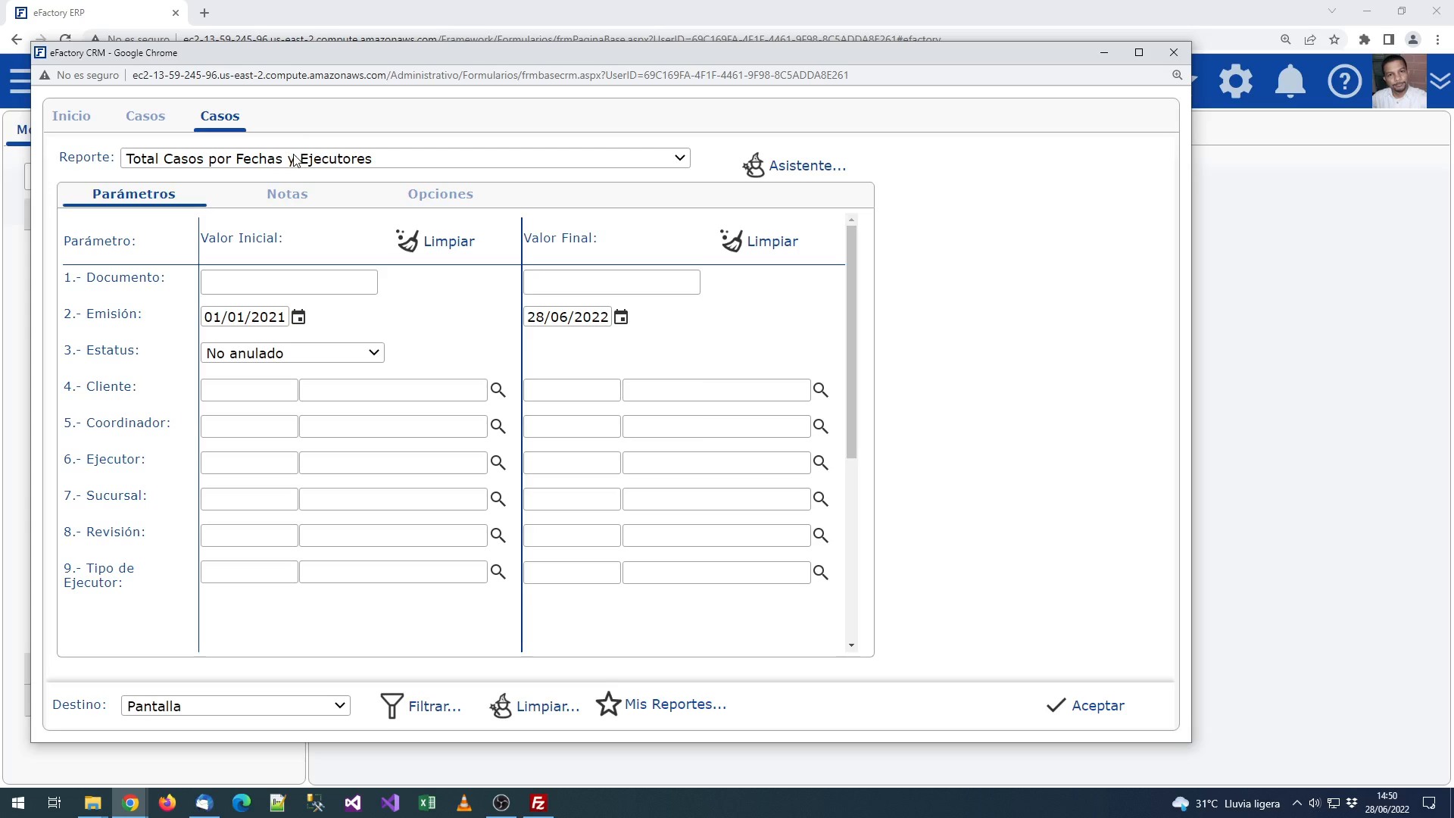
pyautogui.click(273, 167)
pyautogui.click(396, 108)
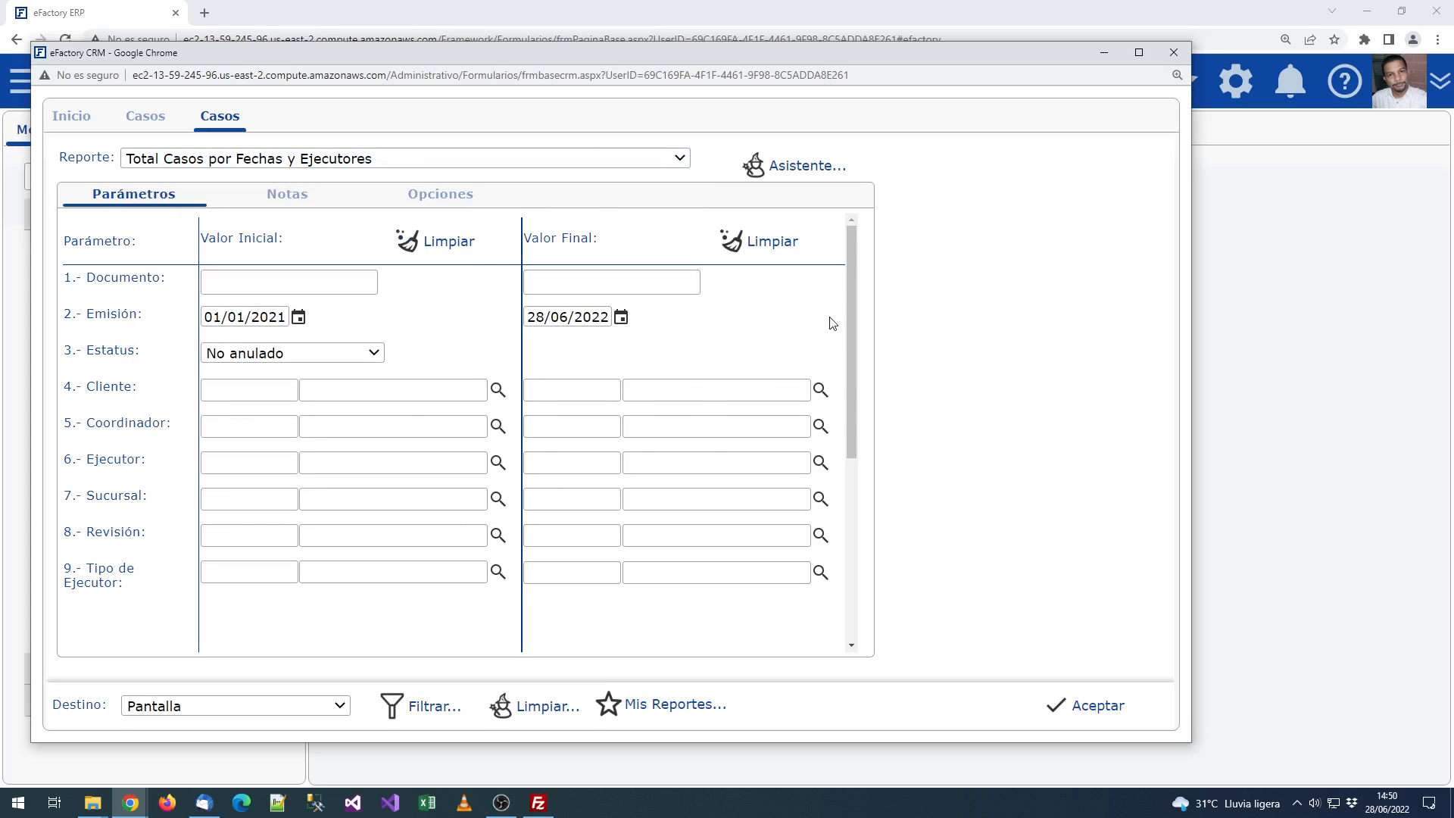